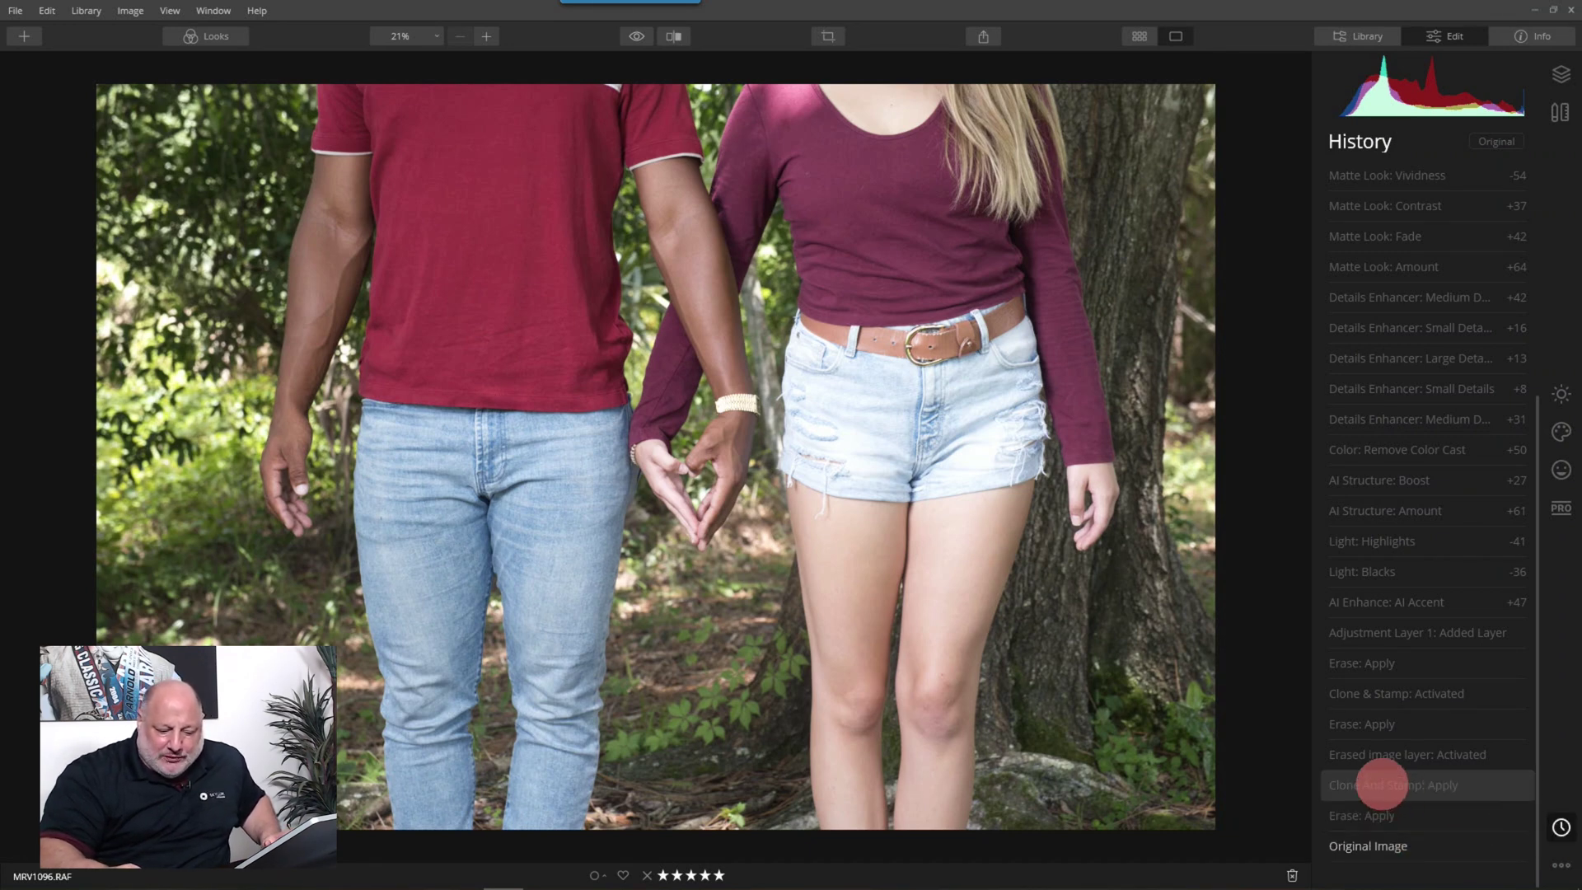
Restore the photo's history from the Clone And Stamp edit up to the state where Adjustment Layer 1 was added.
left_click(1382, 785)
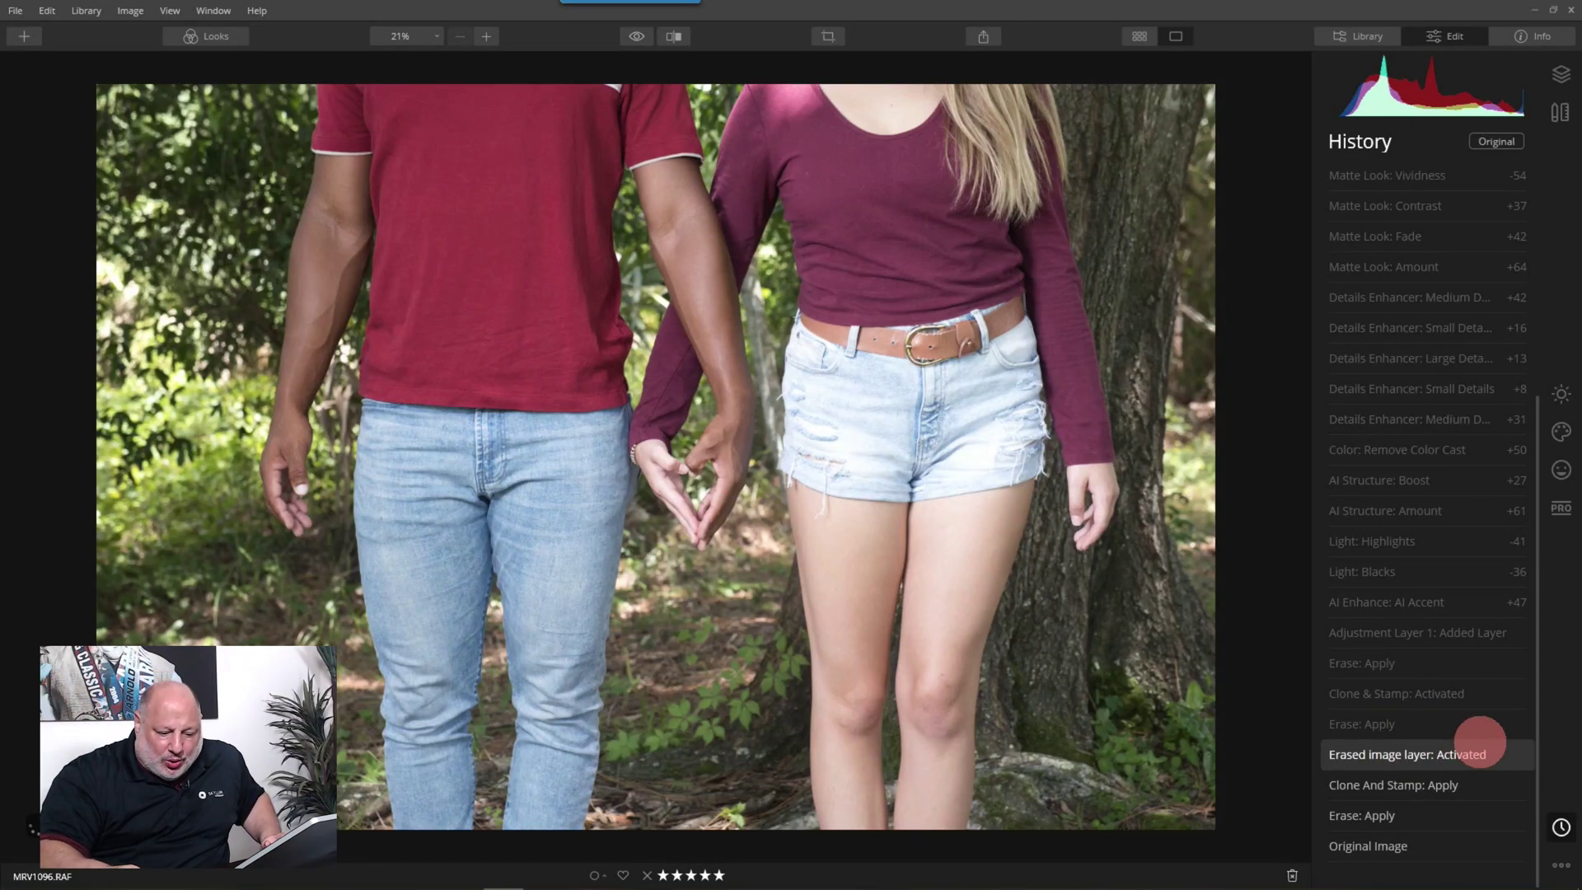
left_click(1474, 752)
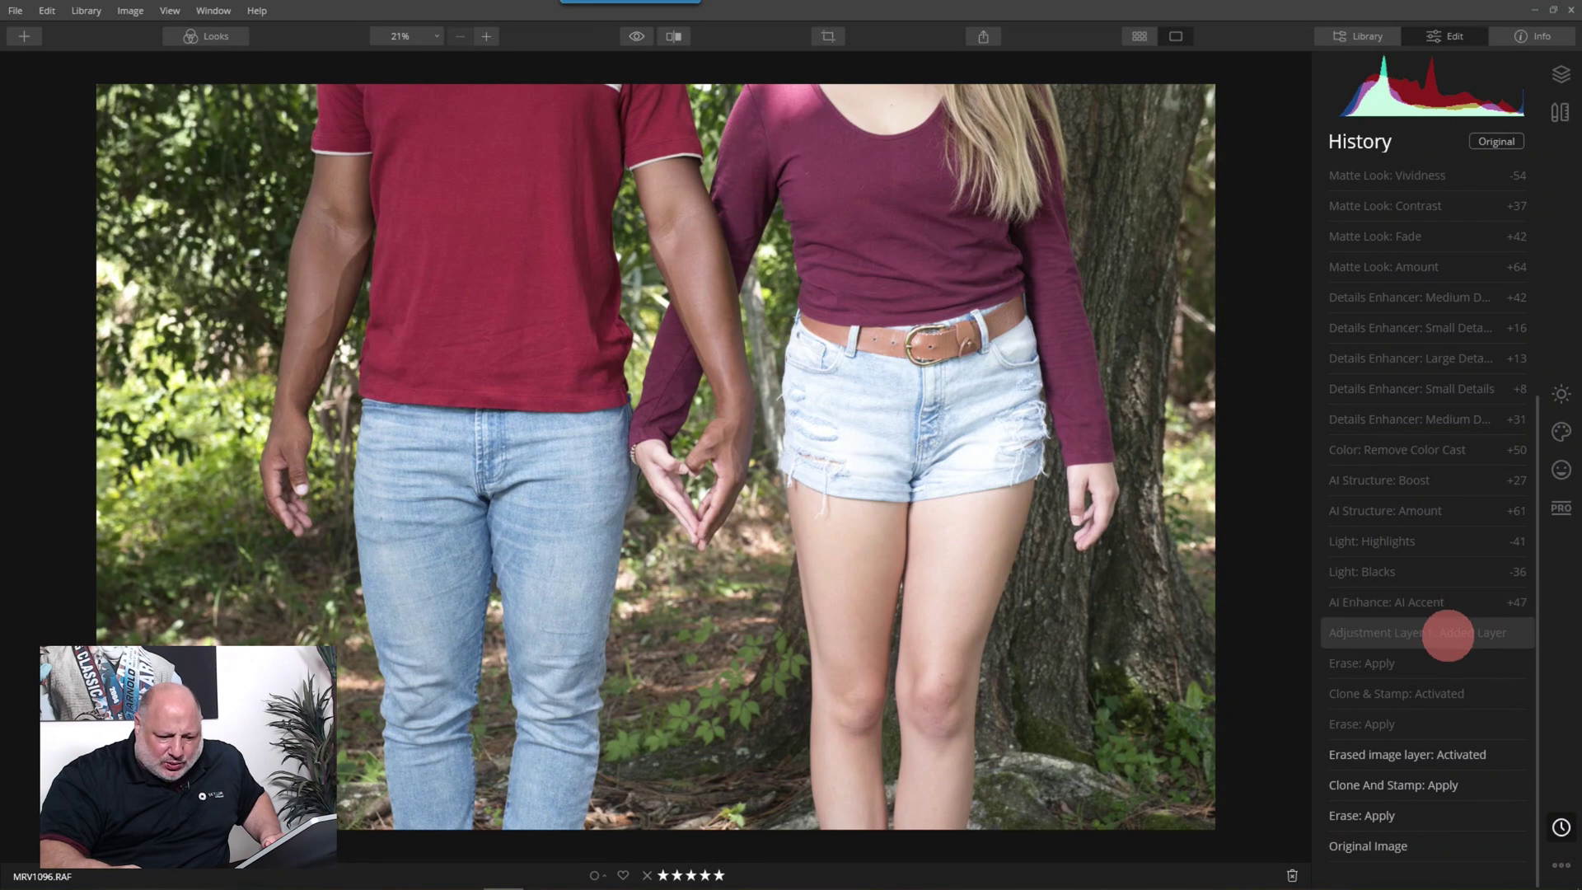
left_click(1448, 635)
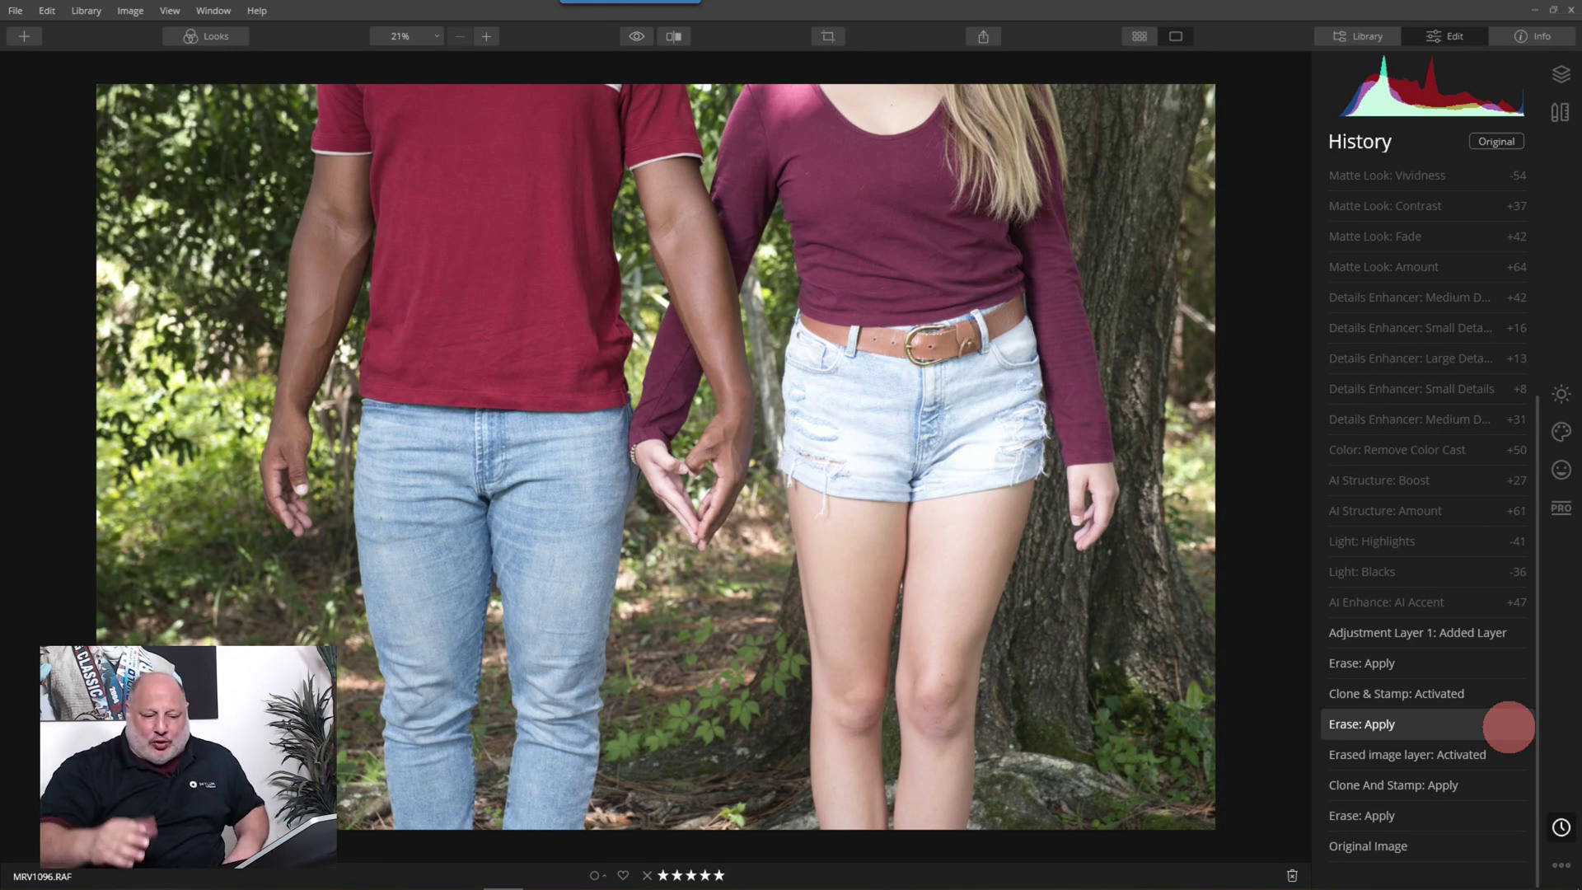
scroll(1510, 727, "up", 1)
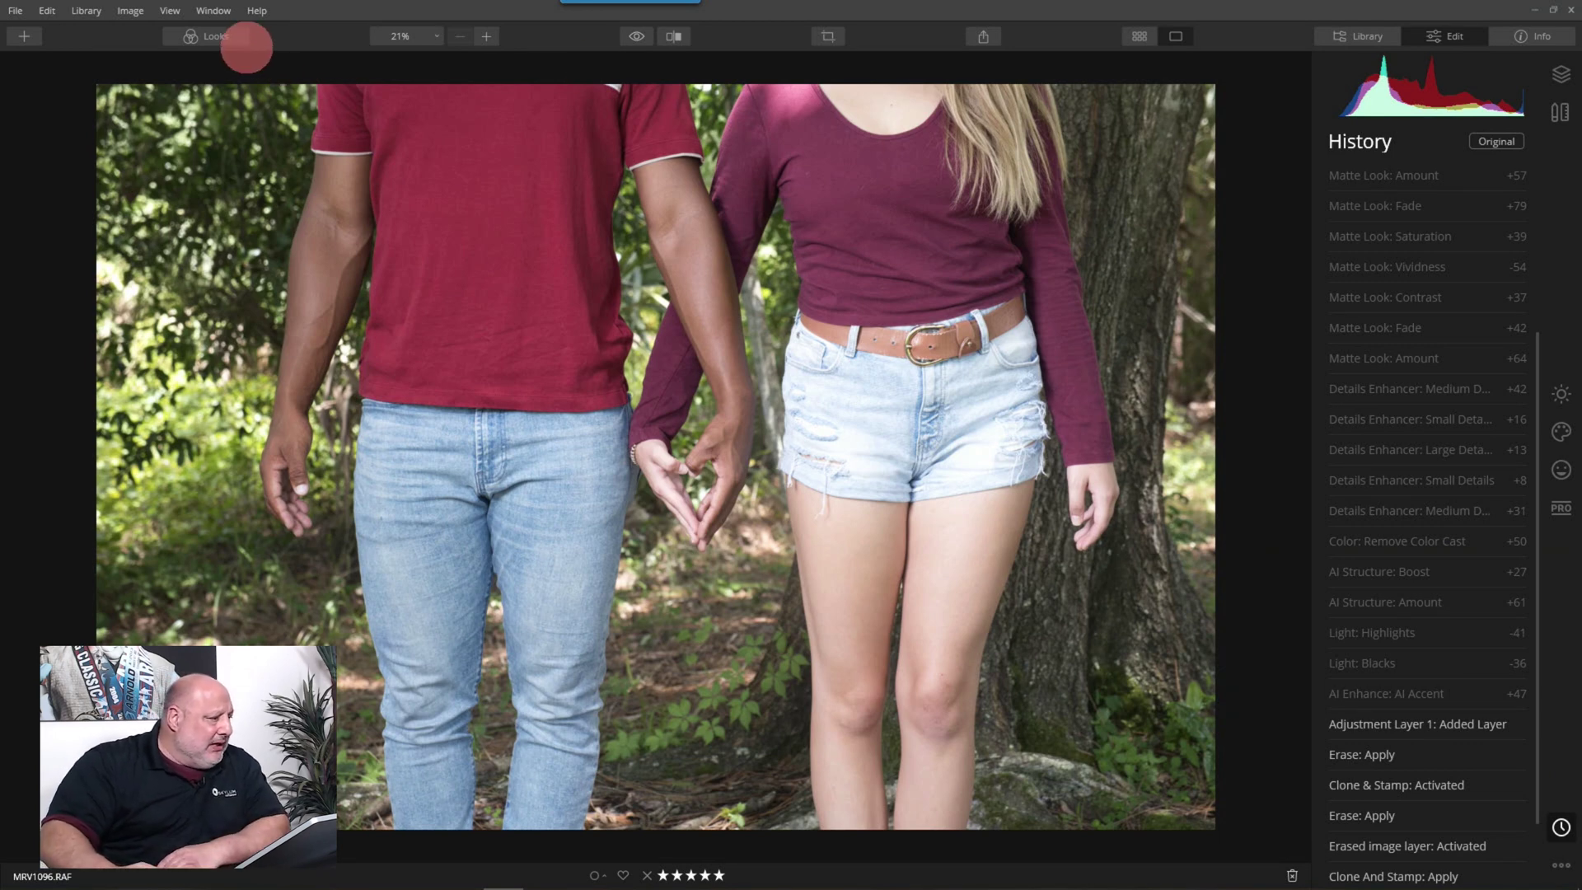
Display the saved Luminar Looks and compare the retouched photo with its original version.
left_click(208, 36)
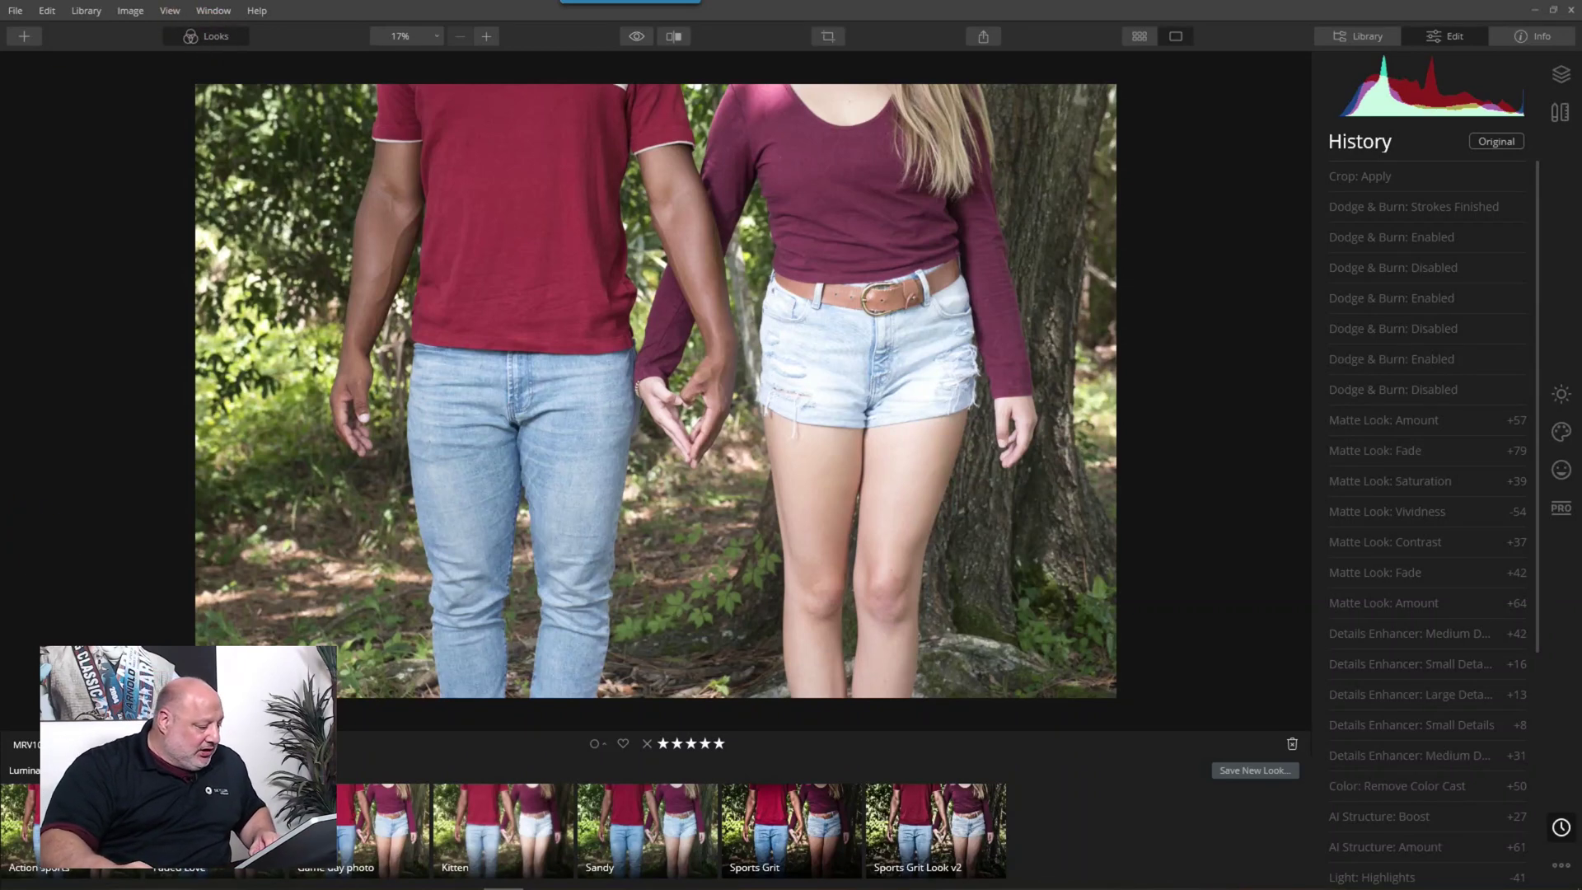
scroll(1517, 849, "down", 5)
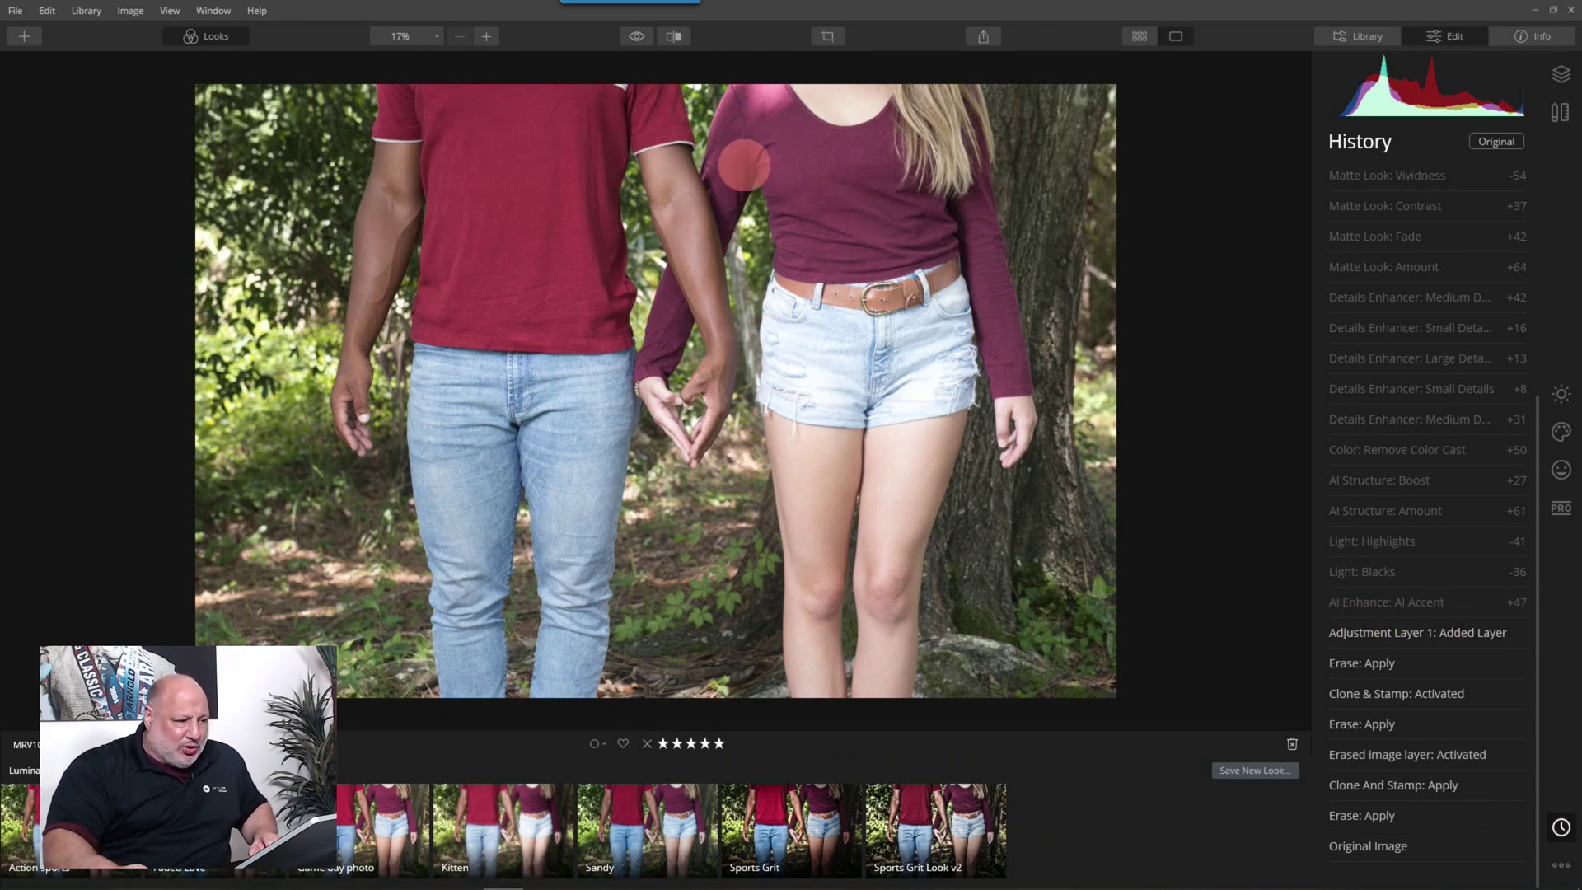
left_click(636, 37)
left_click(637, 37)
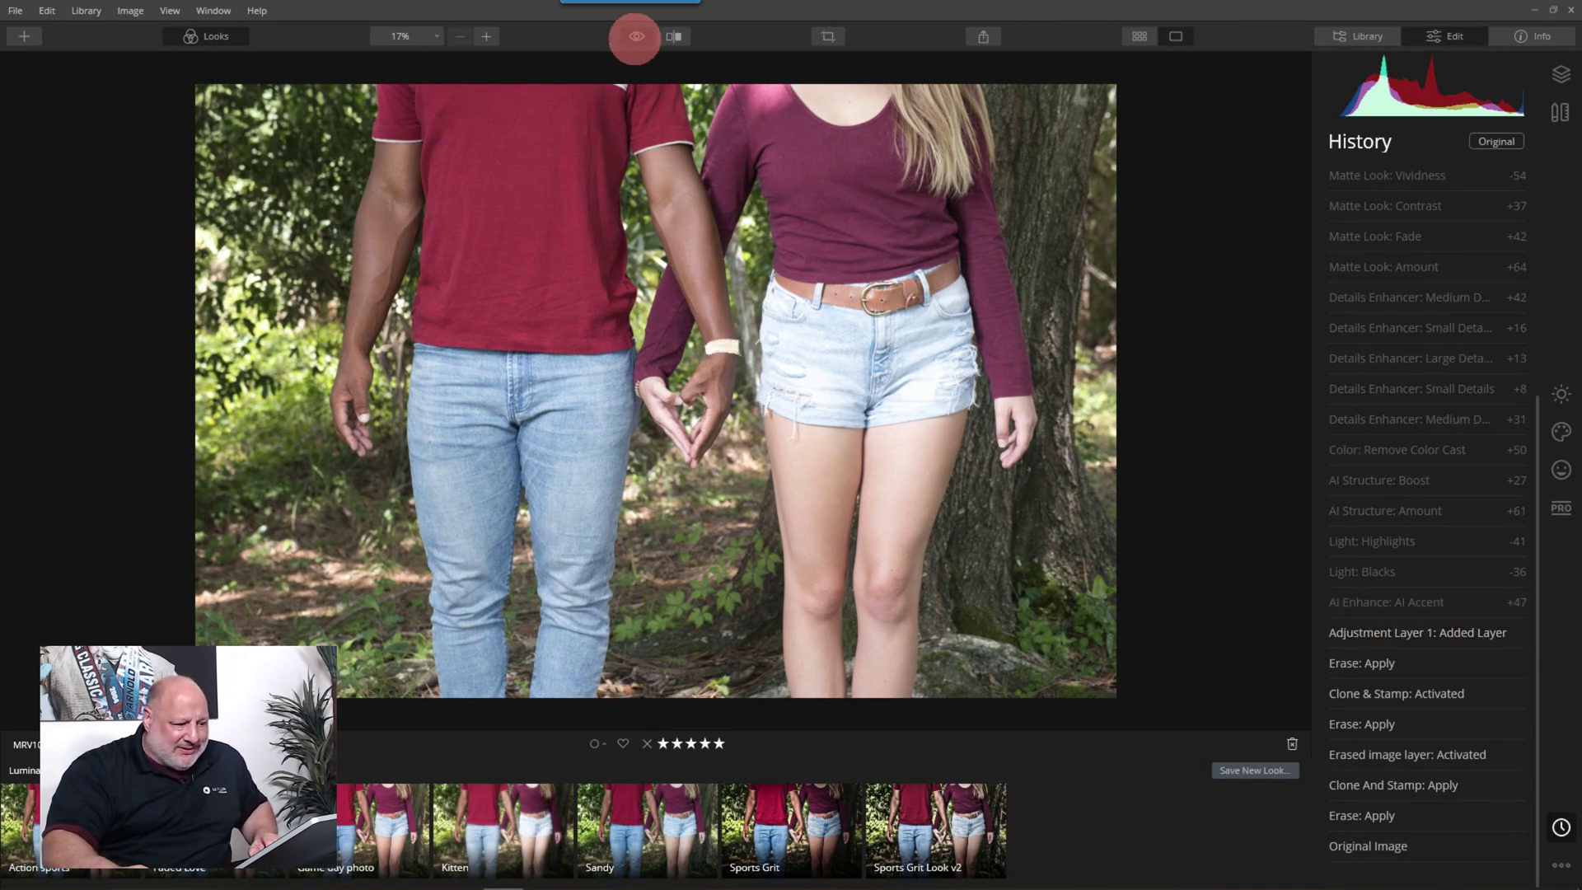
left_click(636, 37)
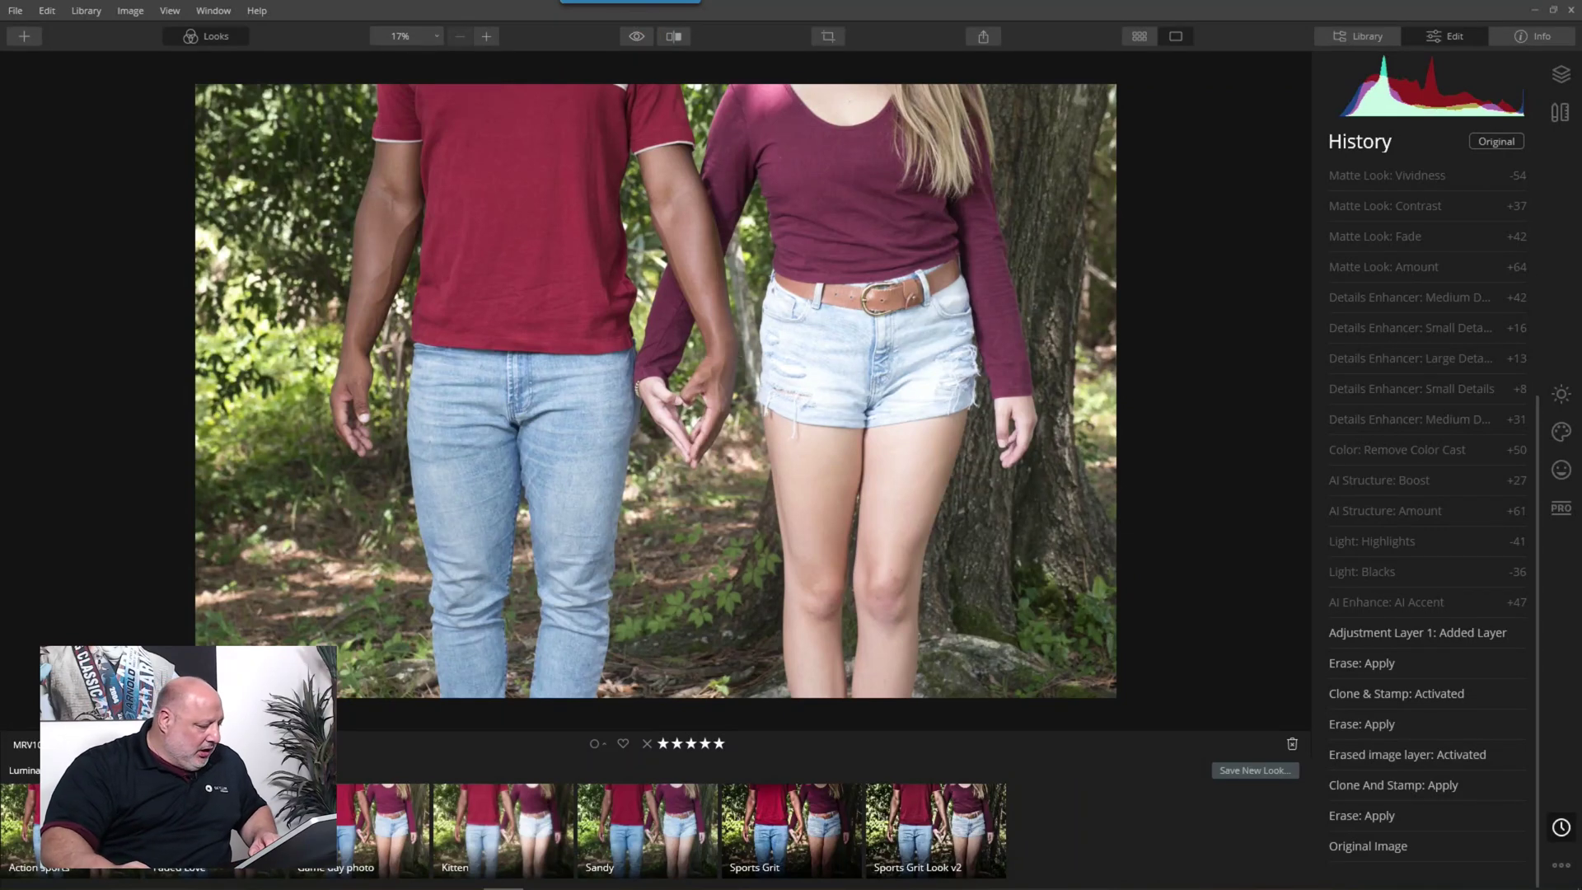
Apply the Faded Love look and check its Light and AI Enhance settings, toggling AI Enhance off and on.
left_click(215, 828)
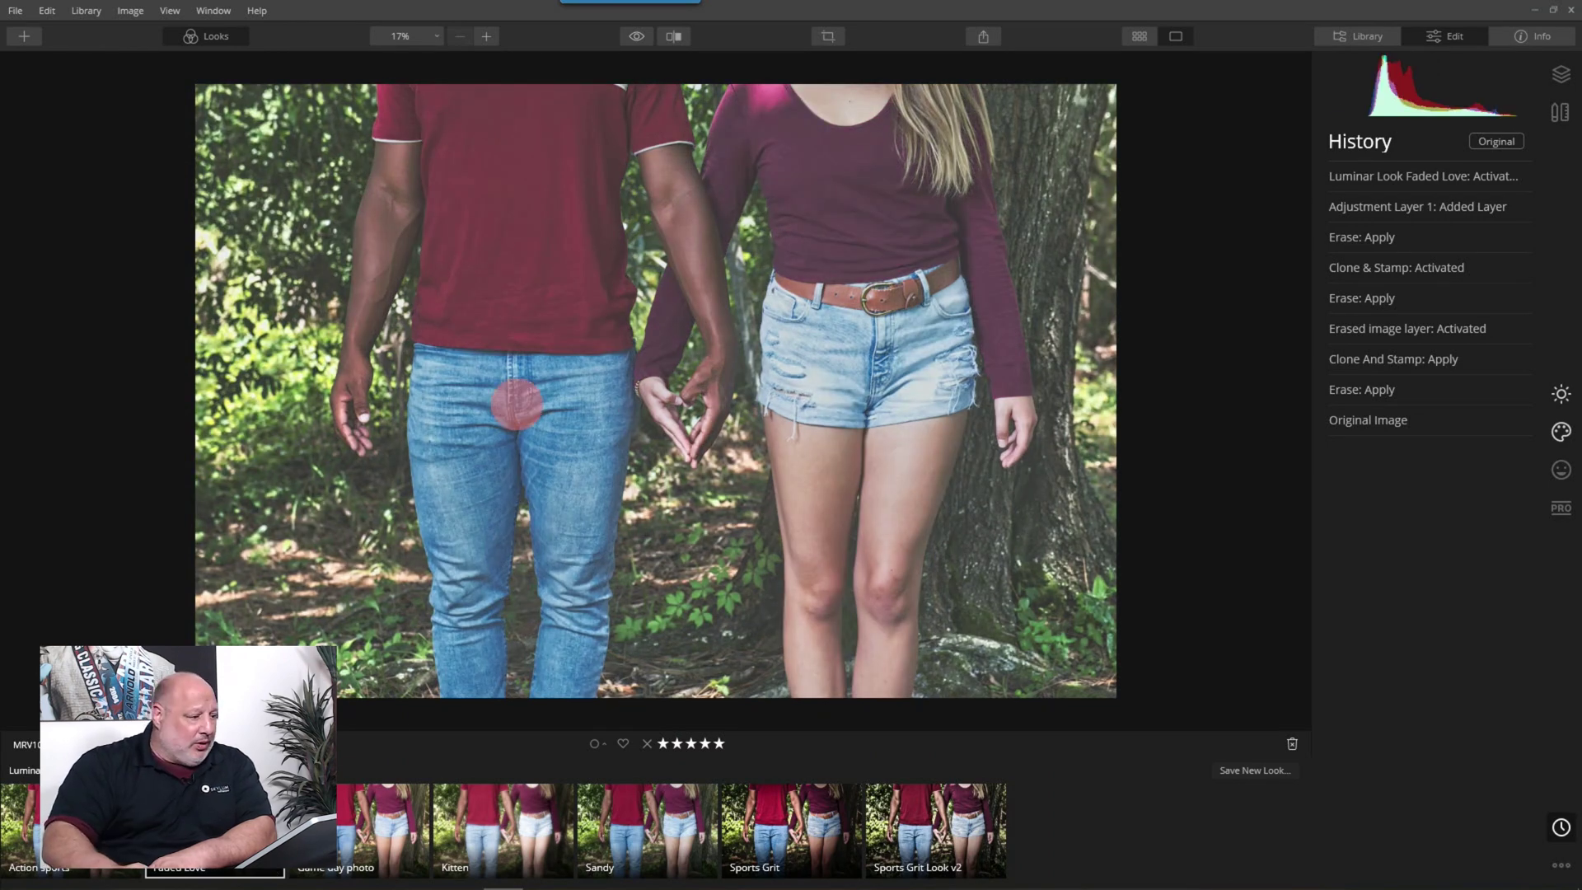
left_click(1561, 394)
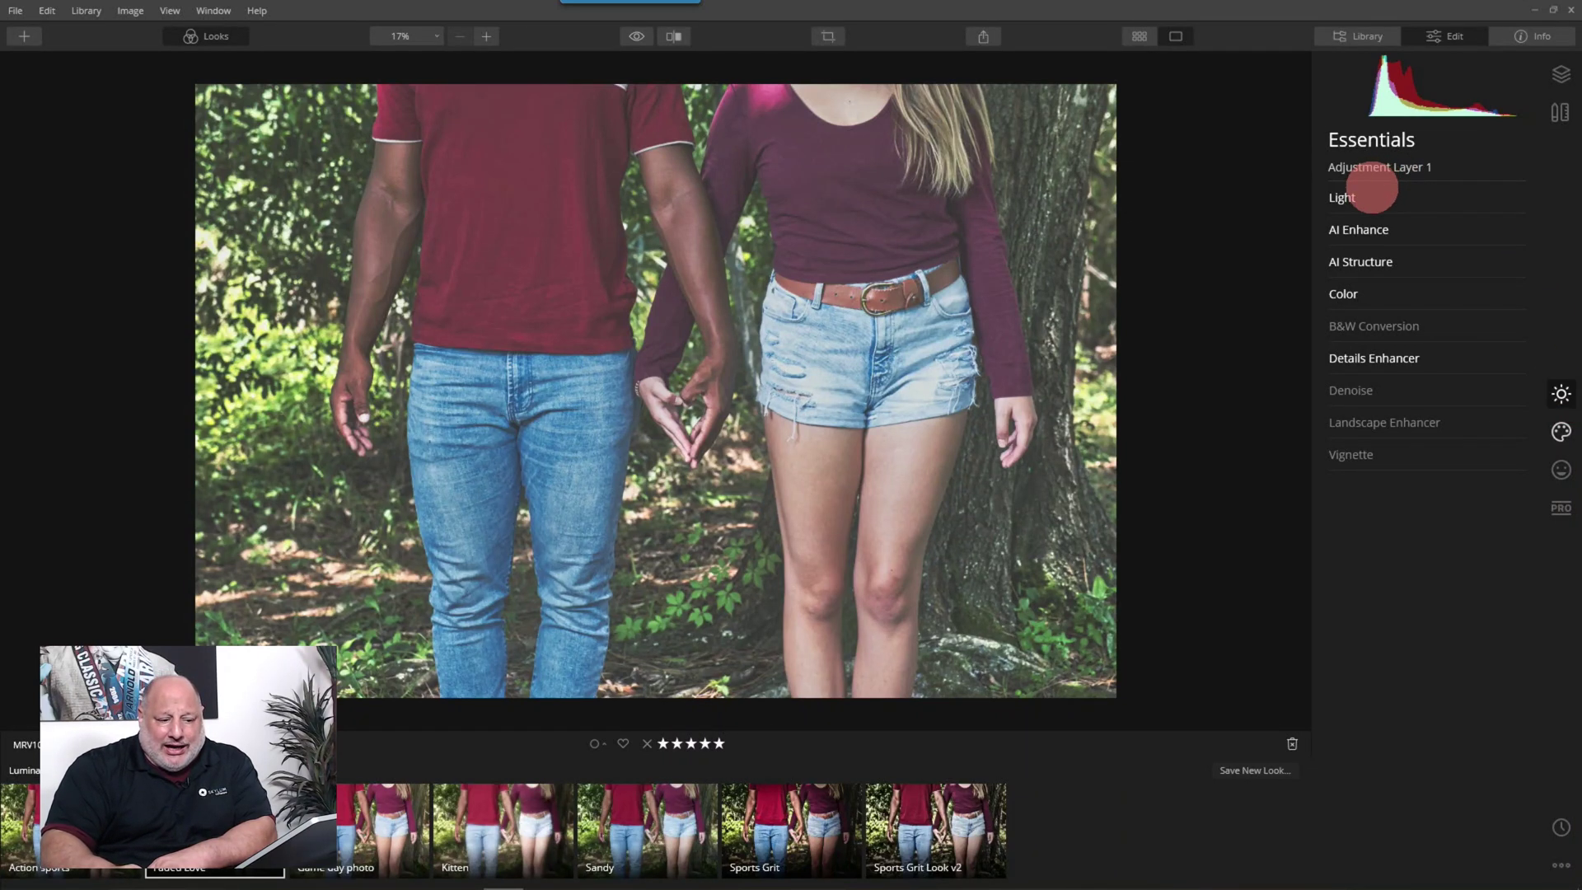
left_click(1372, 189)
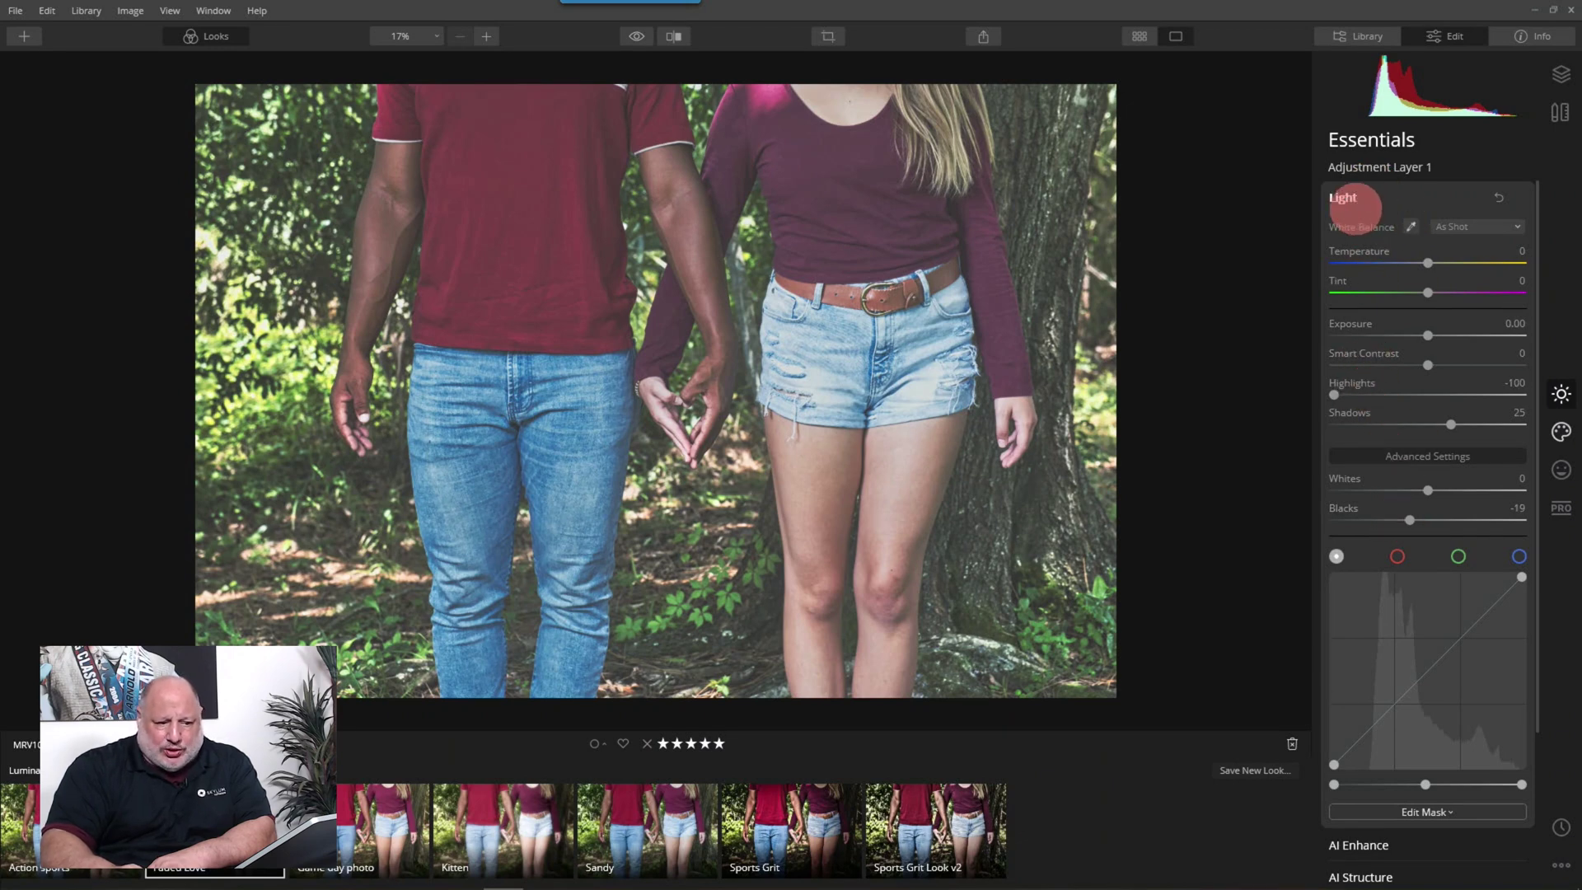
left_click(1346, 198)
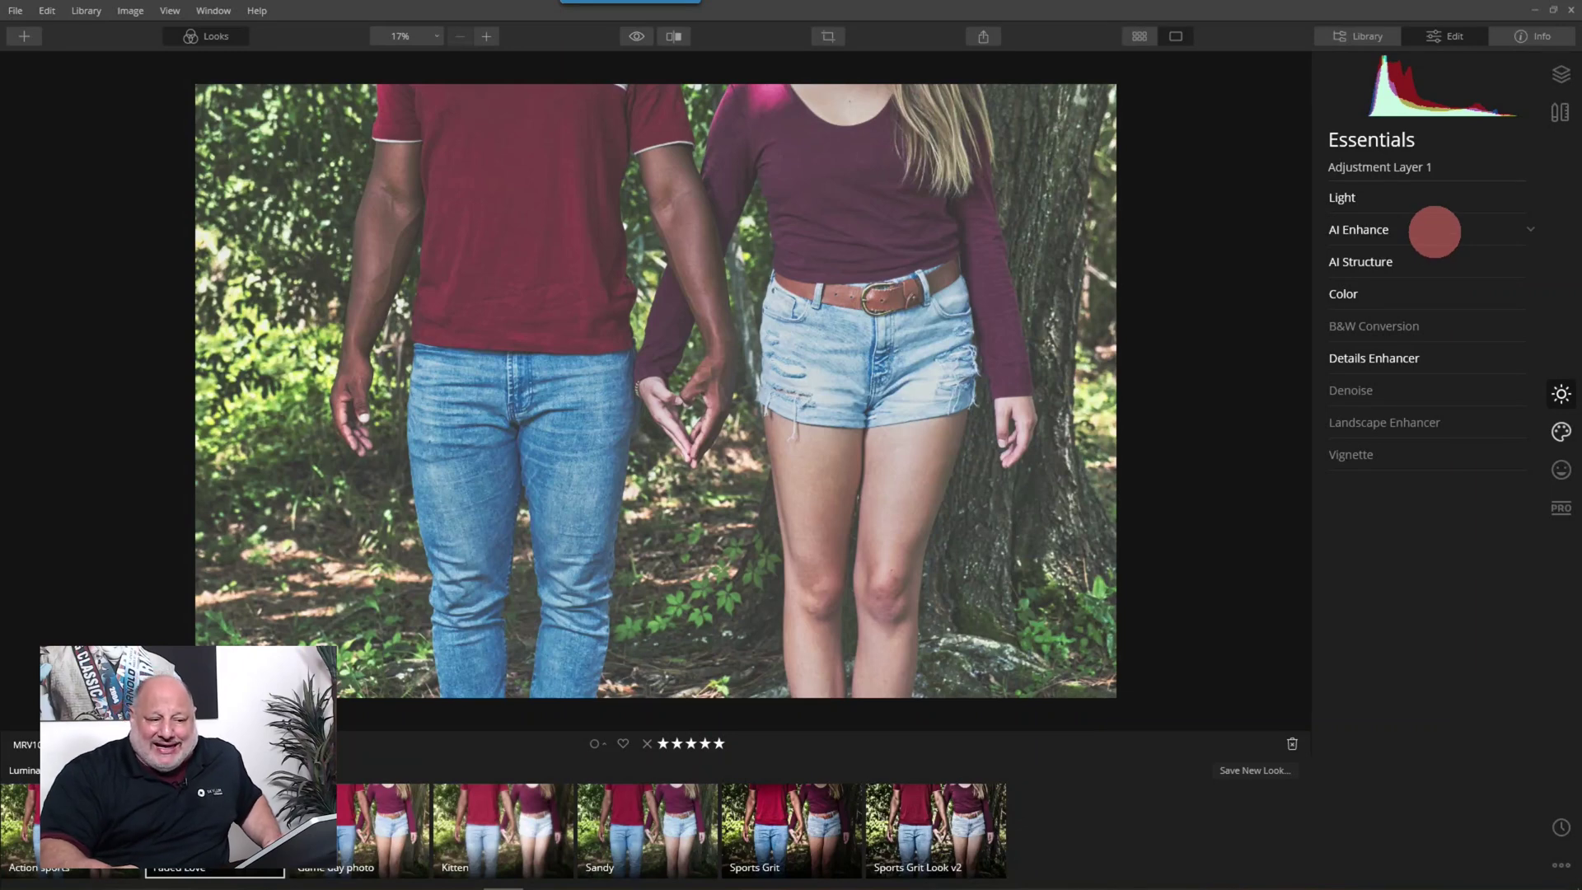
left_click(1399, 230)
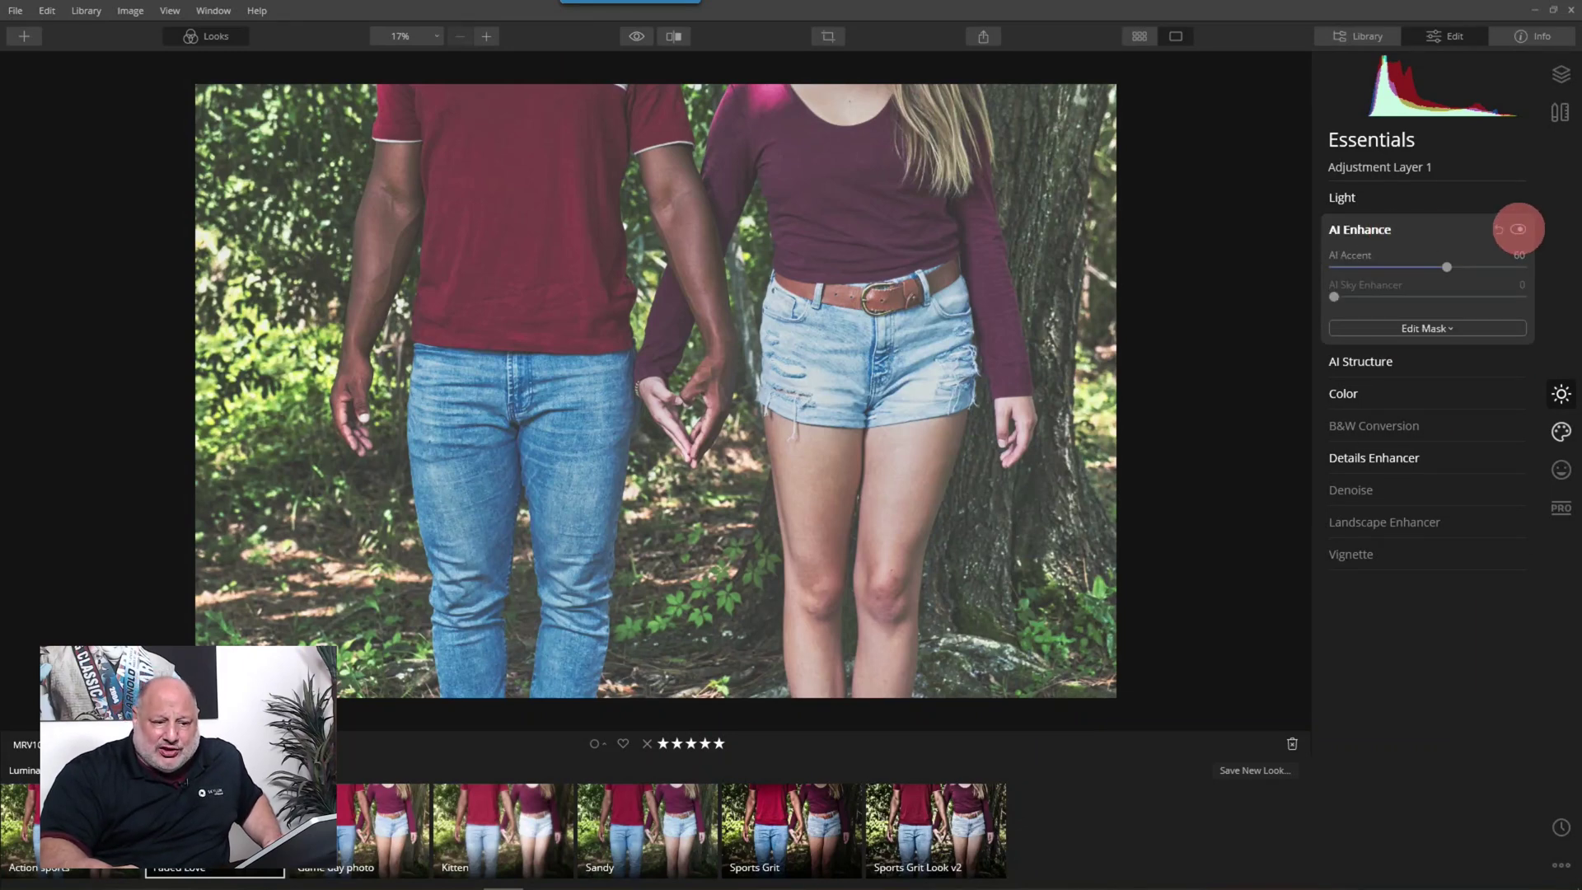
left_click(1519, 229)
left_click(1519, 229)
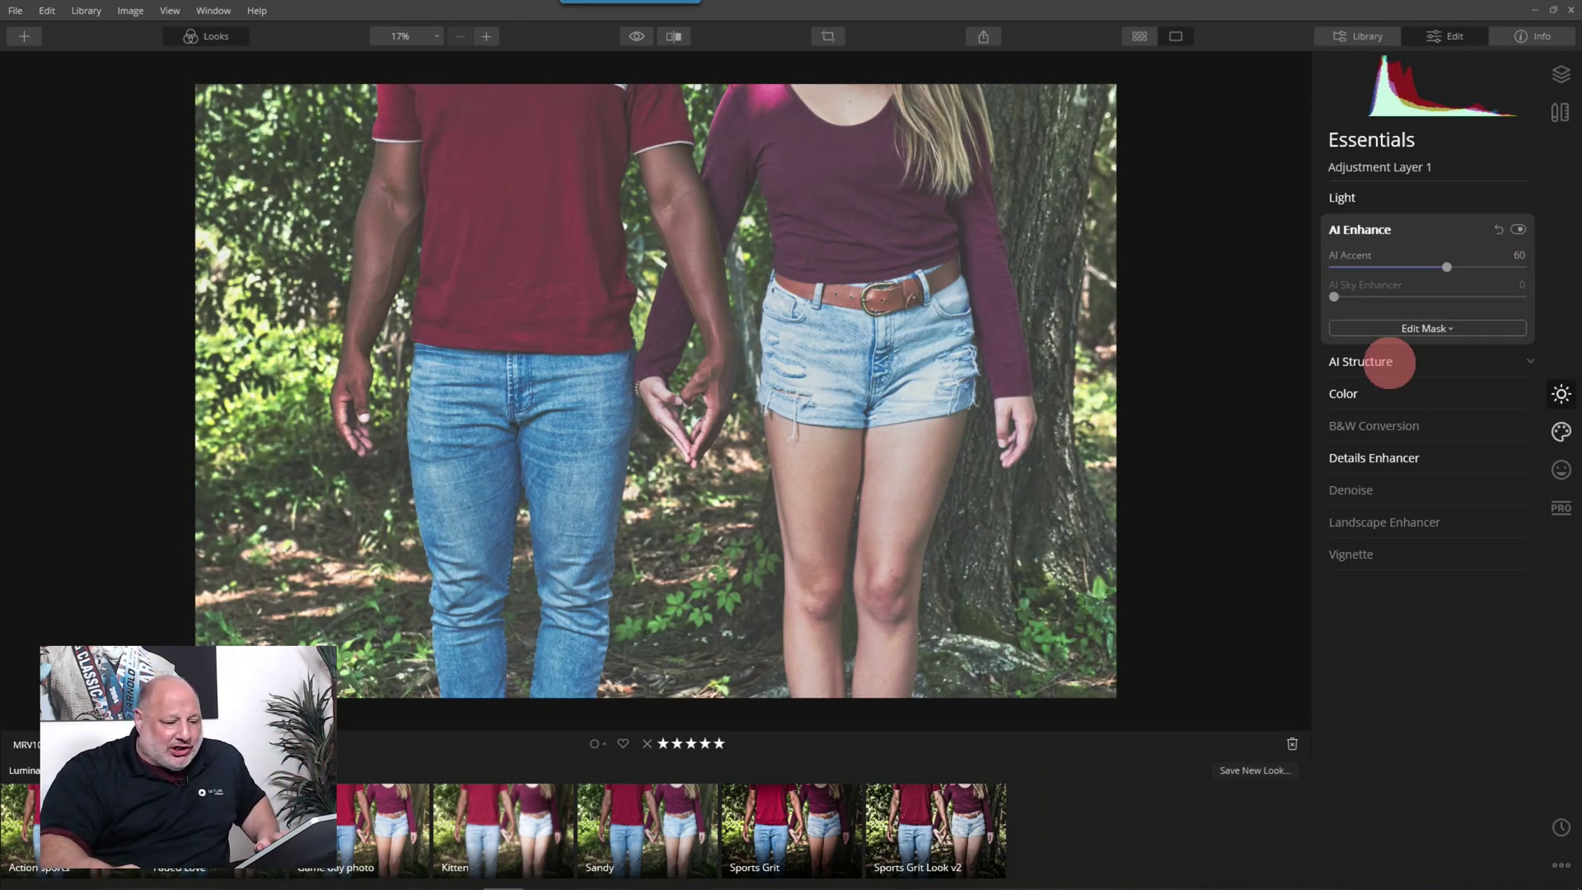
Examine the AI Structure, Color and Details Enhancer settings used by the Faded Love look, including the advanced color options.
left_click(1390, 362)
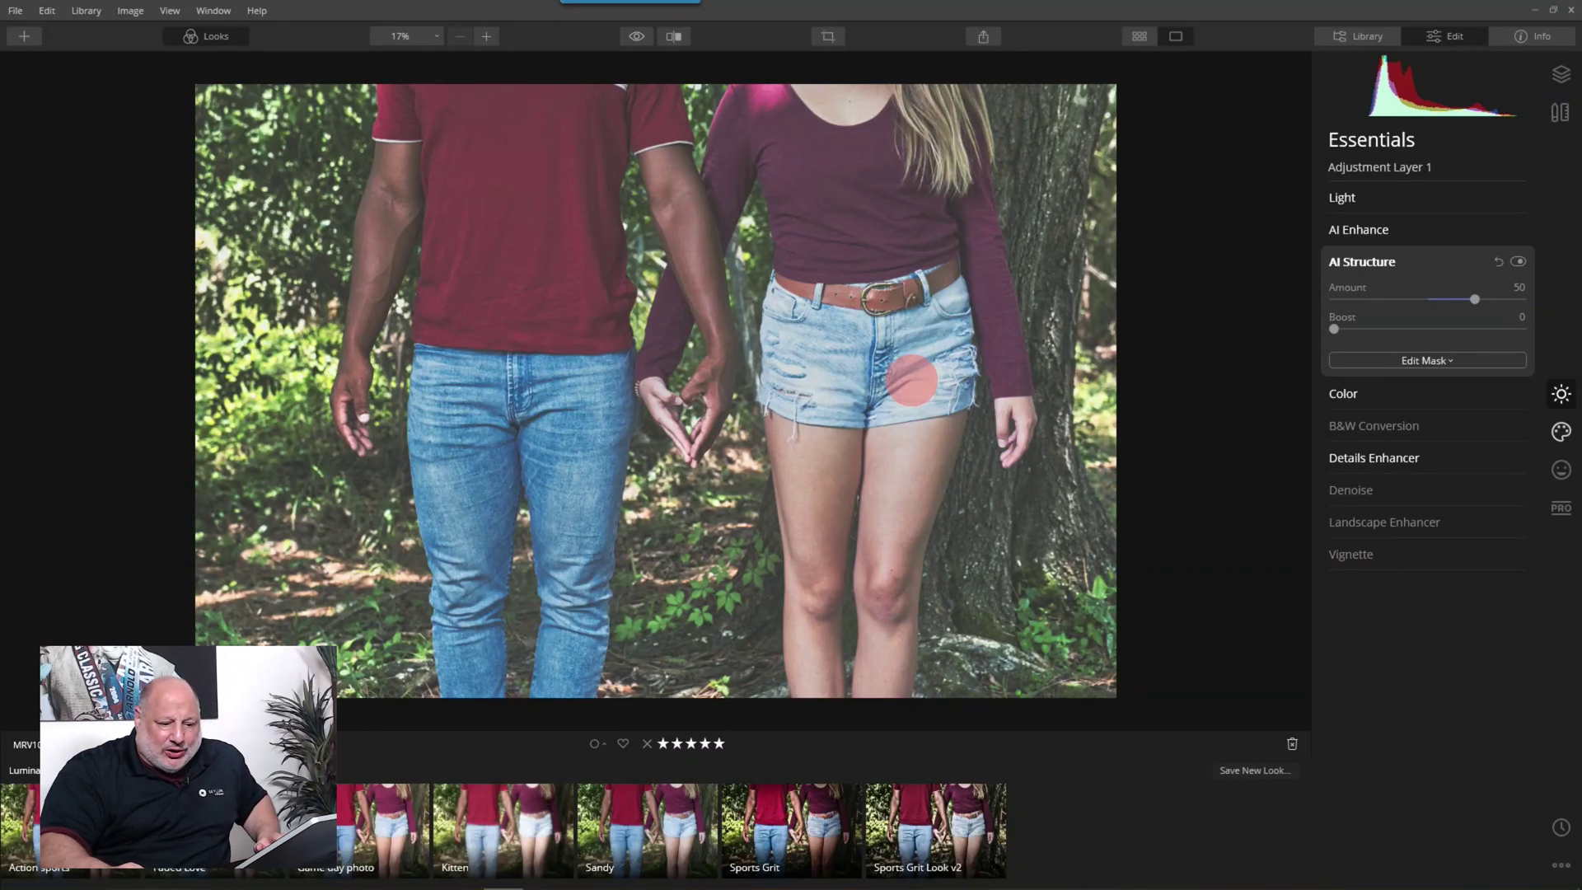
left_click(1342, 393)
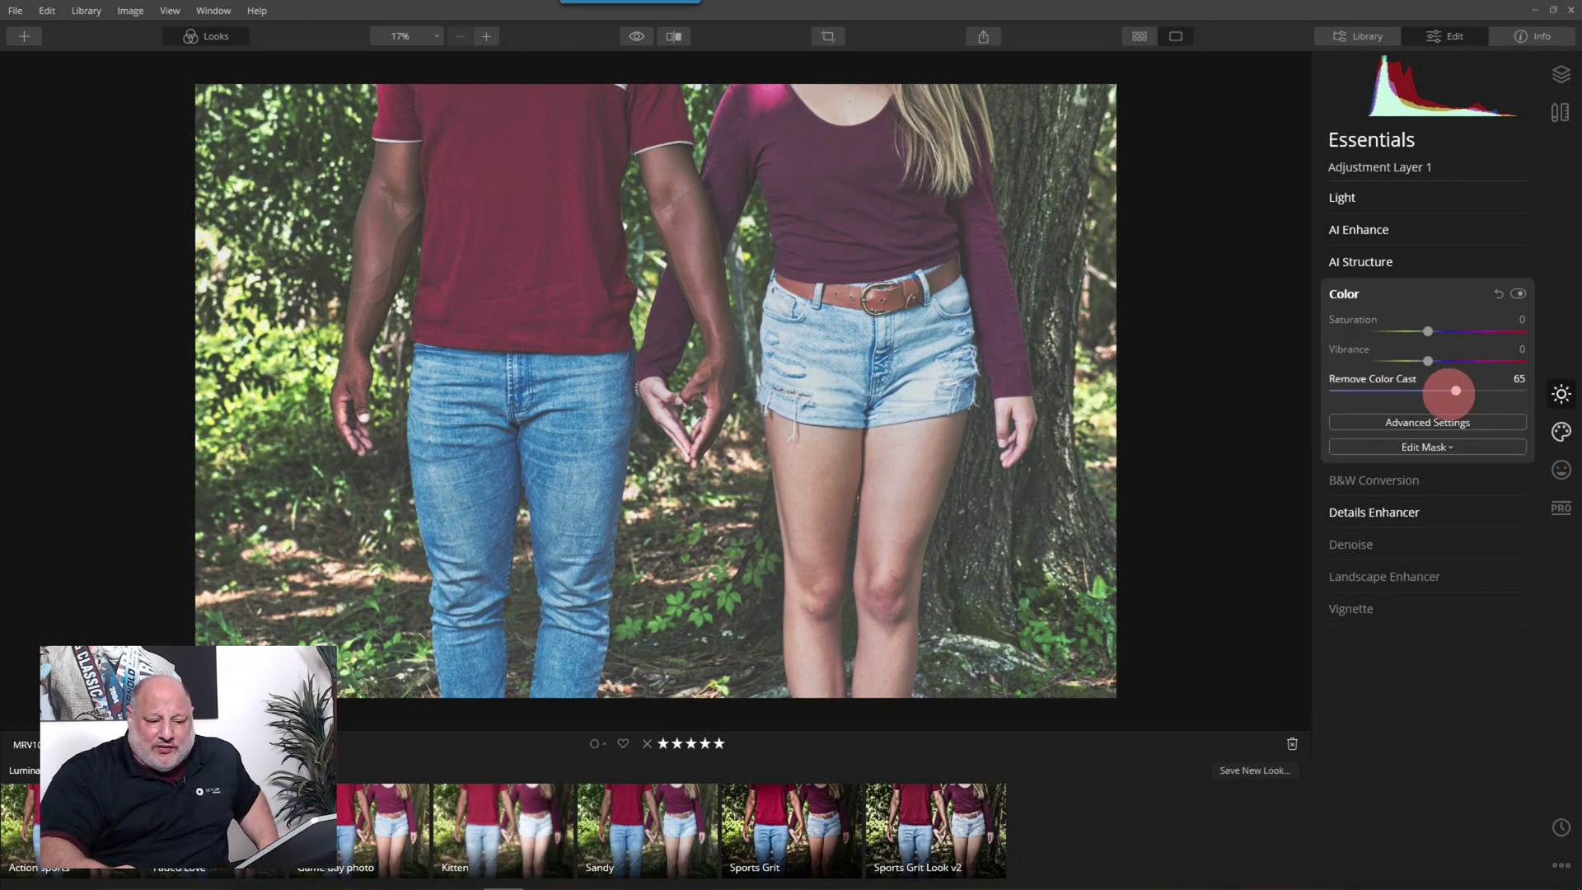
left_click(1439, 423)
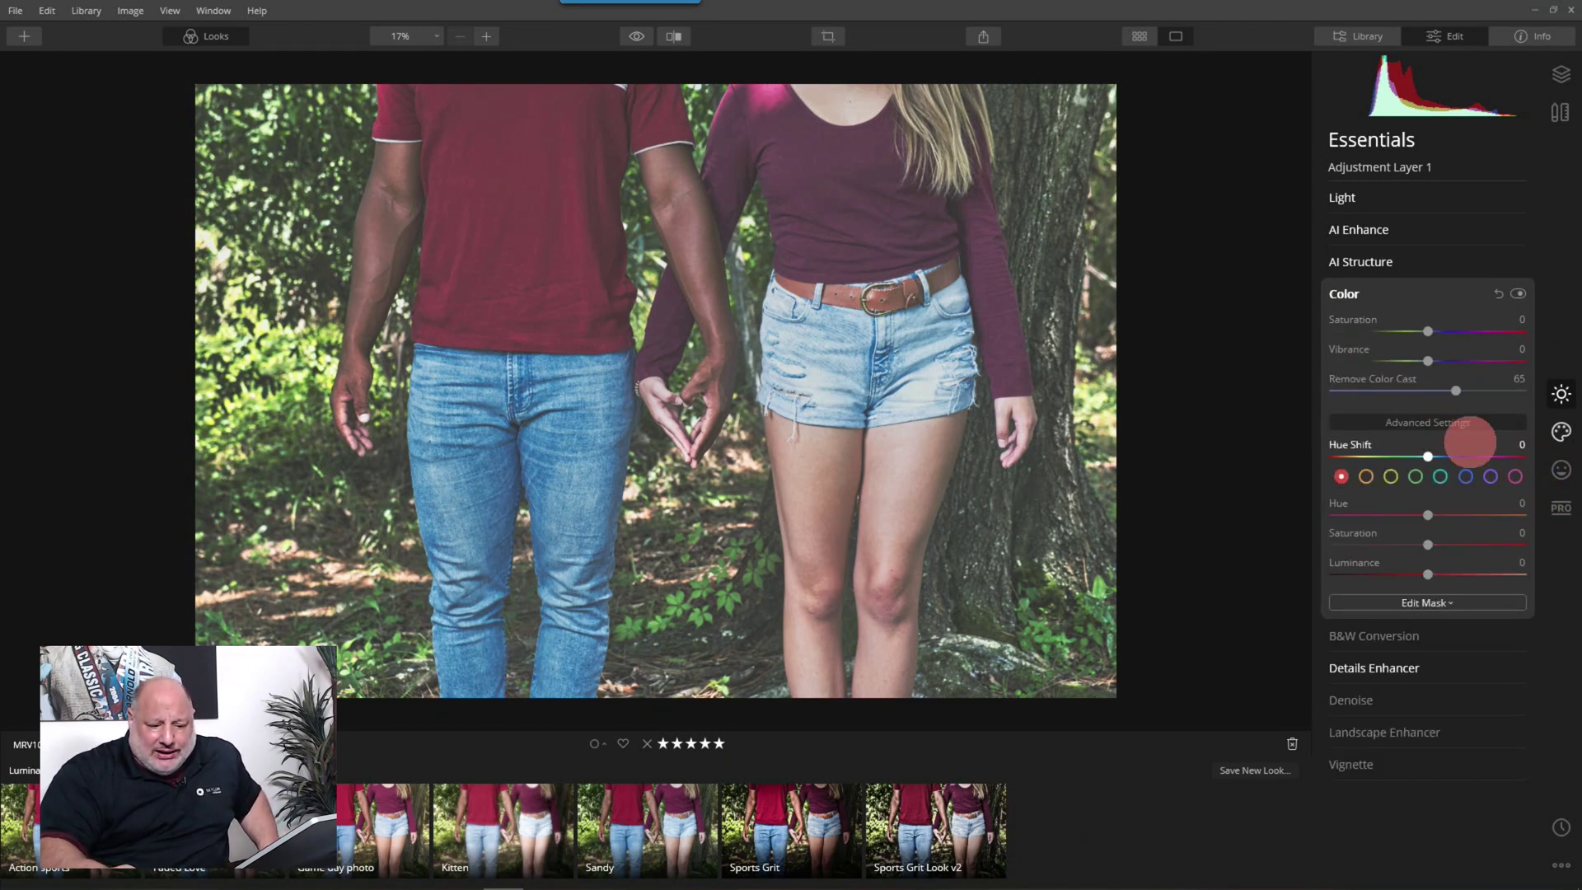
left_click(1340, 294)
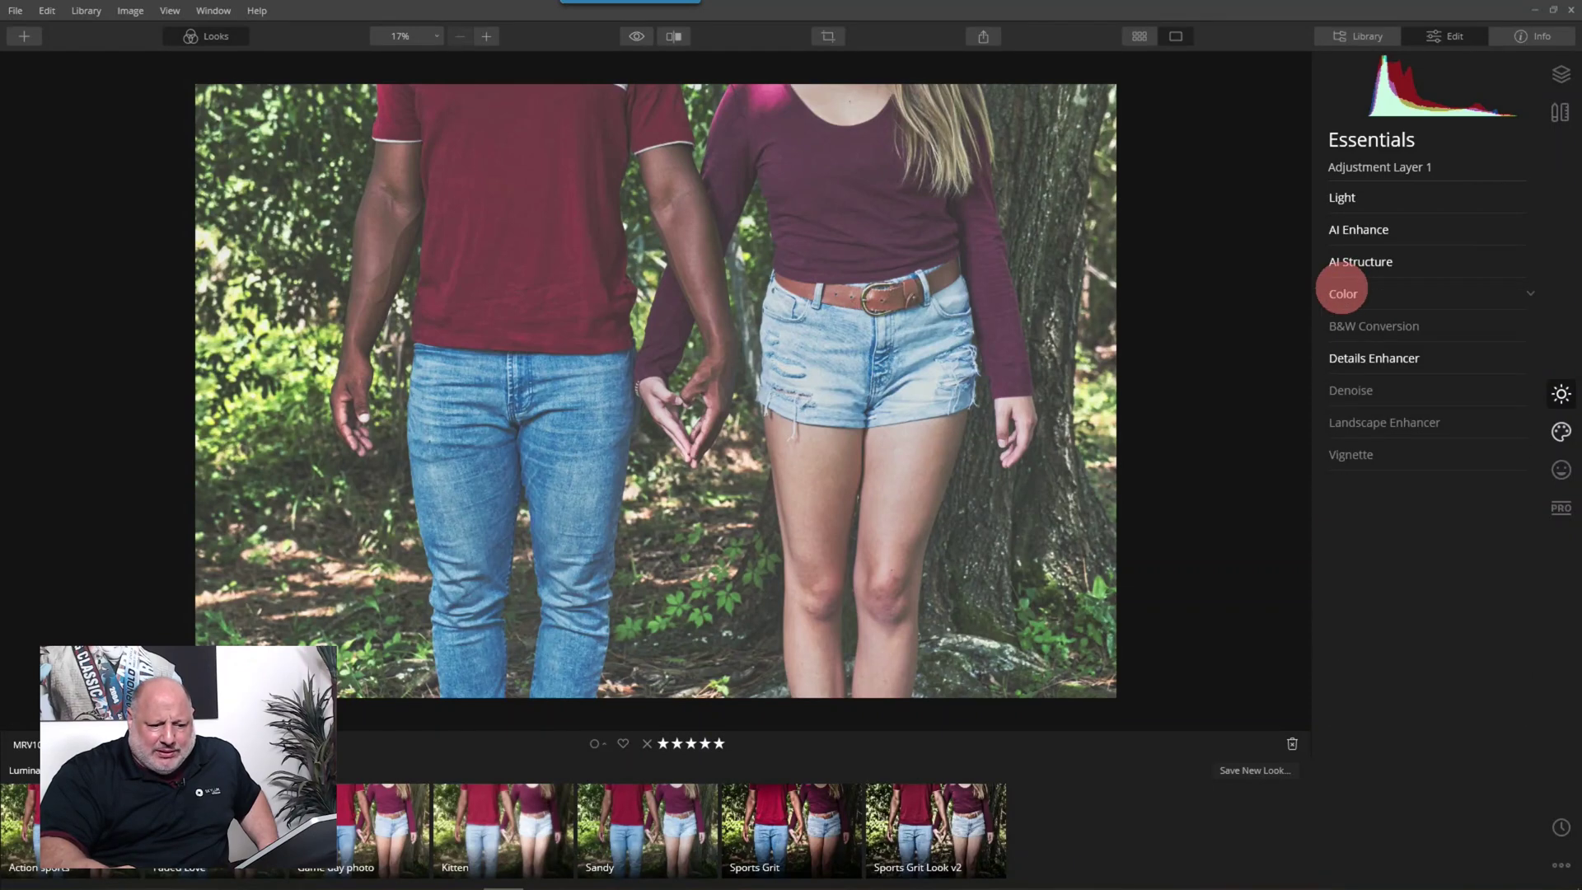
left_click(1401, 358)
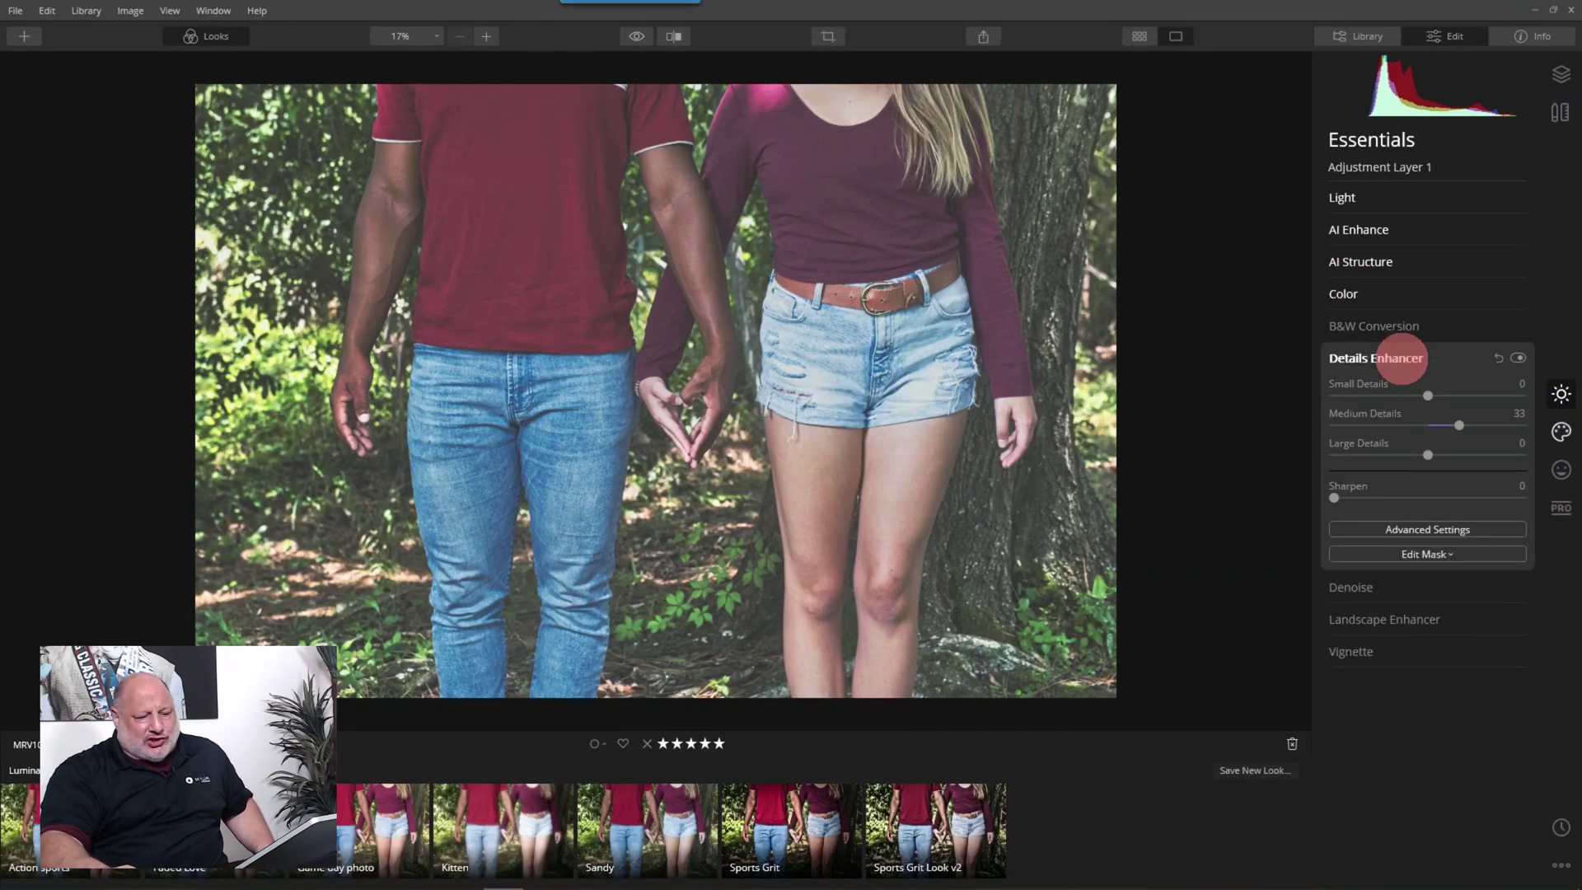
left_click(1401, 358)
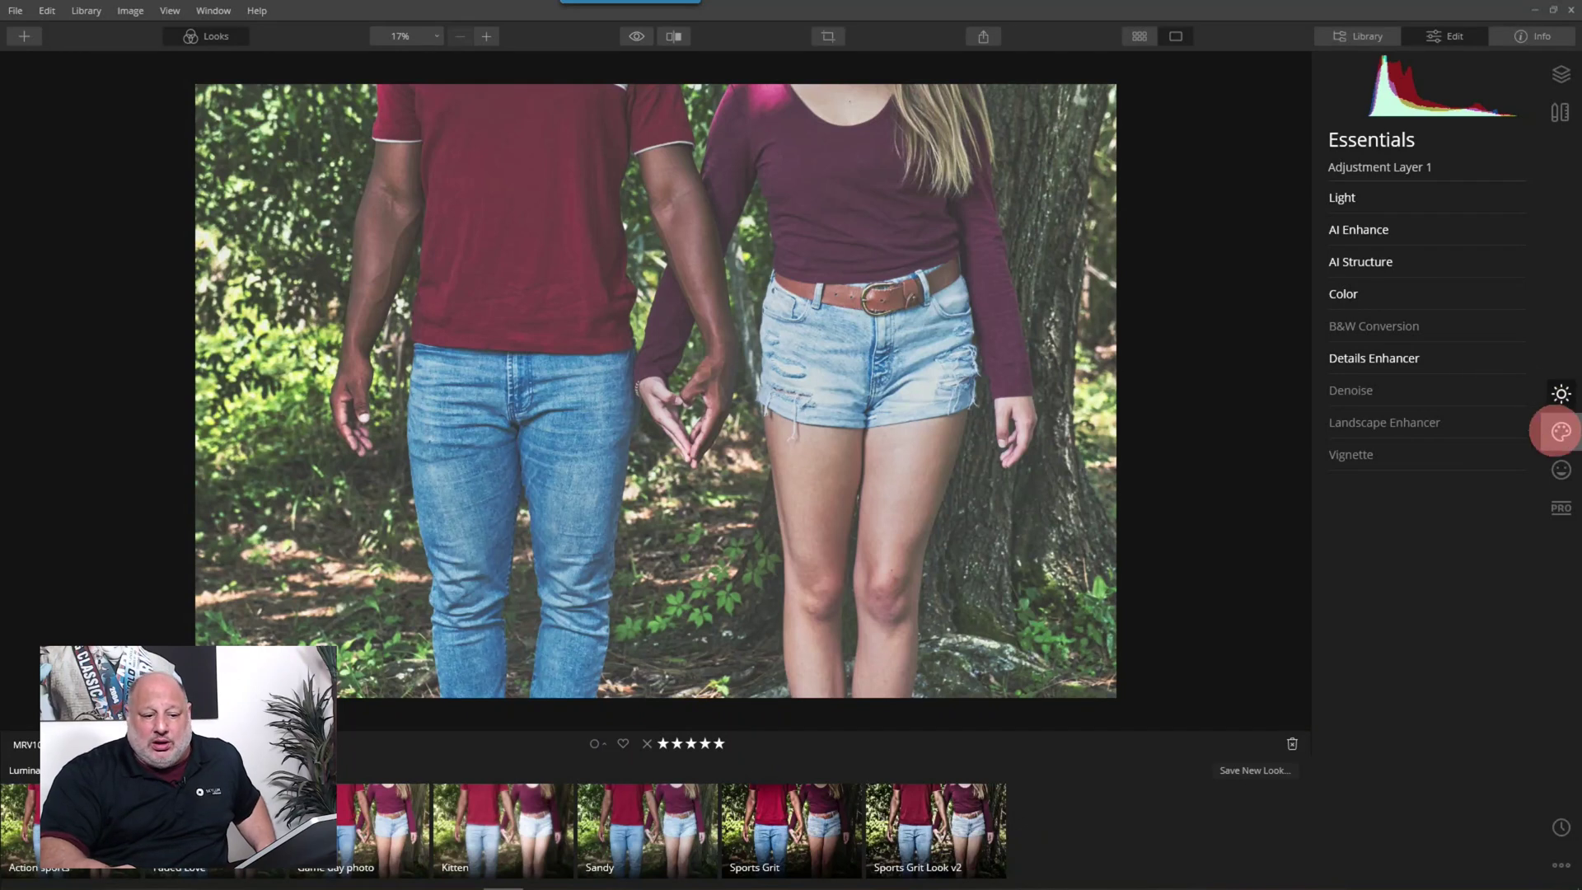
Examine the Matte Look settings of the applied look and compare the photo with that effect disabled and enabled.
left_click(1561, 431)
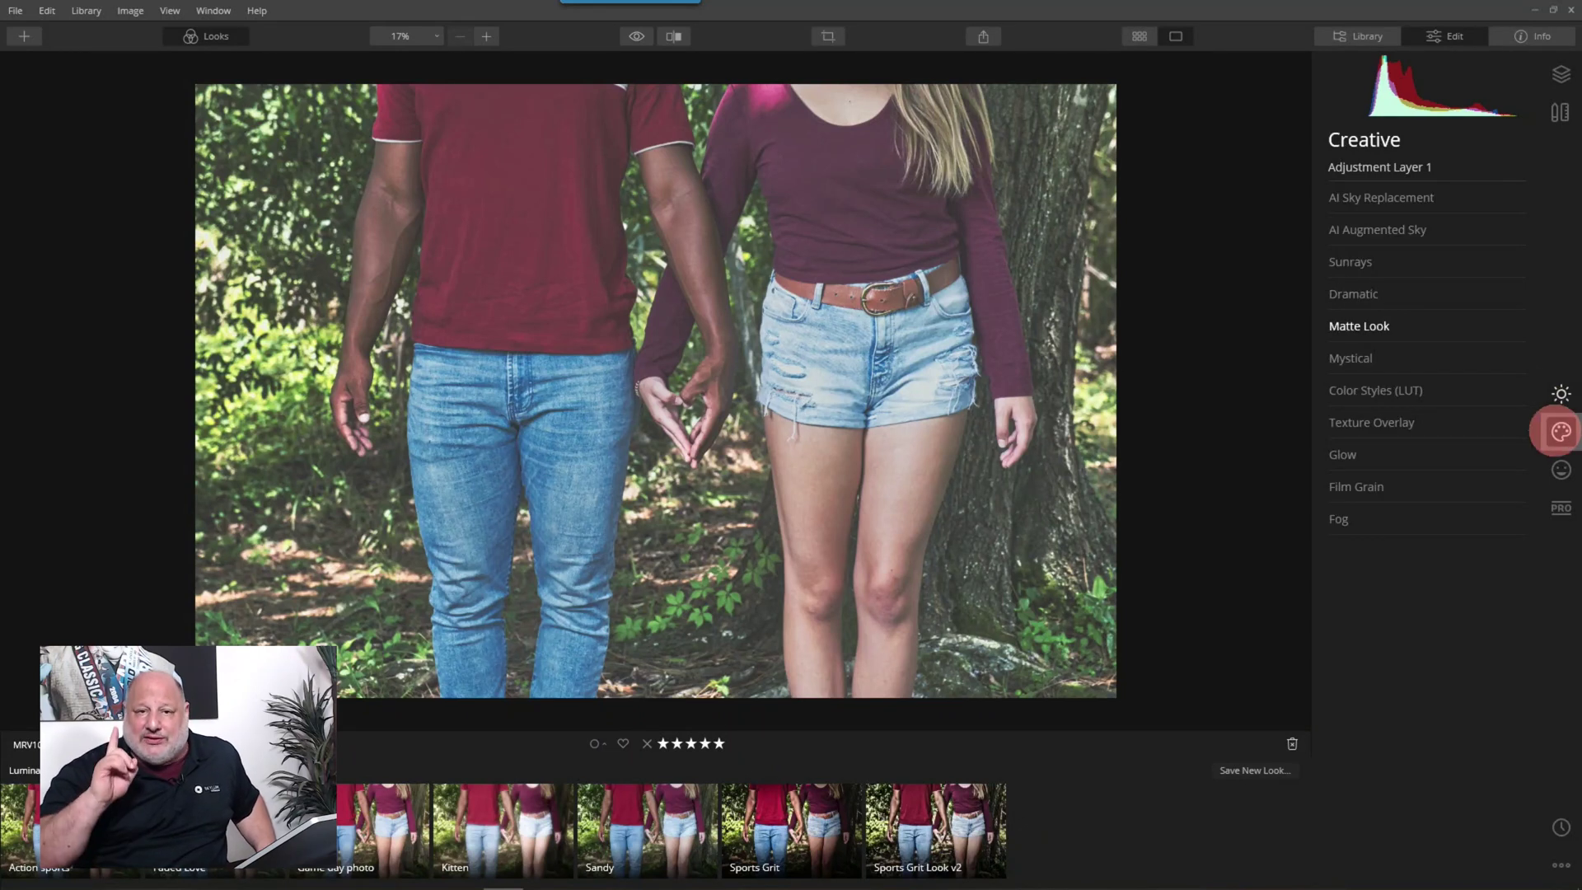
left_click(1356, 325)
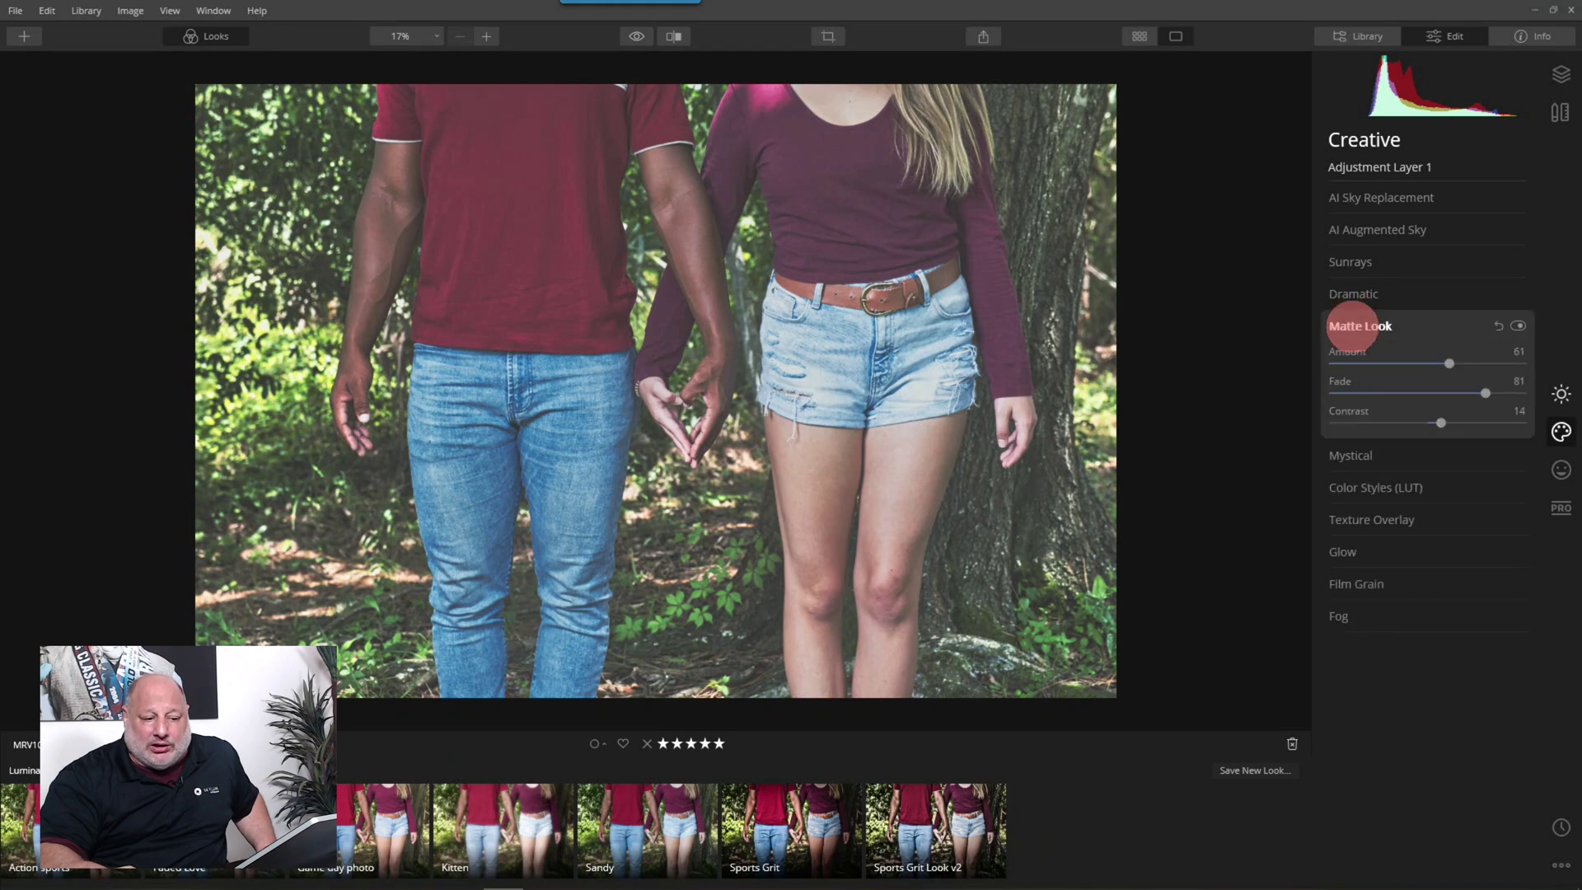
left_click(1519, 326)
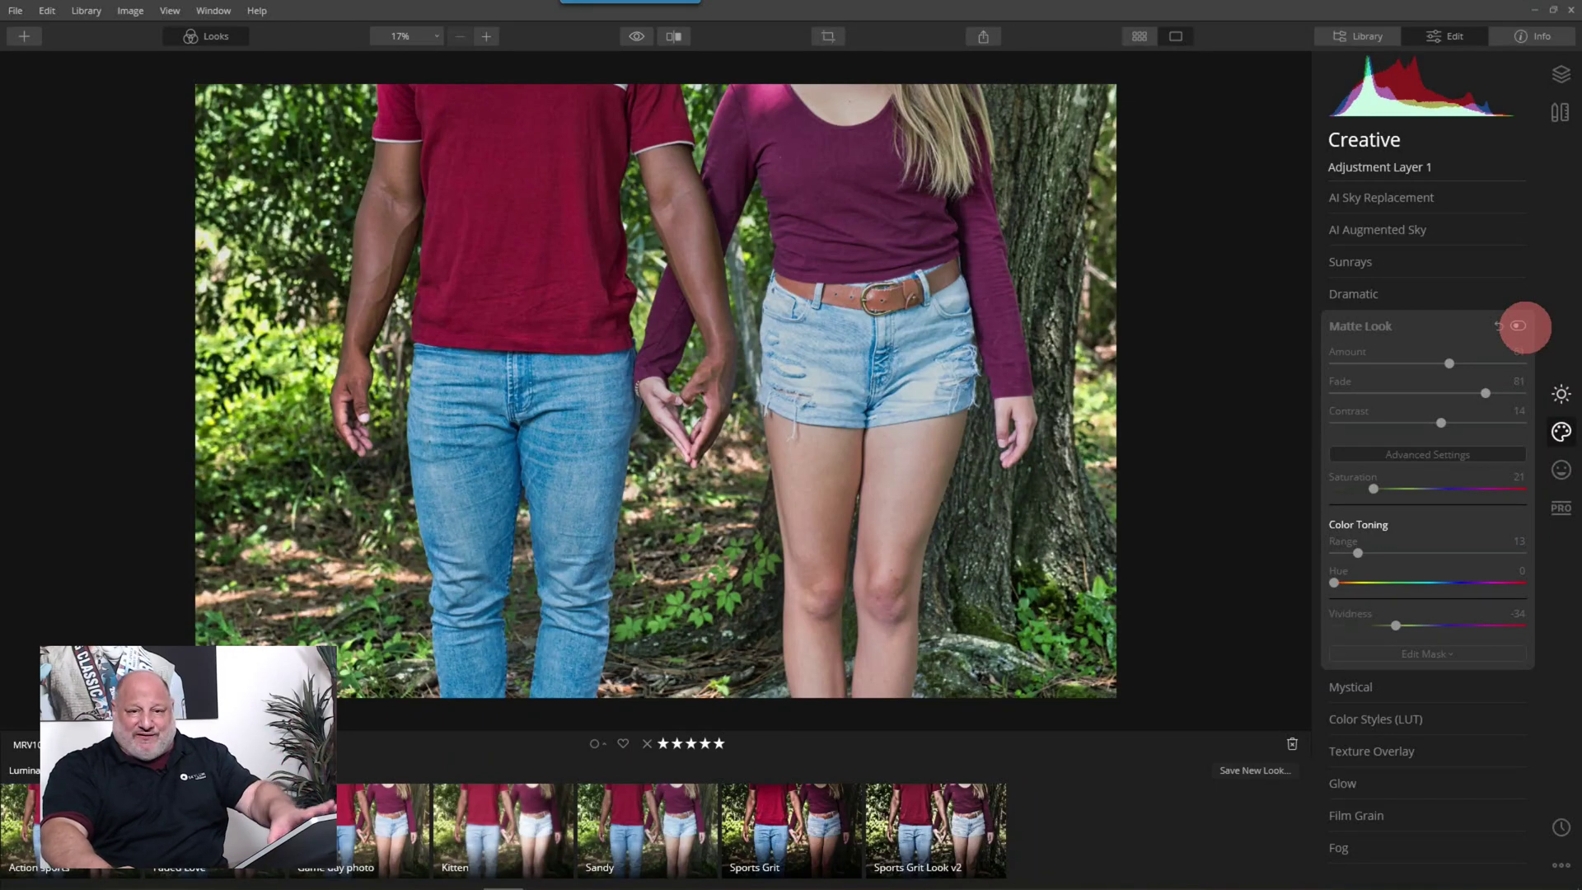
left_click(1519, 325)
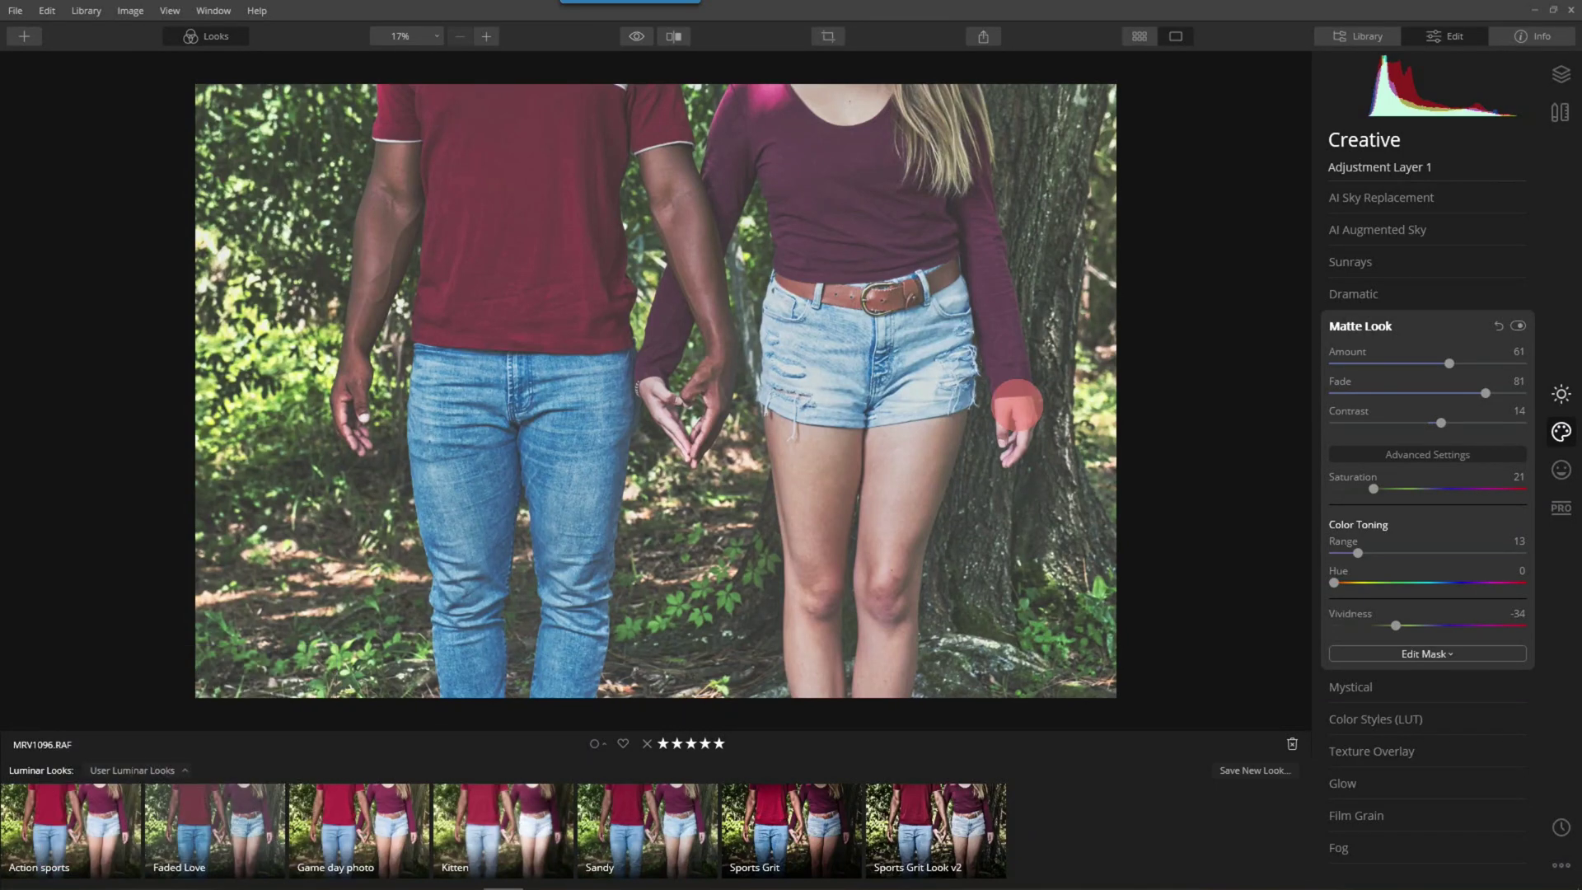
Revert the photo to the history state where Adjustment Layer 1 was added and hide the Luminar Looks.
left_click(1561, 827)
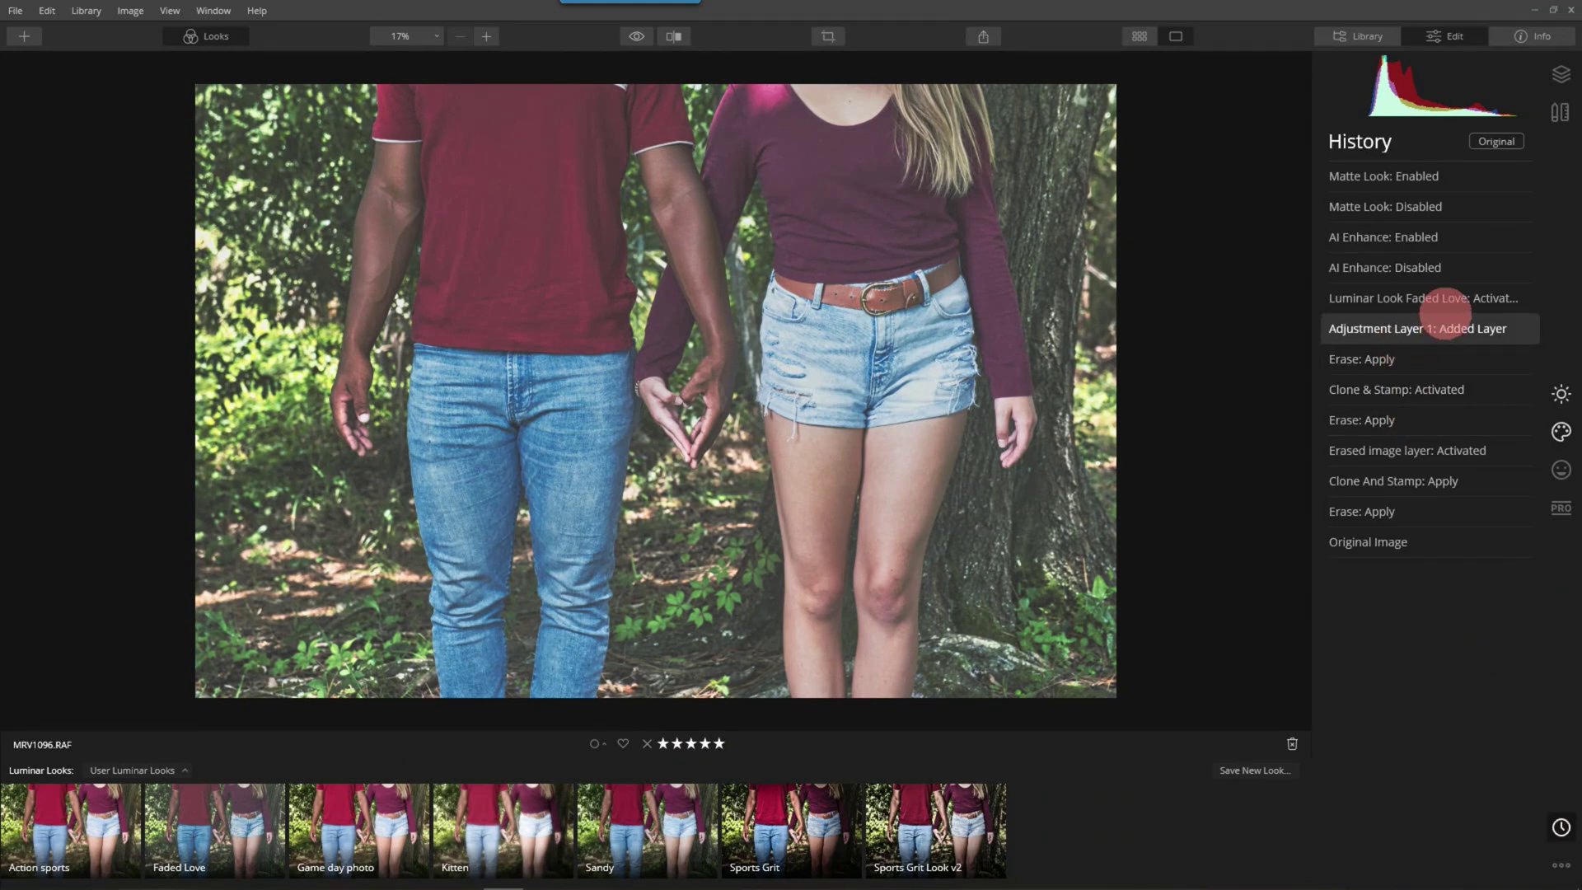
left_click(1426, 325)
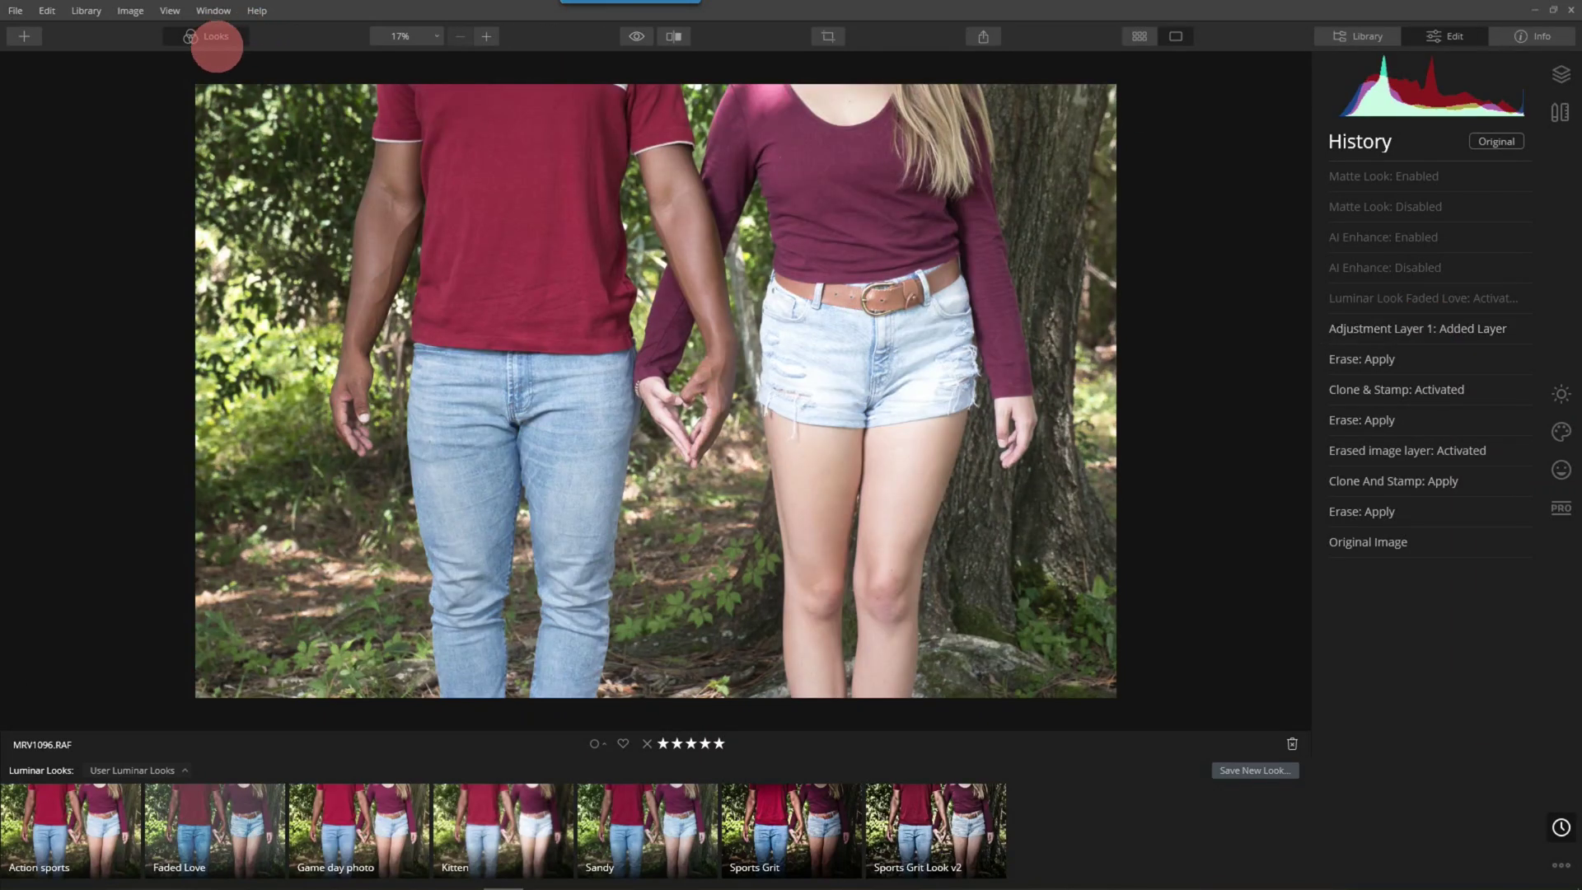
left_click(210, 35)
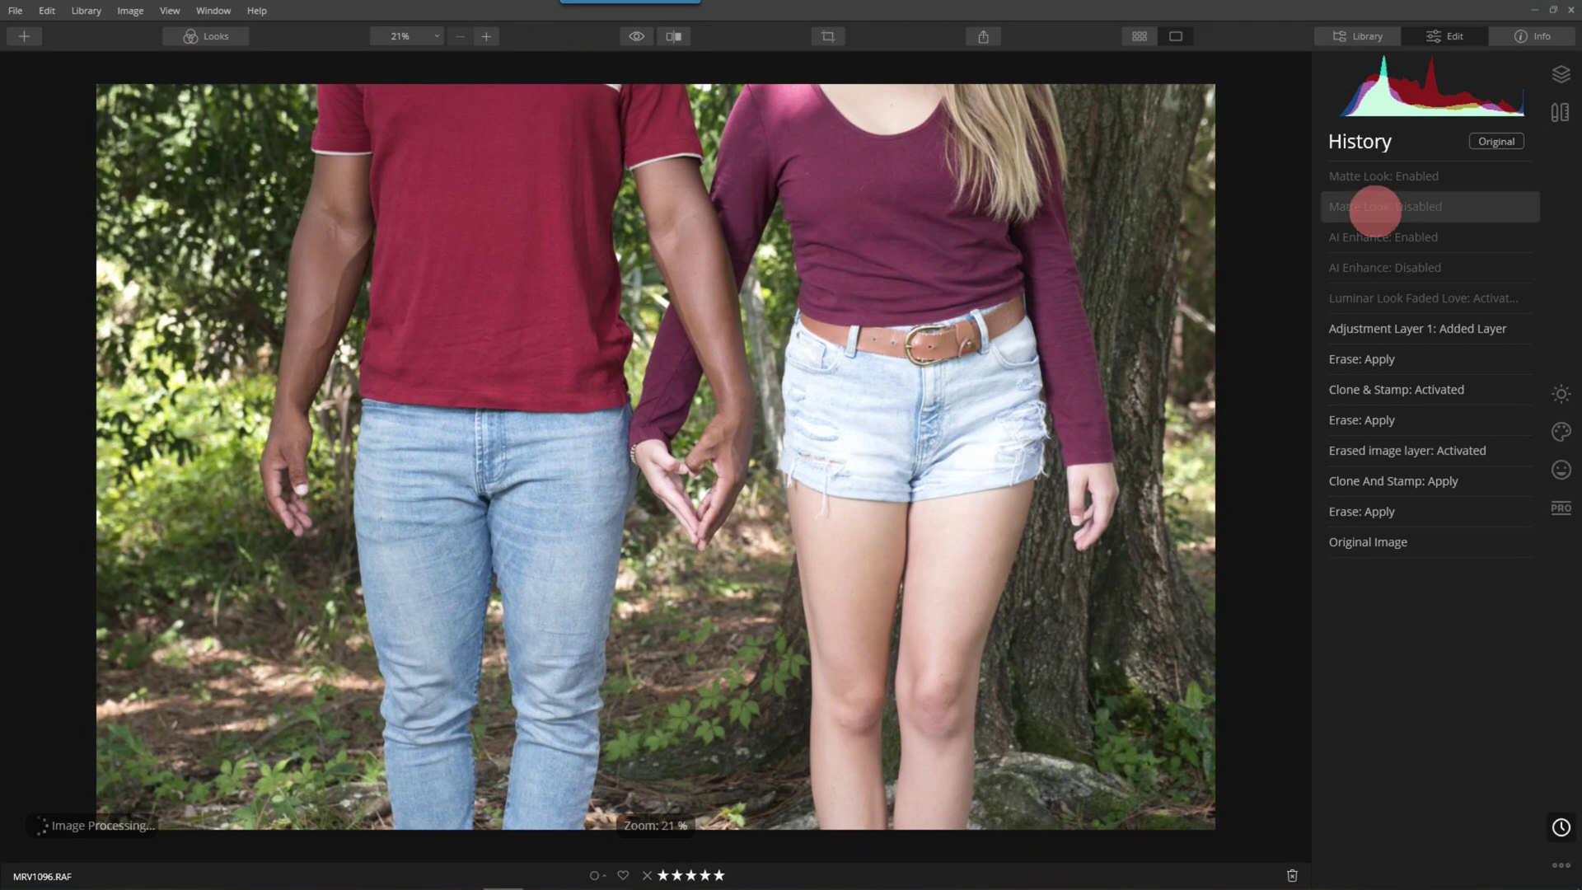
In the Light adjustment of Adjustment Layer 1, set Highlights to -100, Blacks to -23 and Whites to 11.
left_click(1562, 395)
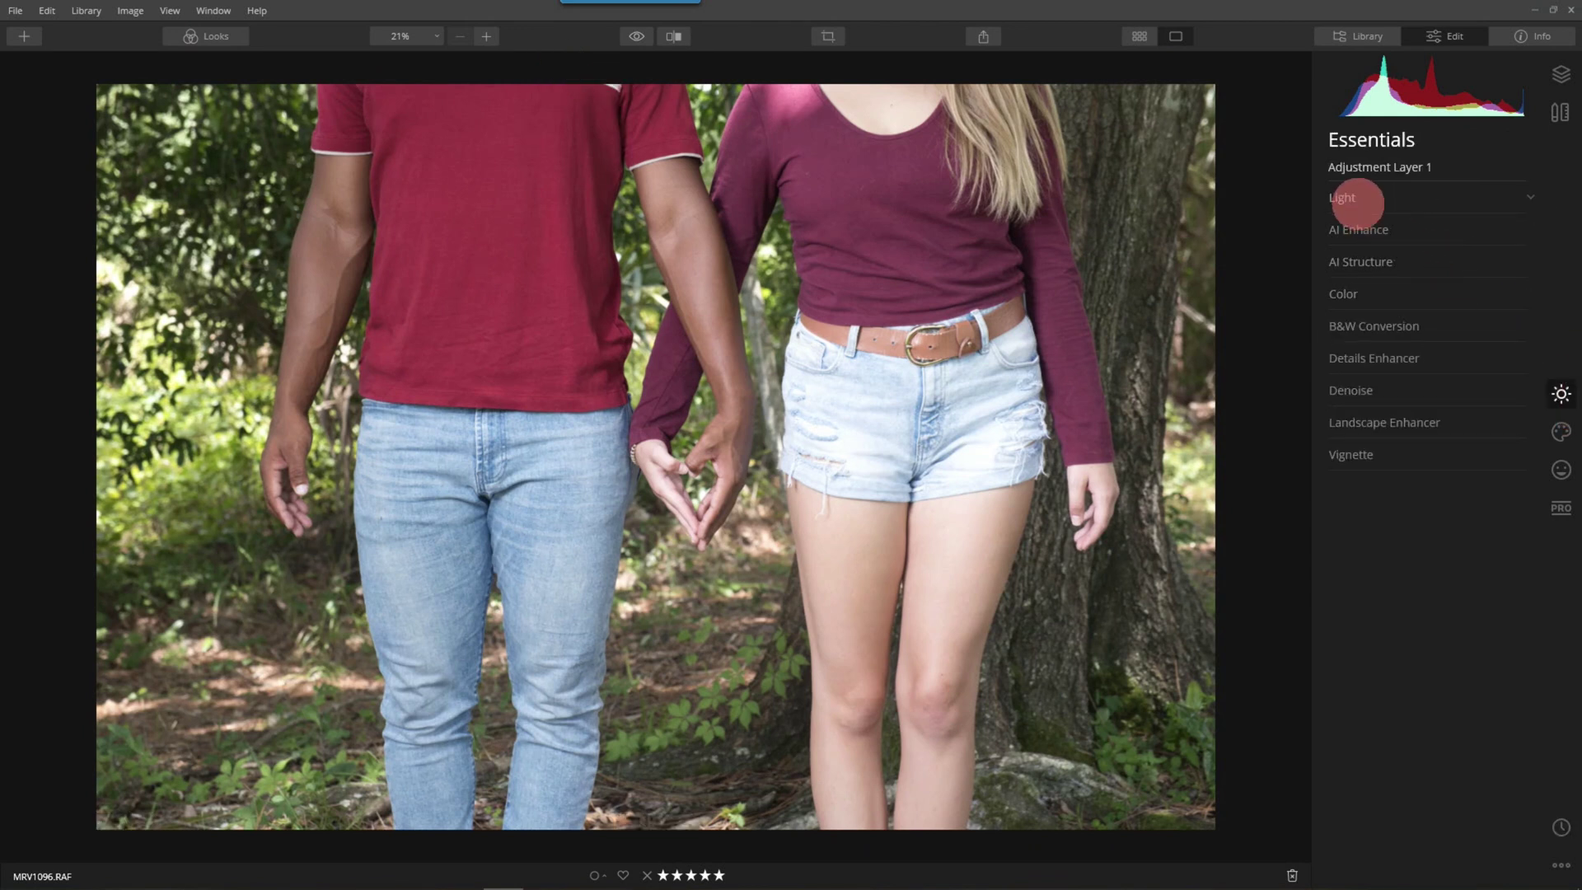
left_click(1352, 200)
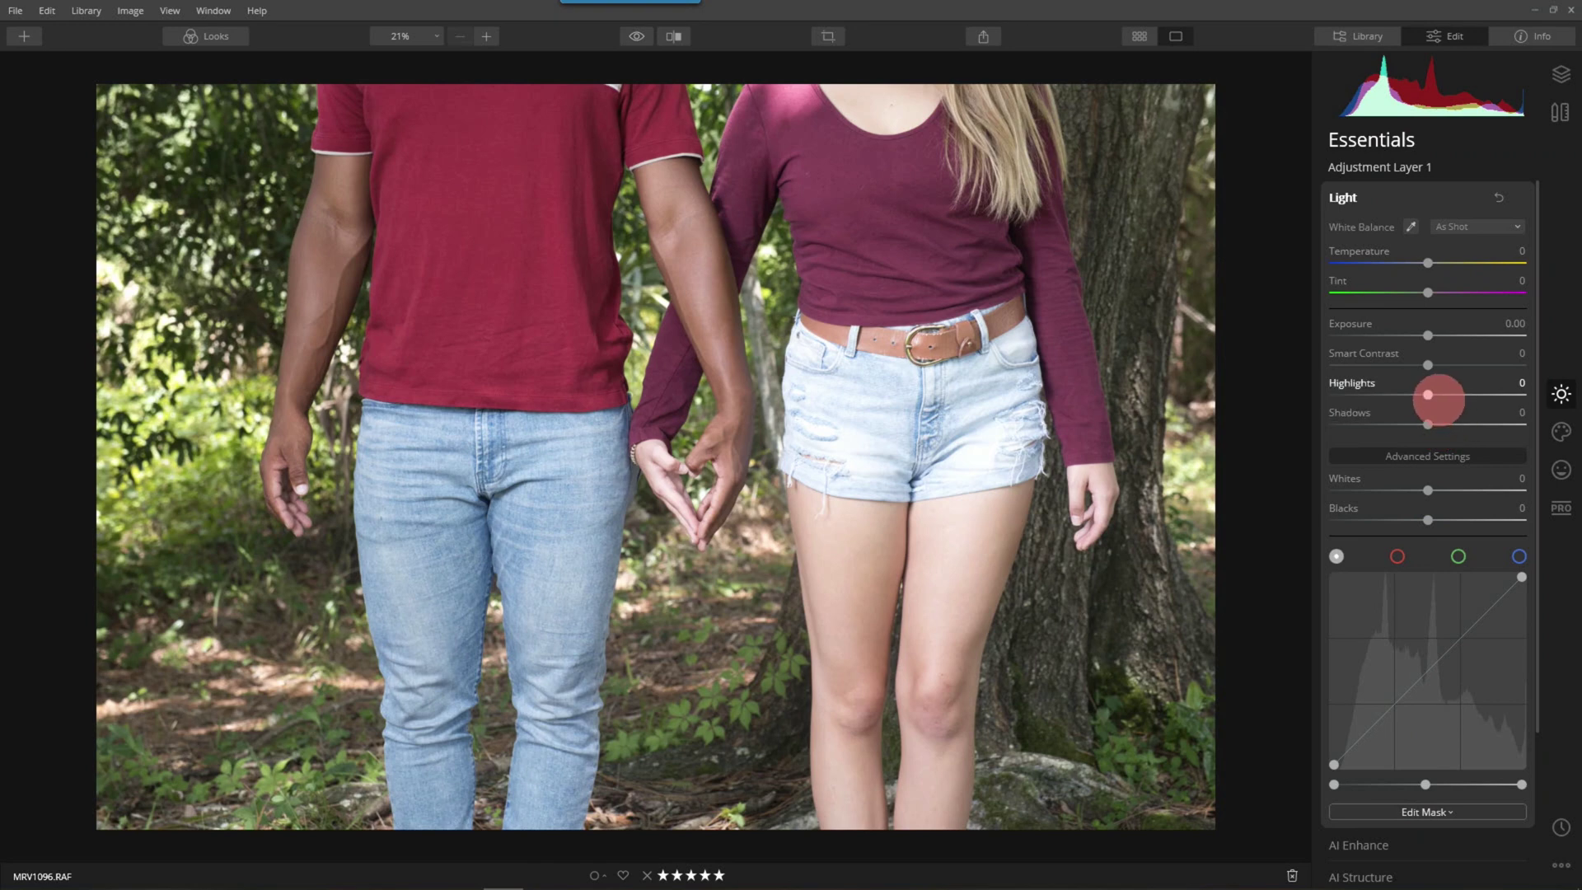
left_click_drag(1428, 395, 1311, 390)
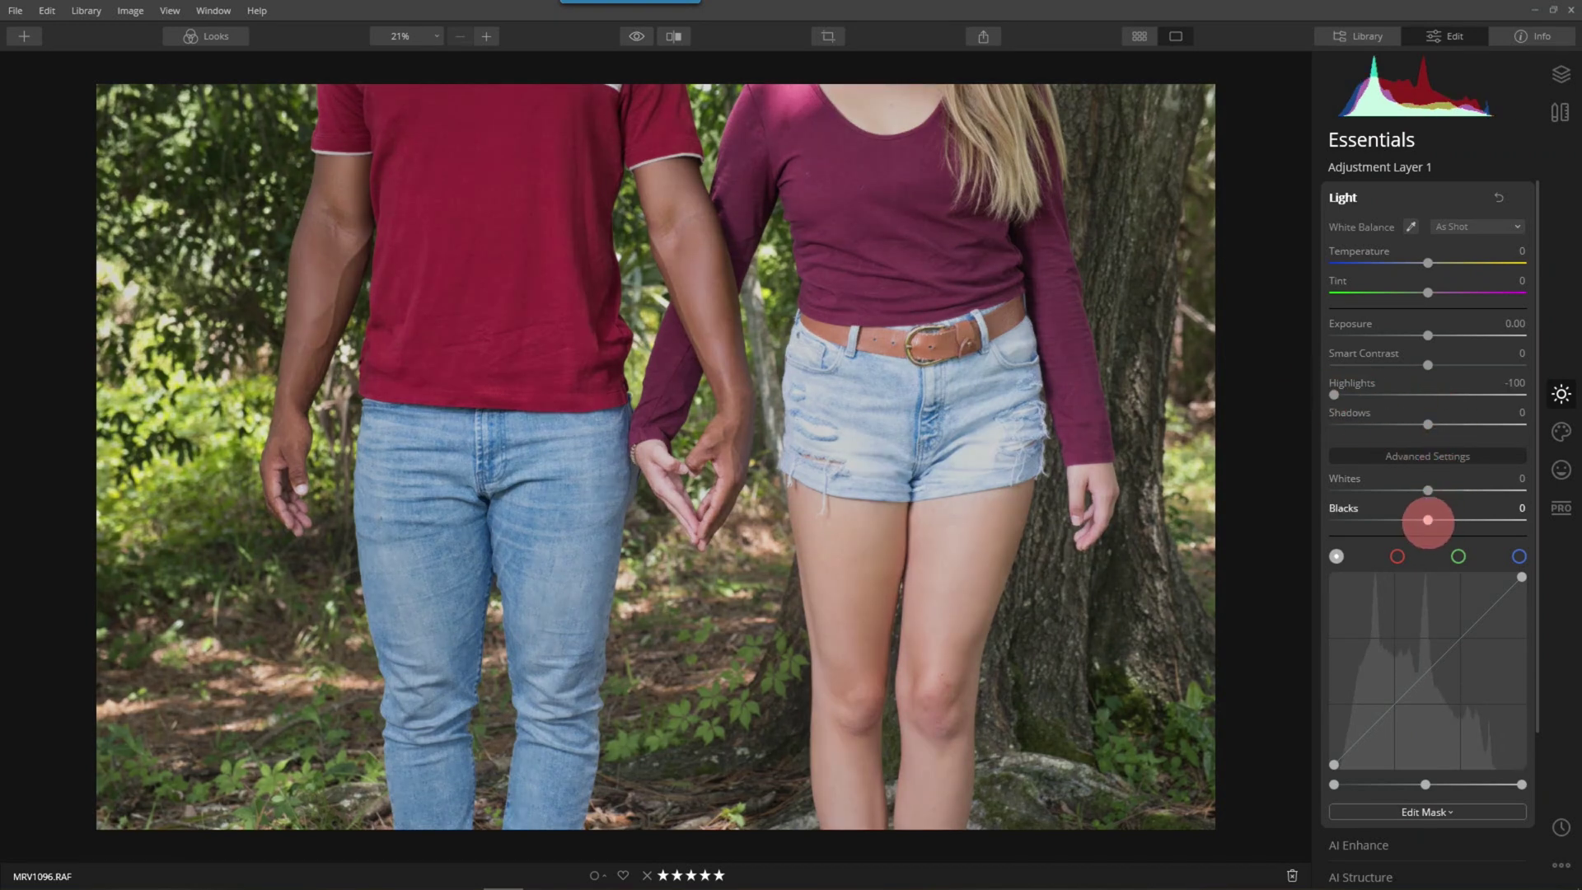
mouse_move(1428, 520)
left_mouse_down()
mouse_move(1399, 520)
mouse_move(1438, 490)
left_mouse_up()
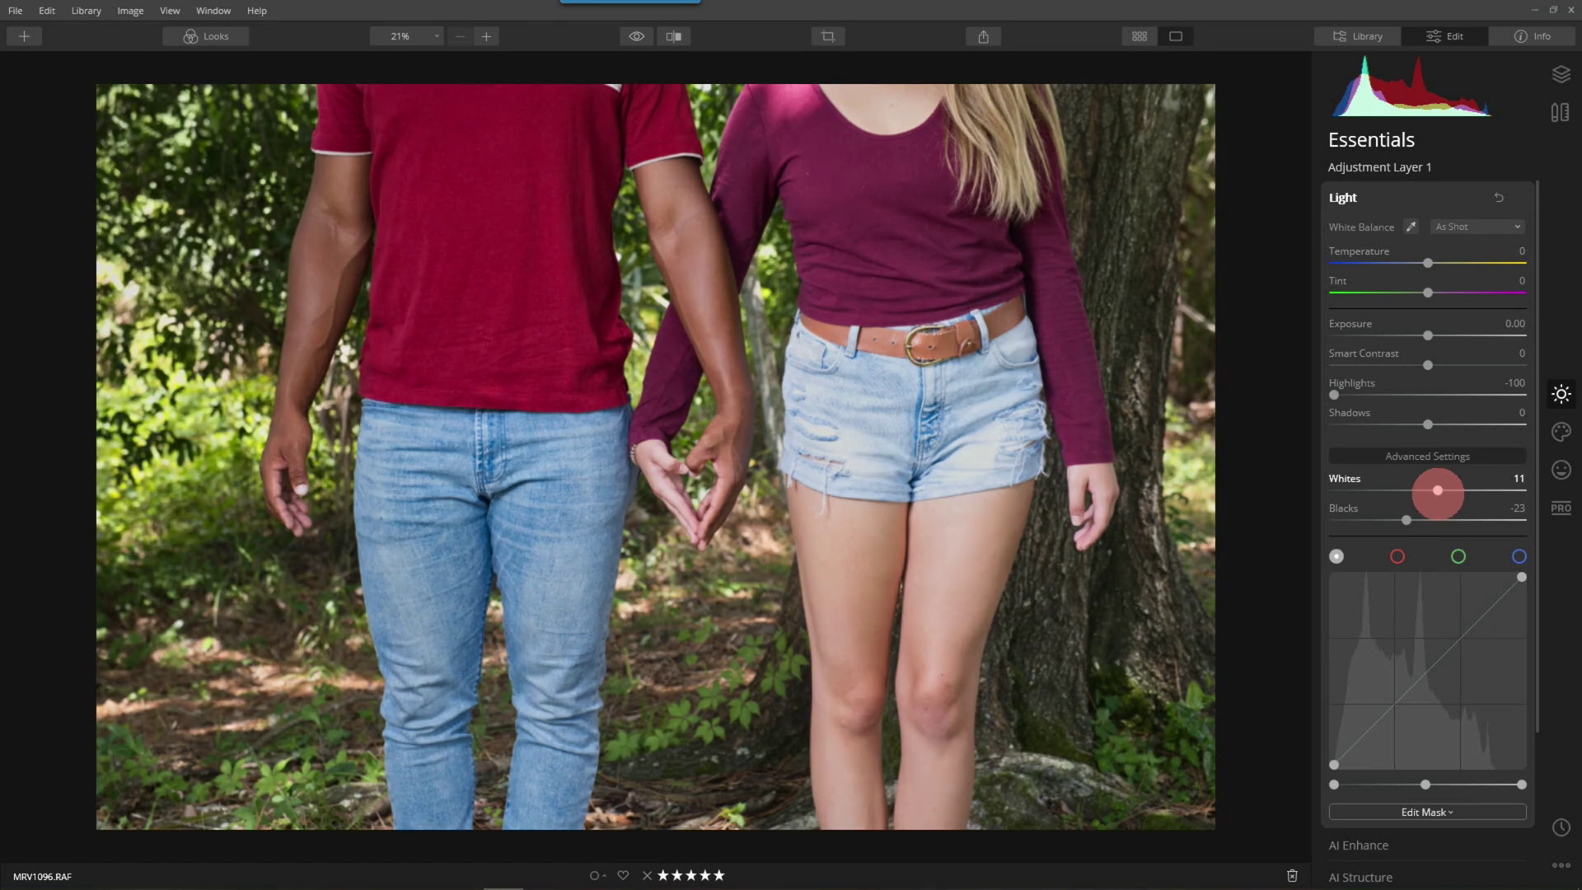
left_click(1347, 199)
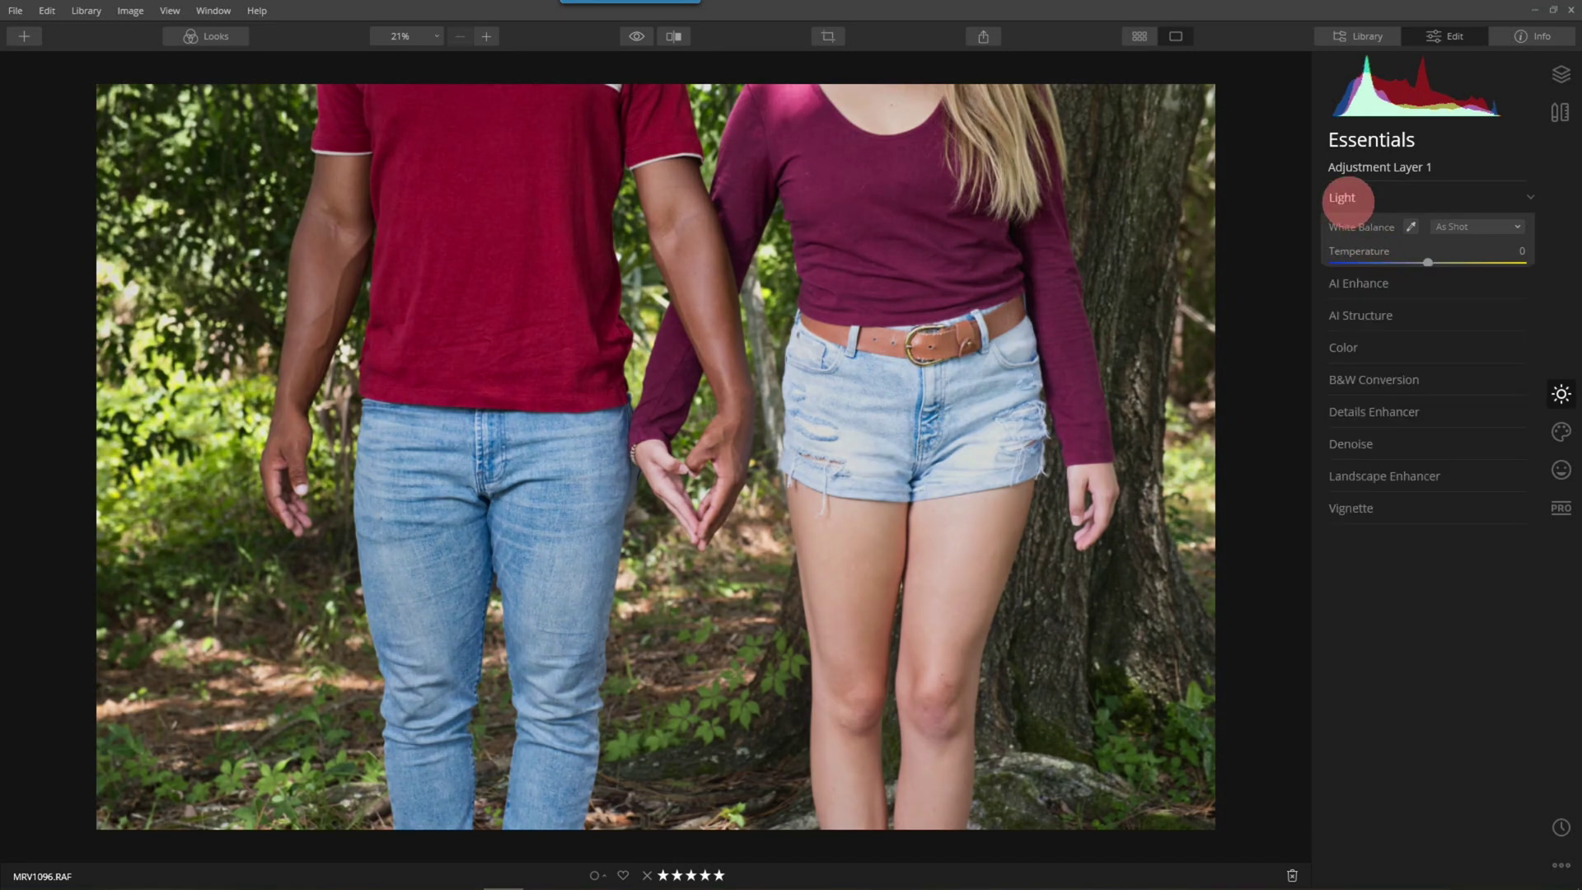
Set AI Accent to 59 in AI Enhance and raise the AI Structure Amount to 100.
left_click(1345, 231)
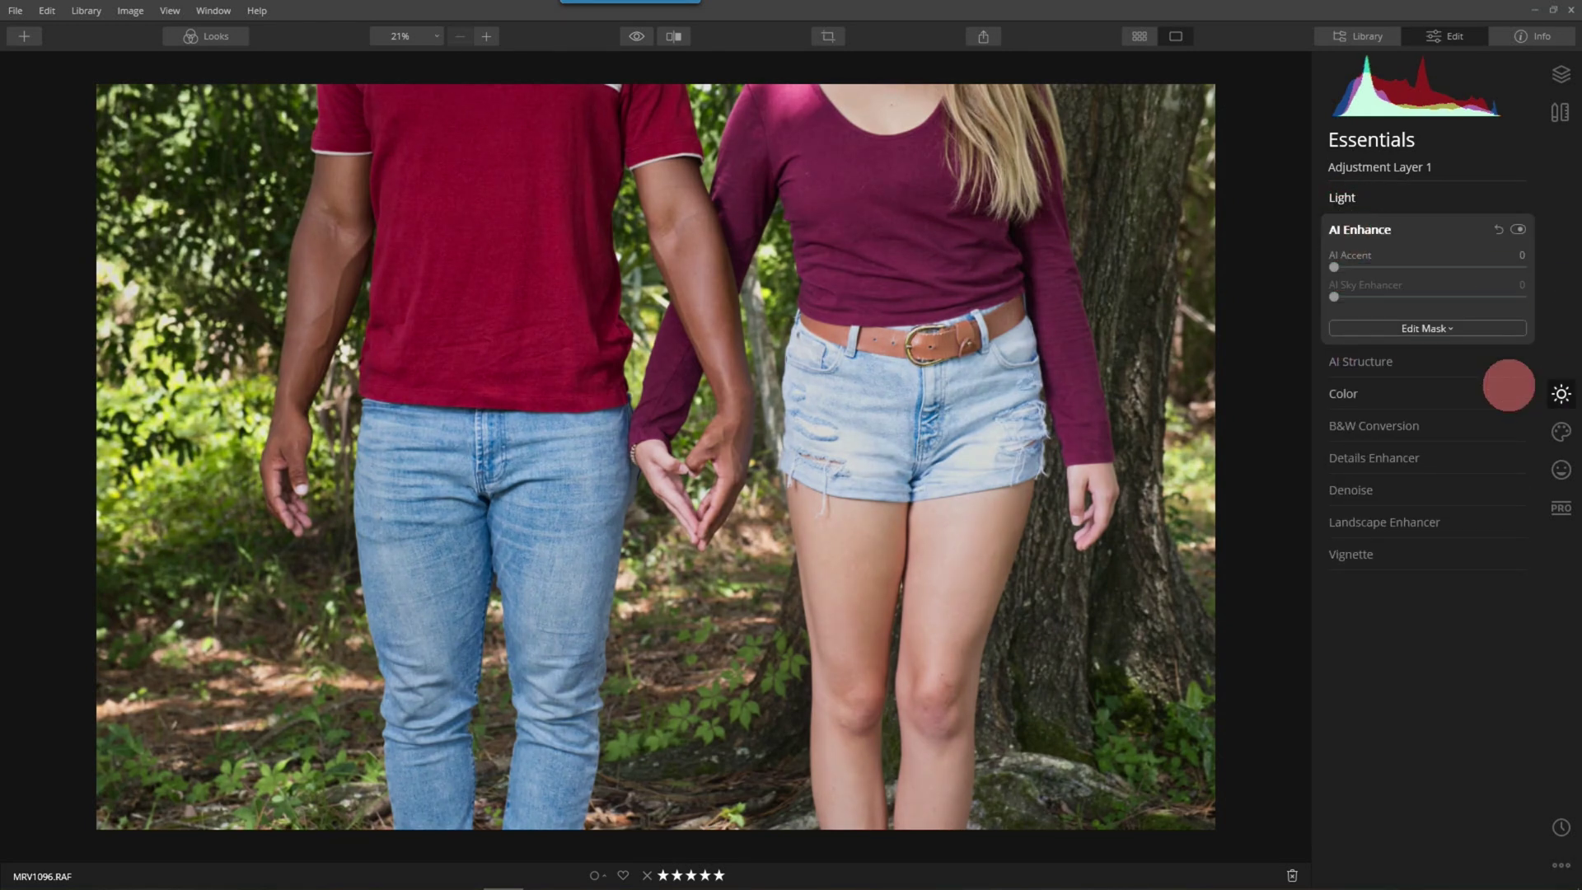
left_click_drag(1334, 267, 1445, 267)
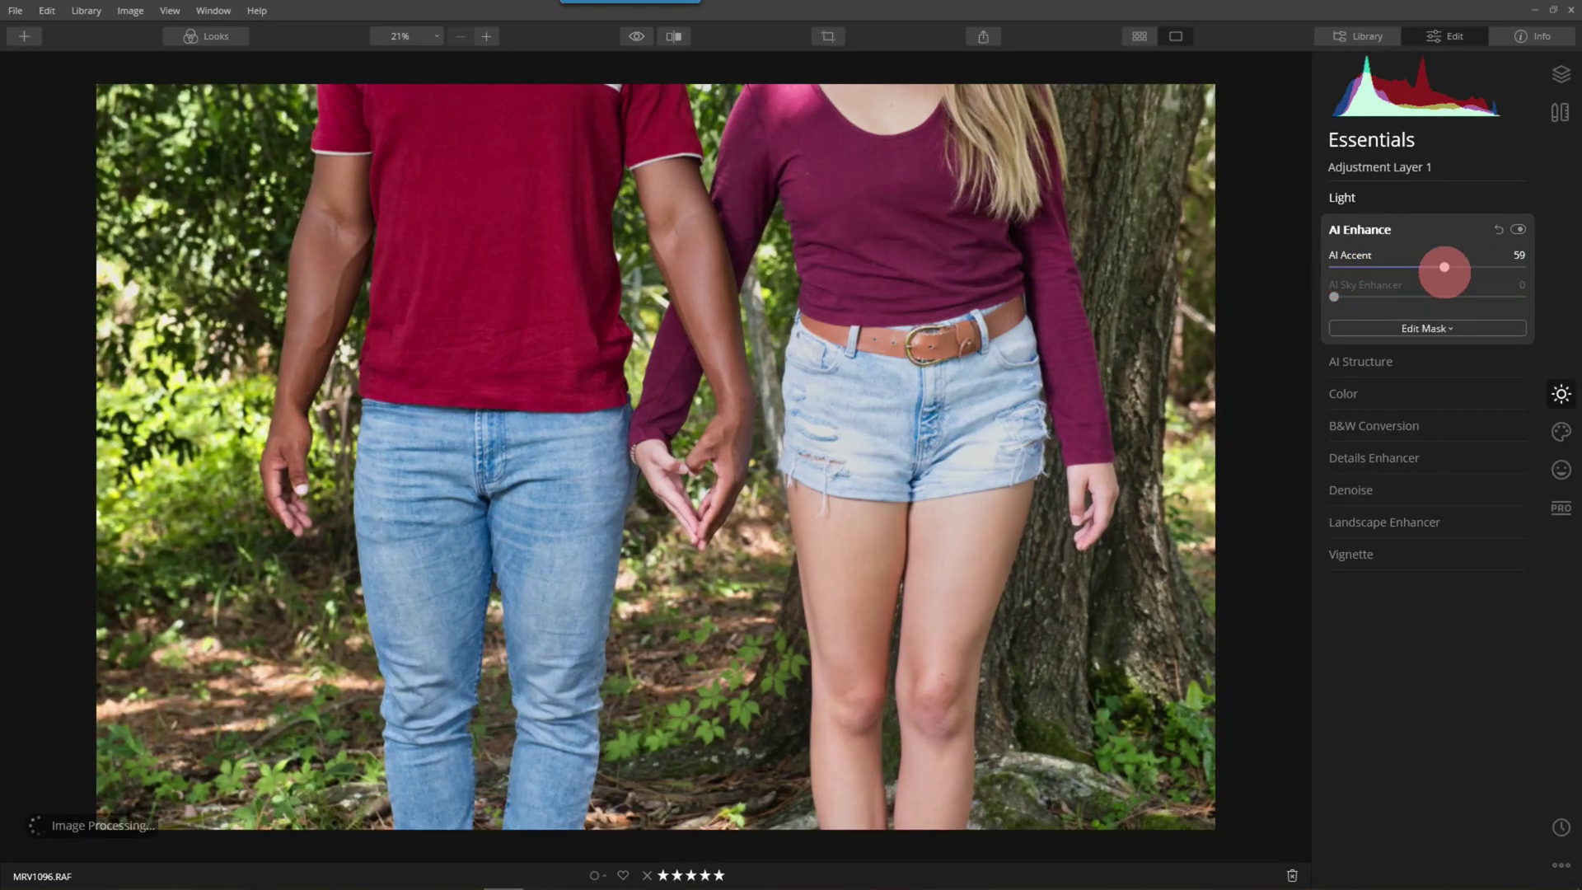
left_click(1387, 361)
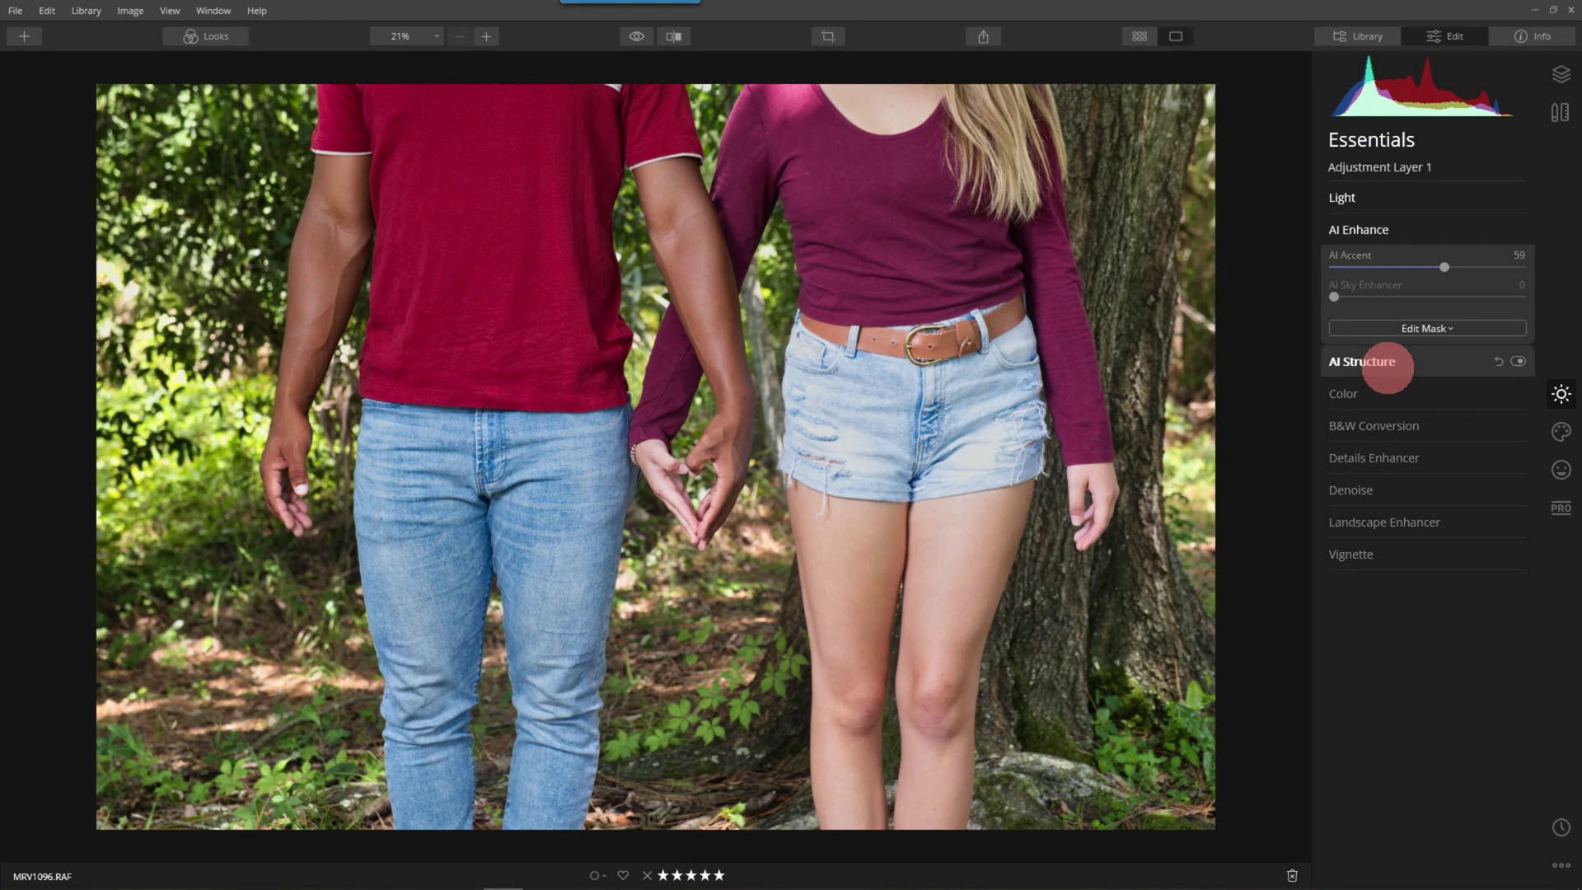
left_click_drag(1428, 298, 1554, 295)
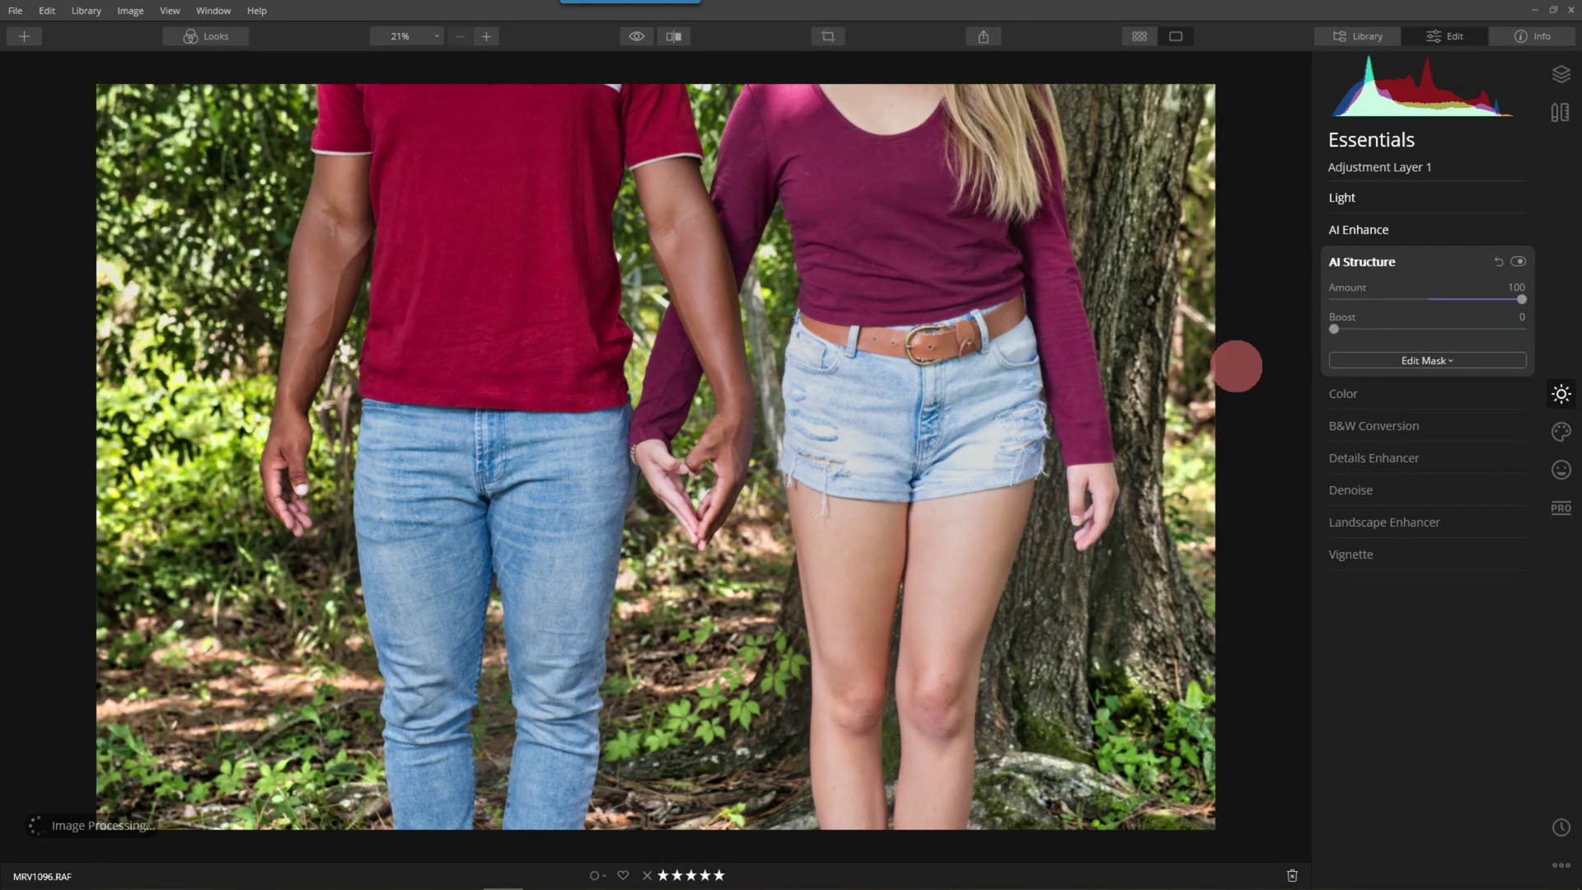
Compare the photo with AI Structure disabled and enabled, and reduce its Amount to 49.
scroll(696, 466, "up", 3)
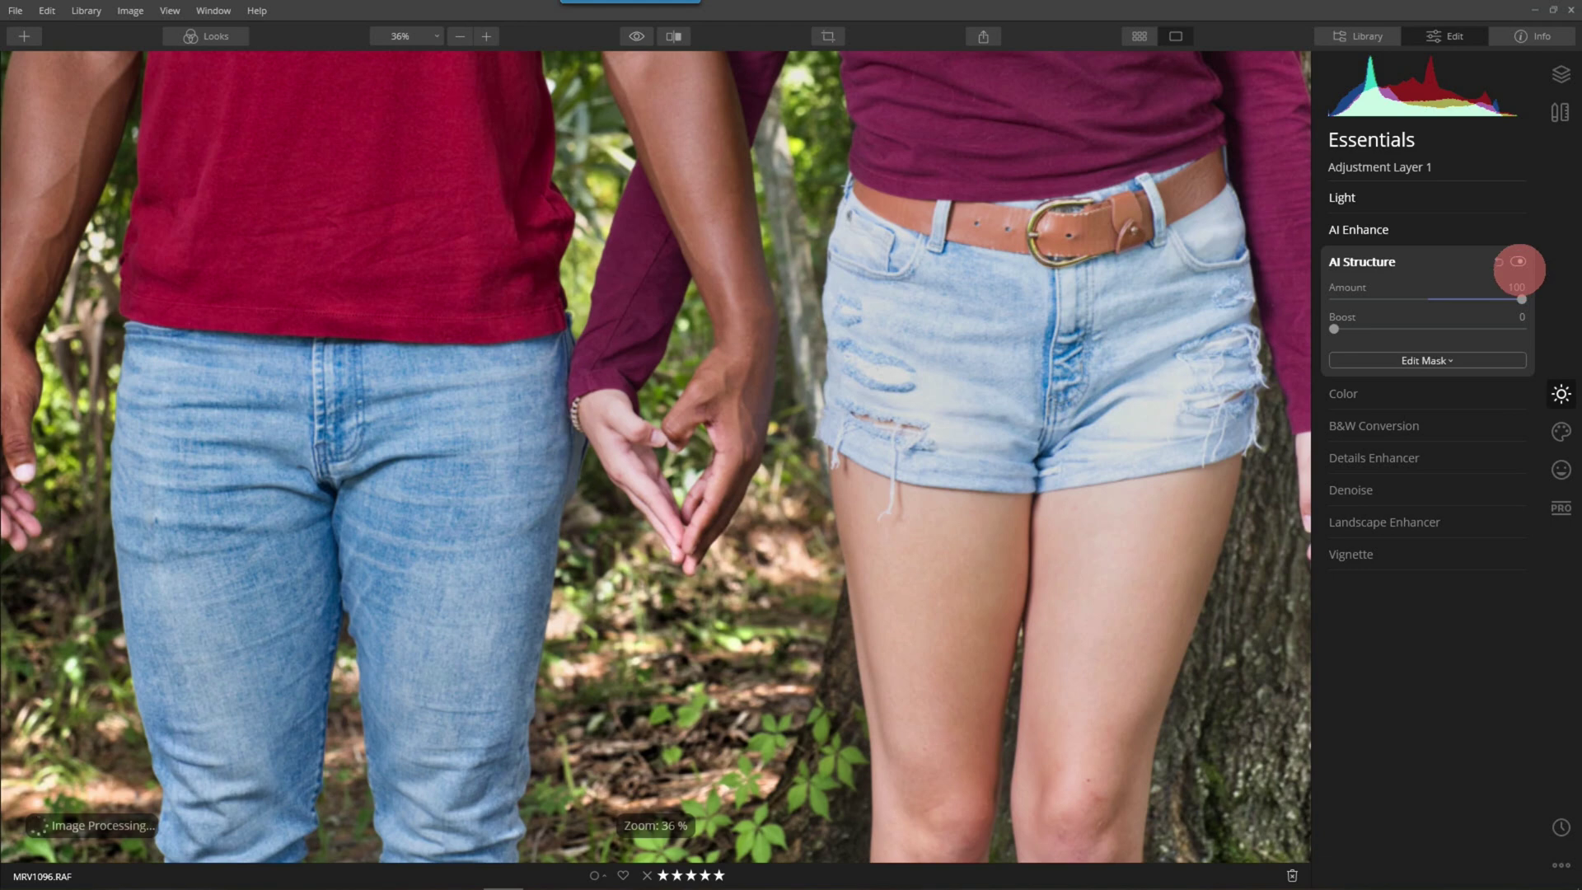
left_click(1518, 262)
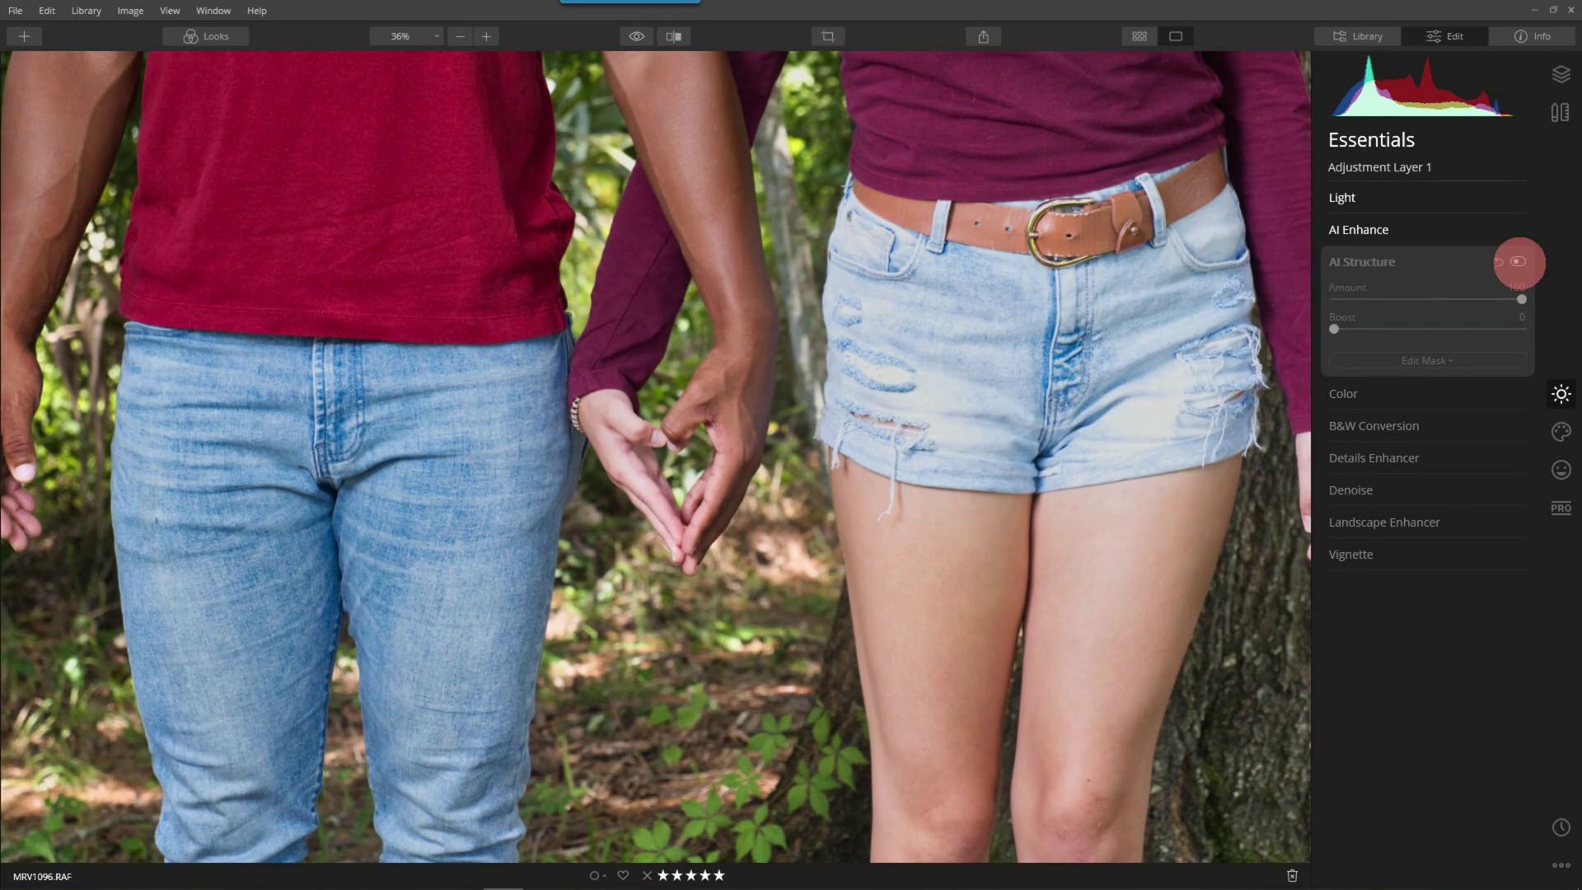
left_click(1518, 262)
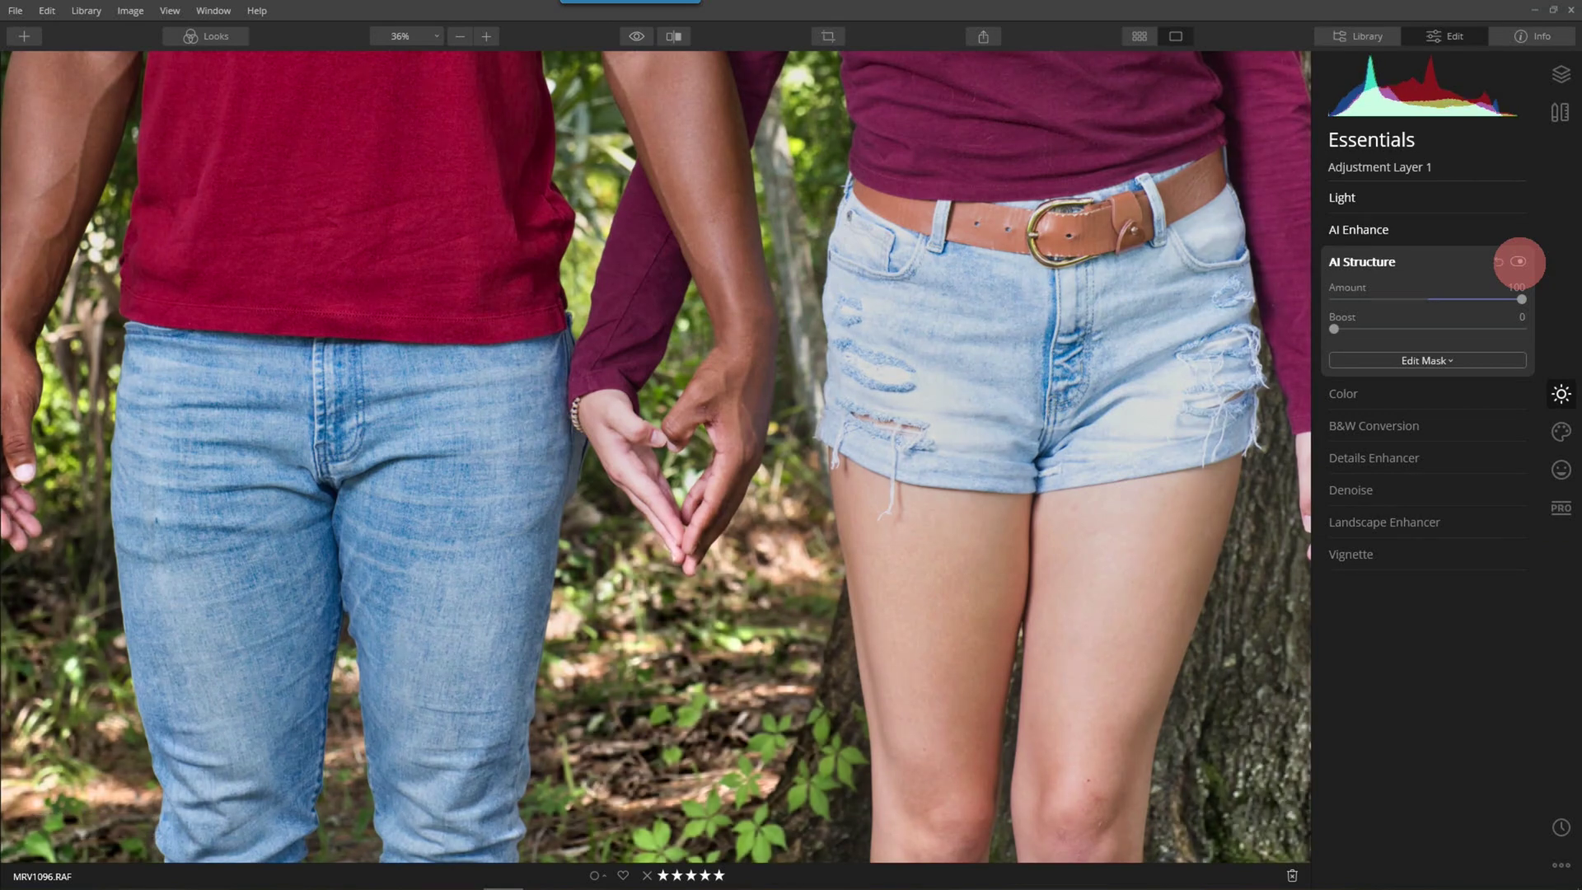
left_click(1518, 262)
left_click(1518, 263)
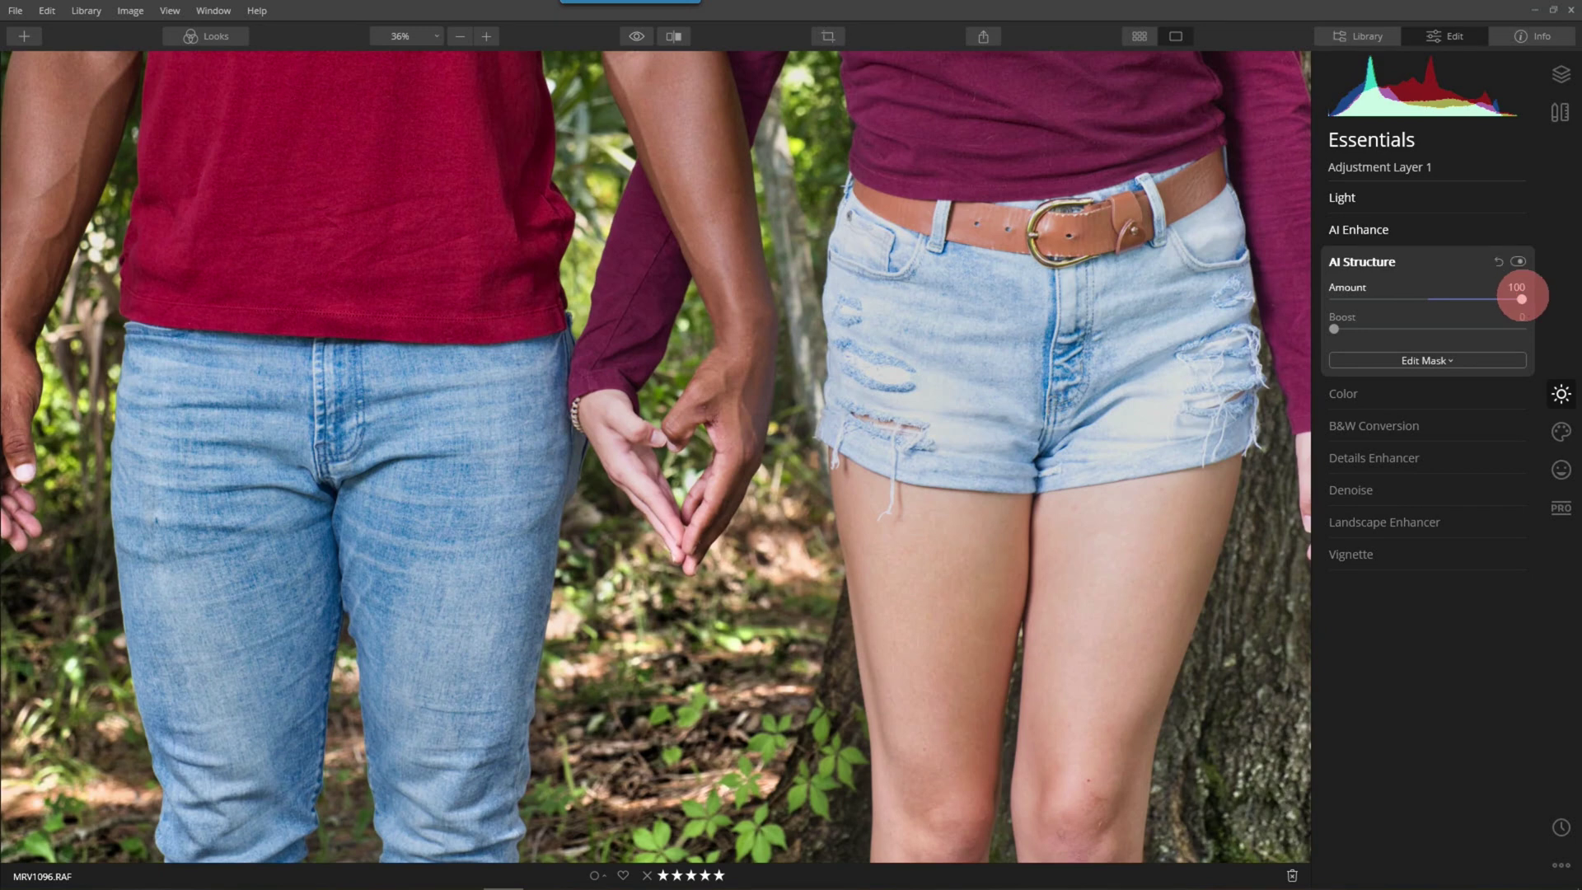
left_click_drag(1519, 296, 1475, 312)
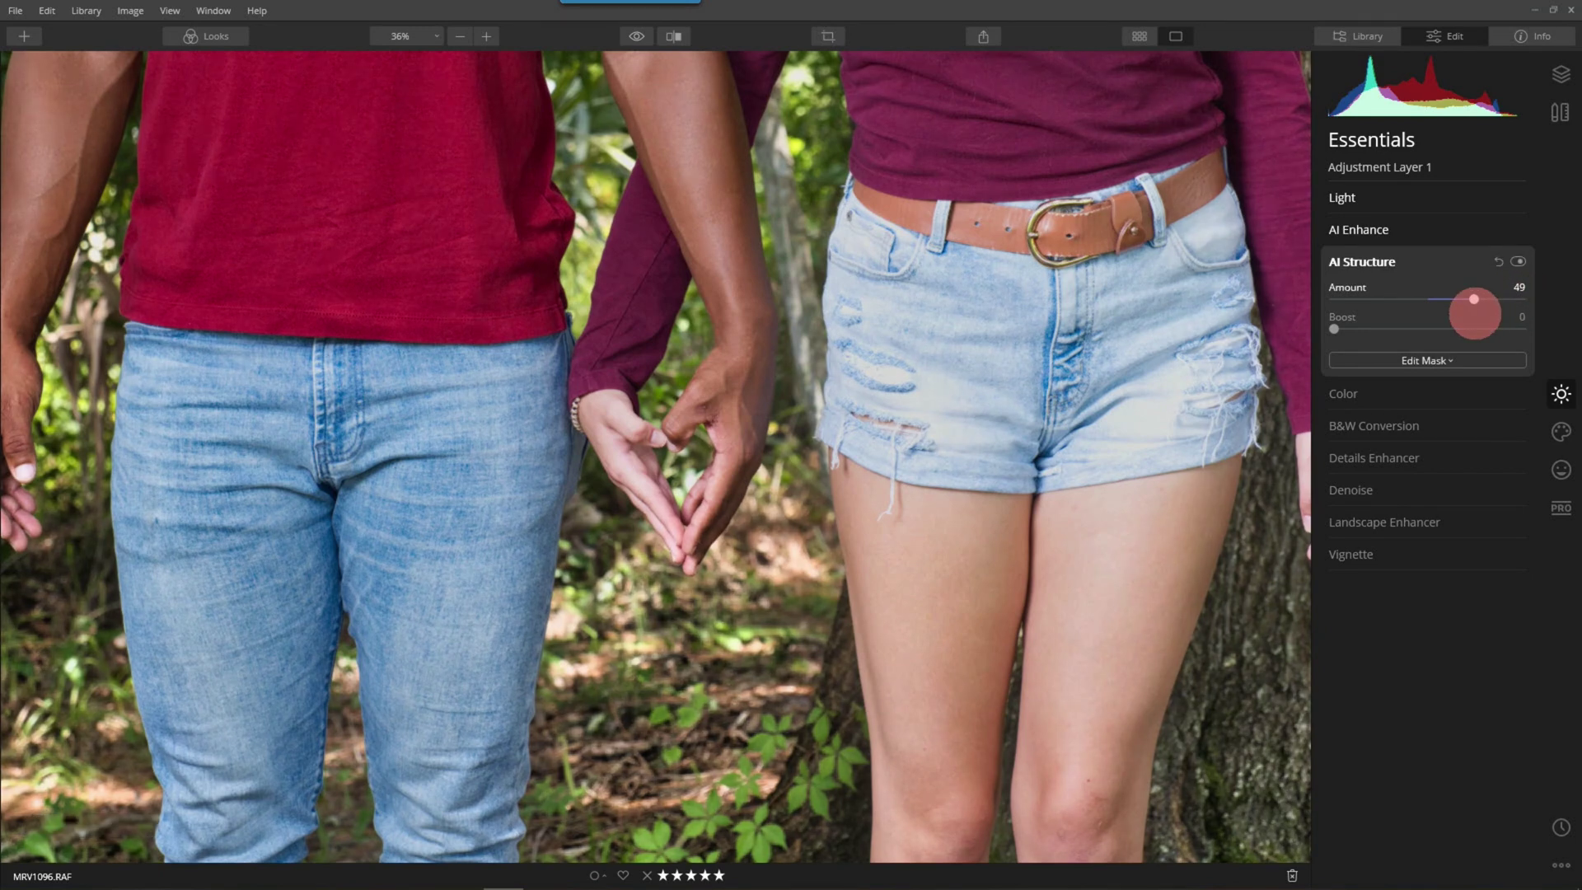
left_click(1364, 262)
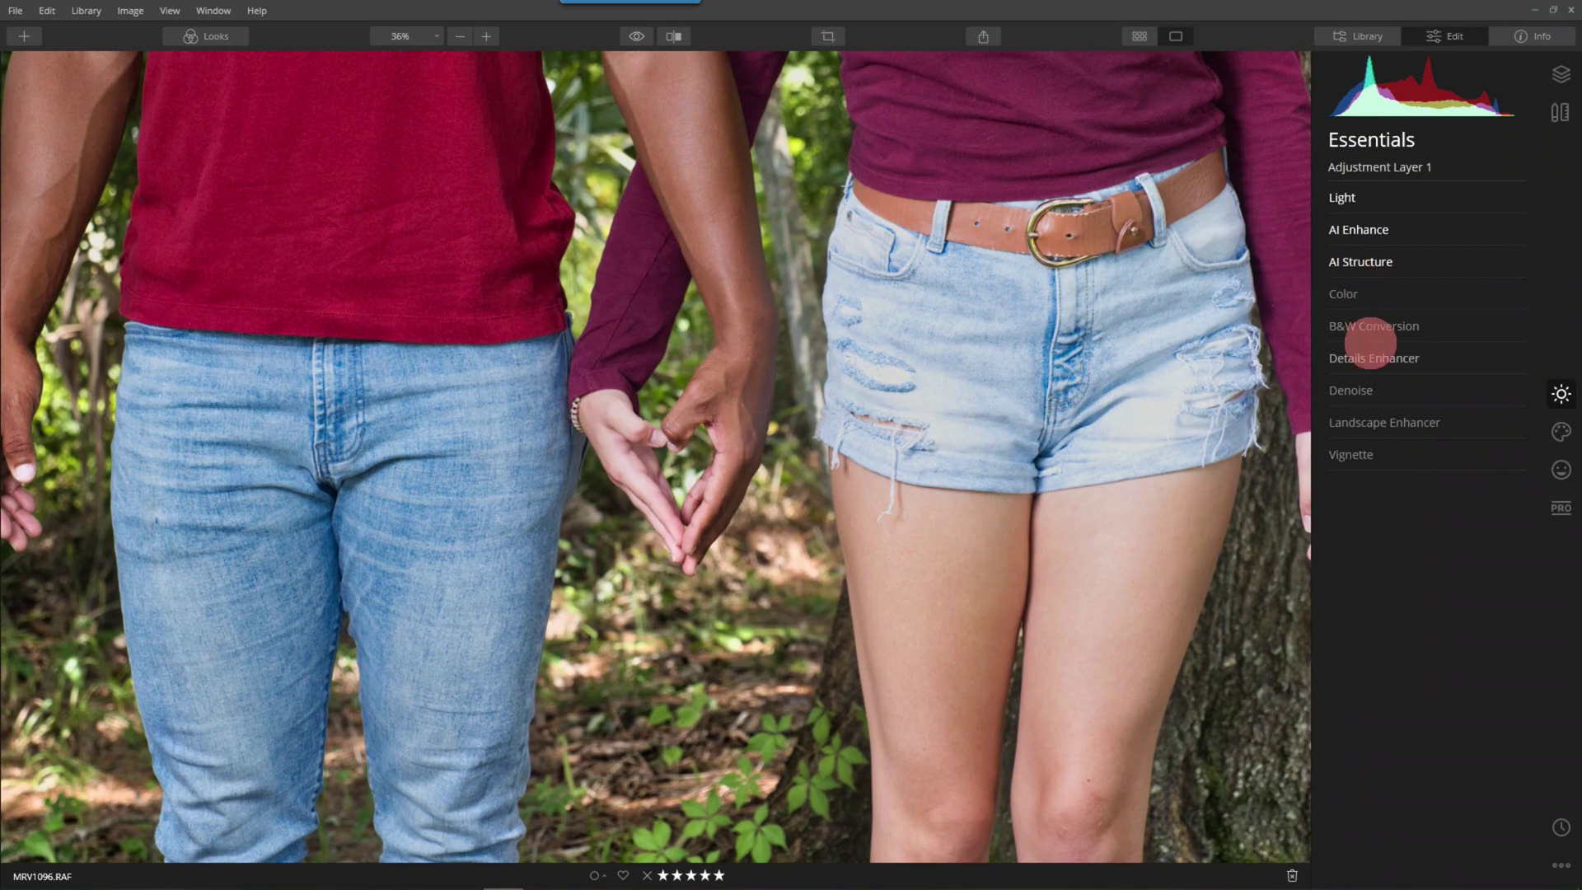
In Details Enhancer, set Small Details to 25, Medium Details to 47 and Large Details to 31.
left_click(1394, 358)
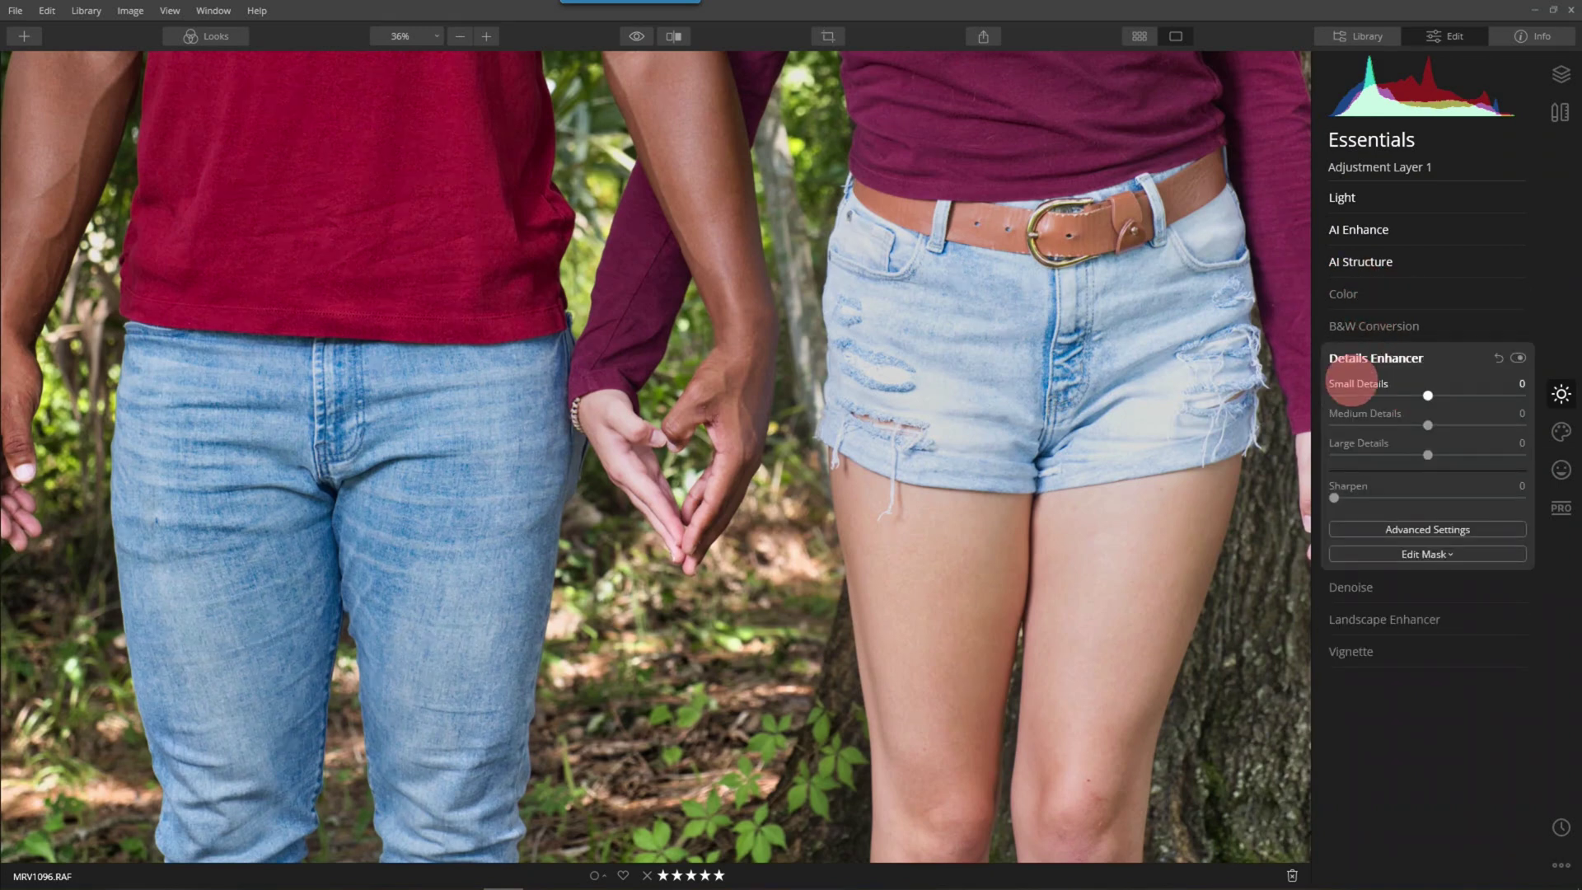
mouse_move(1428, 425)
left_mouse_down()
mouse_move(1473, 425)
mouse_move(1437, 396)
left_mouse_up()
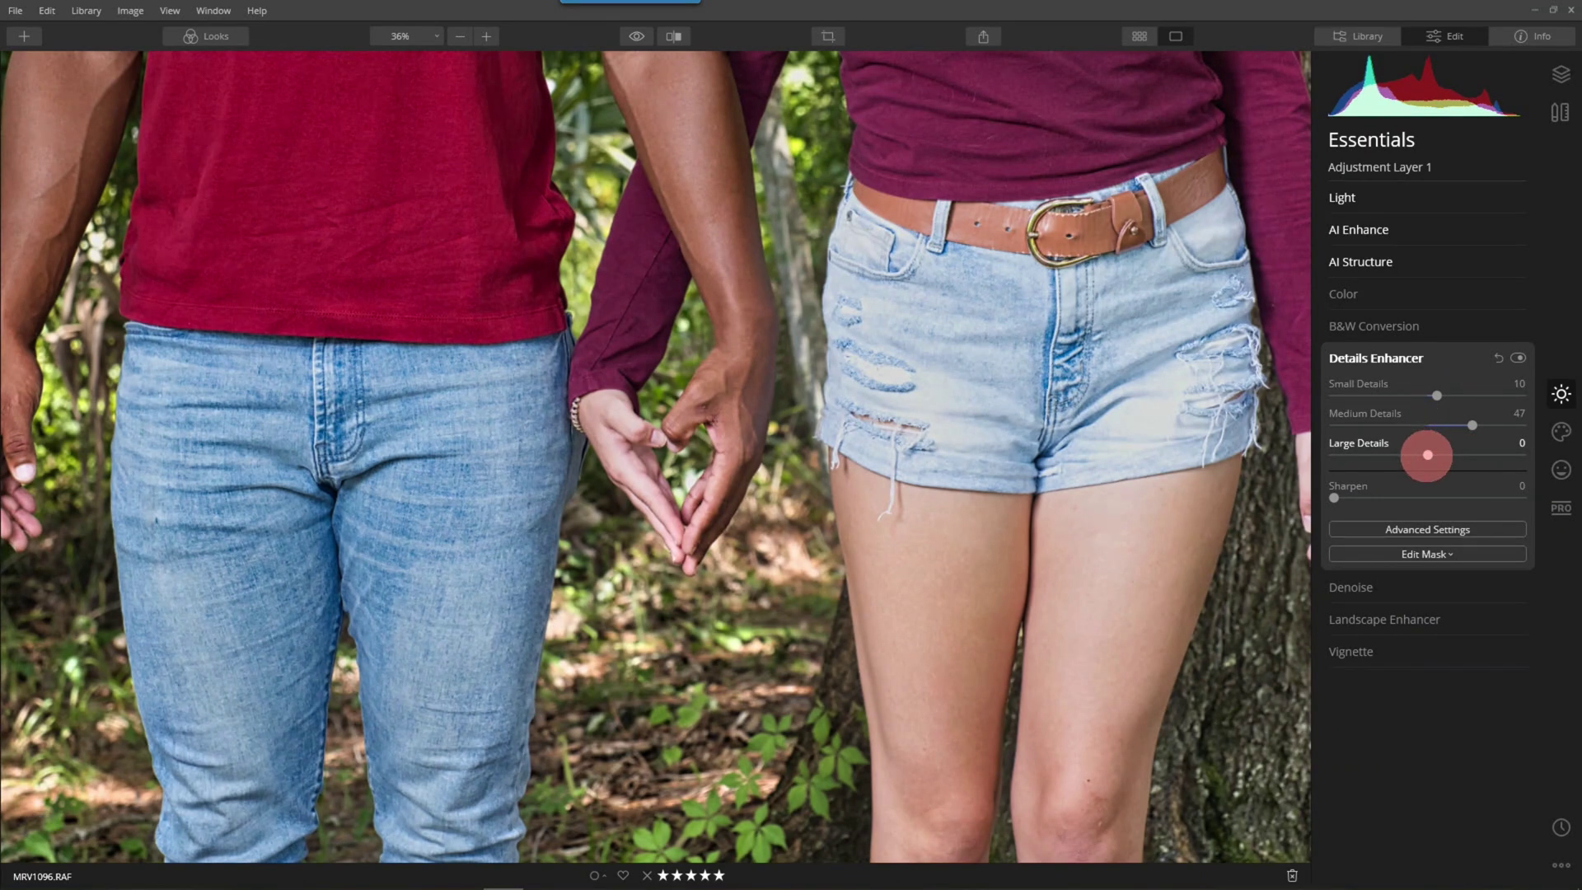
left_click_drag(1428, 455, 1457, 455)
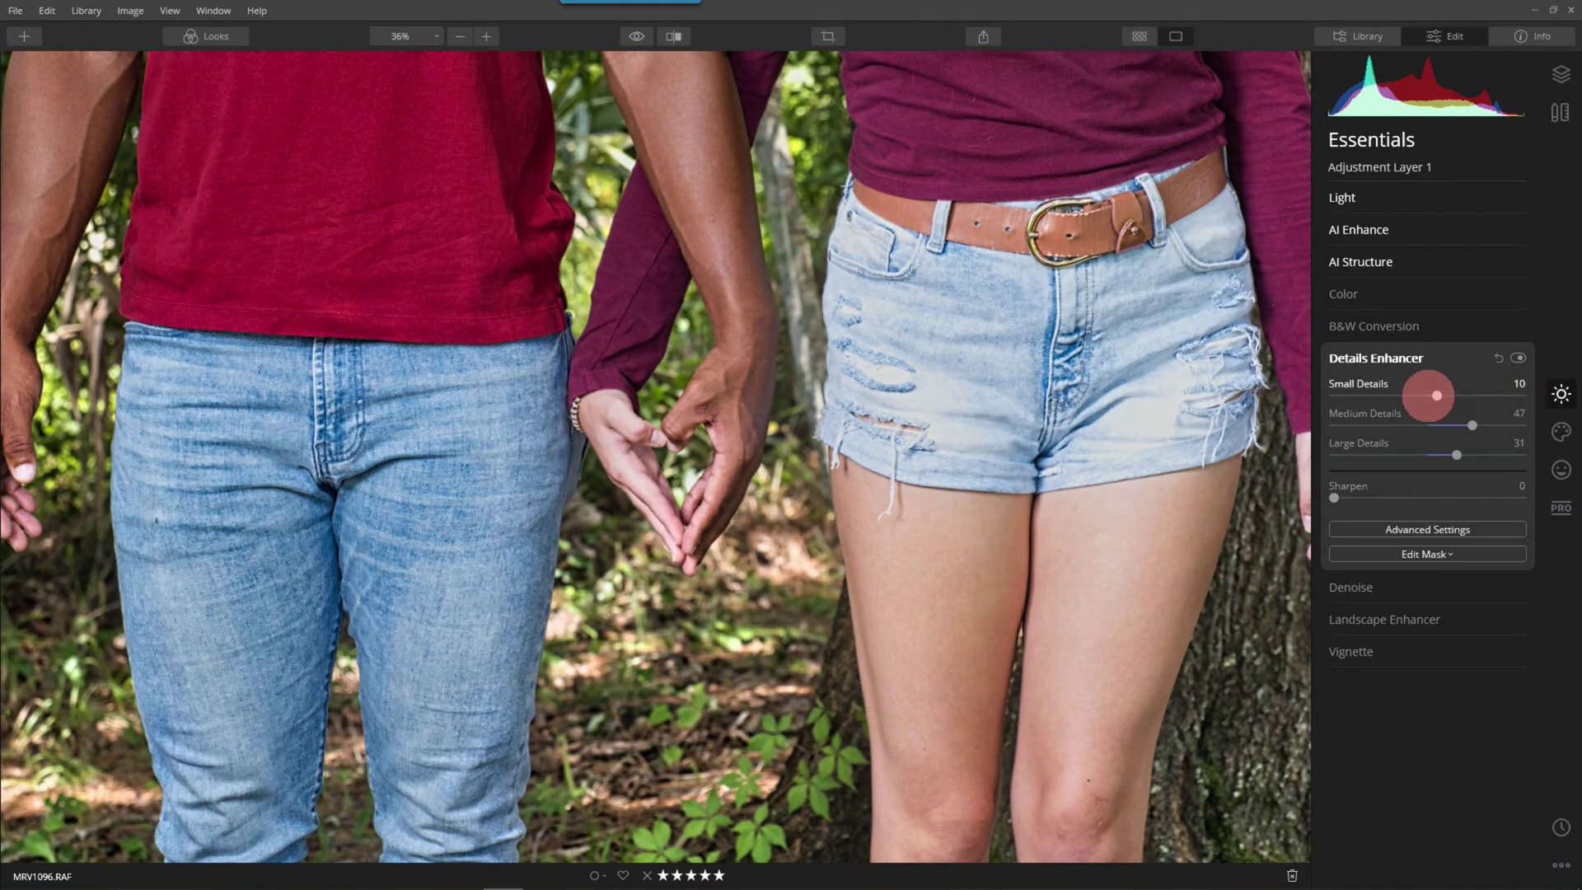
left_click_drag(1436, 395, 1452, 395)
Compare the jeans and hands up close with Details Enhancer disabled and enabled.
left_click(1519, 358)
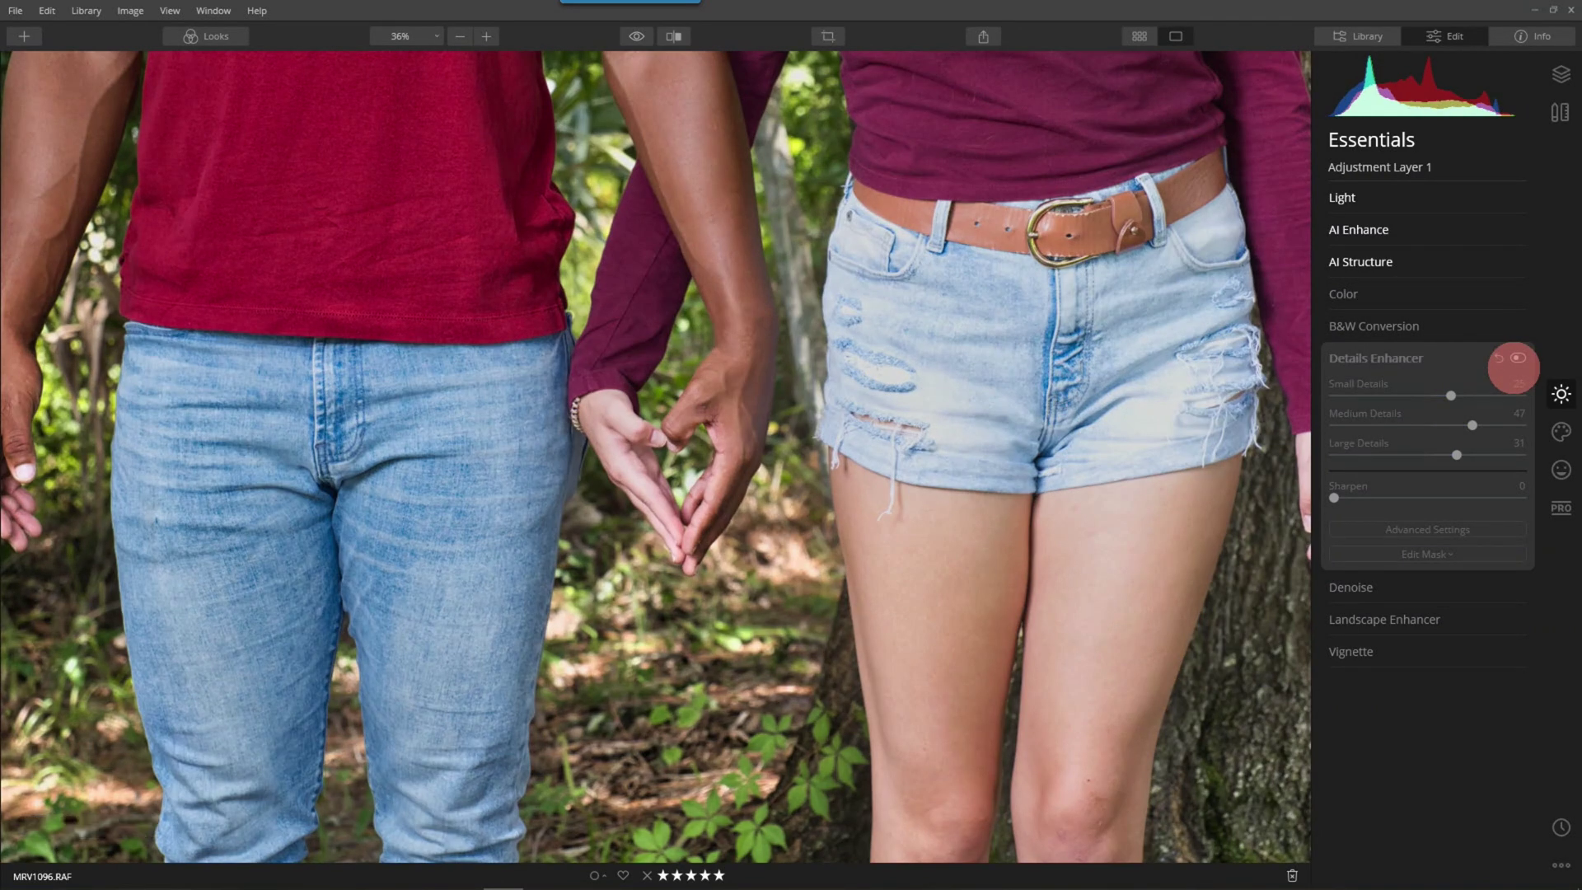
left_click(1518, 358)
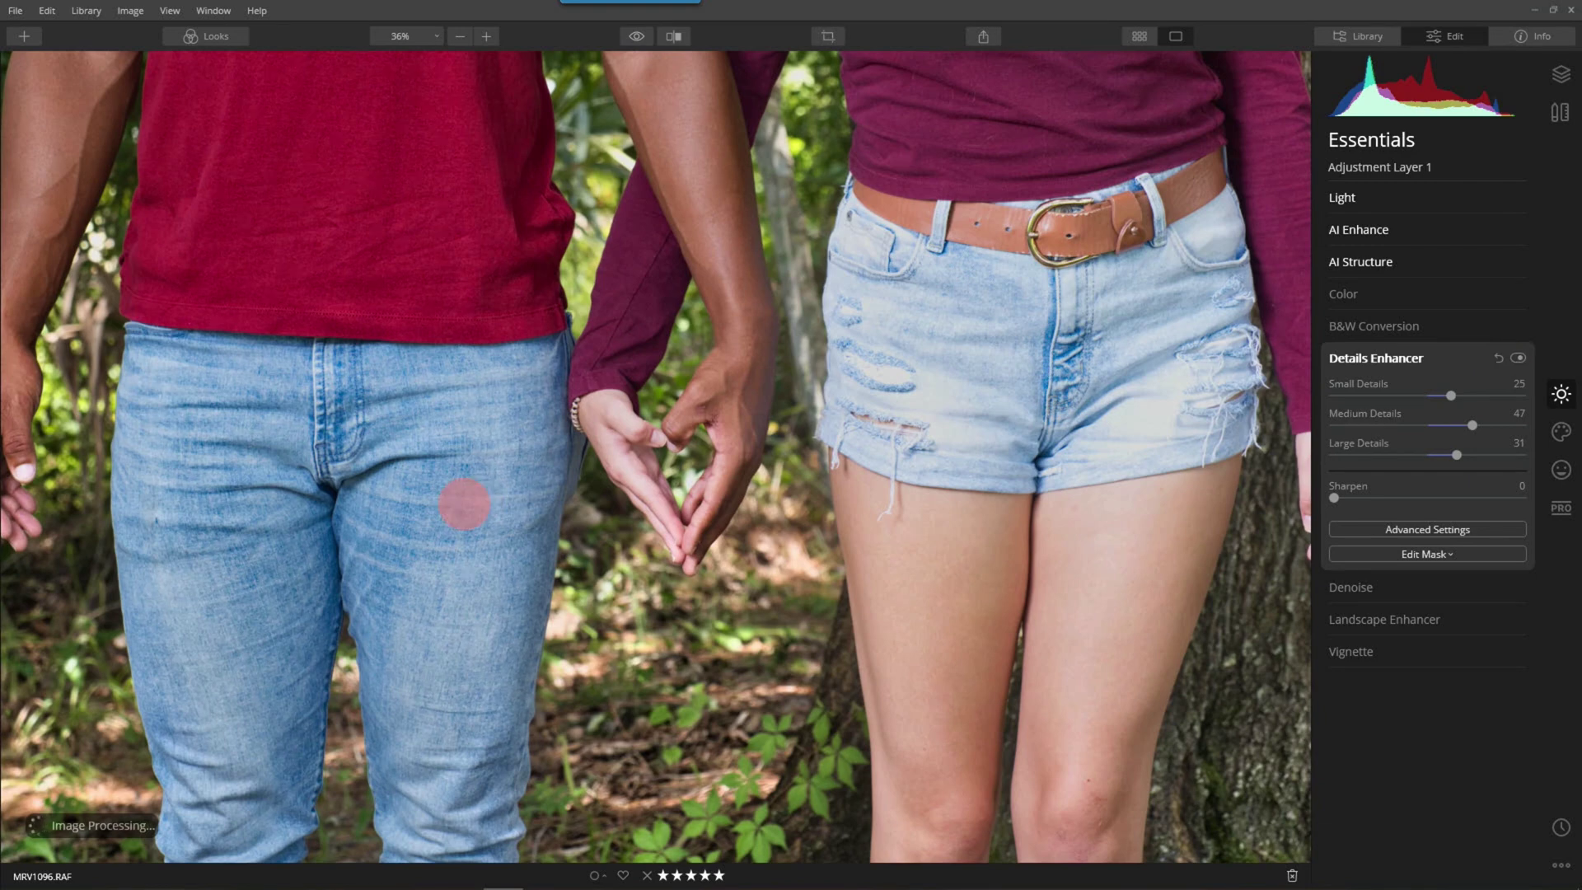
scroll(462, 500, "up", 2)
scroll(462, 500, "up", 4)
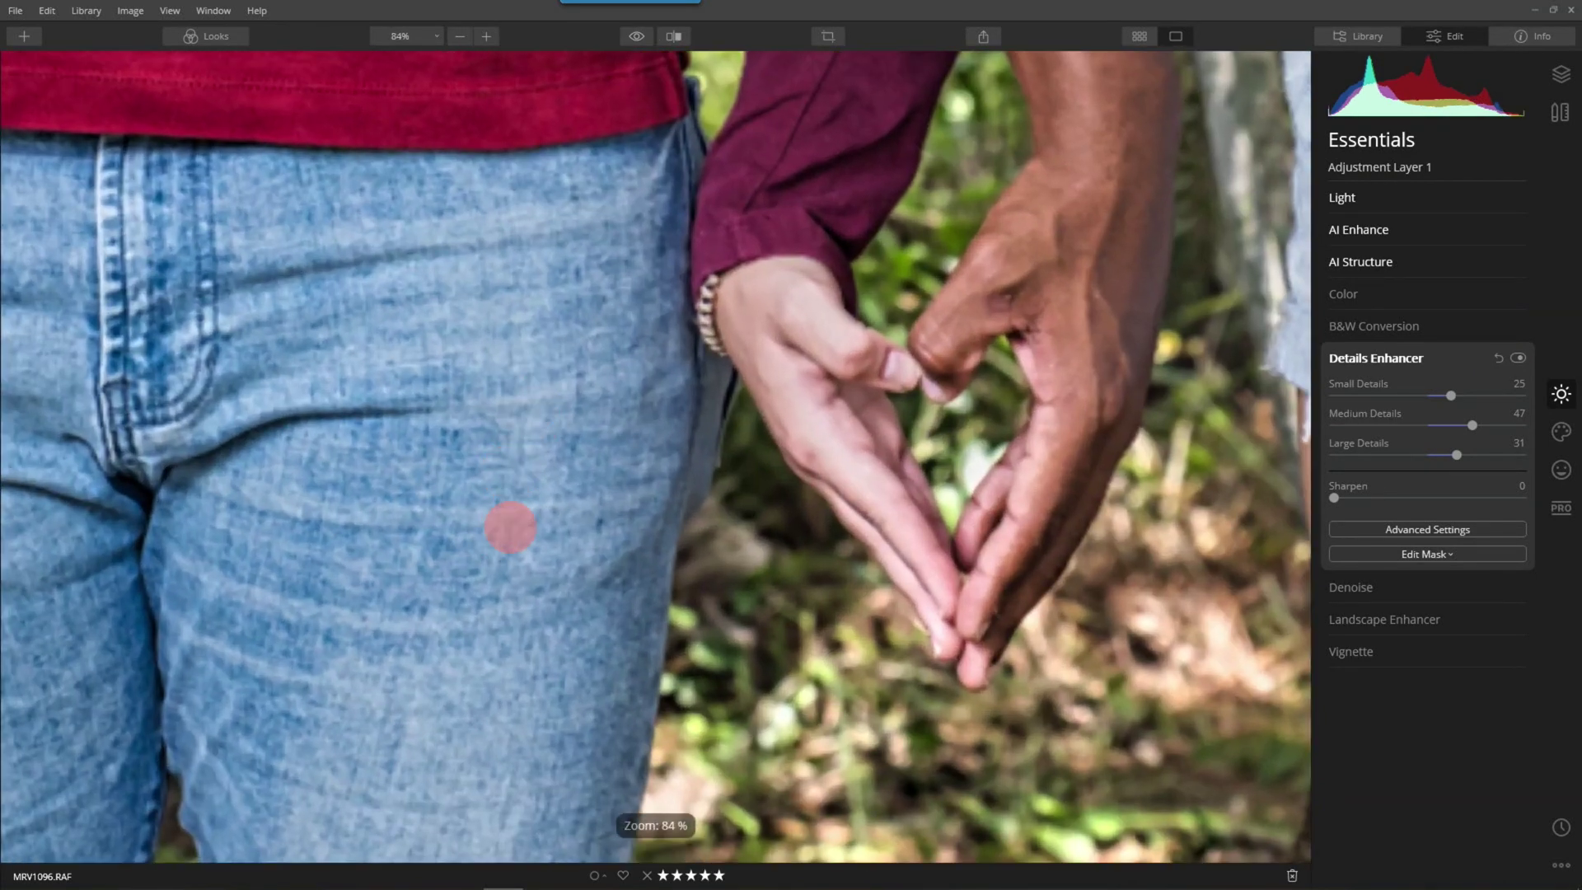
left_click(1518, 358)
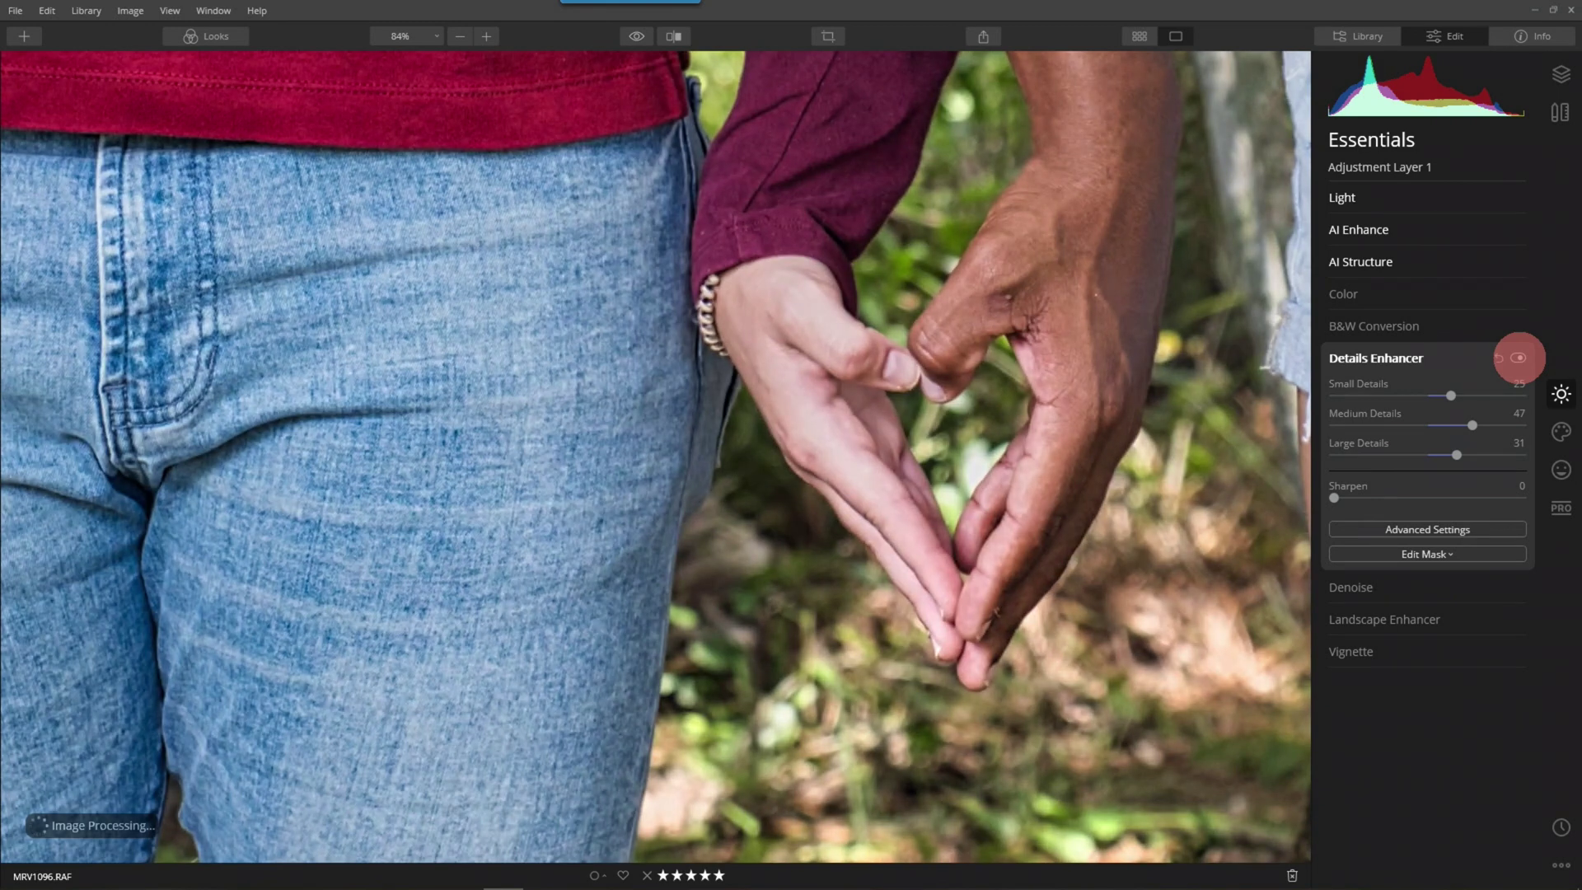
left_click(1518, 358)
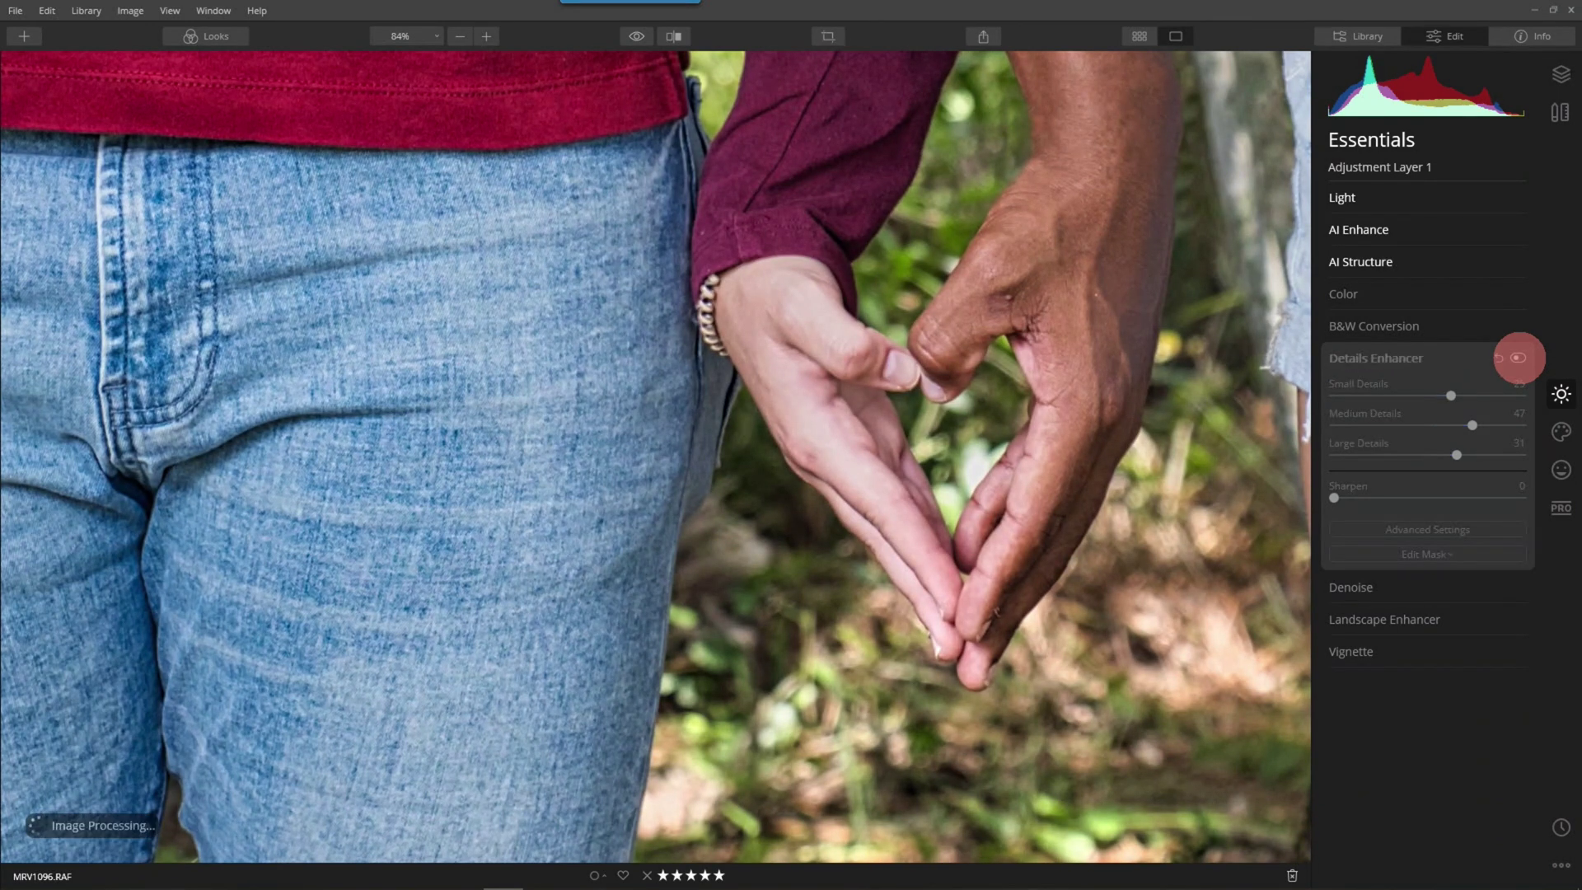
left_click(1518, 359)
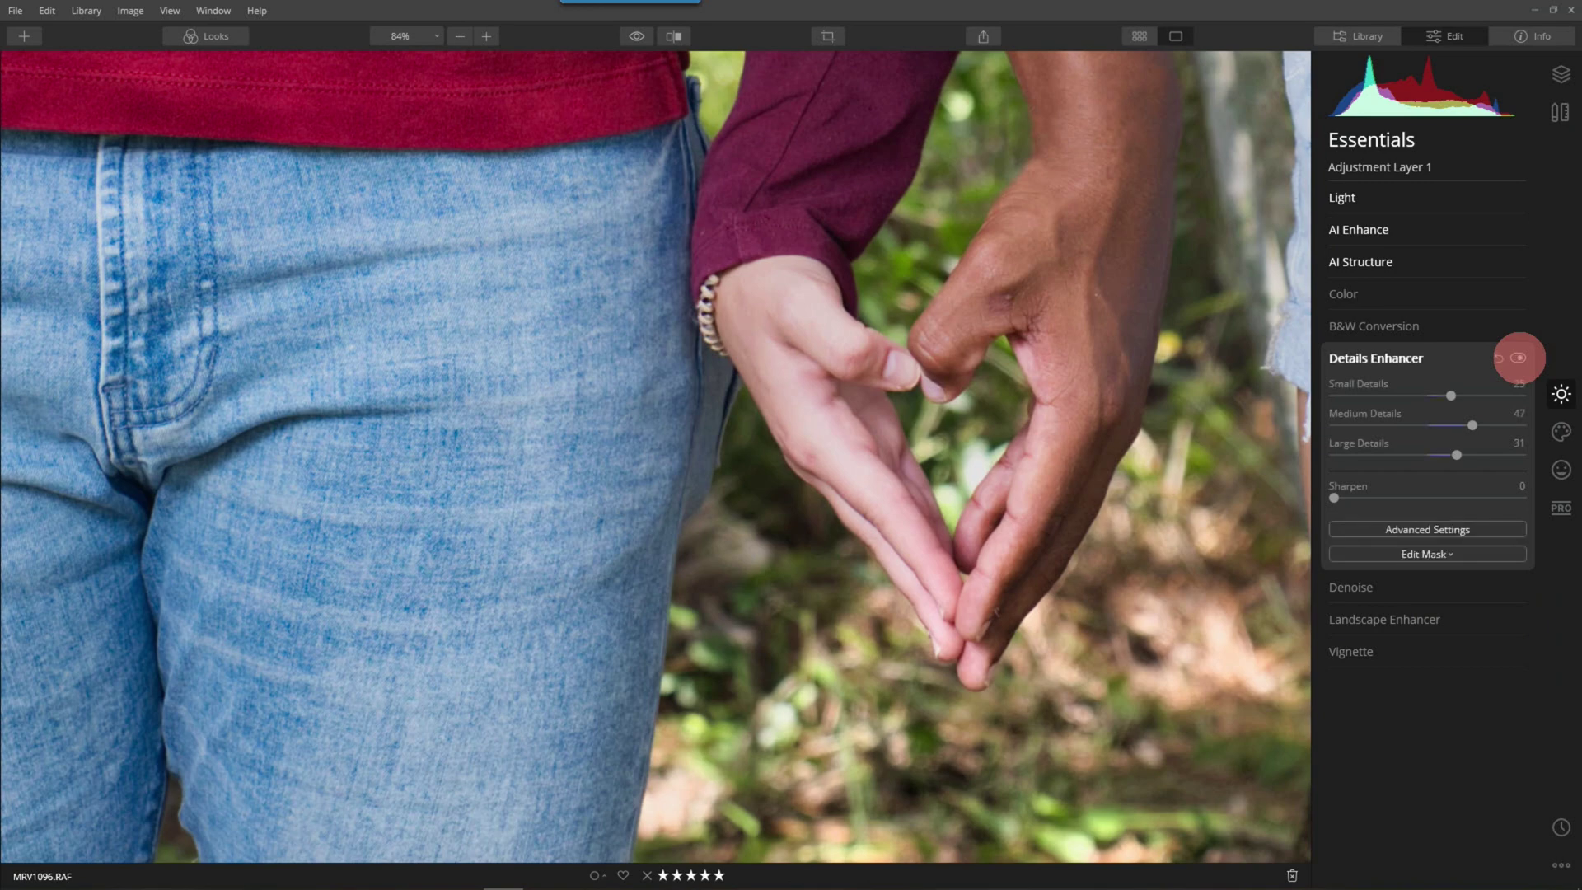
left_click(1223, 391)
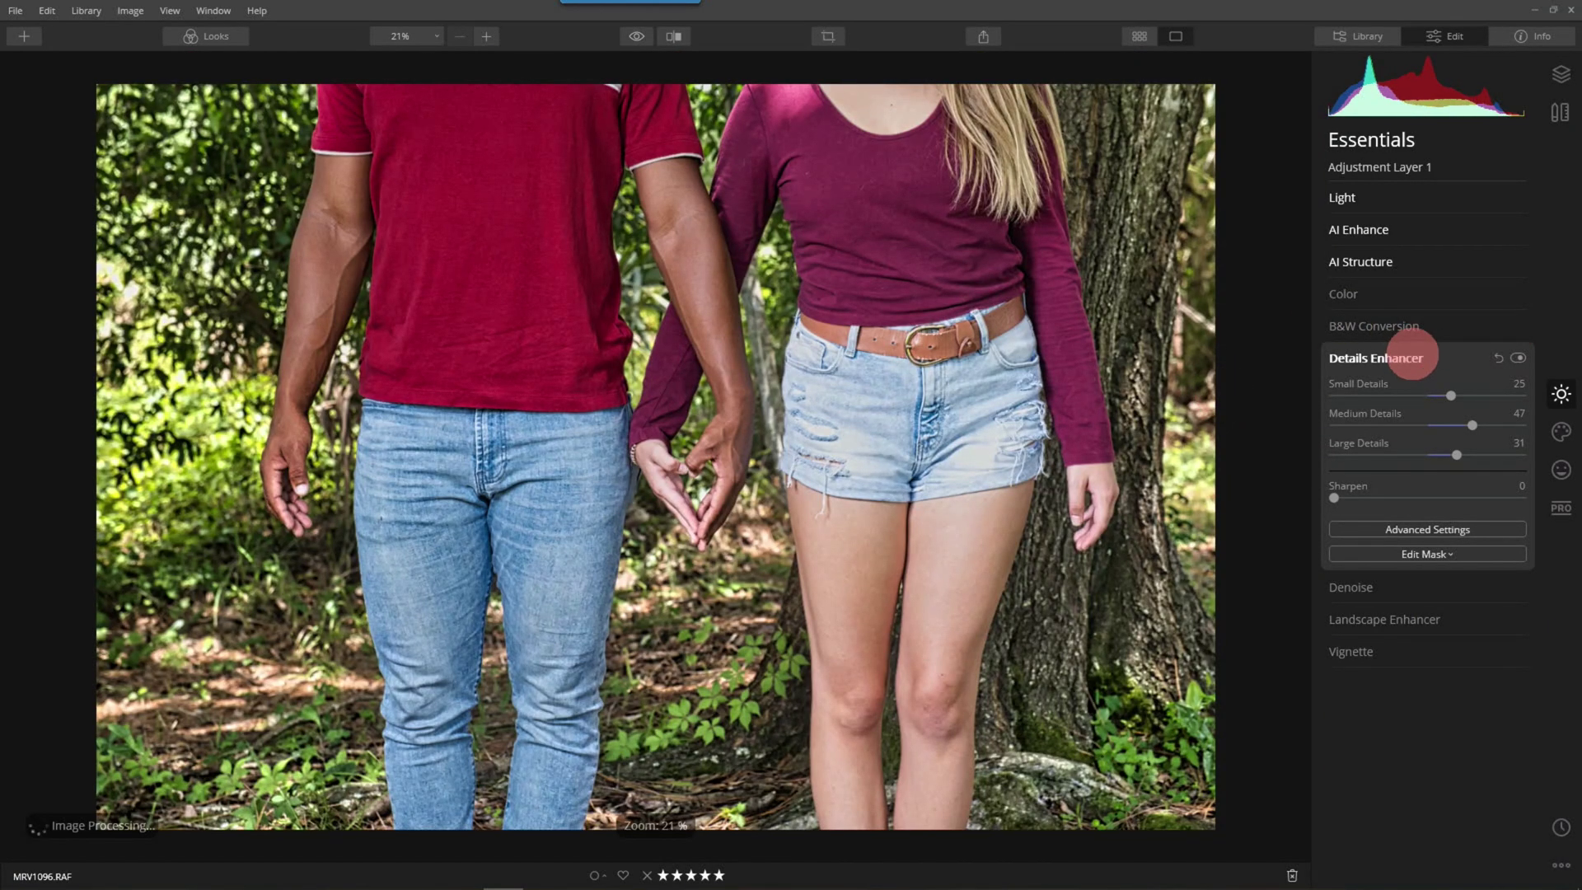
left_click(1410, 357)
Set Remove Color Cast to 52 in the Color adjustment and compare the edited photo with the original.
left_click(1346, 294)
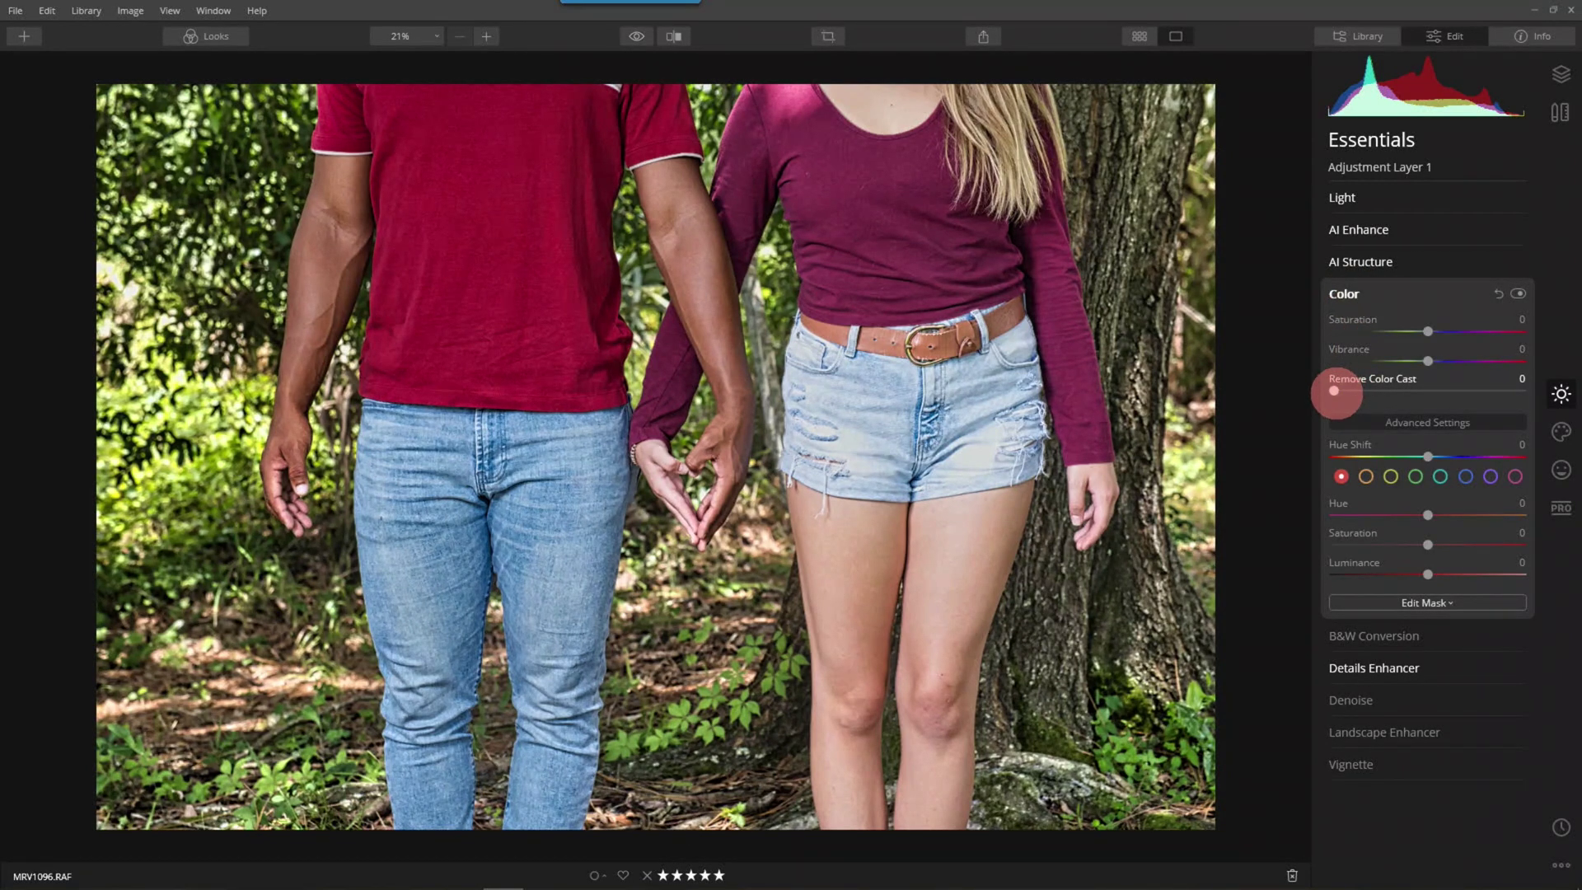
left_click_drag(1335, 390, 1432, 390)
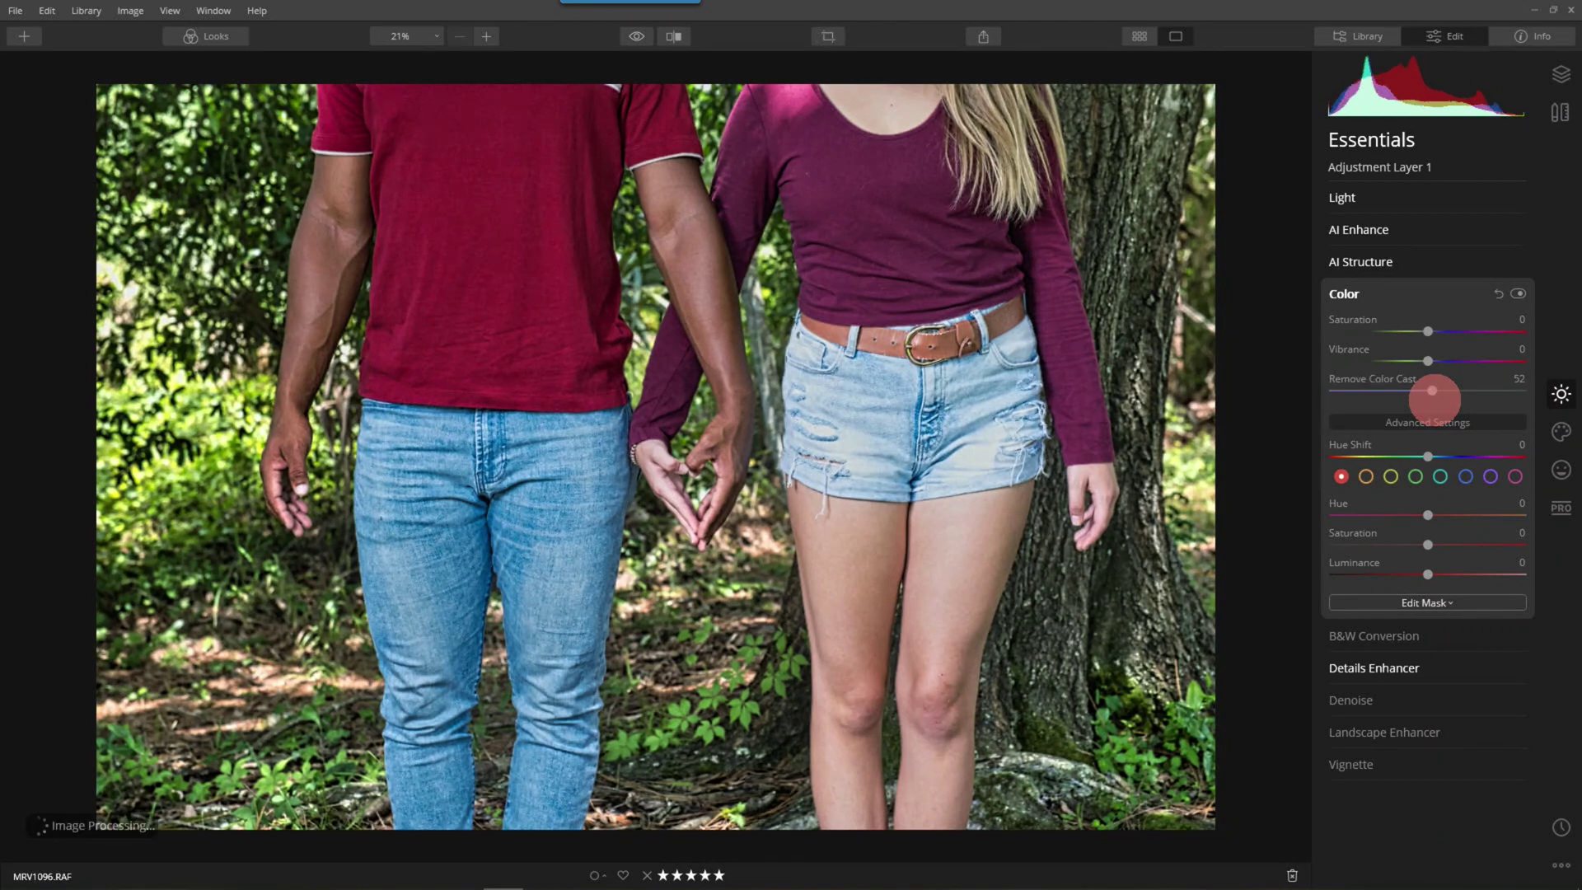
left_click(1339, 296)
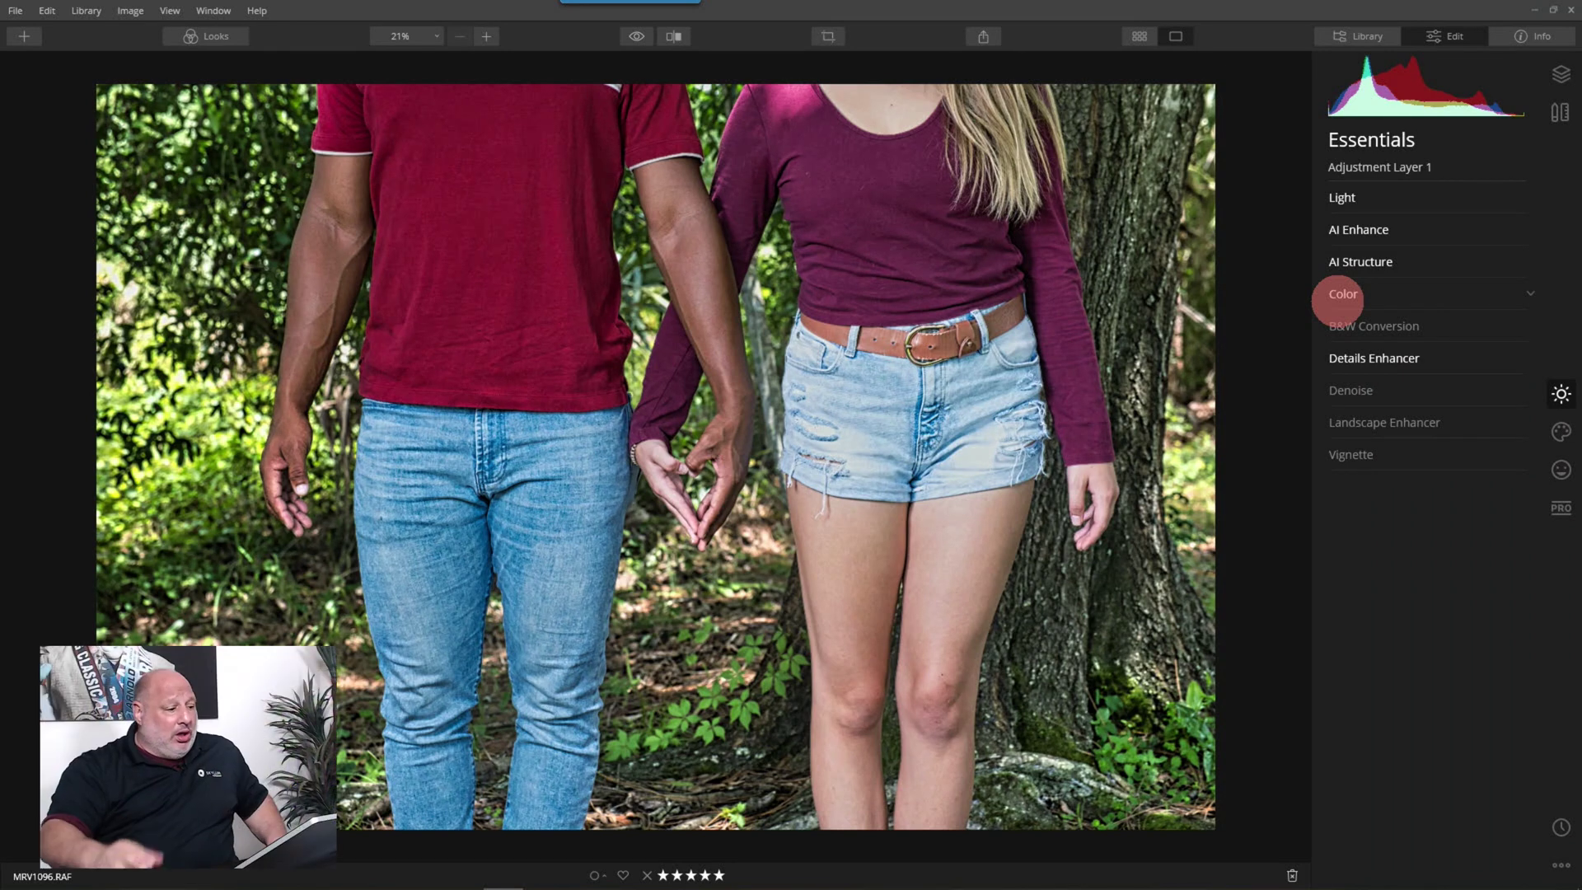
left_click(637, 36)
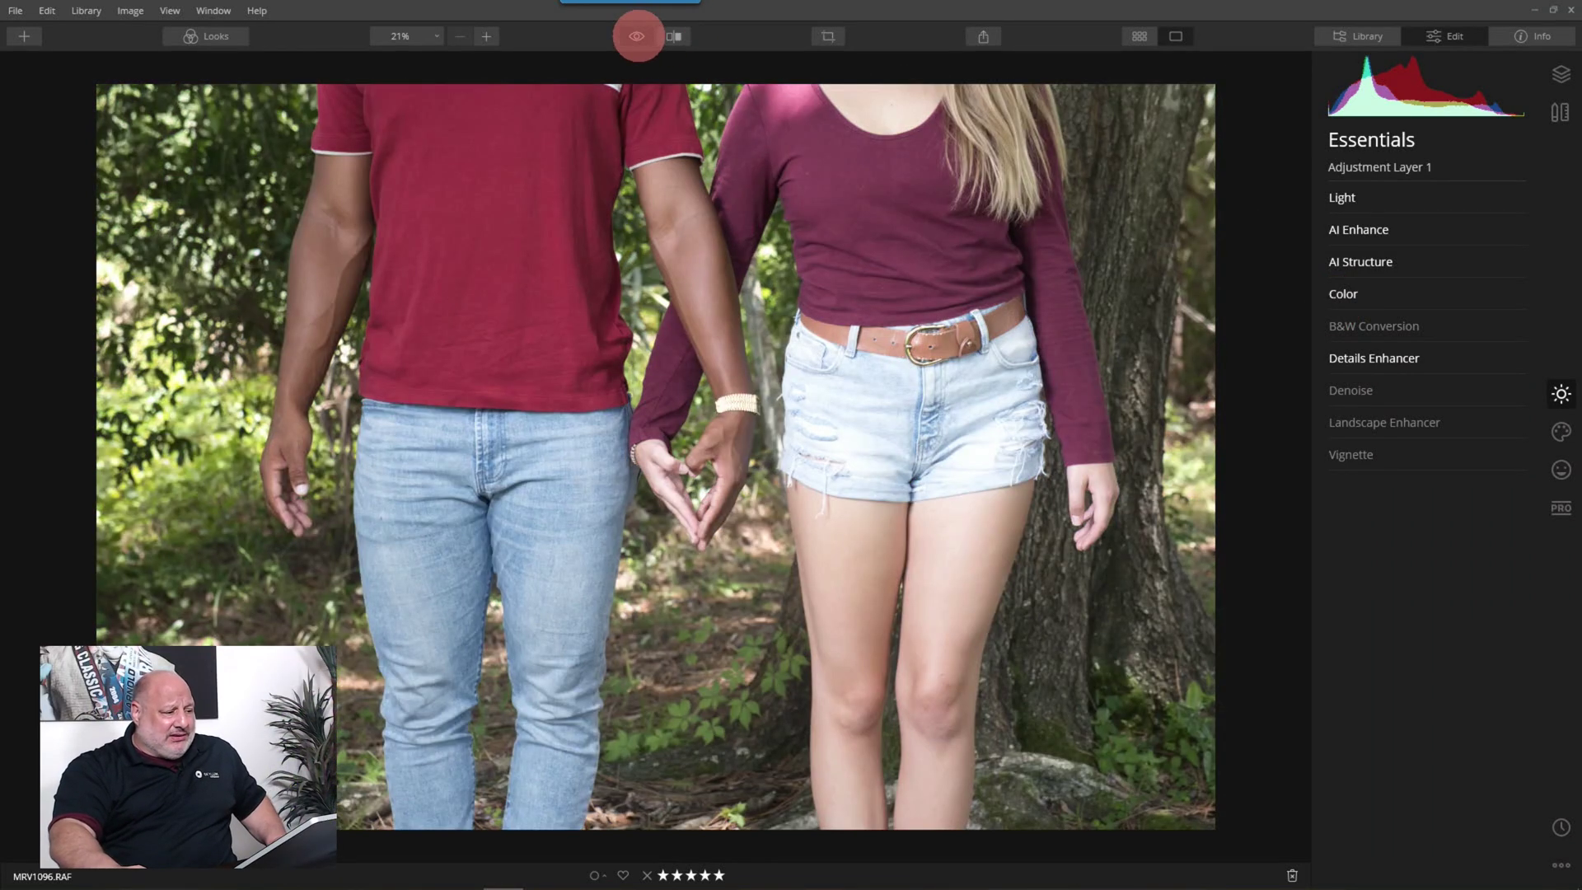
left_click(638, 35)
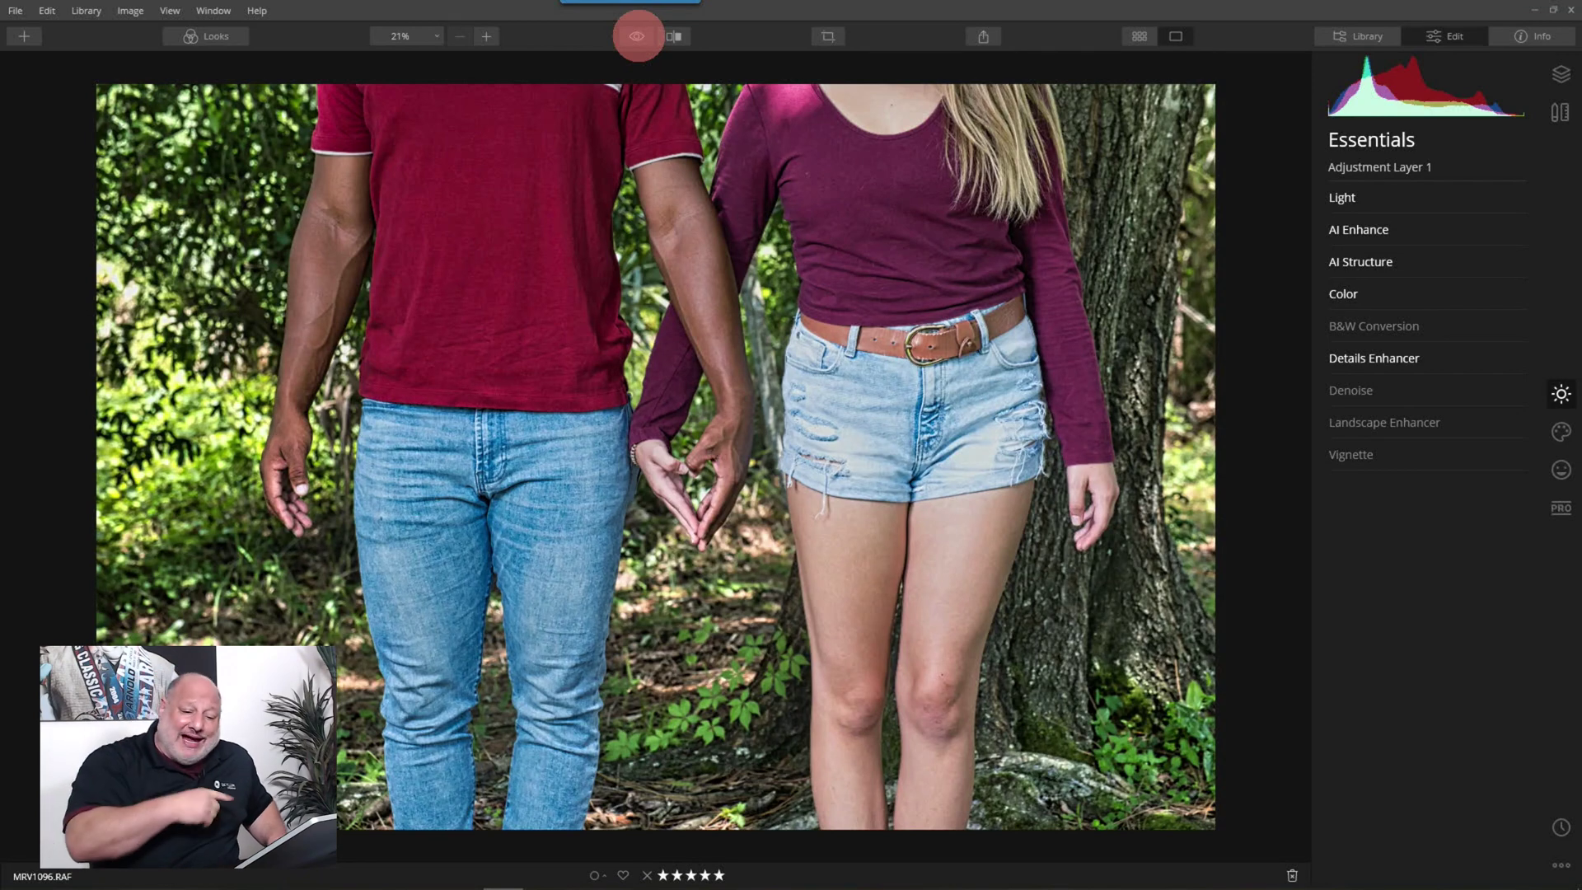
Apply the Matte Look effect with Amount 50 and Fade 73, checking the joined hands up close.
left_click(1561, 432)
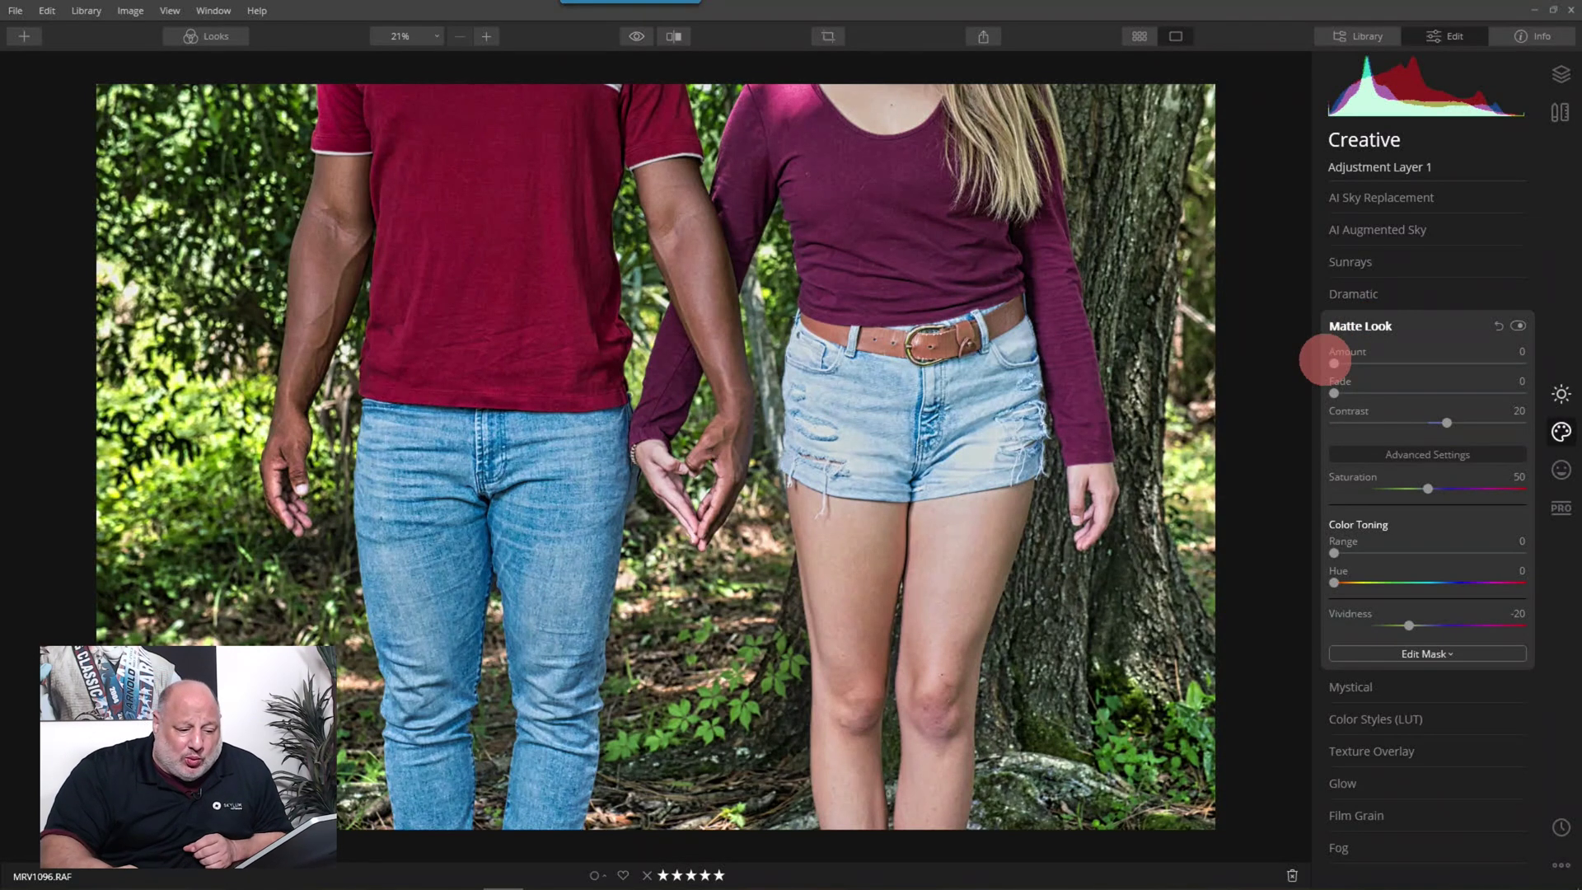
left_click_drag(1335, 364, 1430, 363)
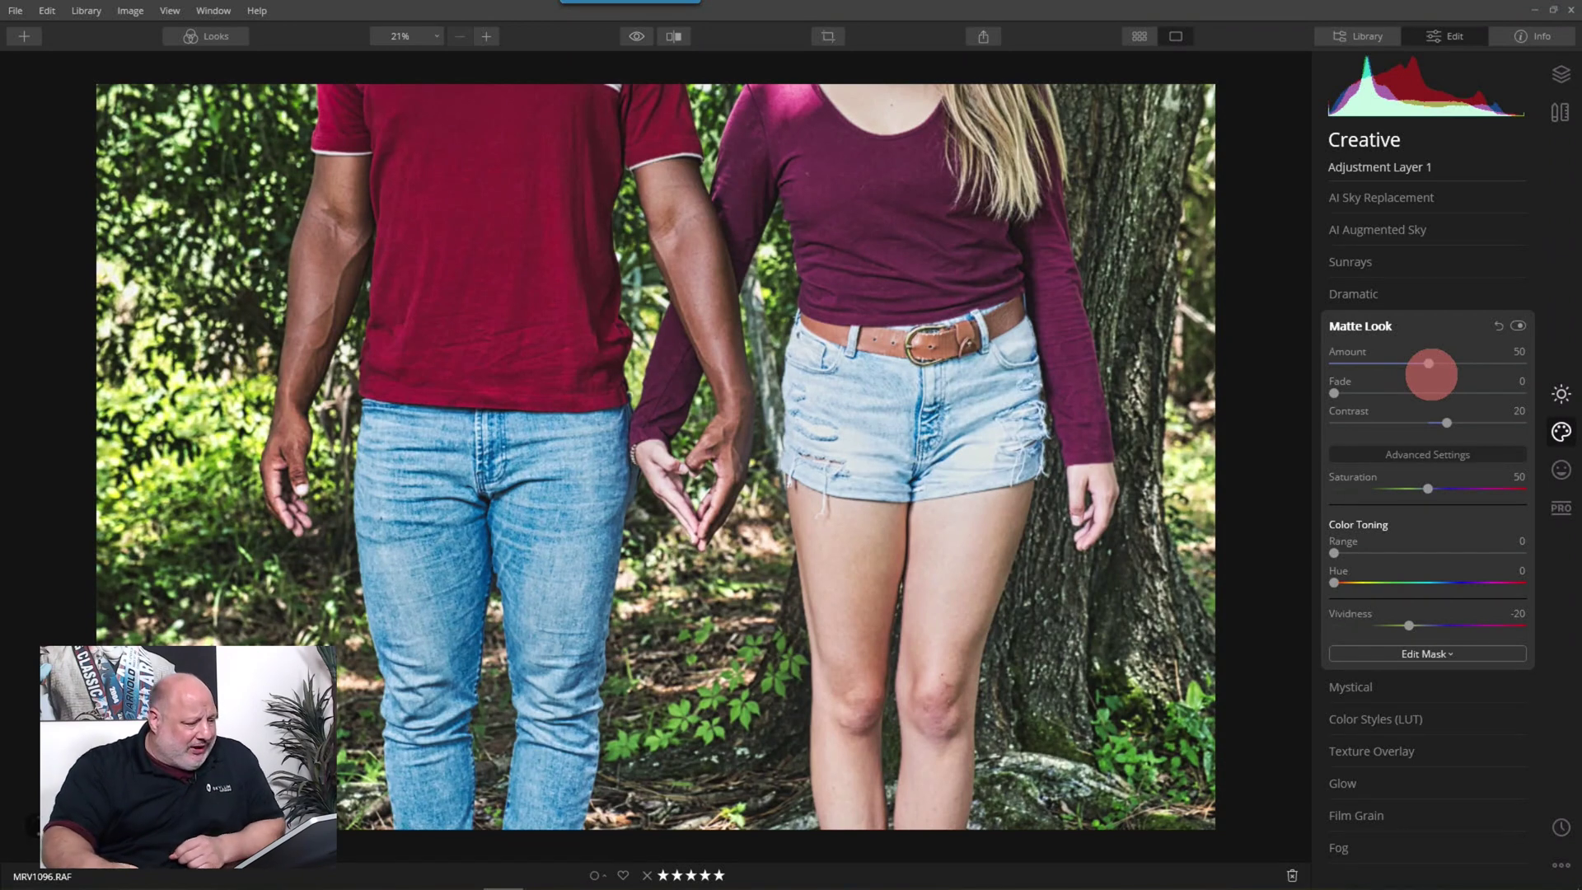
scroll(561, 474, "up", 1)
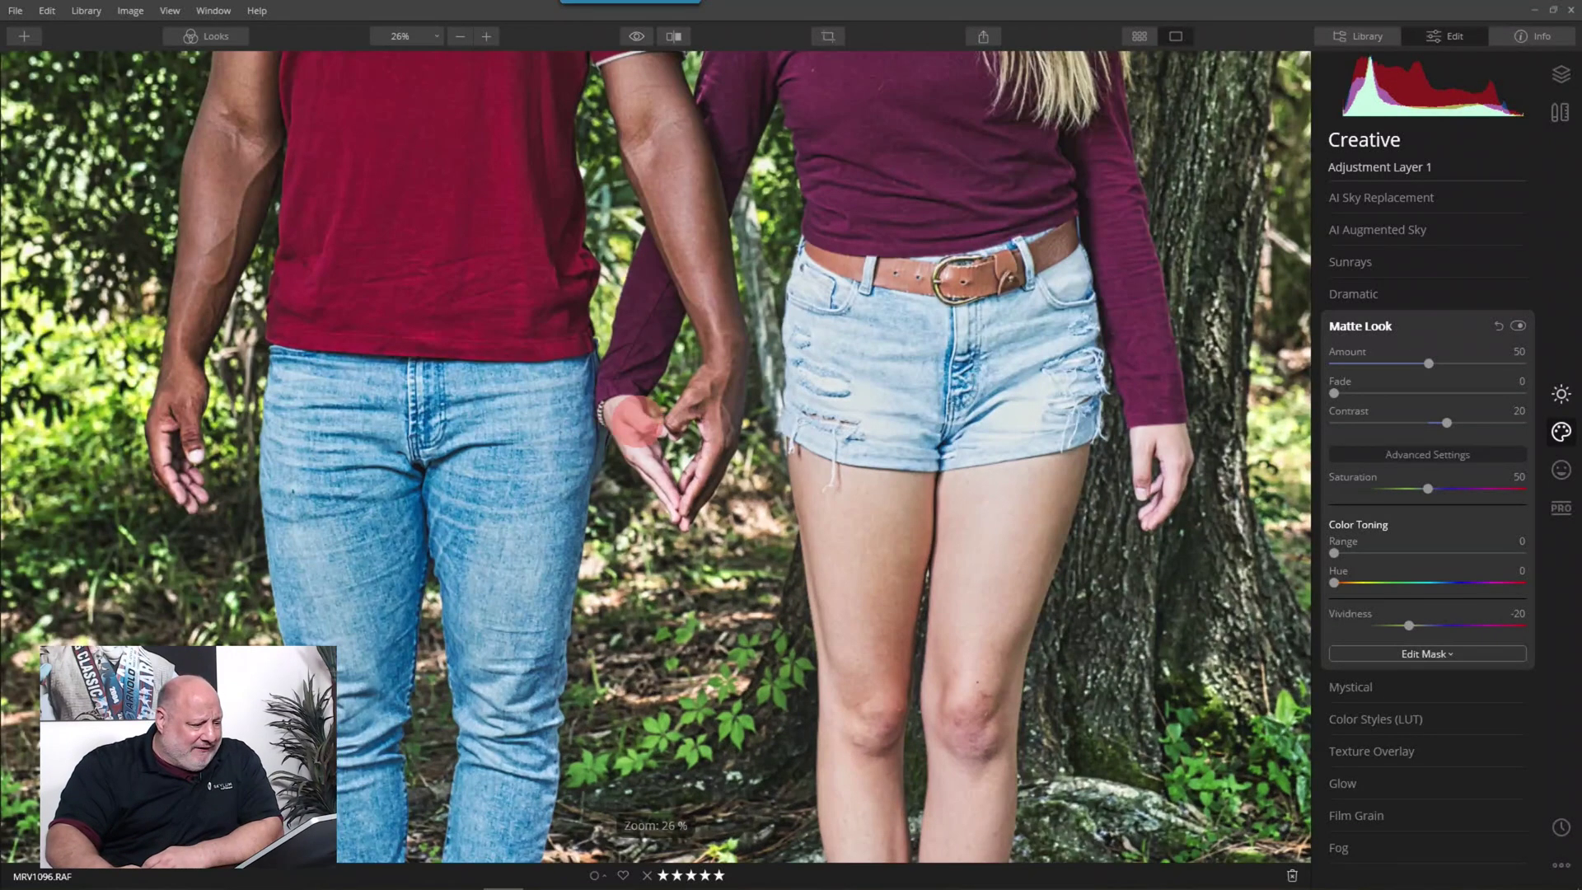
scroll(635, 422, "up", 4)
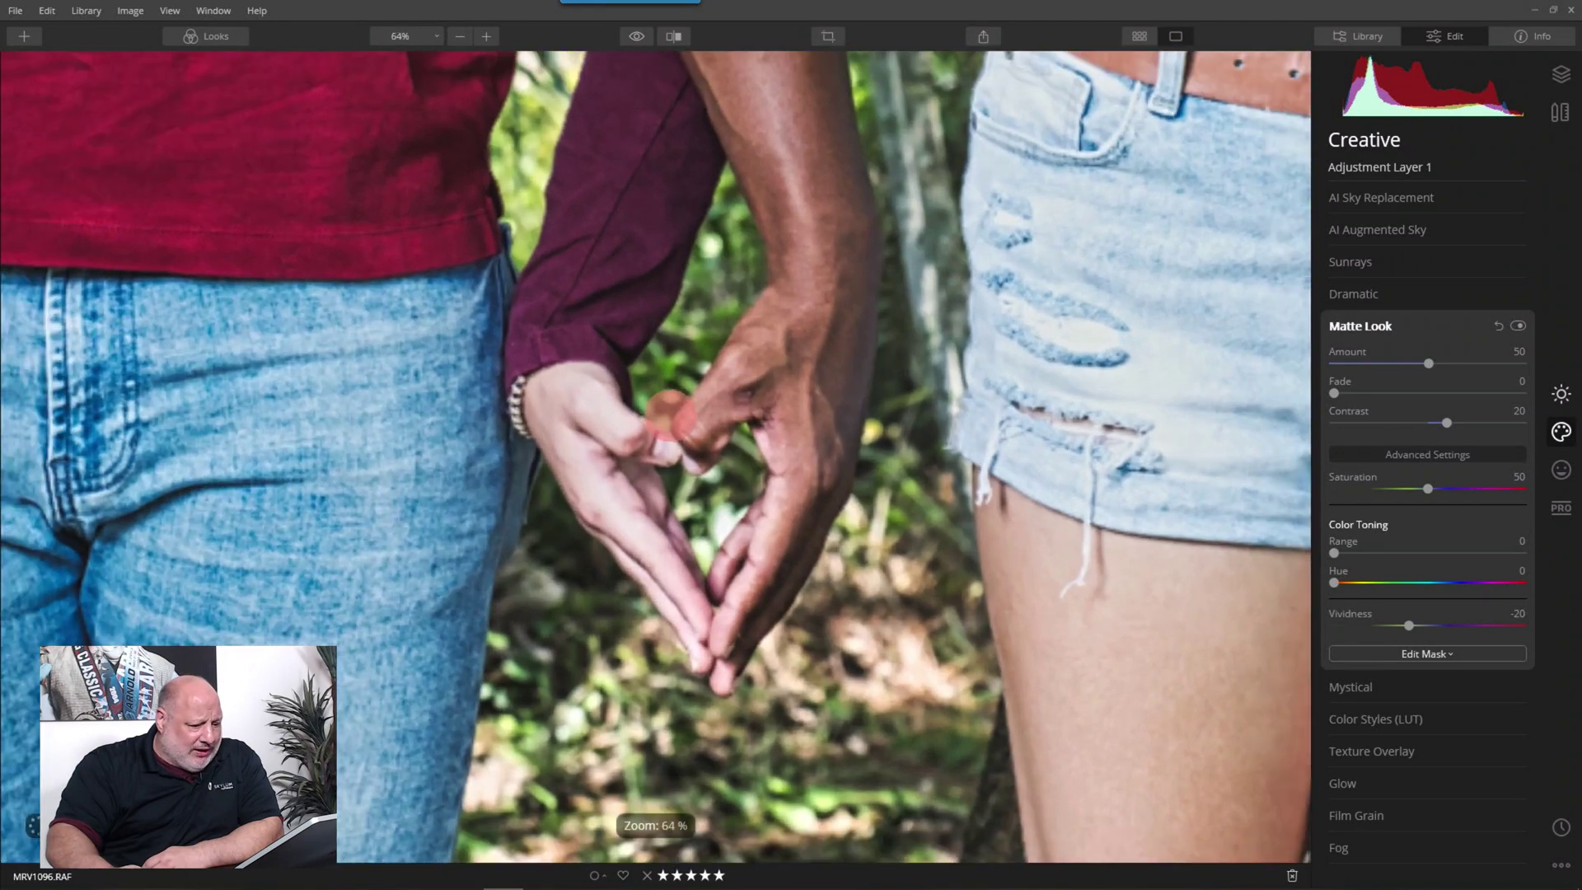
scroll(663, 416, "down", 1)
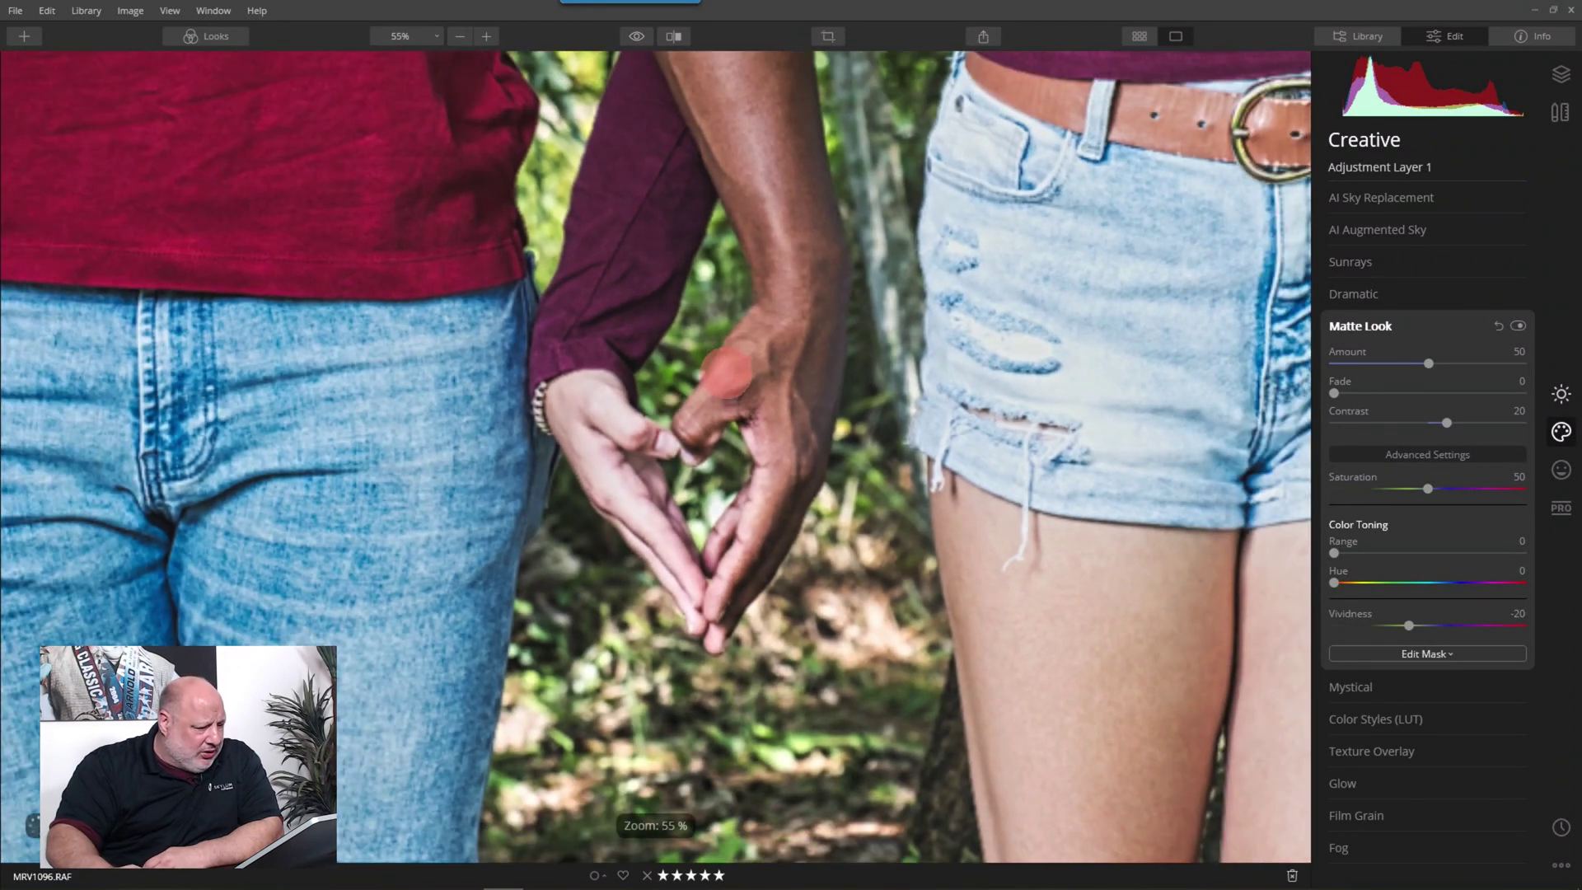
left_click_drag(716, 387, 725, 465)
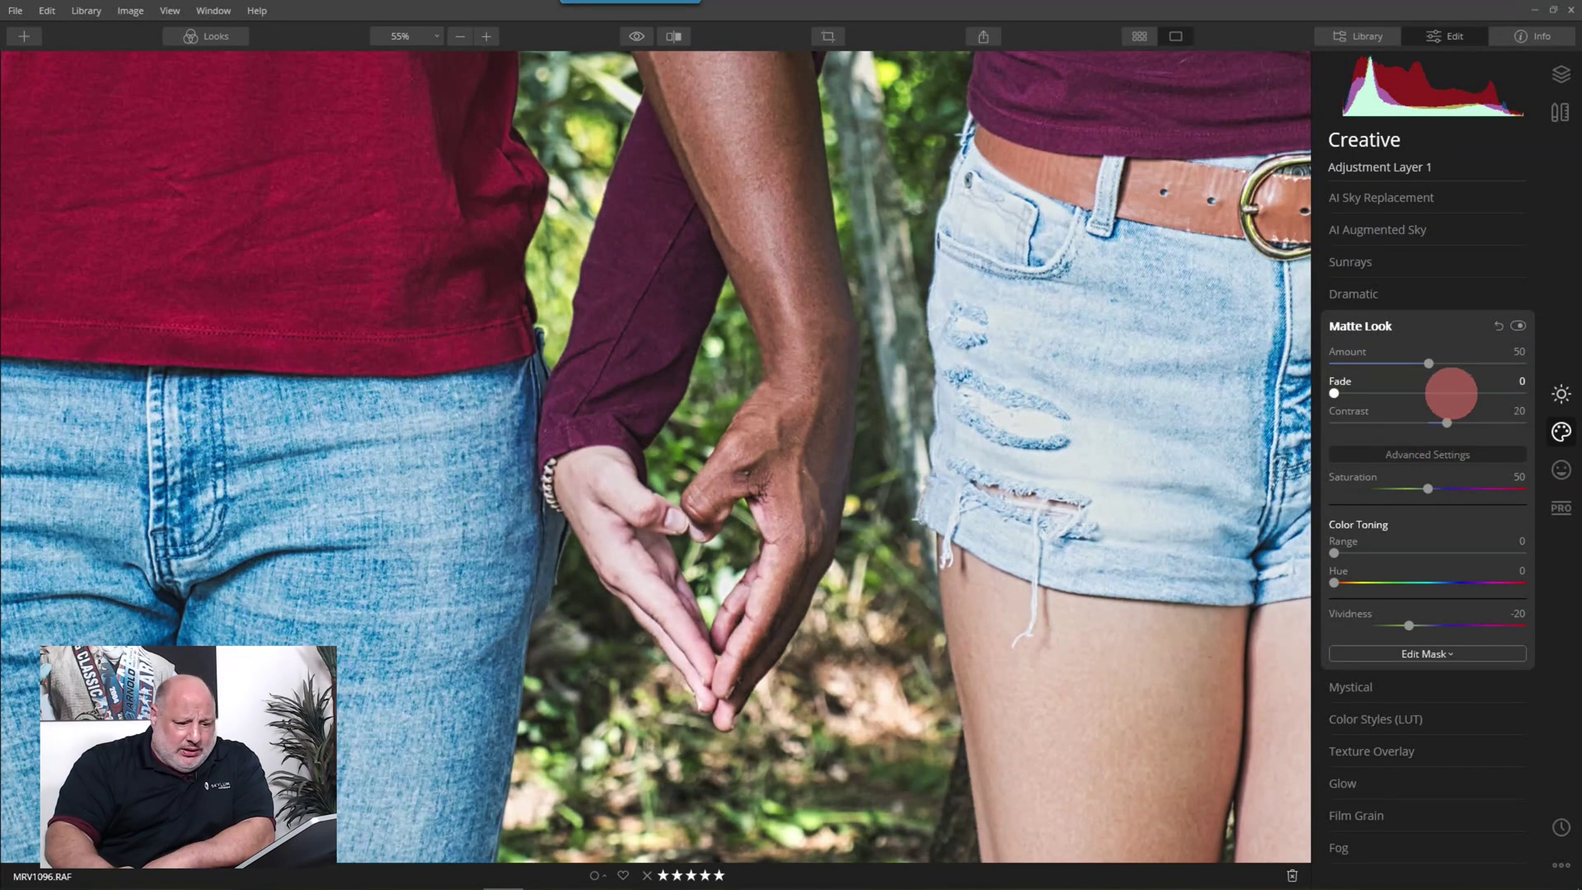
left_click_drag(1335, 393, 1472, 393)
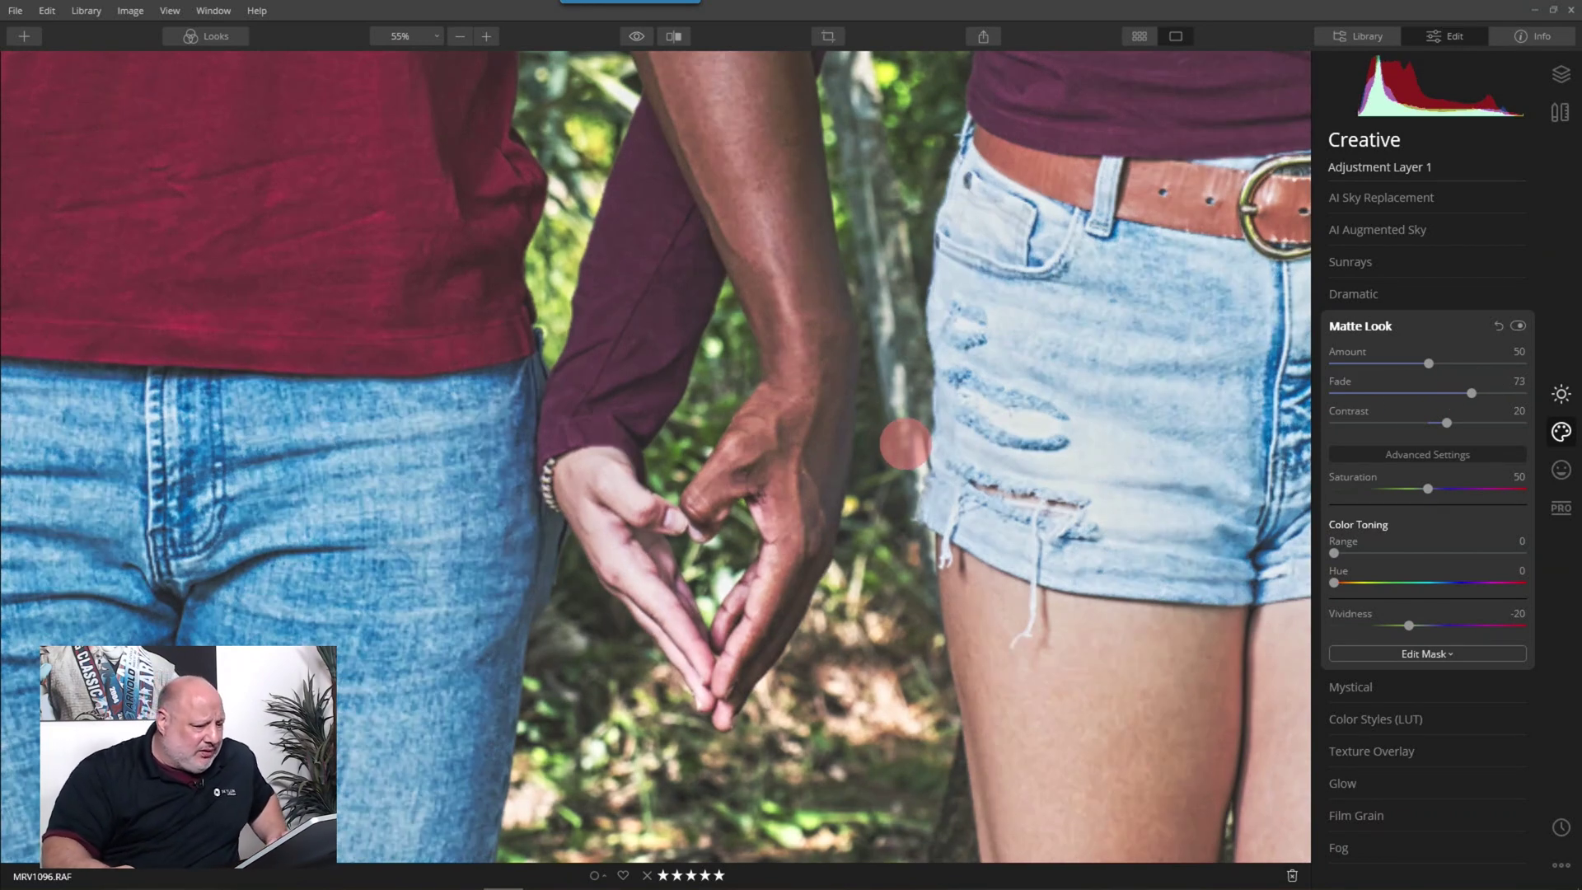
Compare the whole photo with the Matte Look effect disabled and enabled.
key("ctrl+0")
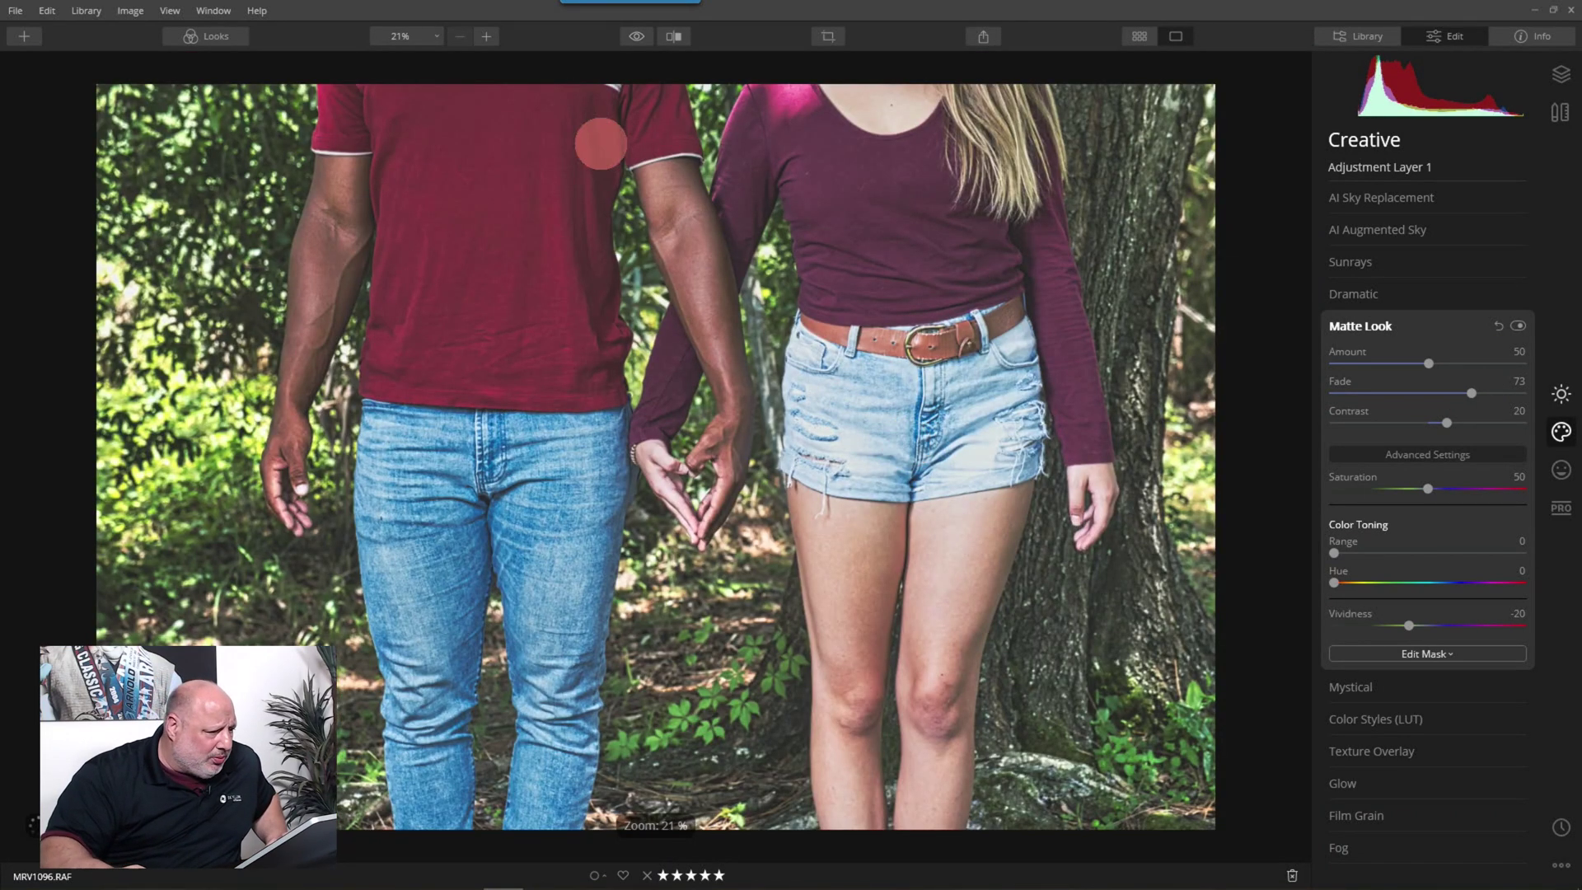
left_click(1519, 325)
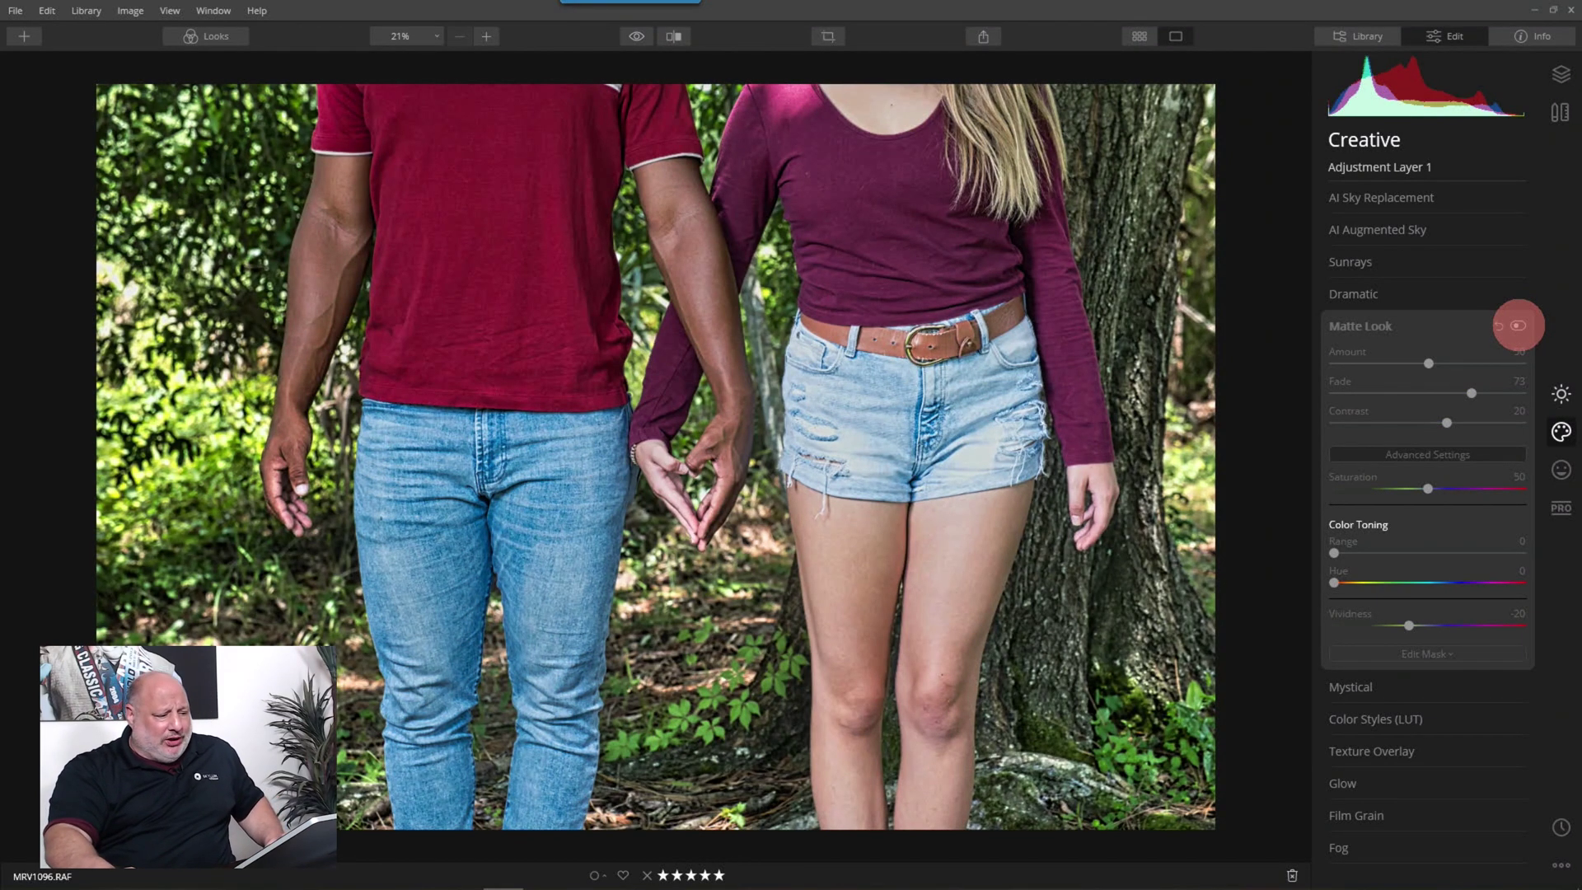
left_click(1519, 326)
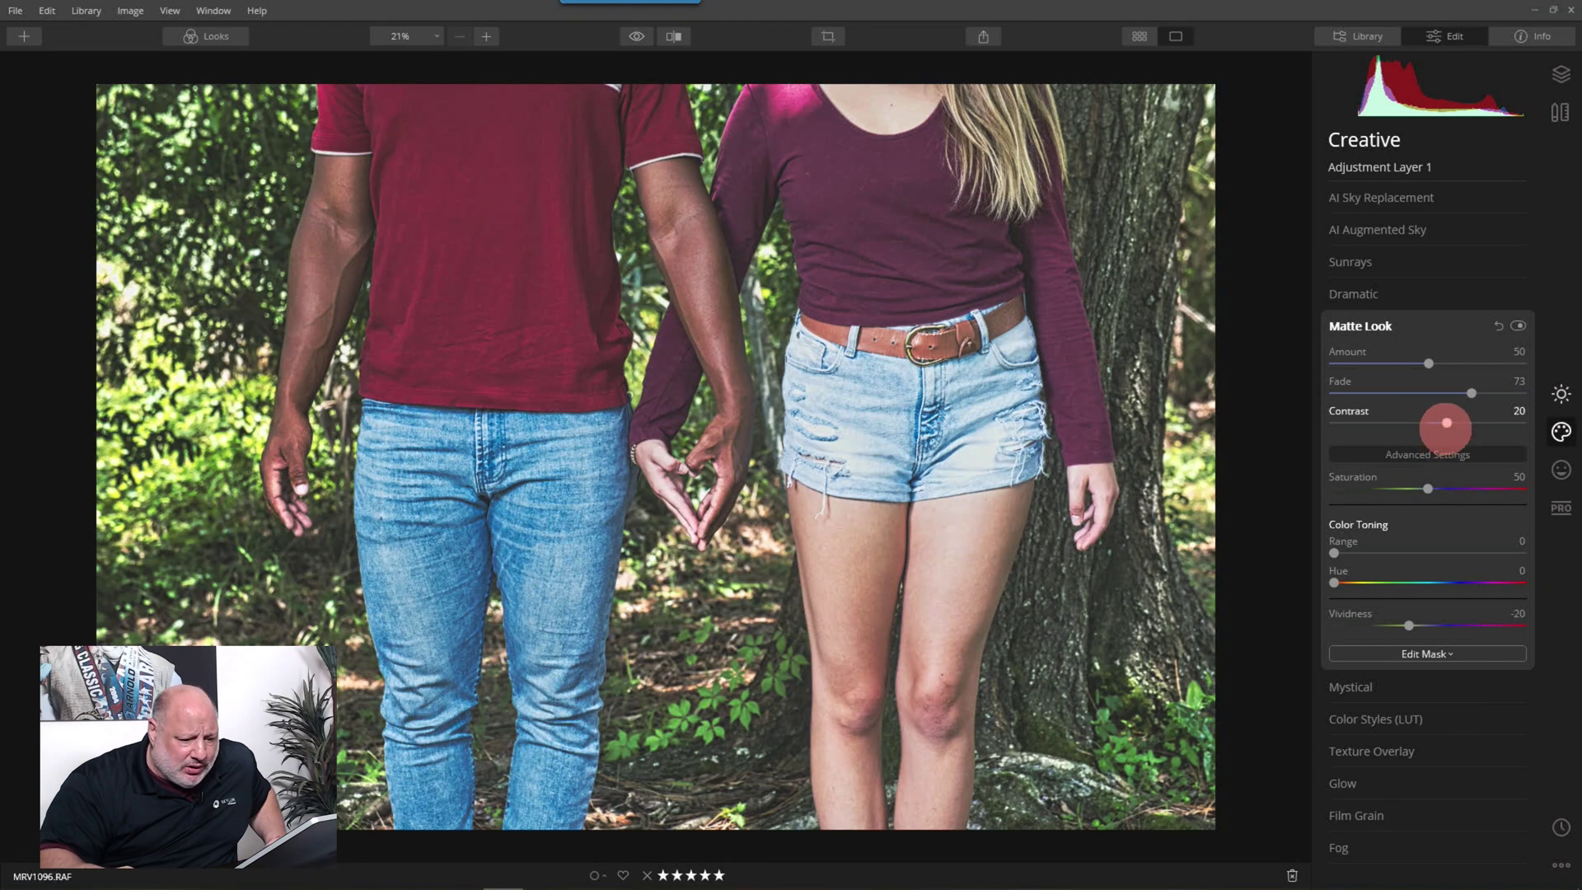
Refine the Matte Look effect with Contrast 44, Vividness -41 and an advanced Saturation of 31.
mouse_move(1447, 422)
left_mouse_down()
mouse_move(1484, 422)
mouse_move(1470, 422)
left_mouse_up()
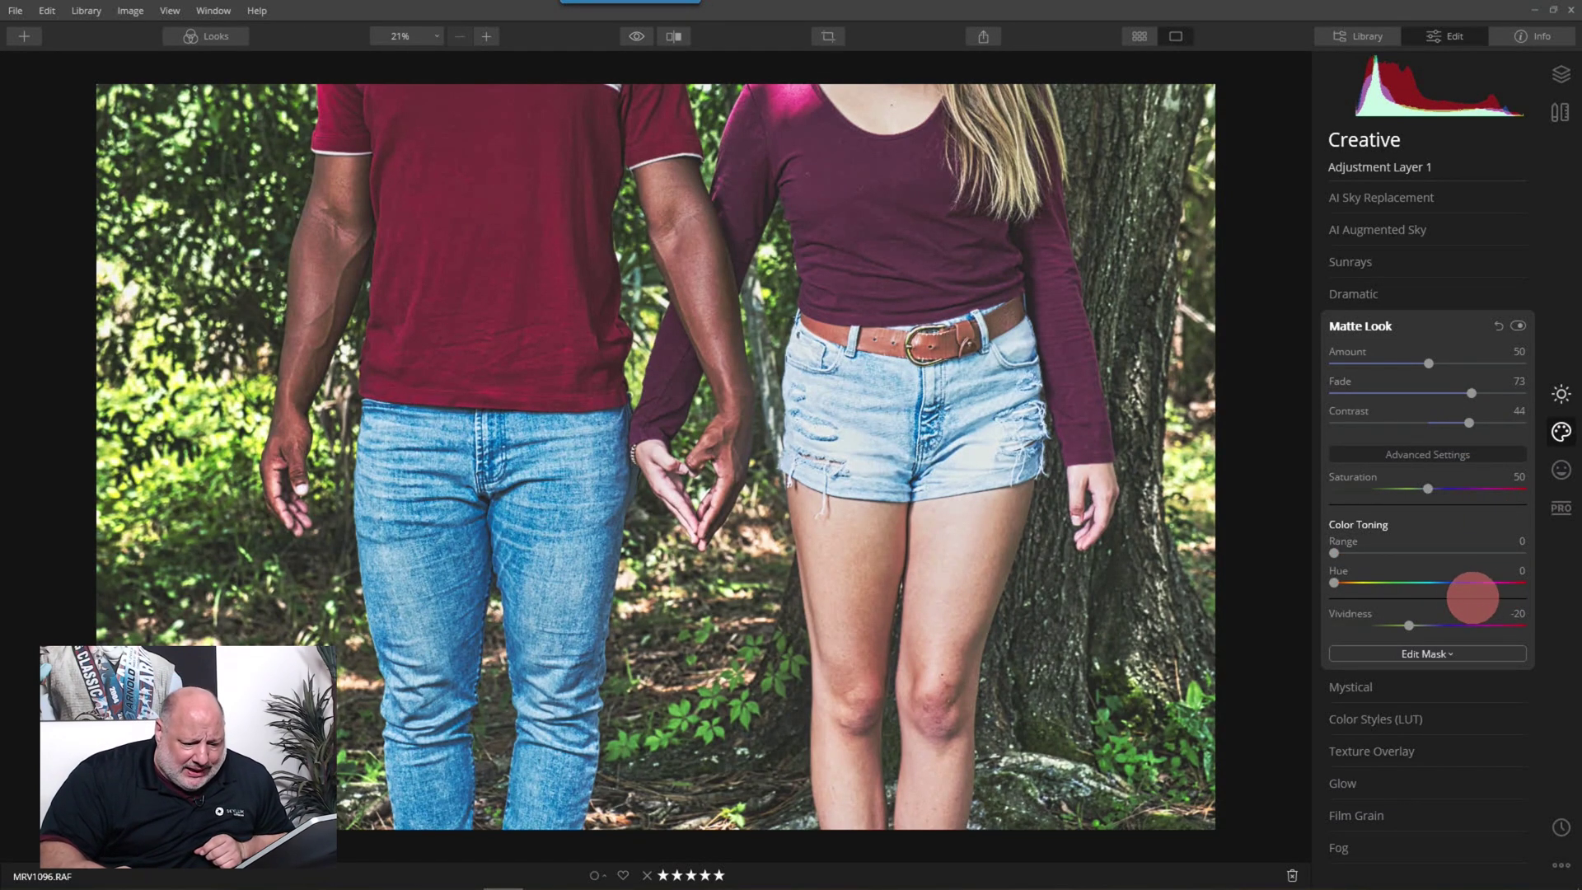
left_click_drag(1410, 626, 1390, 626)
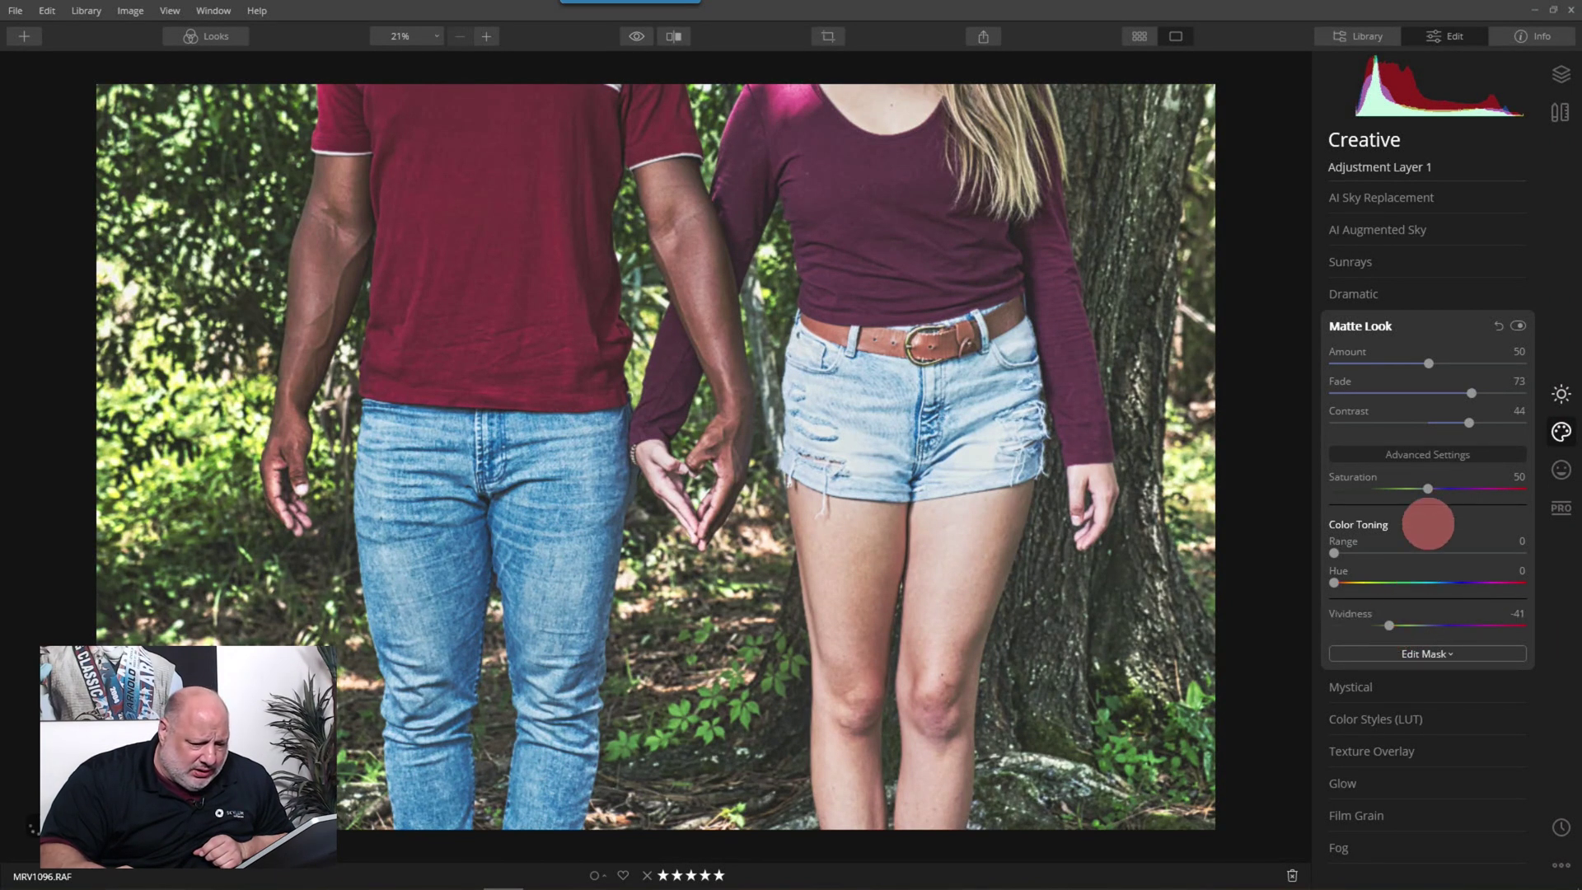
left_click_drag(1429, 488, 1337, 489)
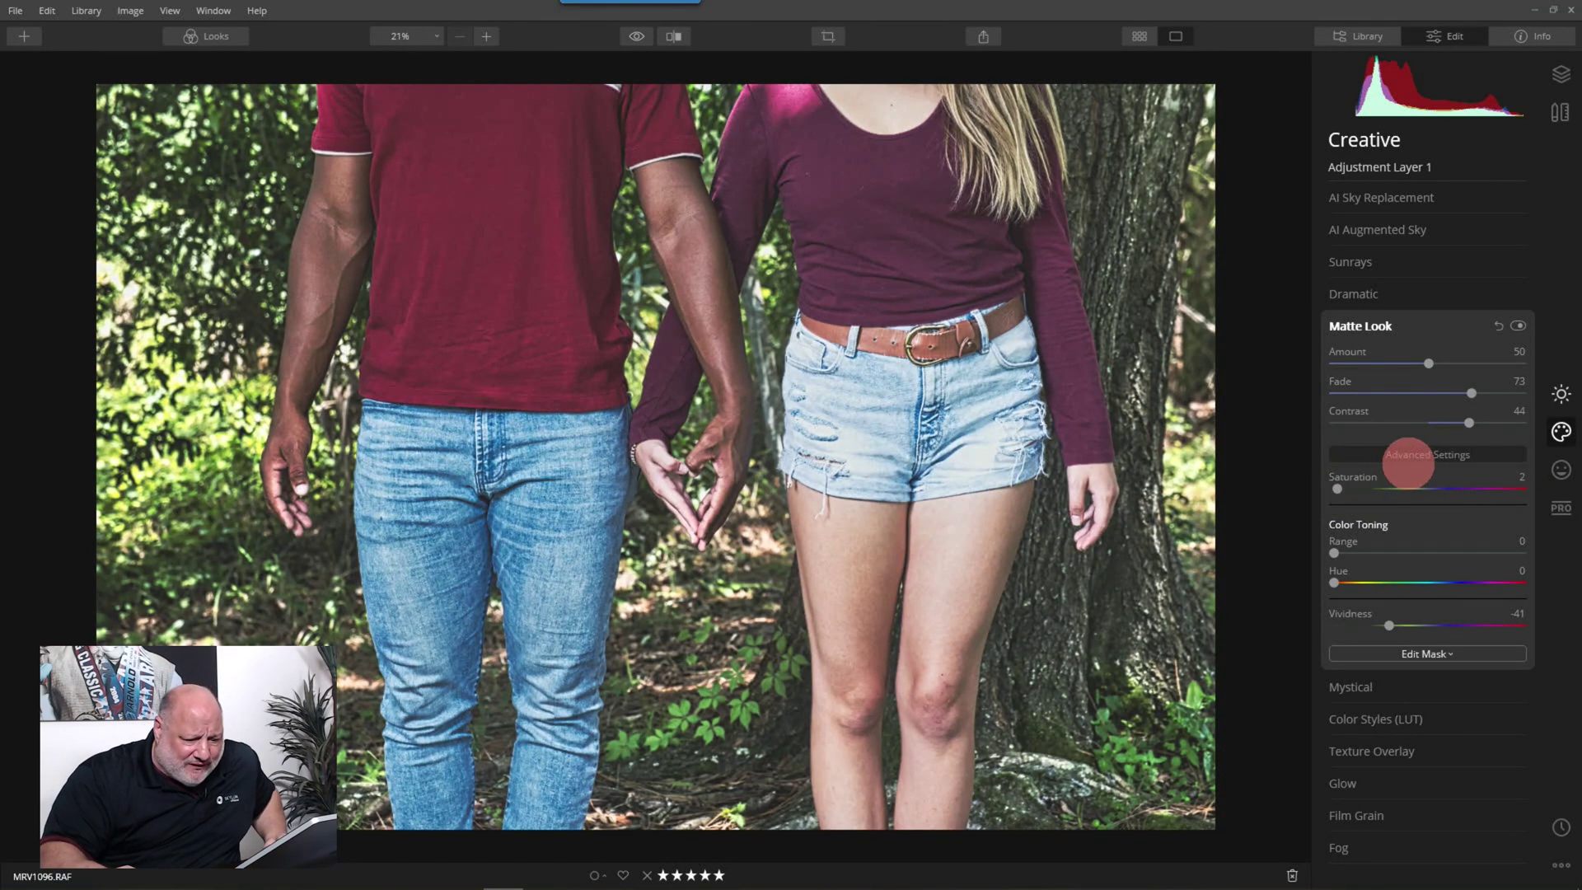
left_click(1413, 455)
left_click(1412, 456)
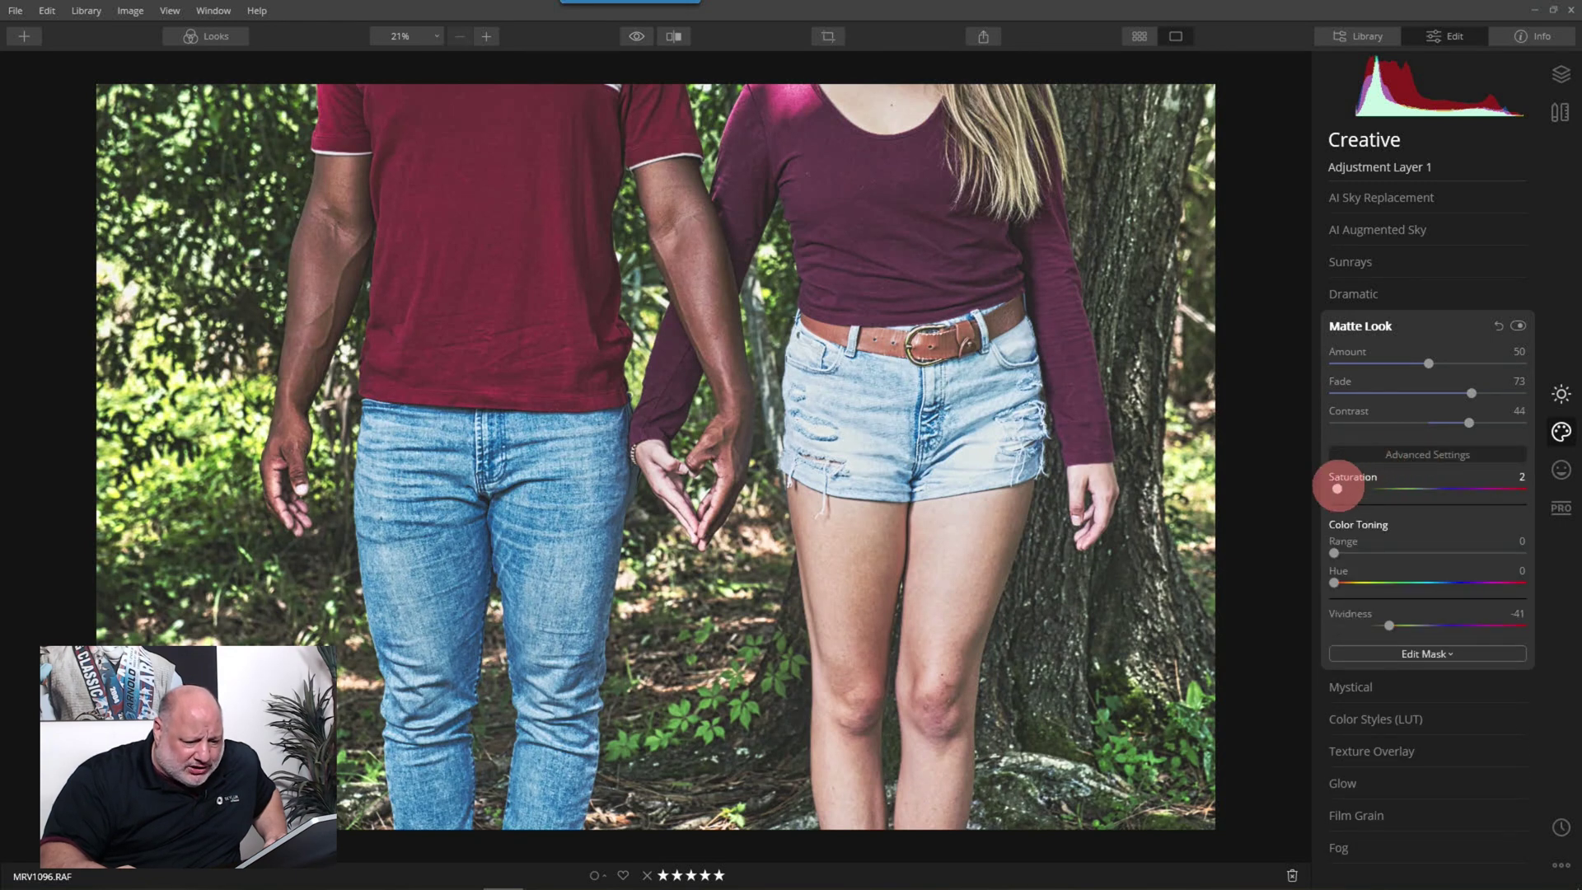
left_click_drag(1338, 489, 1393, 488)
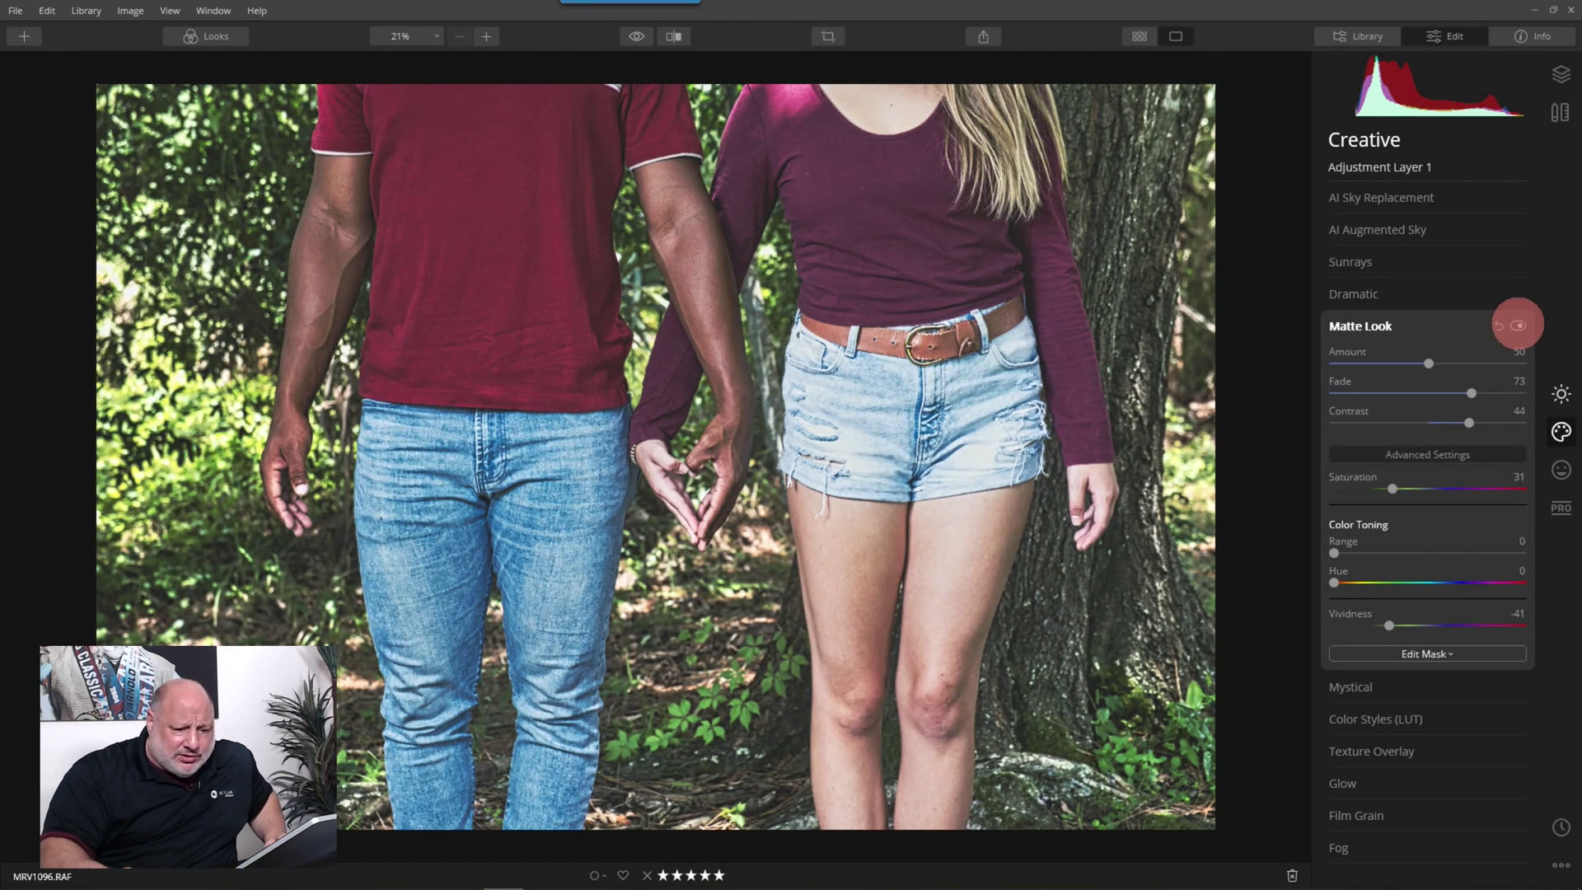
Compare the photo with the adjusted Matte Look disabled and enabled, leave it enabled, and collapse its settings.
left_click(1519, 325)
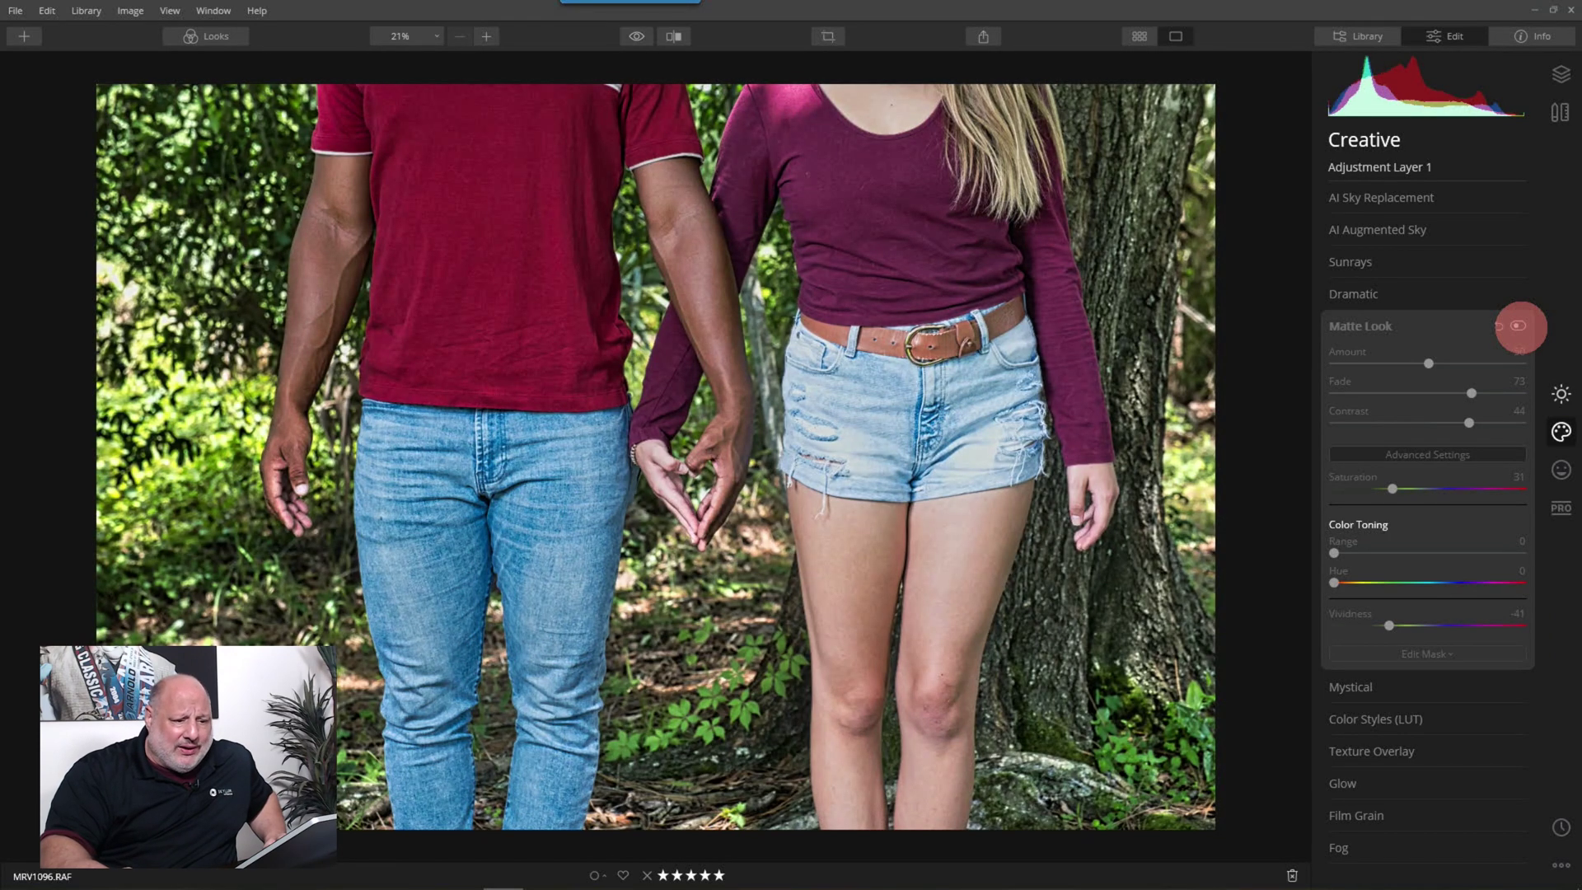
left_click(1518, 326)
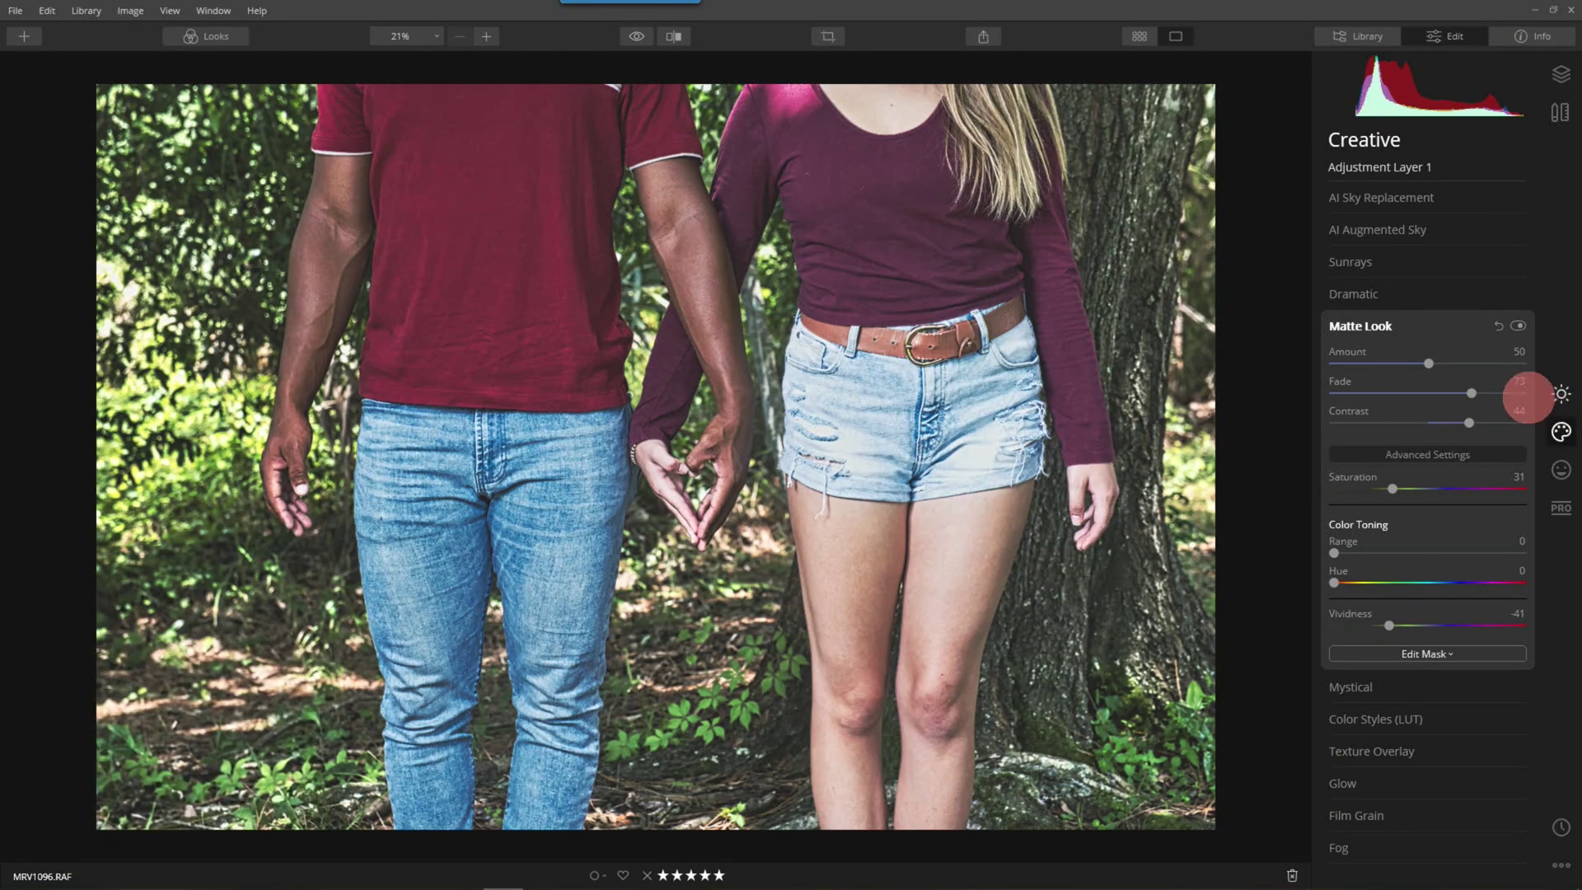
left_click(1518, 326)
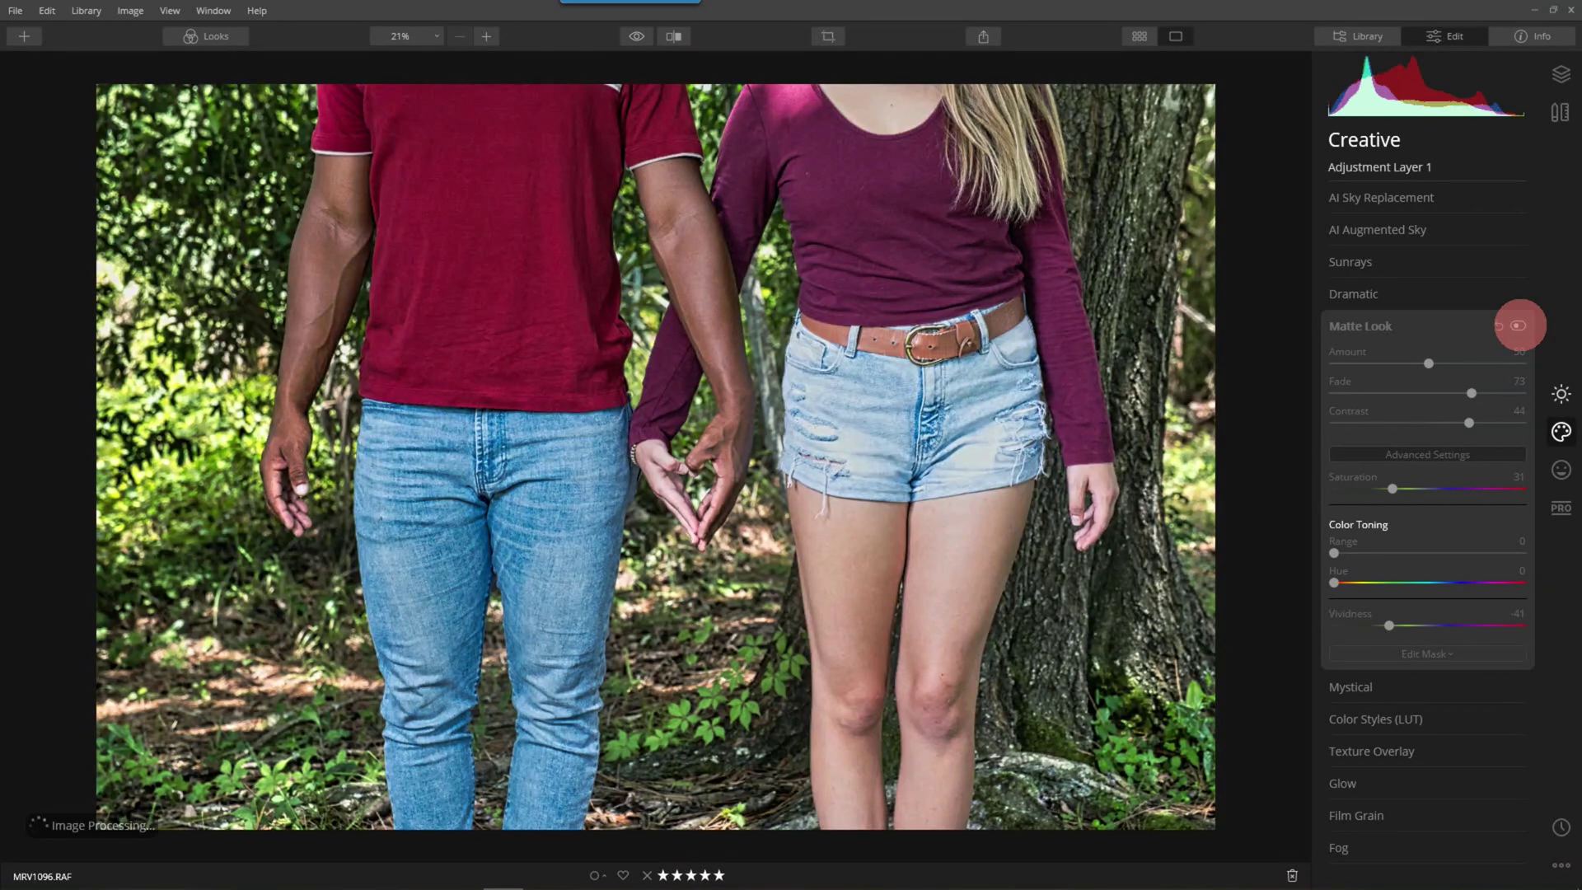
left_click(1518, 326)
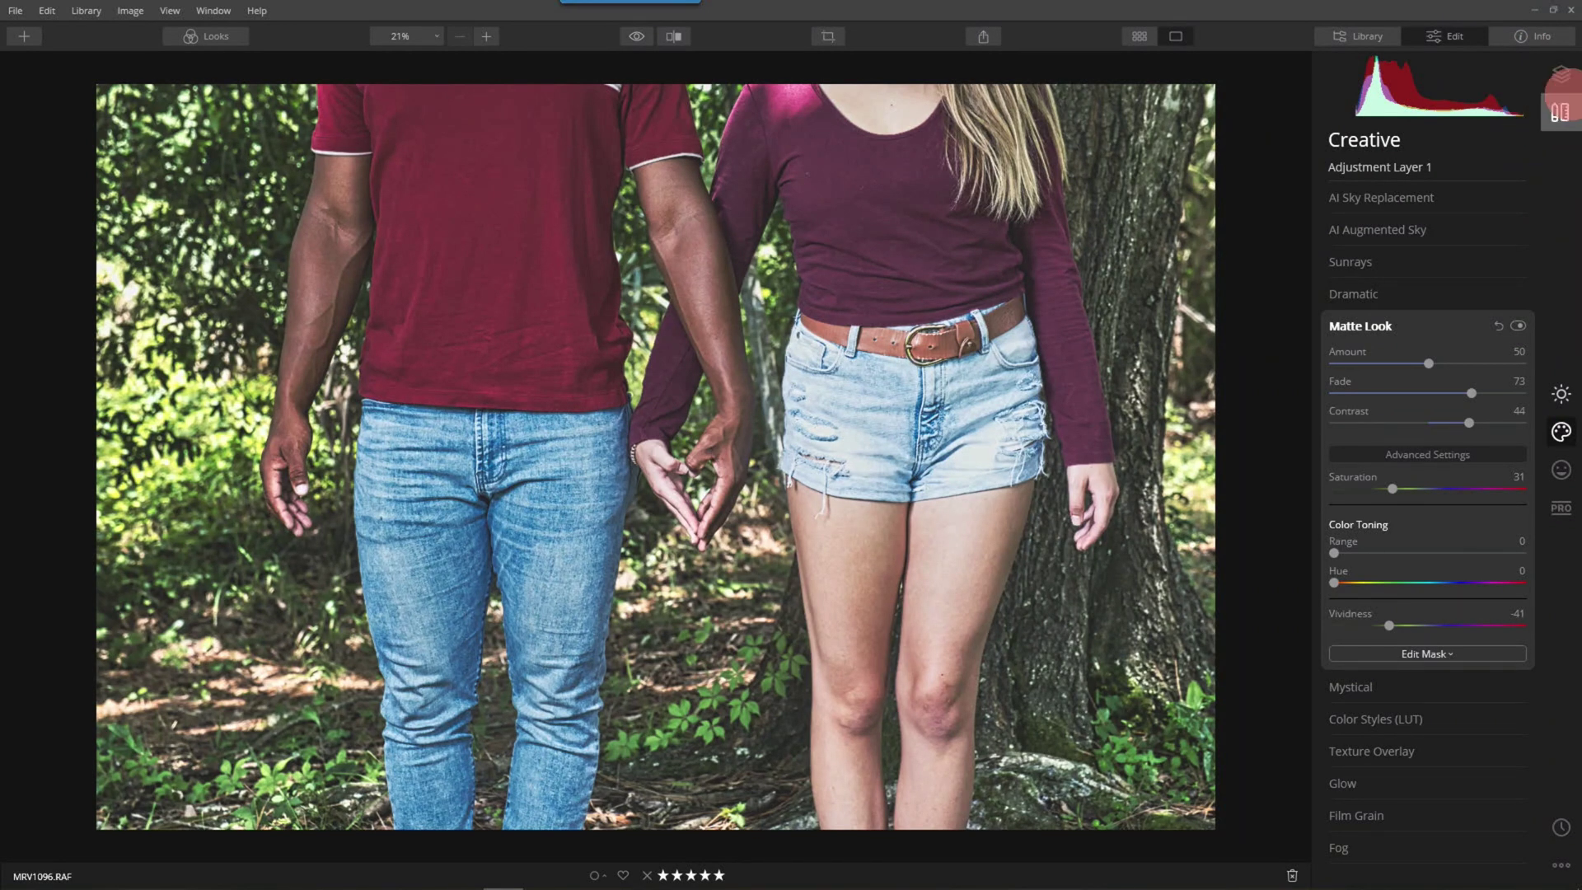
left_click(1366, 326)
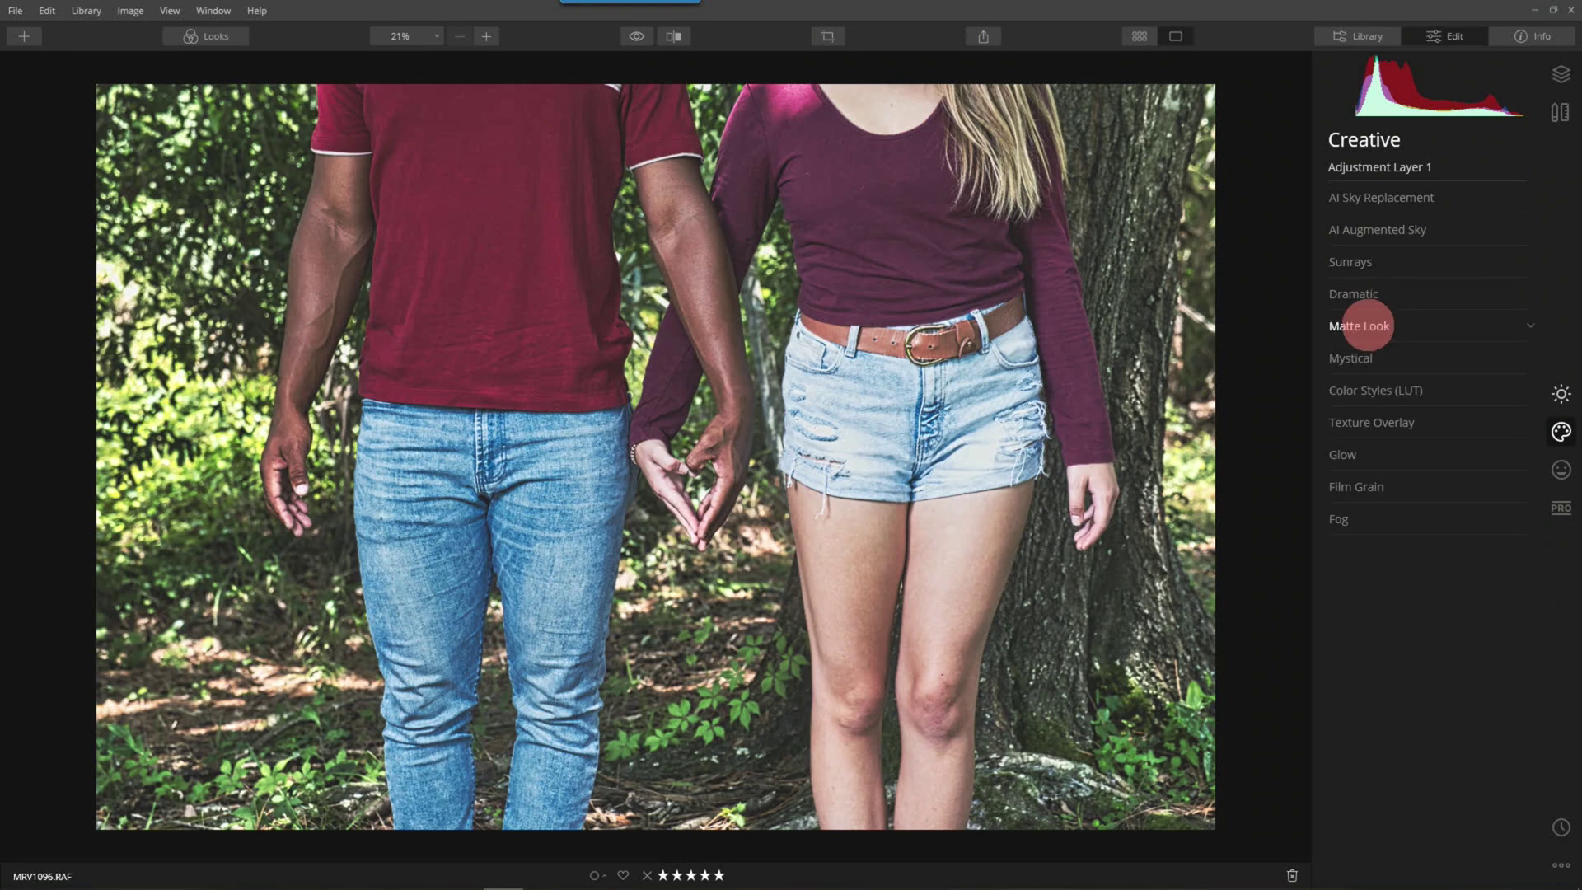
Crop the photo with Free aspect to a wider, tighter frame around the couple's torsos and joined hands.
left_click(828, 37)
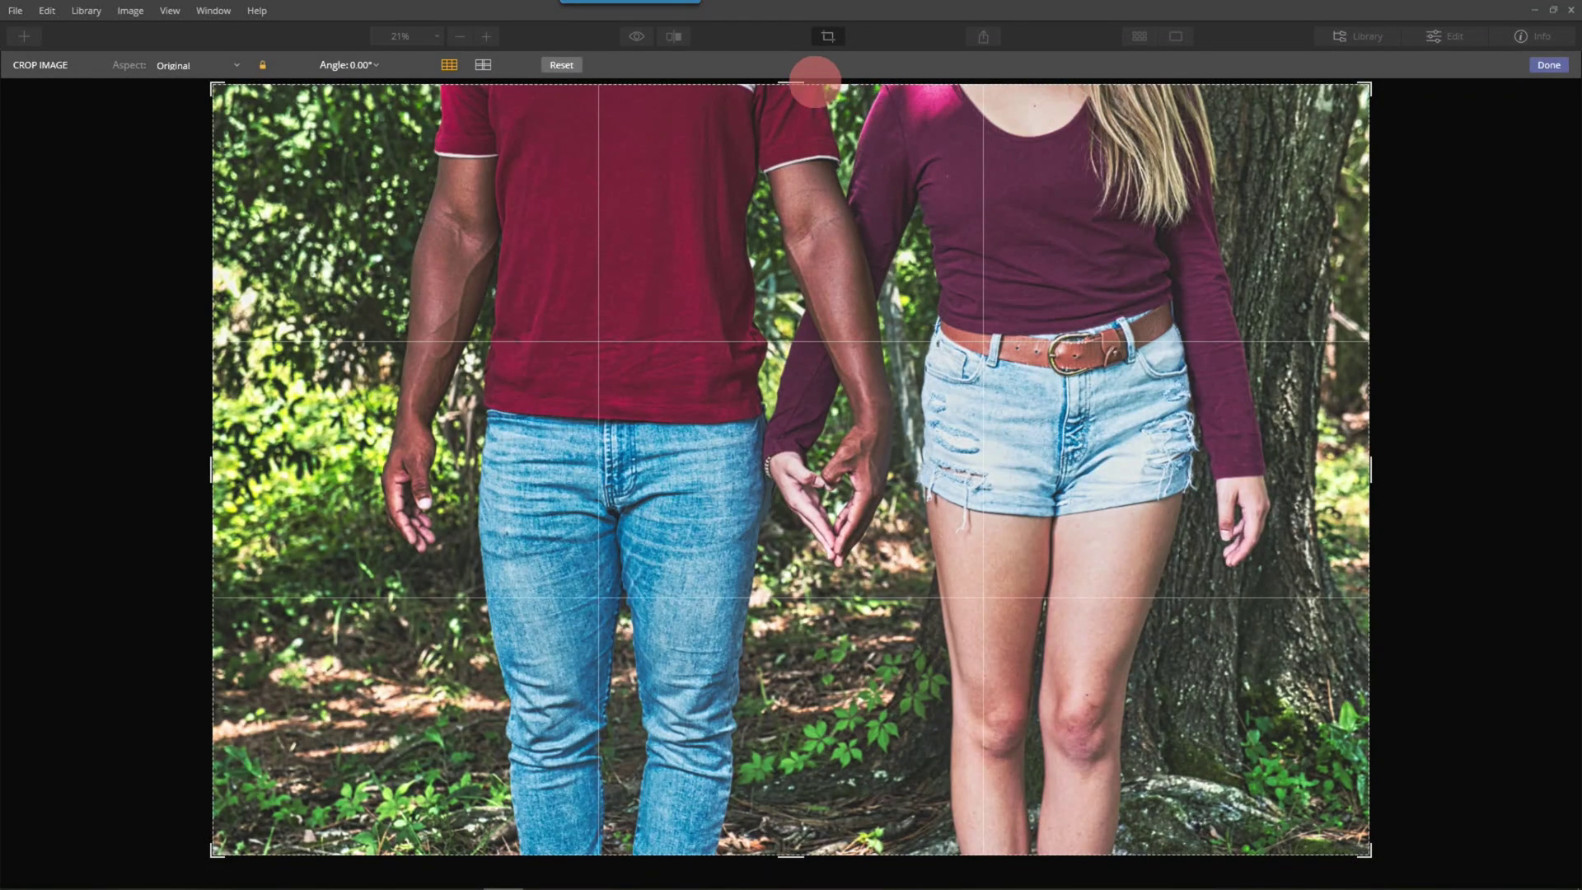
left_click_drag(791, 77, 804, 115)
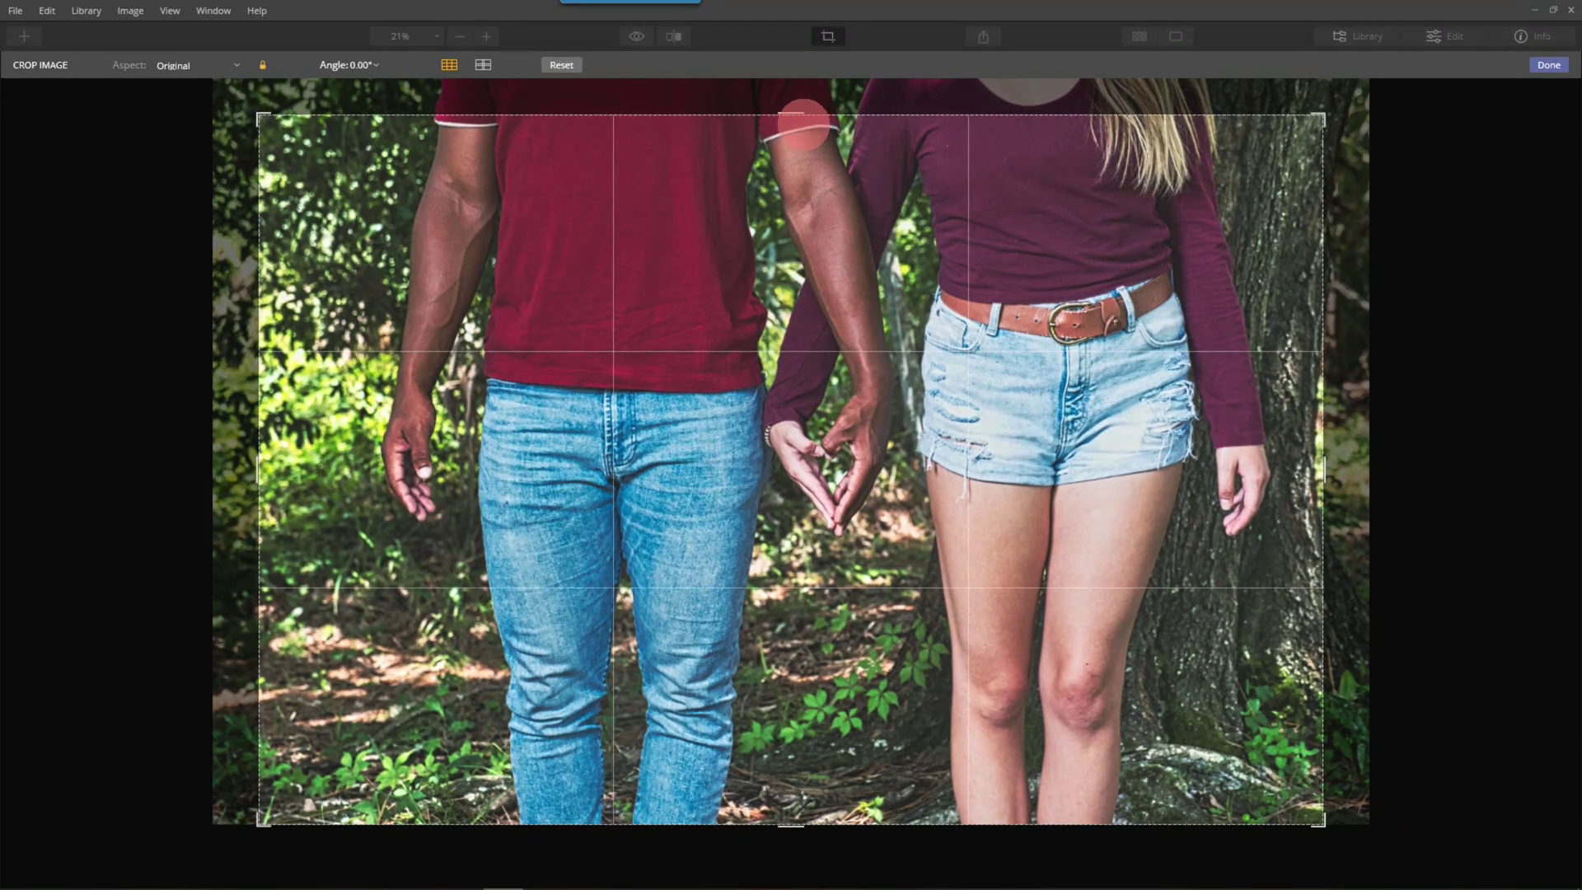
left_click_drag(783, 822, 813, 722)
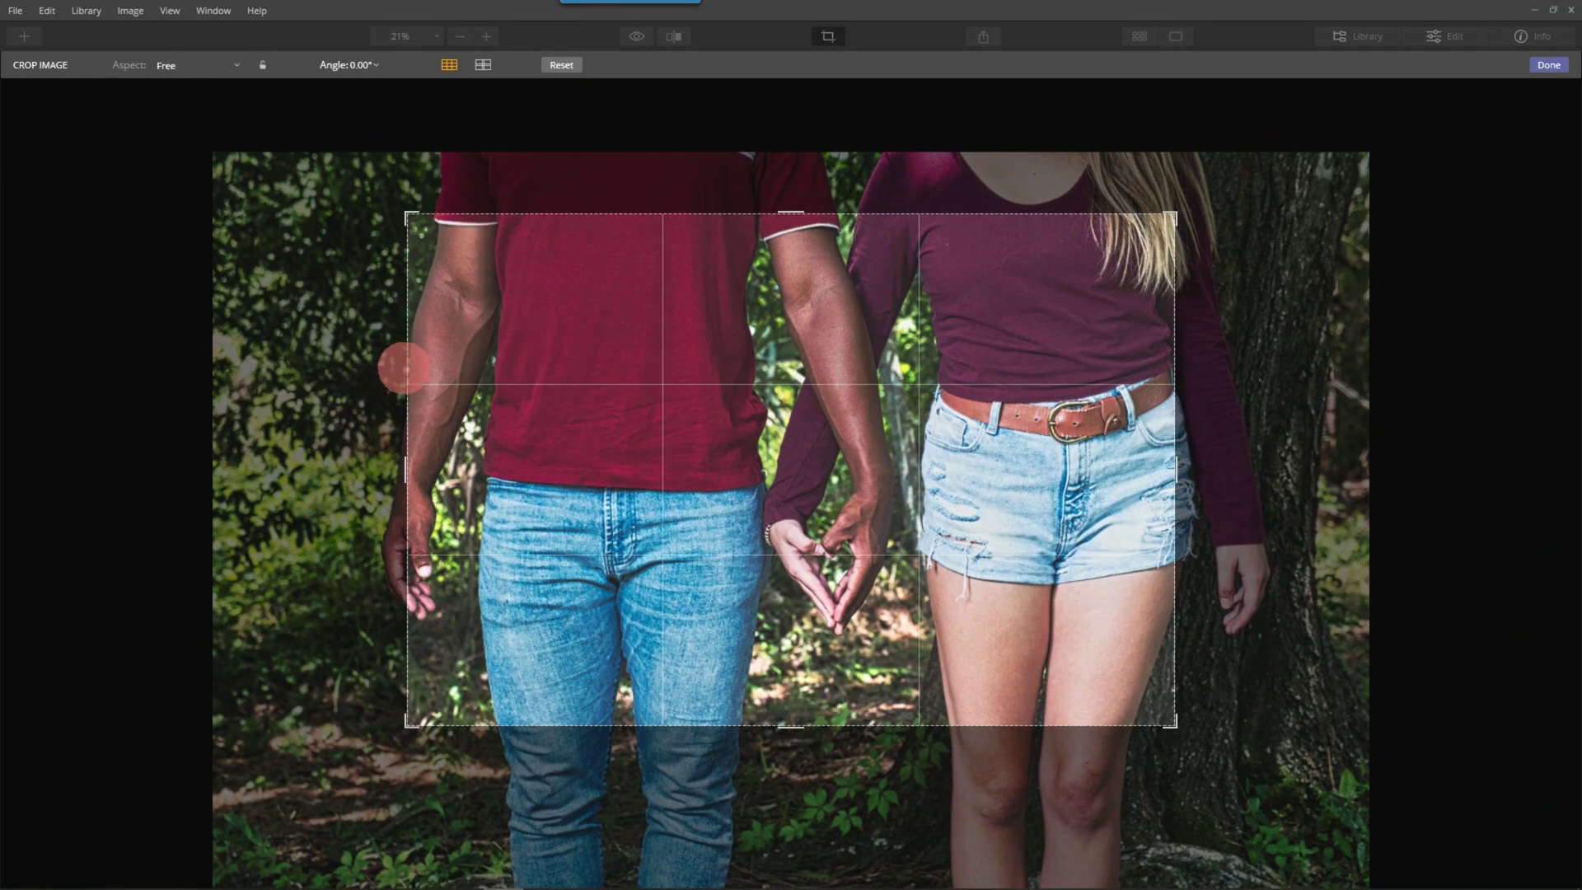
left_click_drag(404, 473, 363, 494)
left_click_drag(1189, 466, 1251, 483)
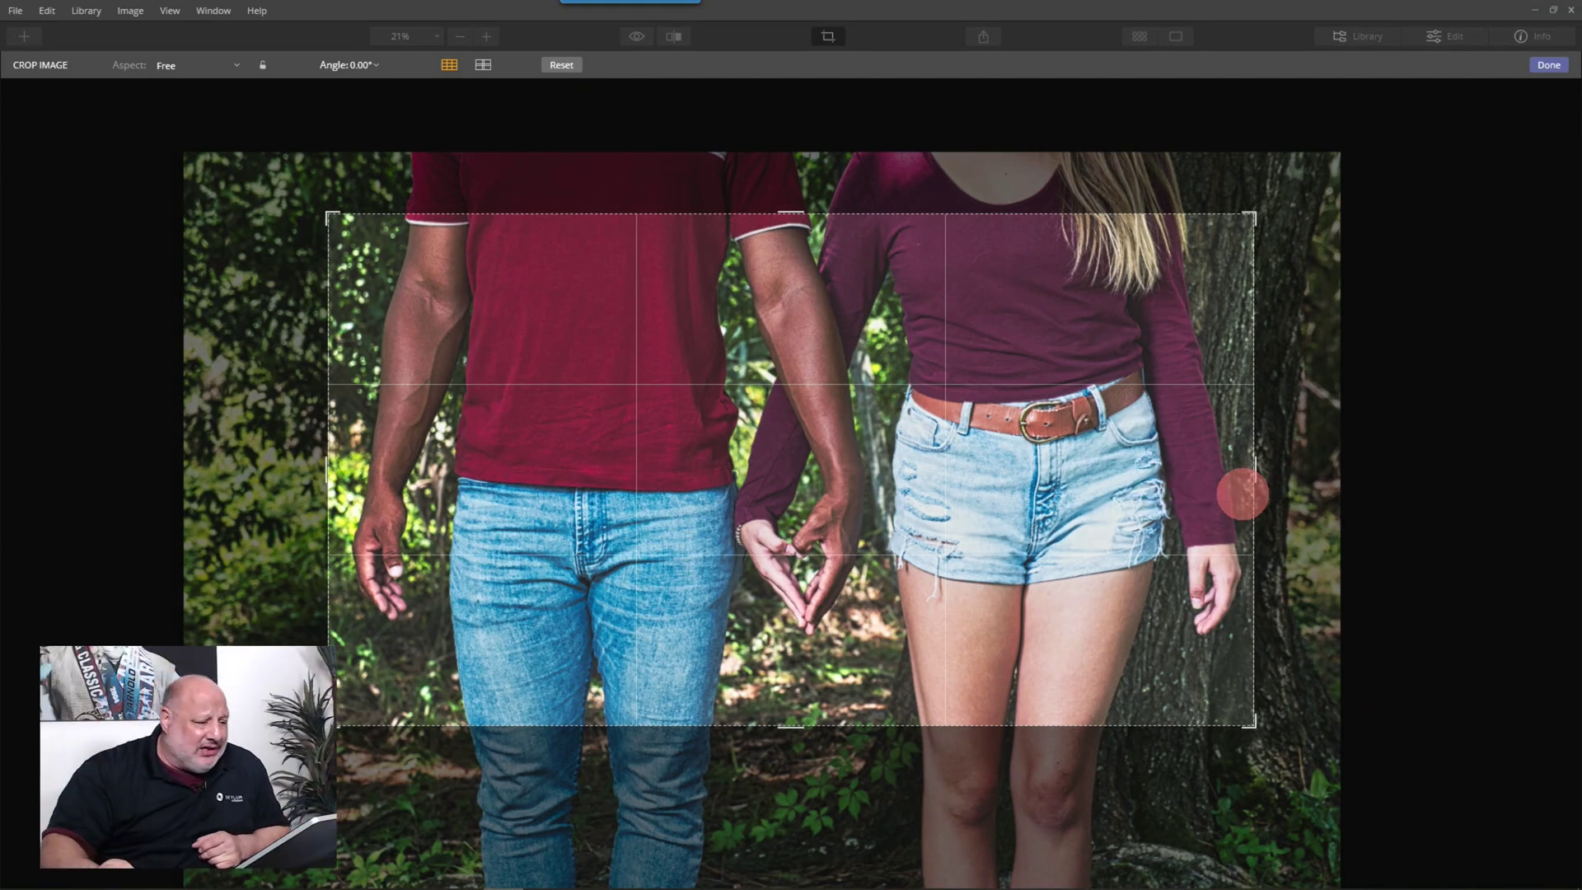
left_click(1548, 66)
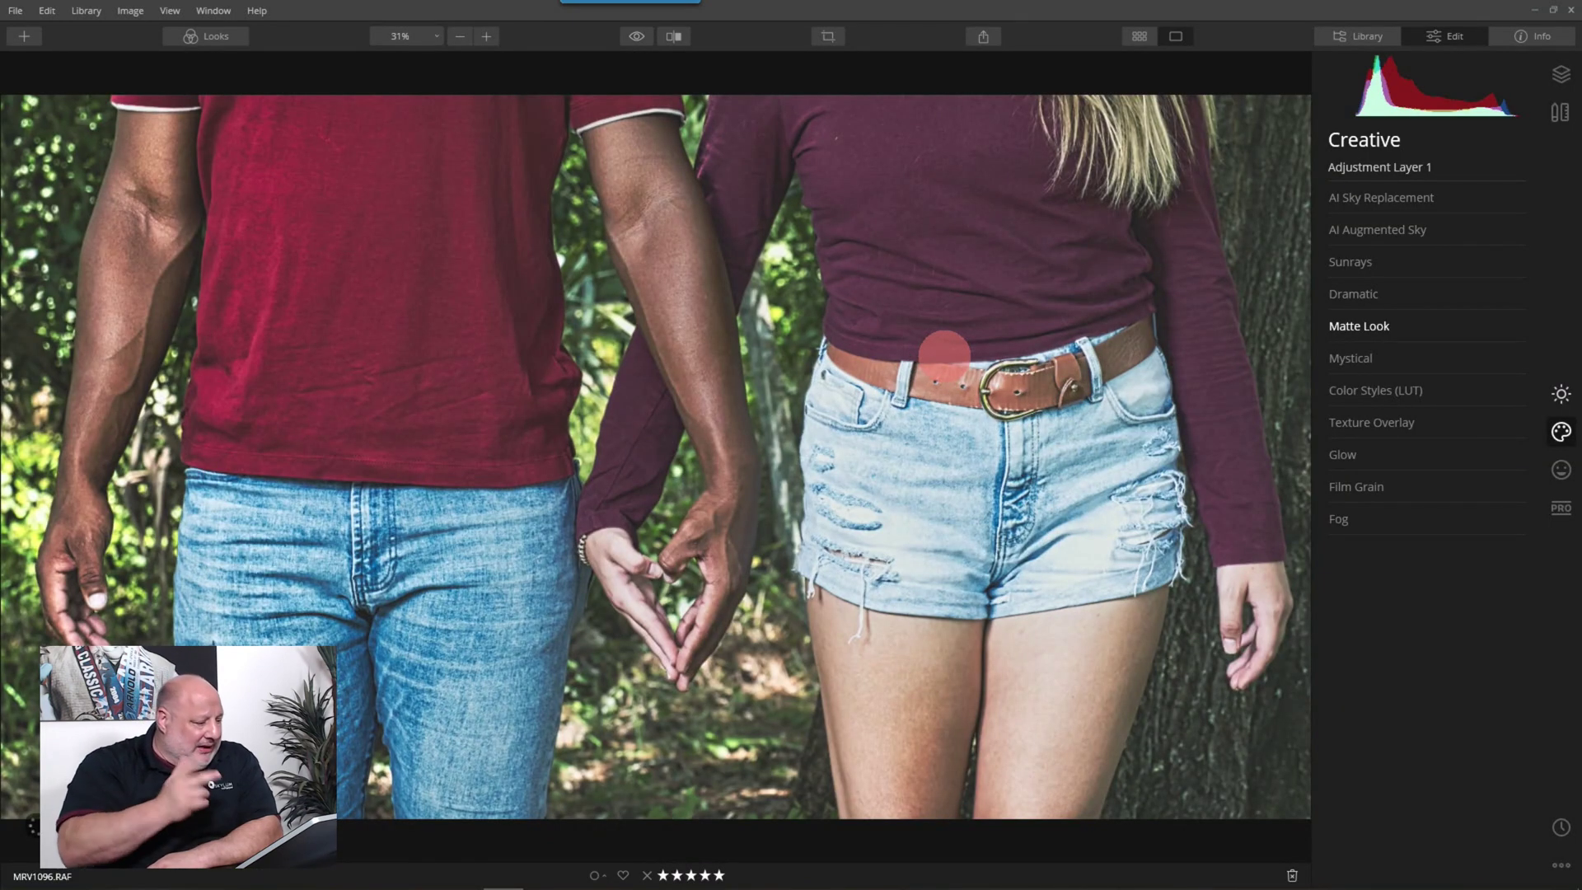
Compare the cropped edit with the original photo across the whole frame.
scroll(757, 71, "down", 2)
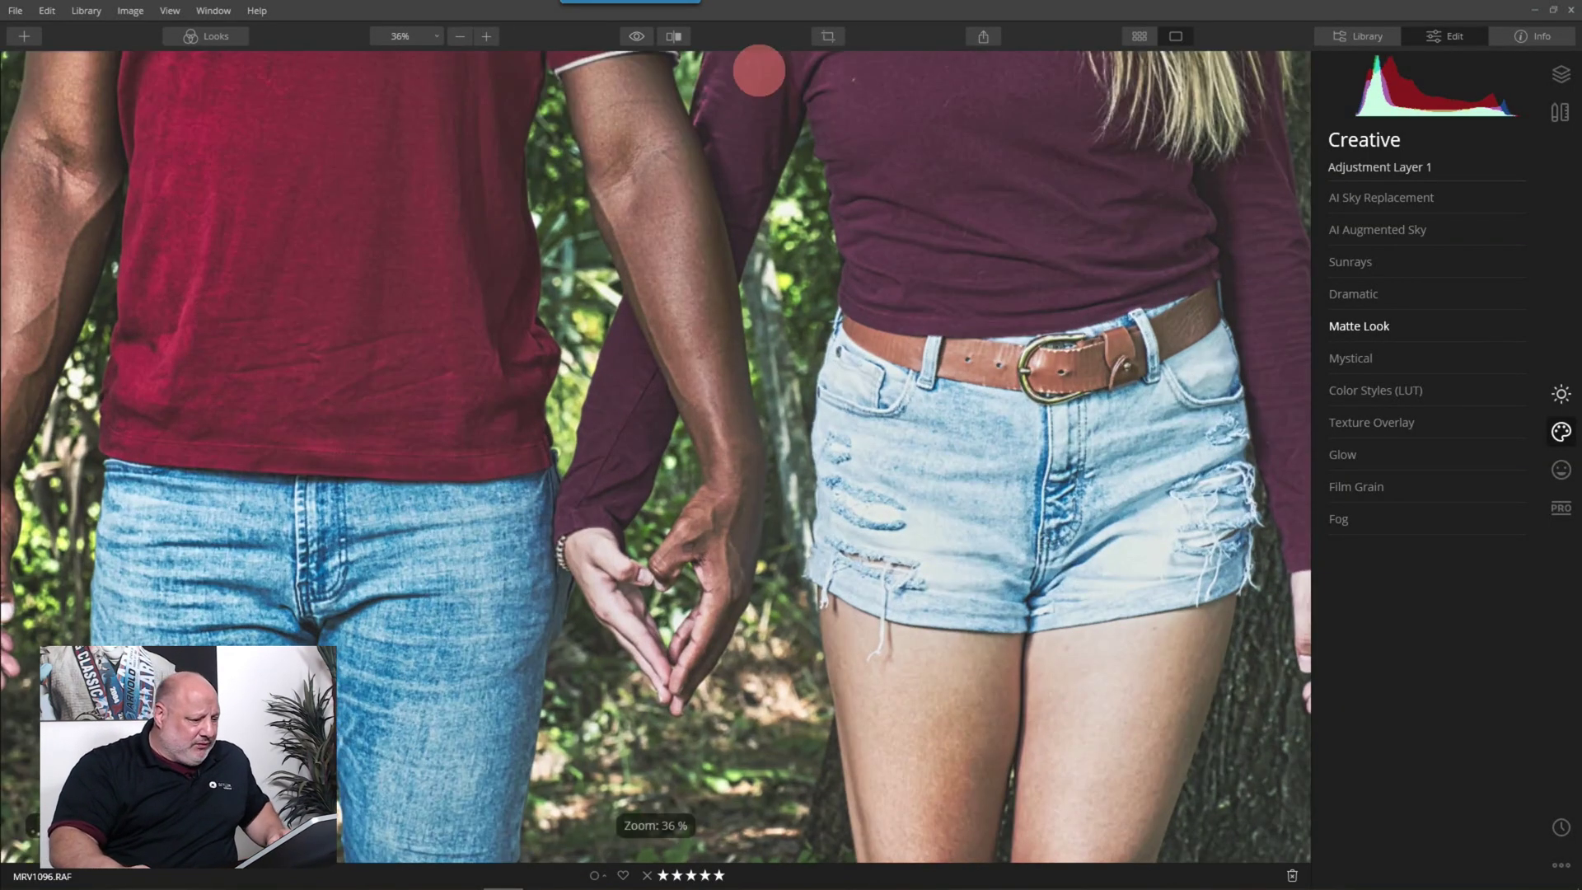
left_click(638, 36)
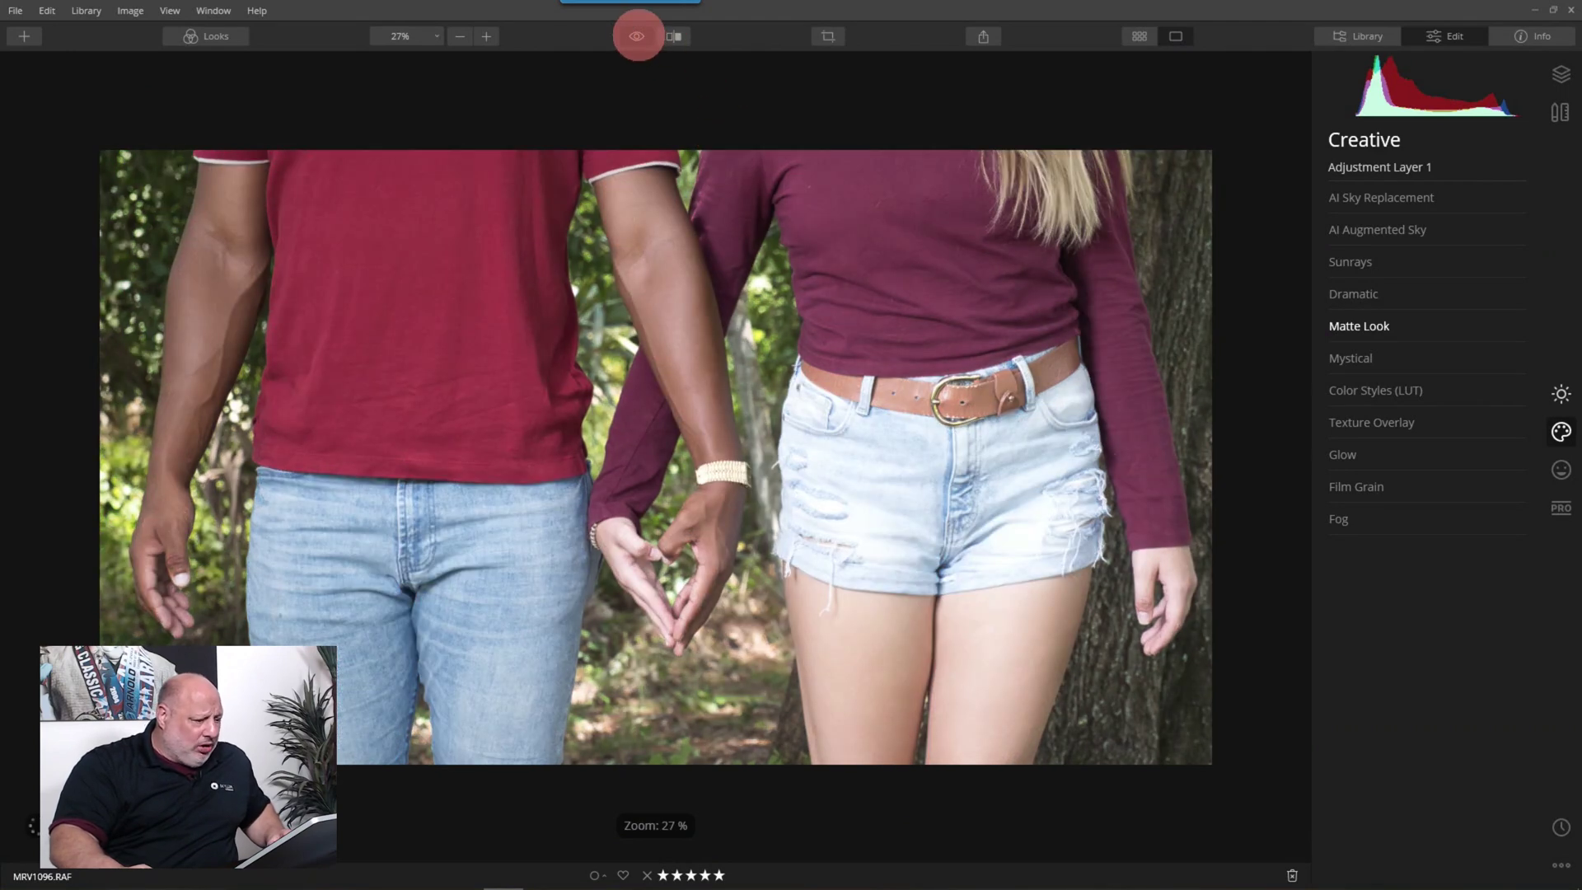
left_click(637, 37)
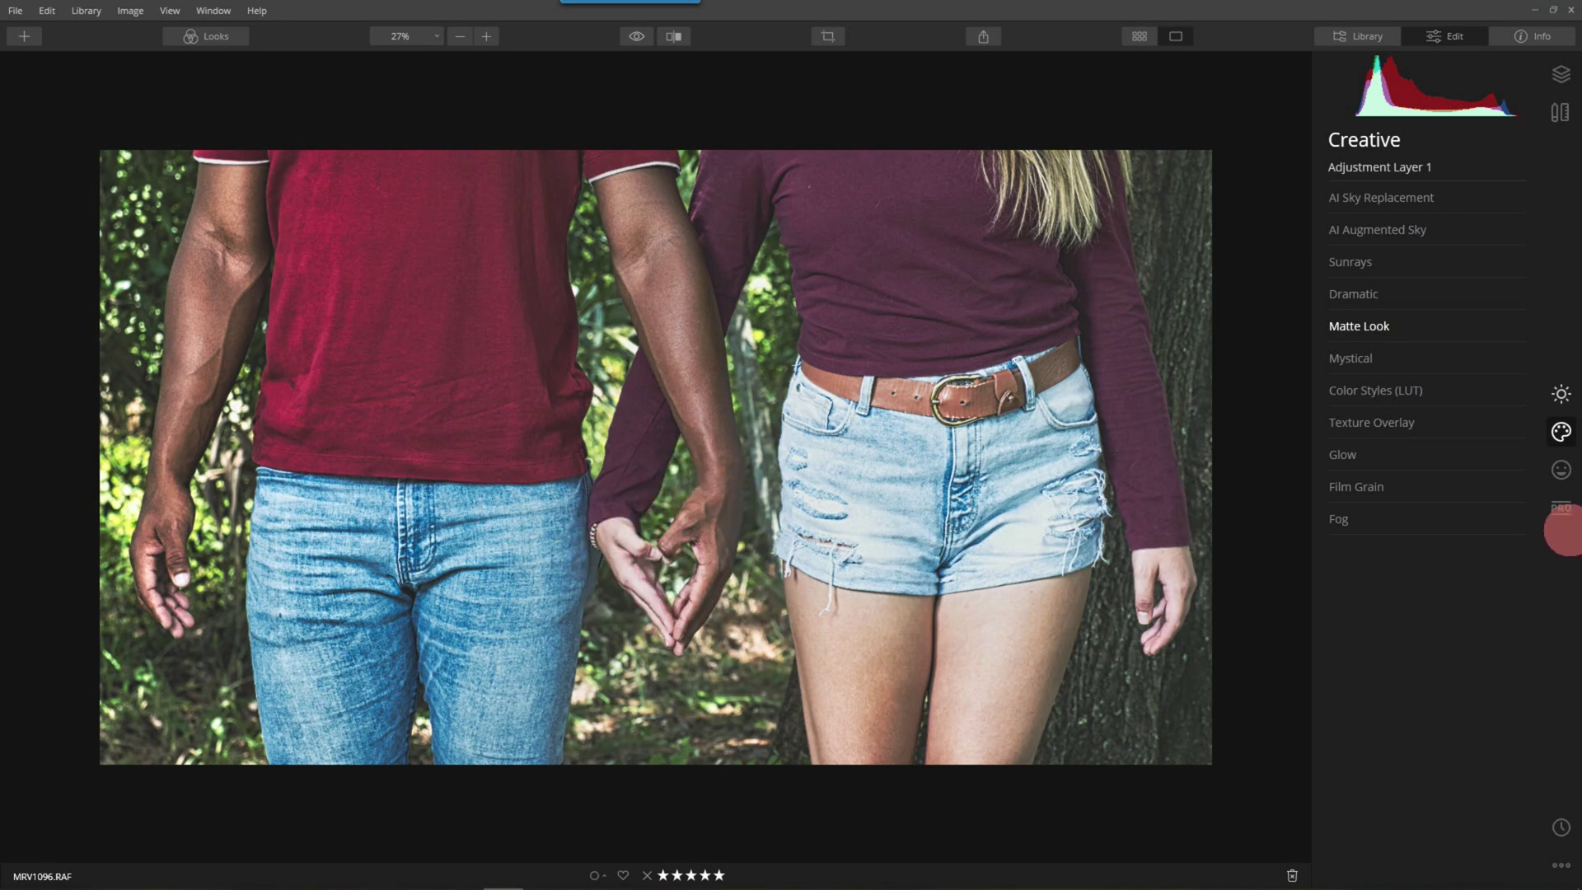
Start painting with the Professional Dodge & Burn adjustment and set the brush Strength to 23%.
left_click(1561, 509)
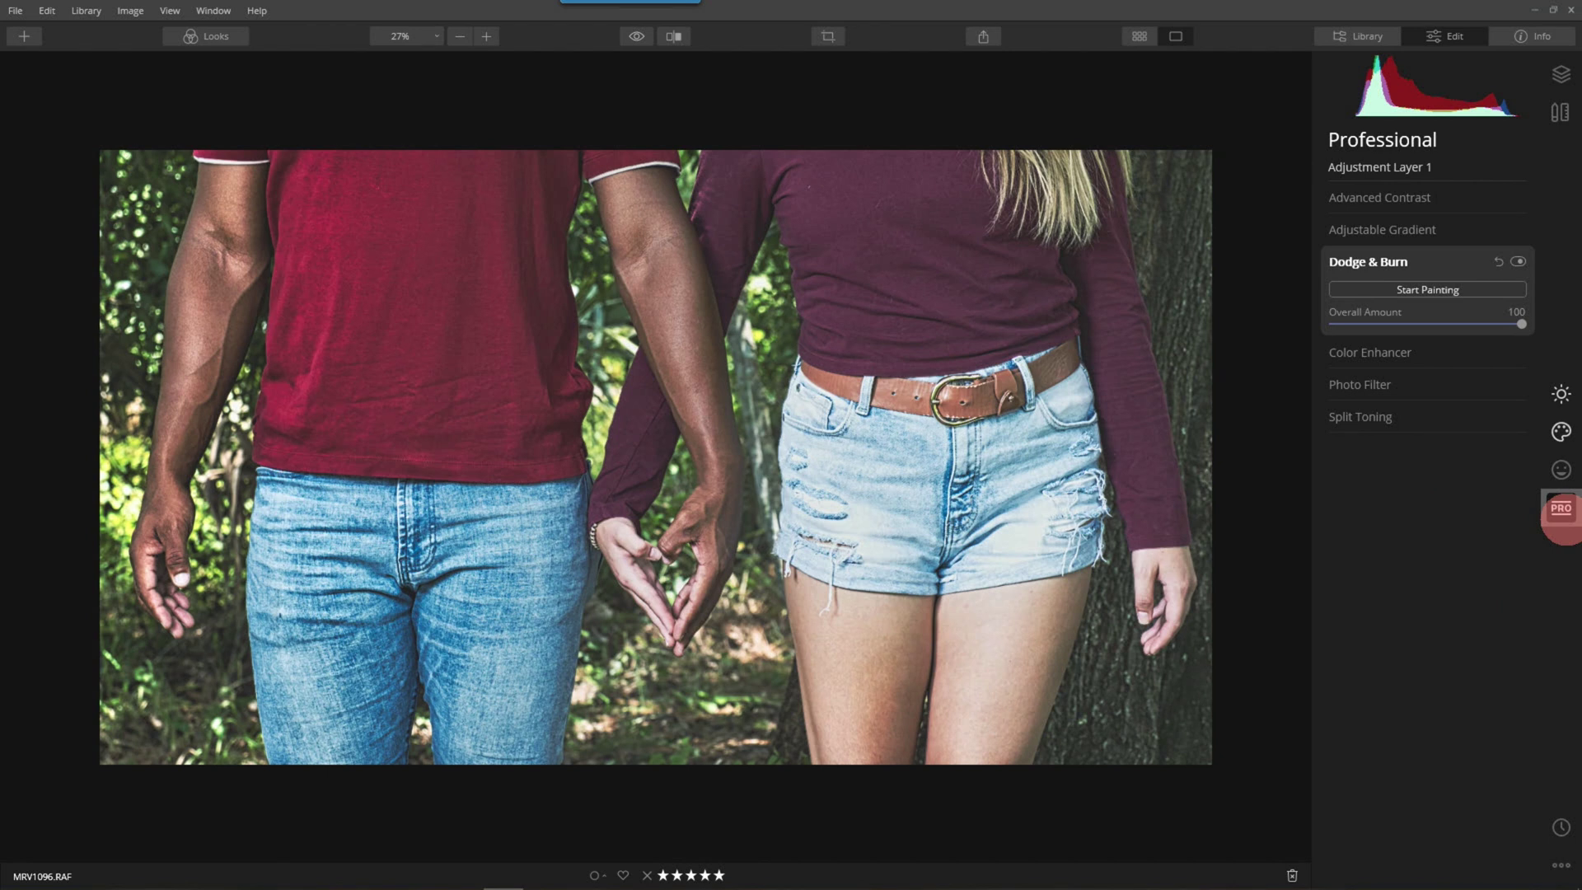
left_click(1376, 262)
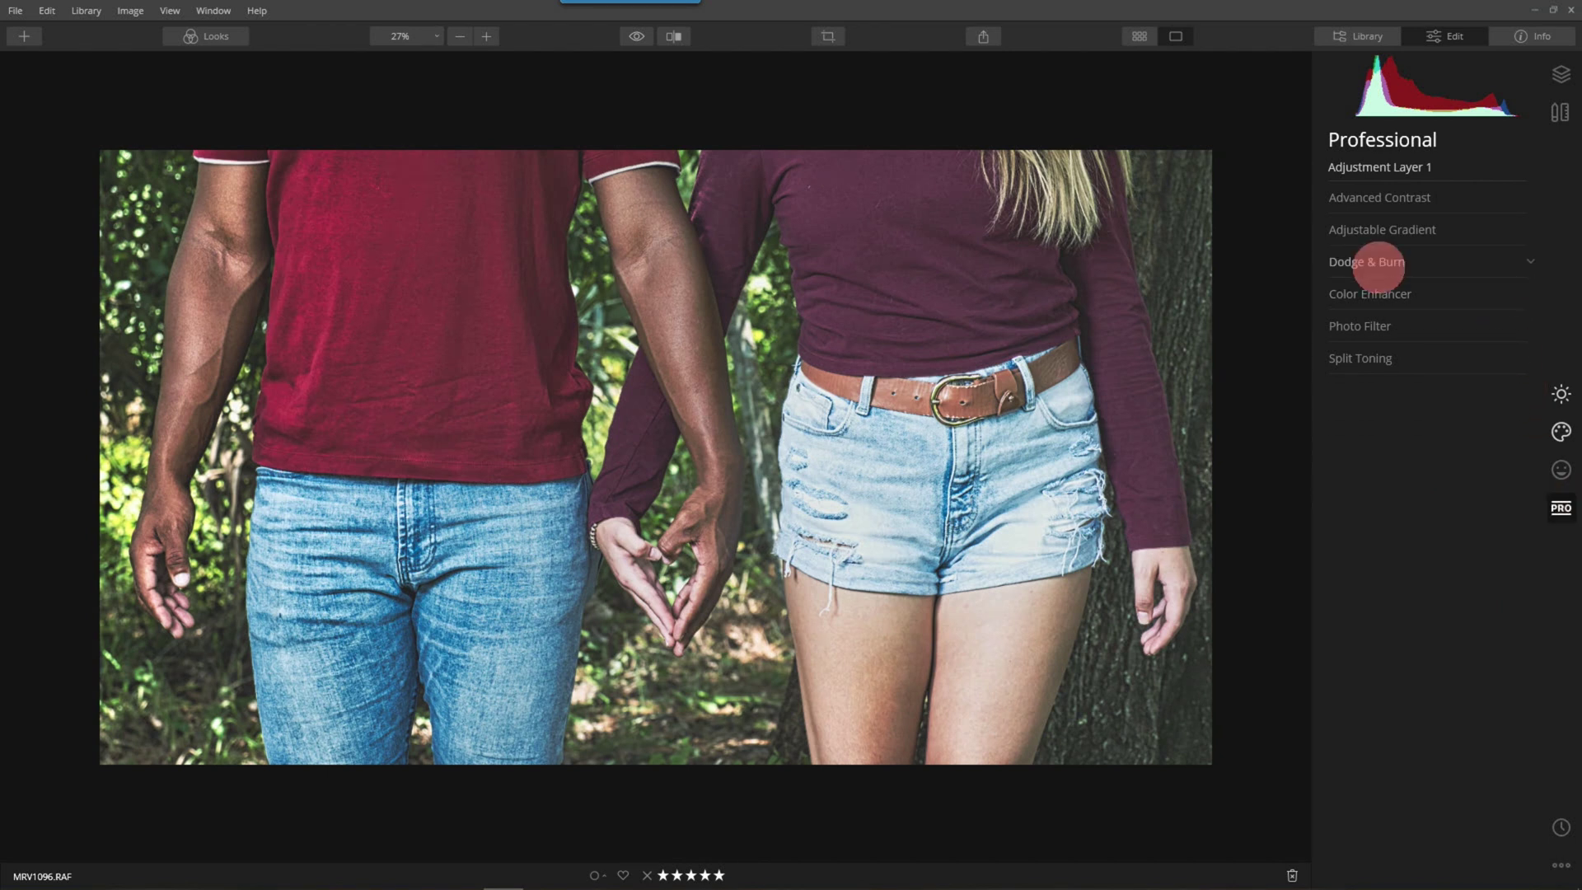
left_click(1379, 264)
left_click(1425, 291)
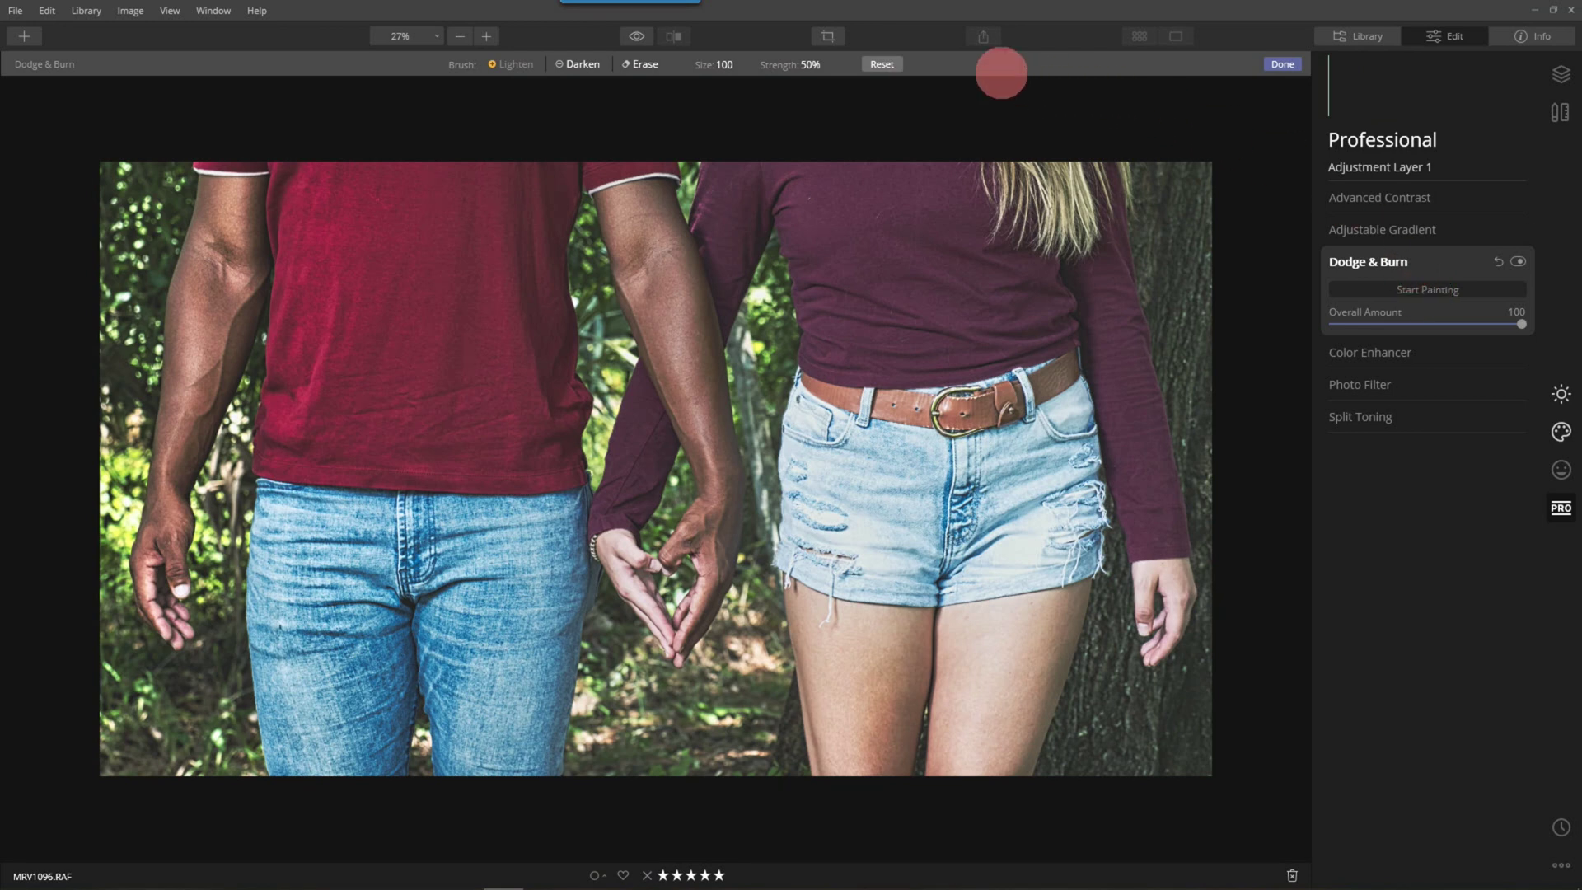
left_click(816, 66)
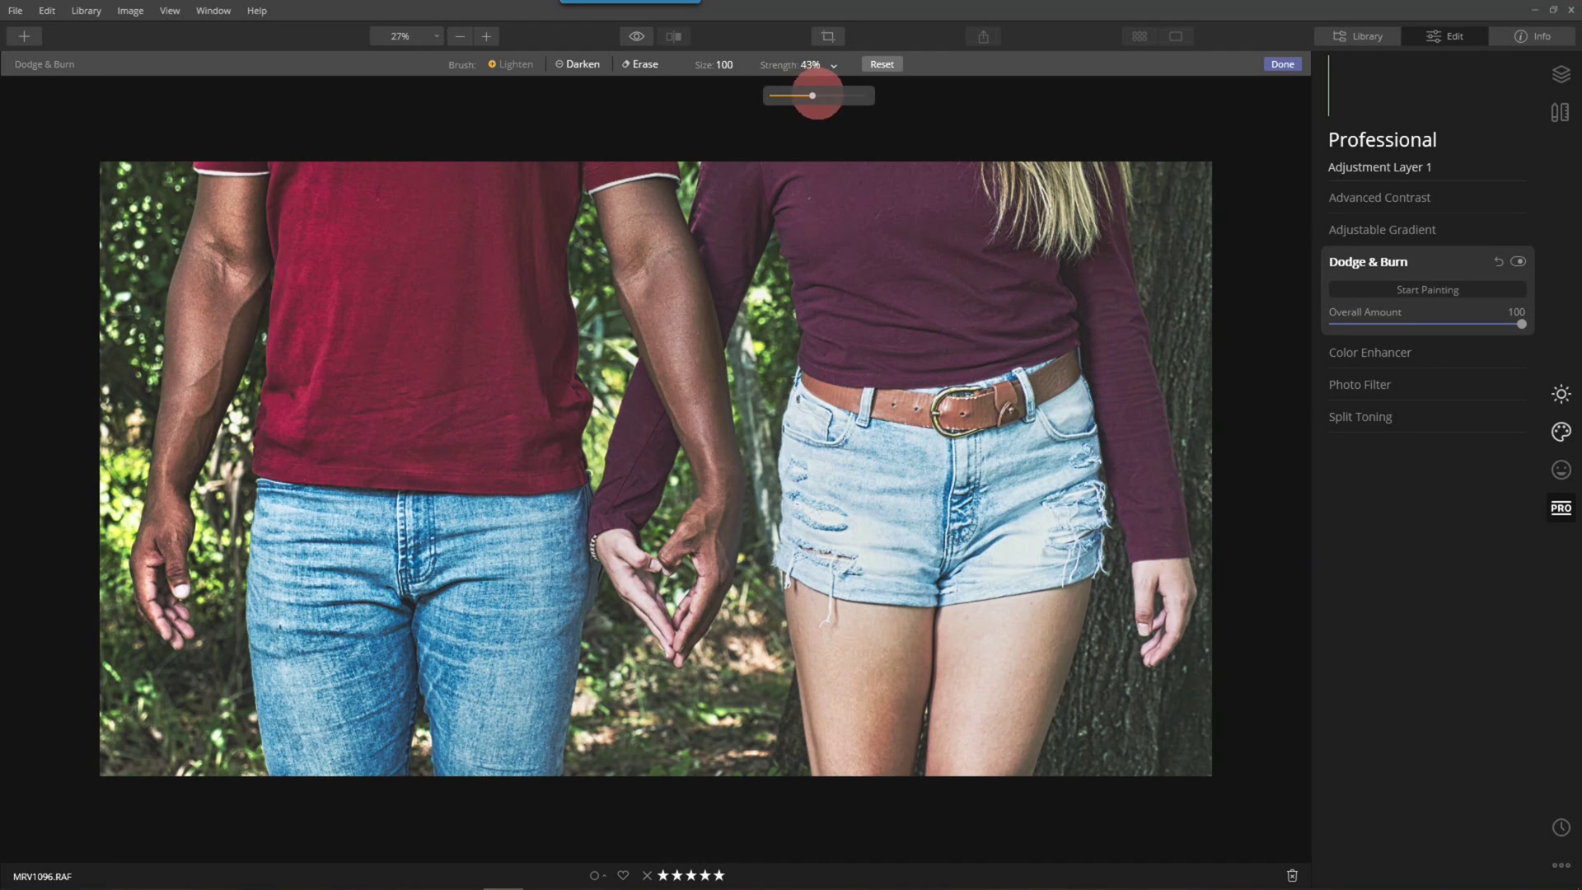
left_click_drag(812, 95, 789, 96)
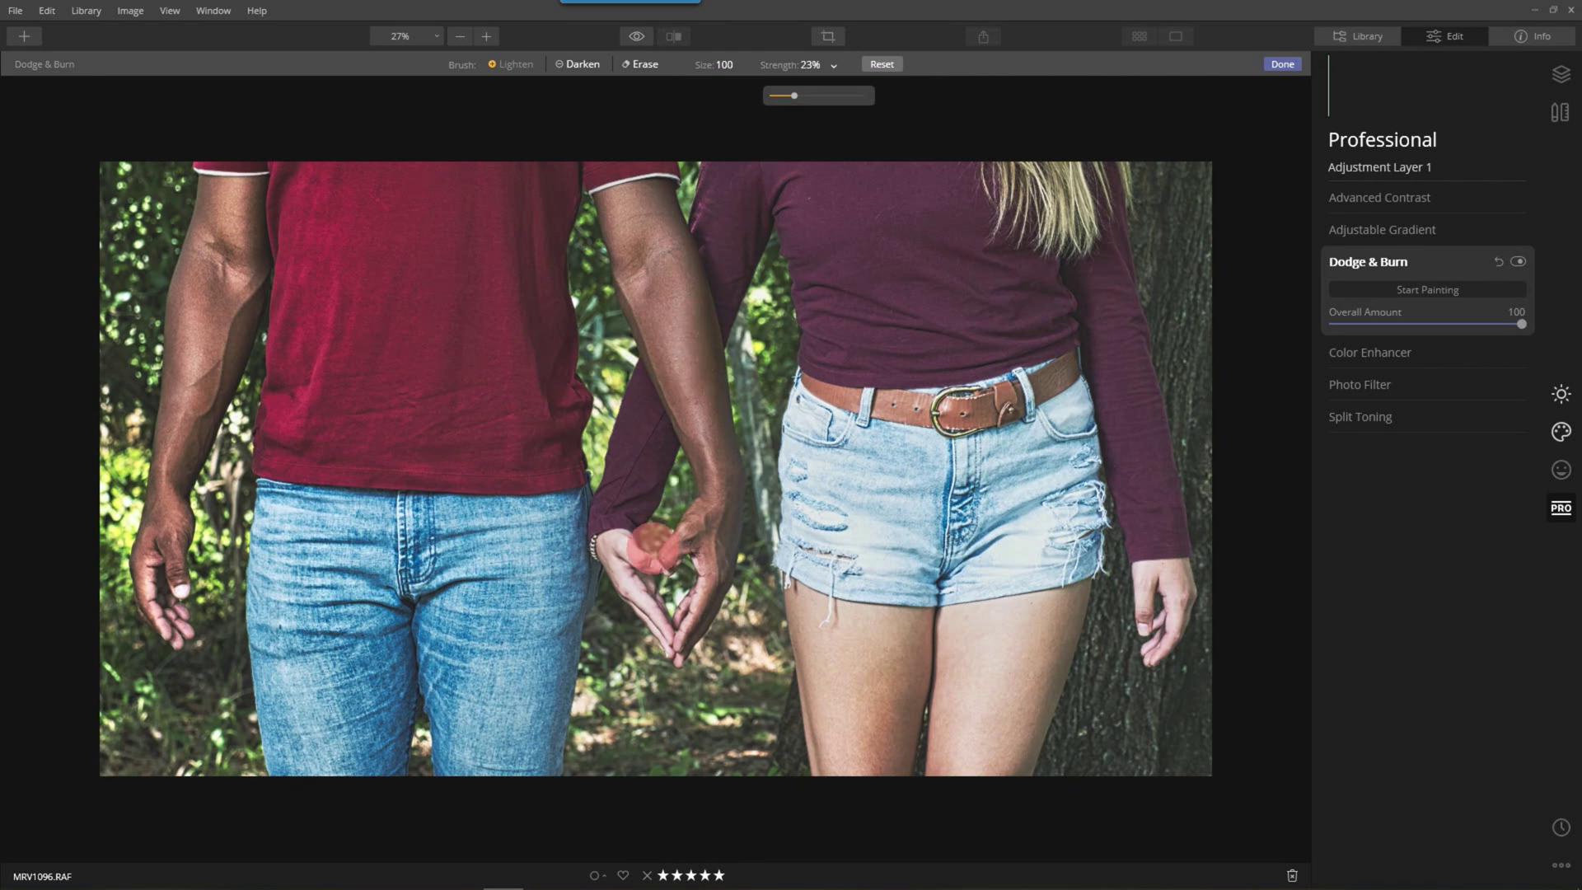
Enlarge the Lighten brush to size 244 and brighten the joined hands and the wrists above them.
key("bracketright")
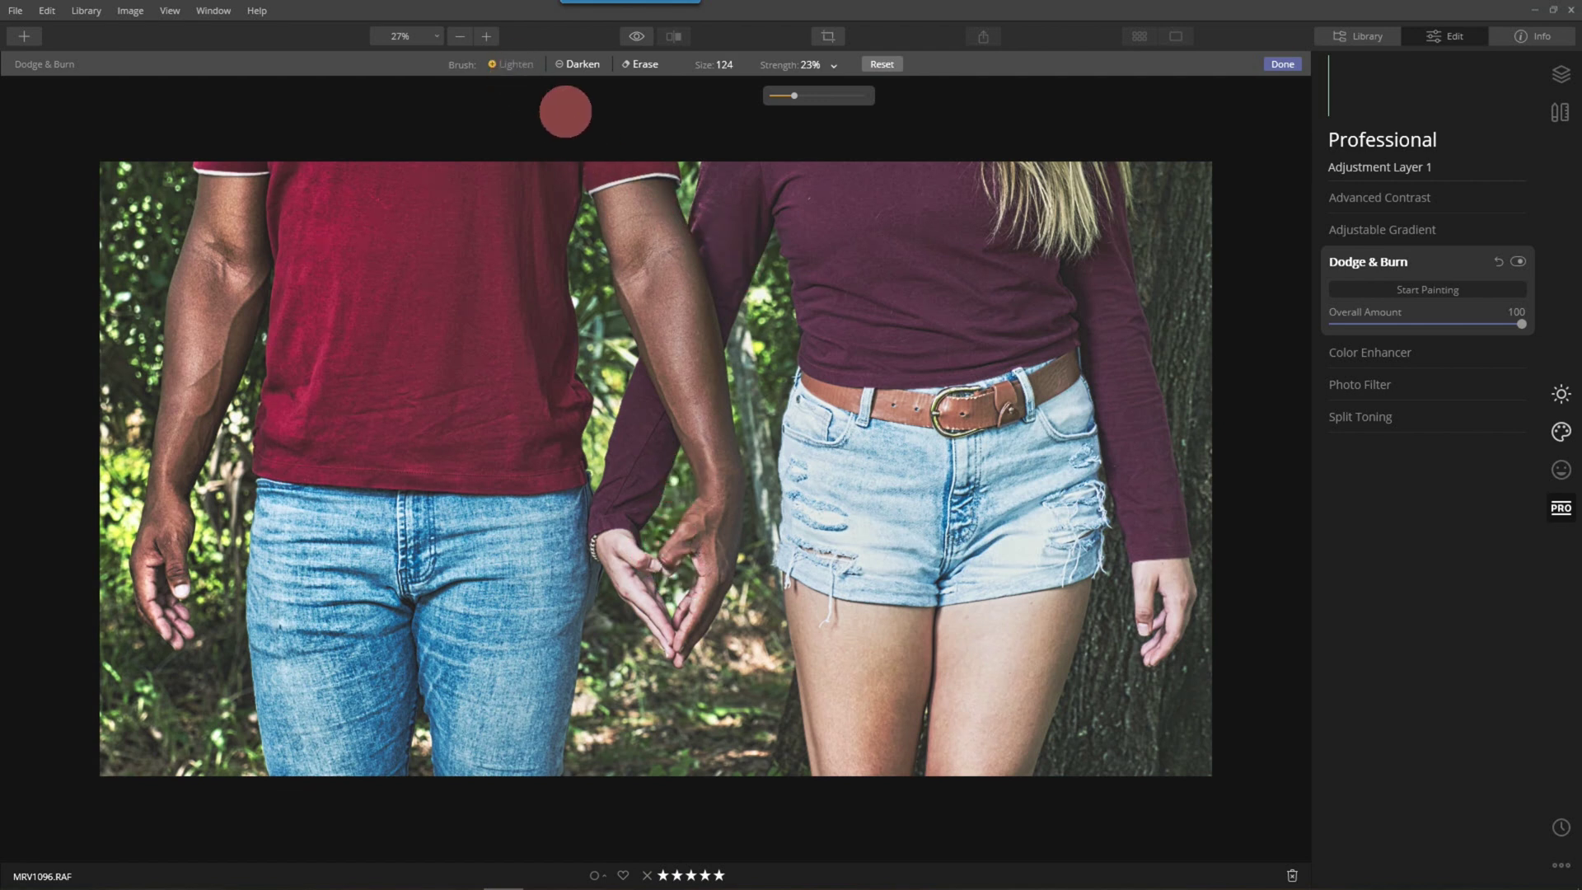
left_click(513, 64)
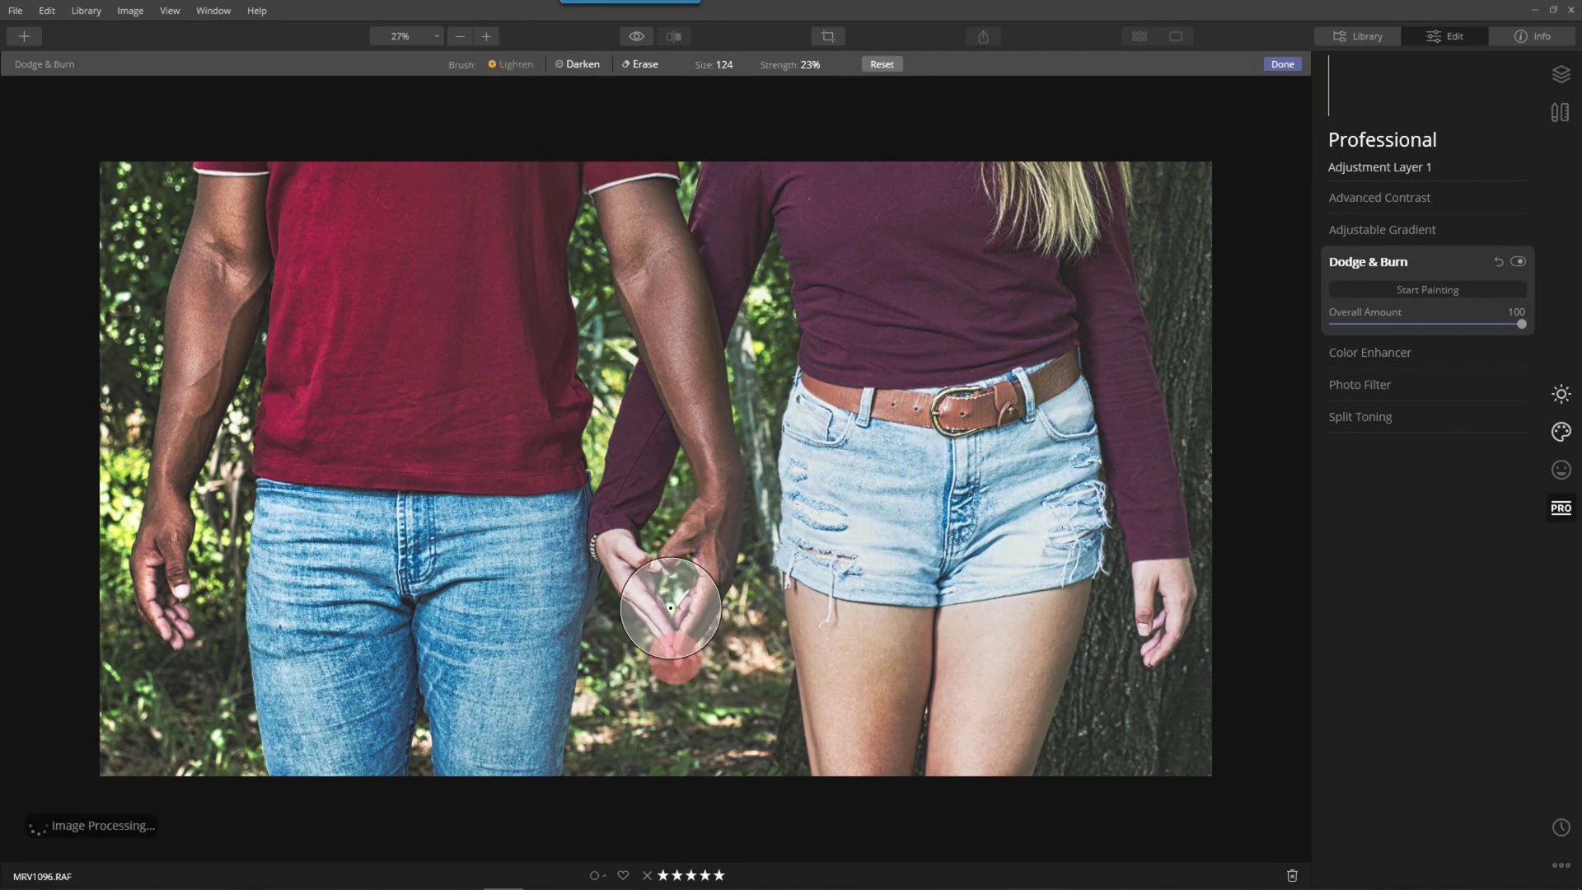
key("bracketright")
key("bracketright")
key("bracketright")
key("bracketright")
key("bracketright")
key("bracketright")
key("bracketright")
key("bracketright")
key("bracketright")
key("bracketright")
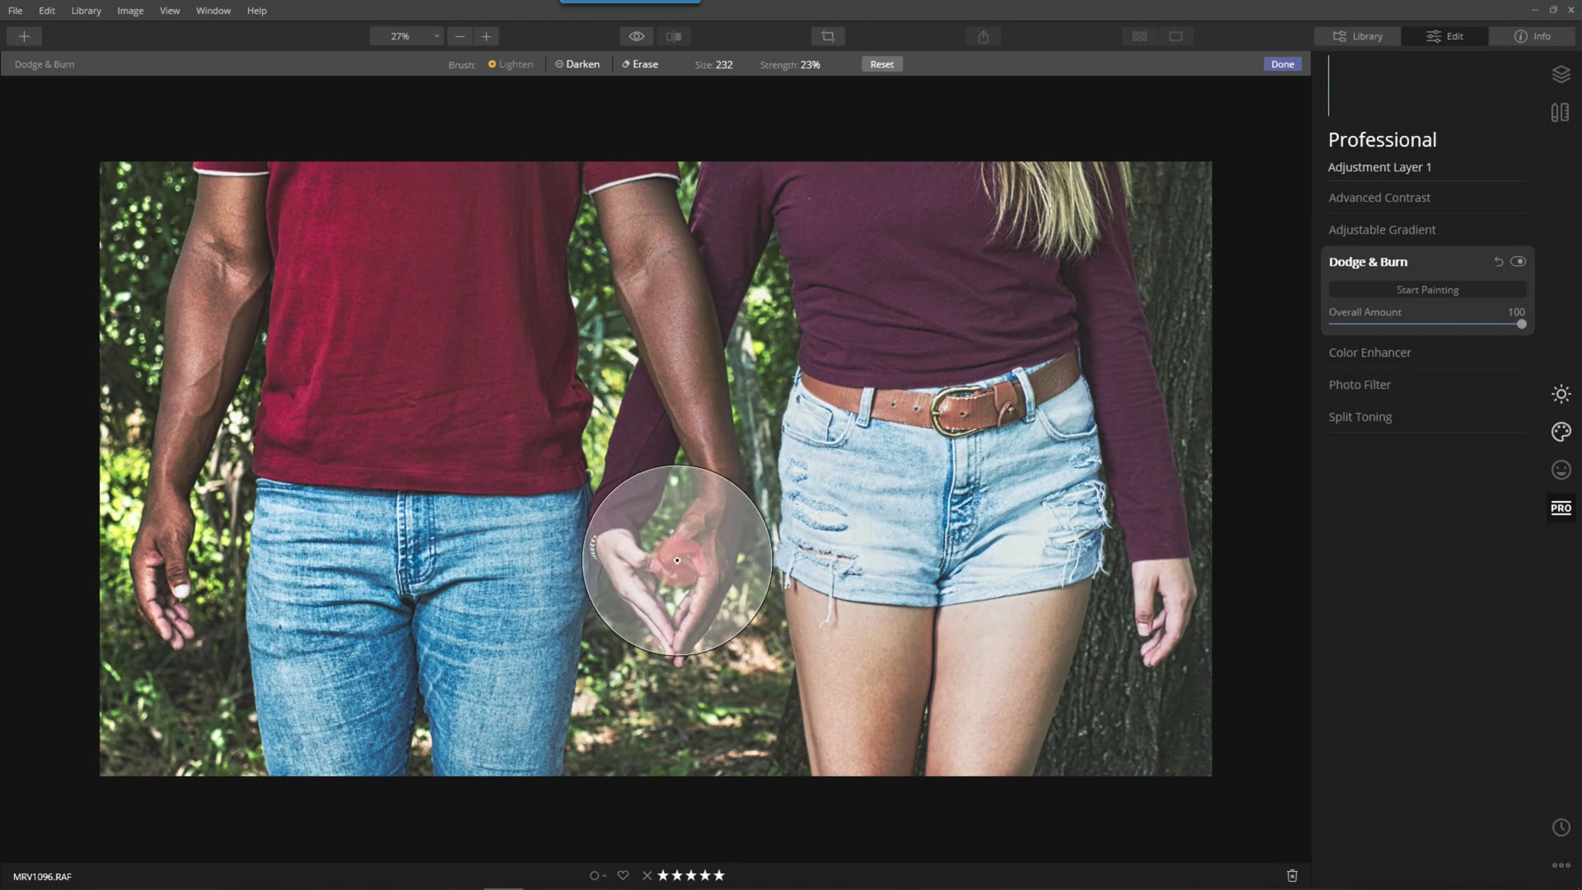
mouse_move(676, 551)
left_mouse_down()
mouse_move(678, 601)
mouse_move(671, 583)
mouse_move(962, 635)
mouse_move(618, 459)
mouse_move(685, 487)
left_mouse_up()
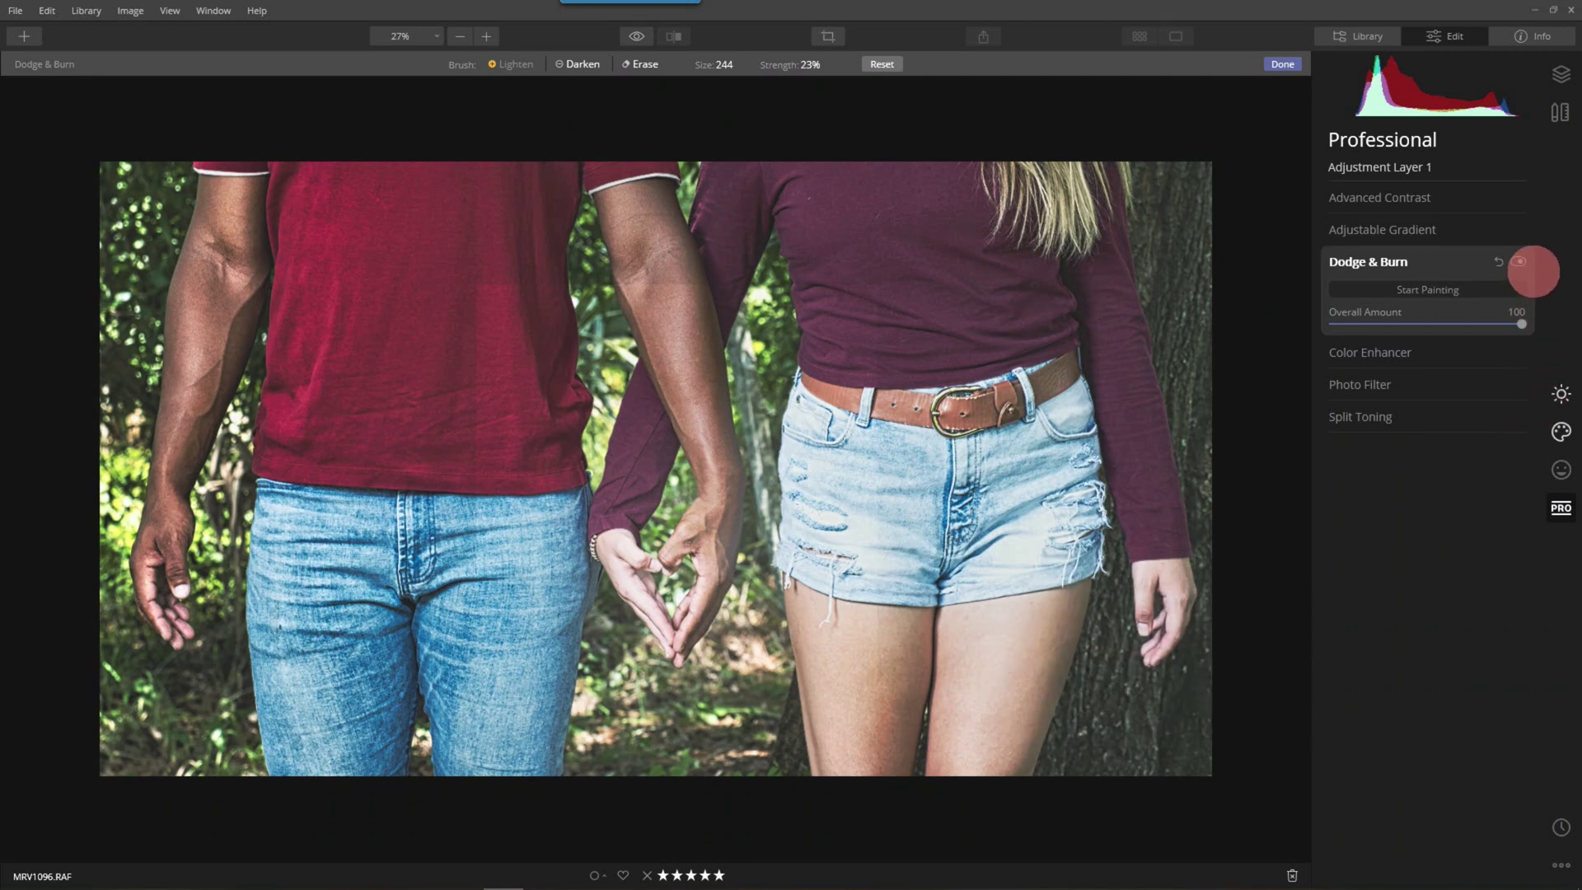
Compare the hands with Dodge & Burn disabled and enabled and at lower Overall Amounts, ending at 100.
left_click(1519, 262)
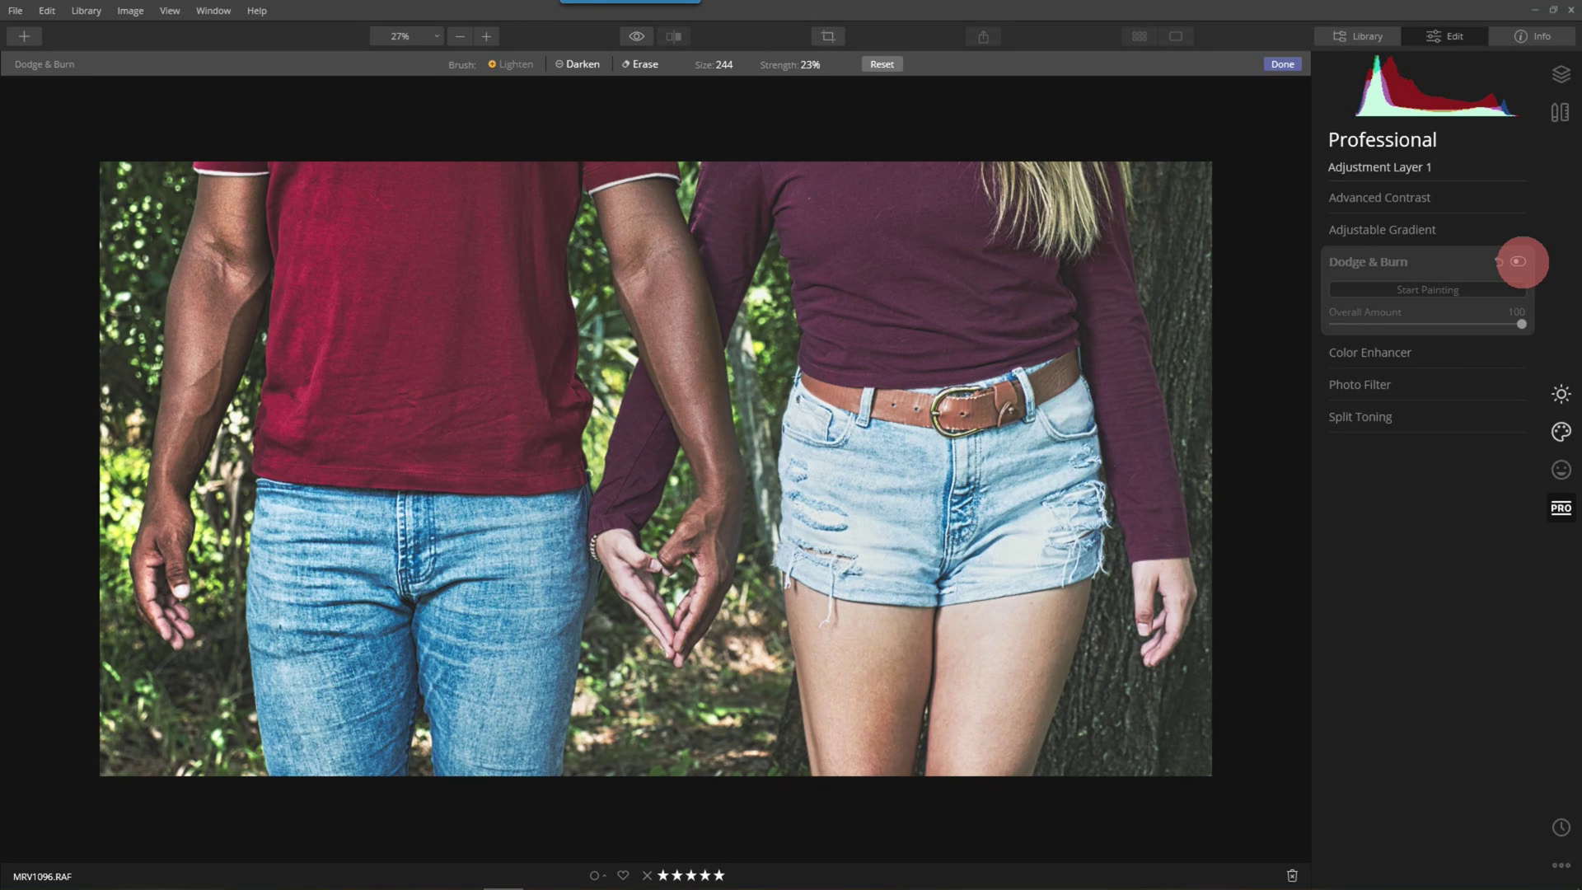
left_click(1519, 261)
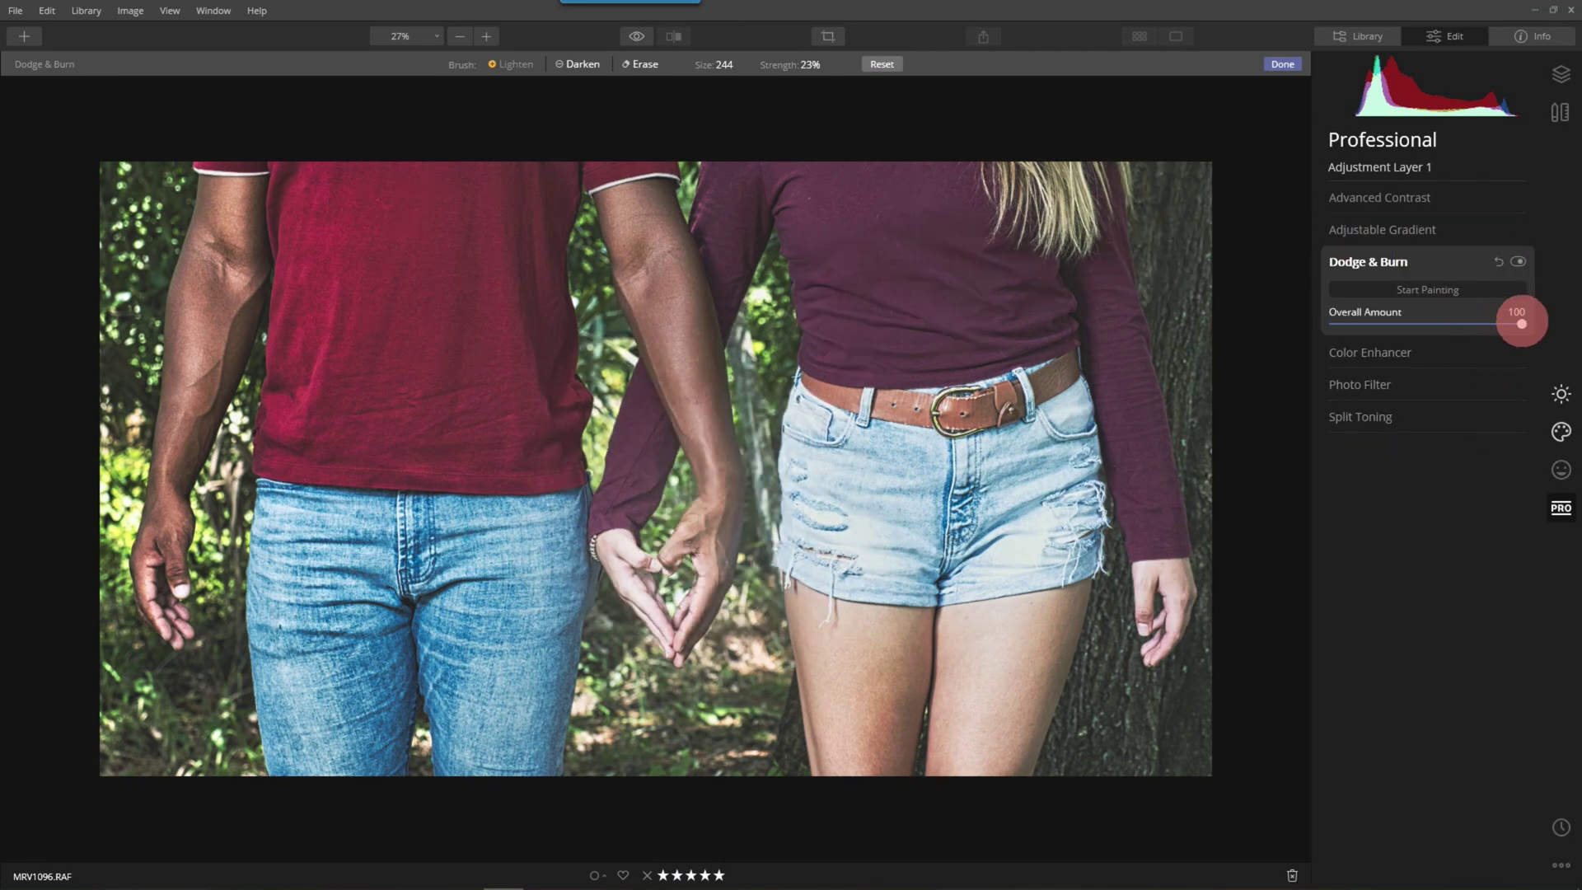
left_click_drag(1522, 324, 1344, 323)
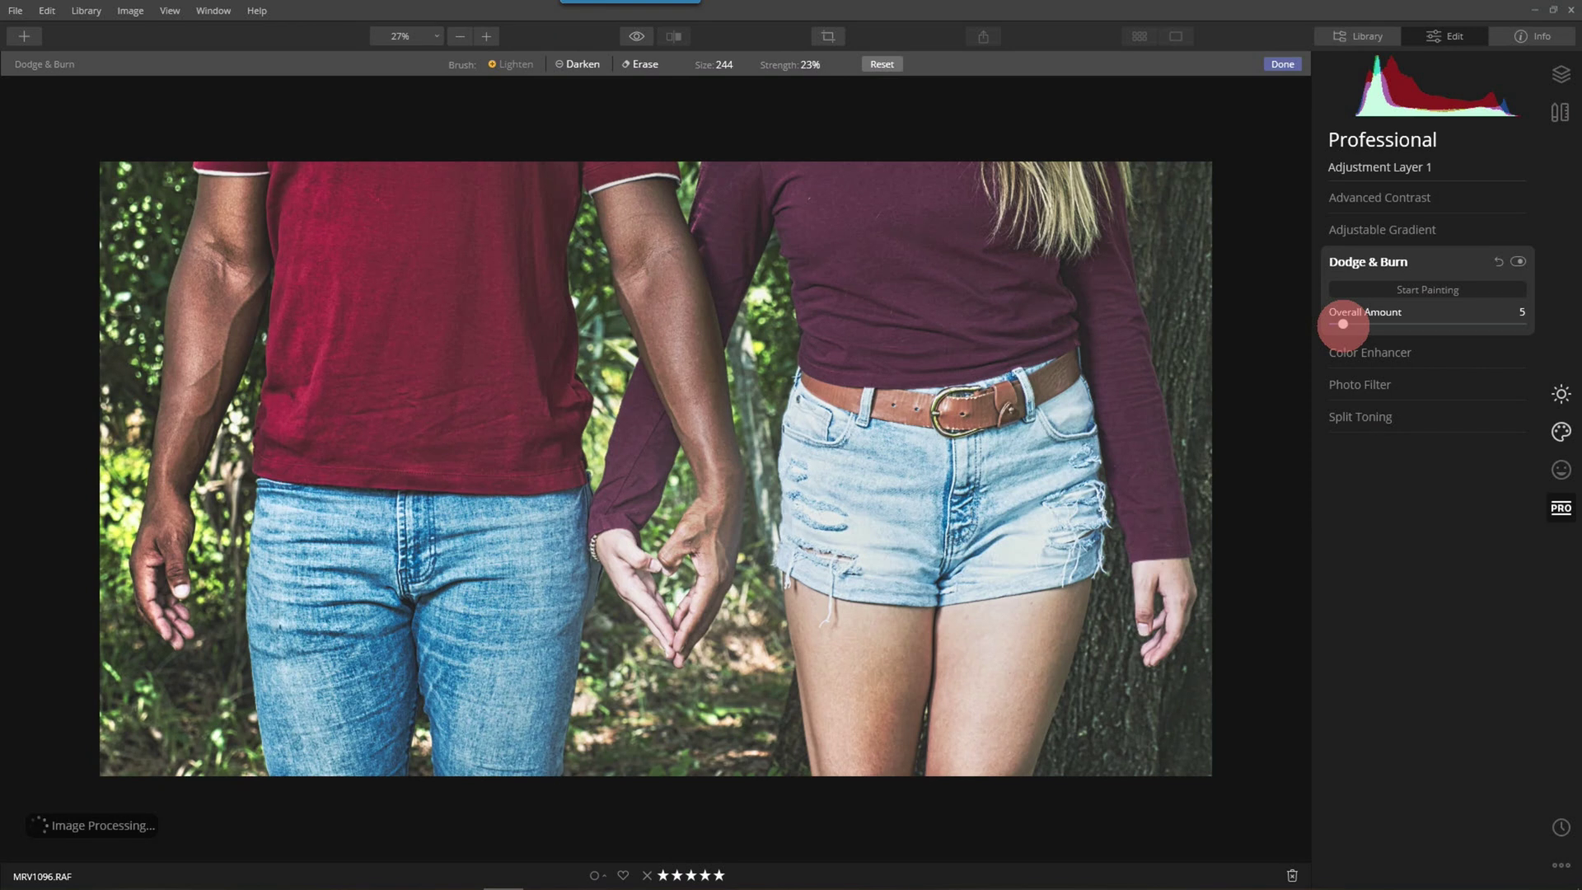
left_click_drag(1344, 324, 1454, 324)
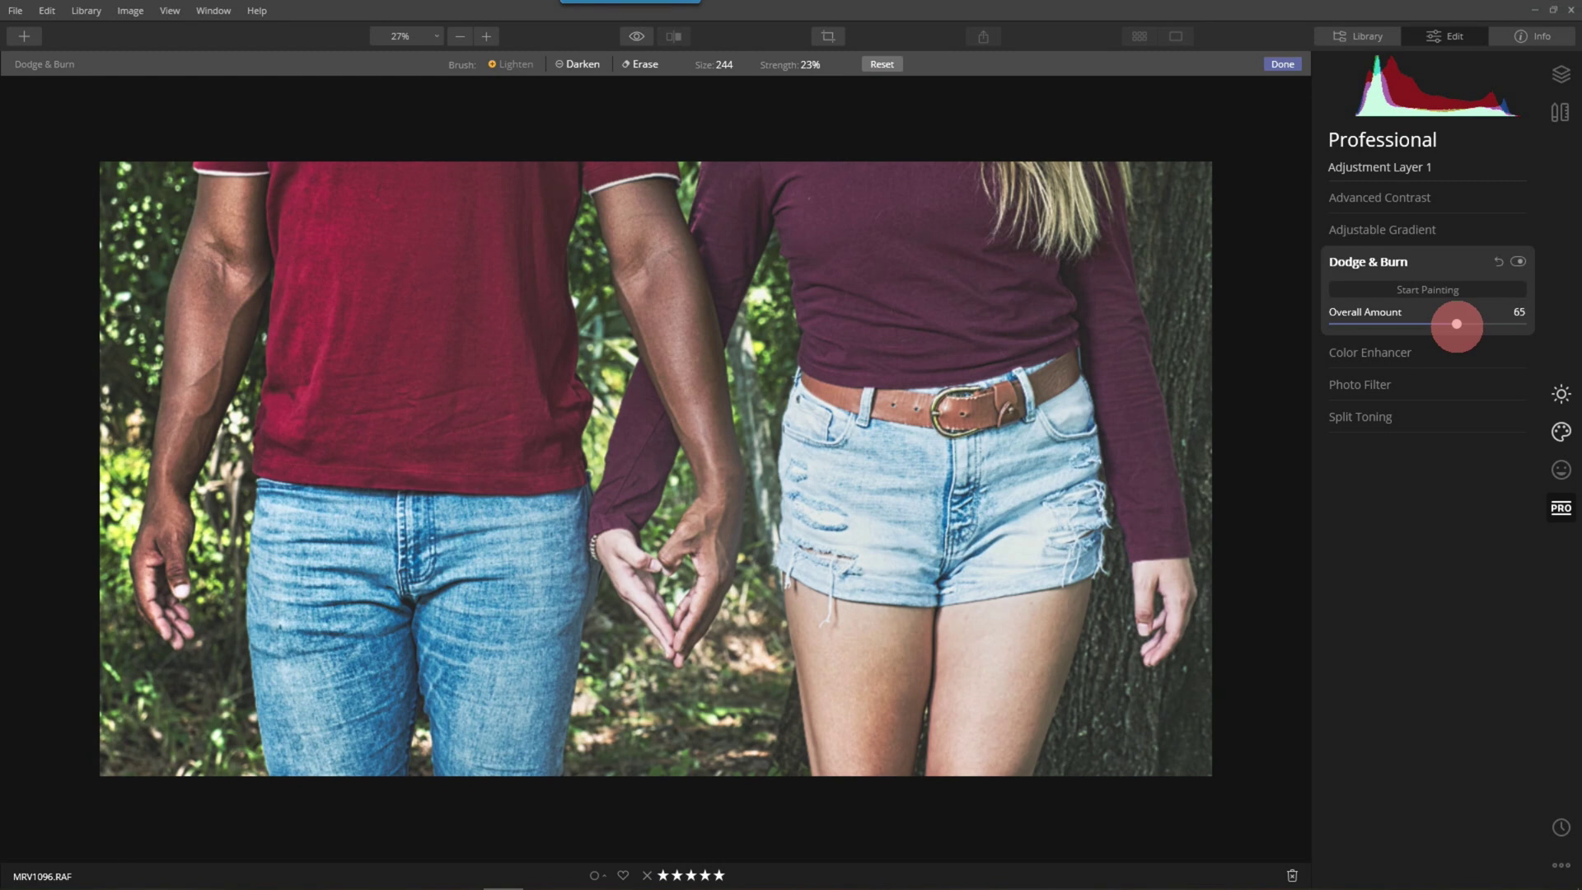
left_click_drag(1457, 324, 1554, 328)
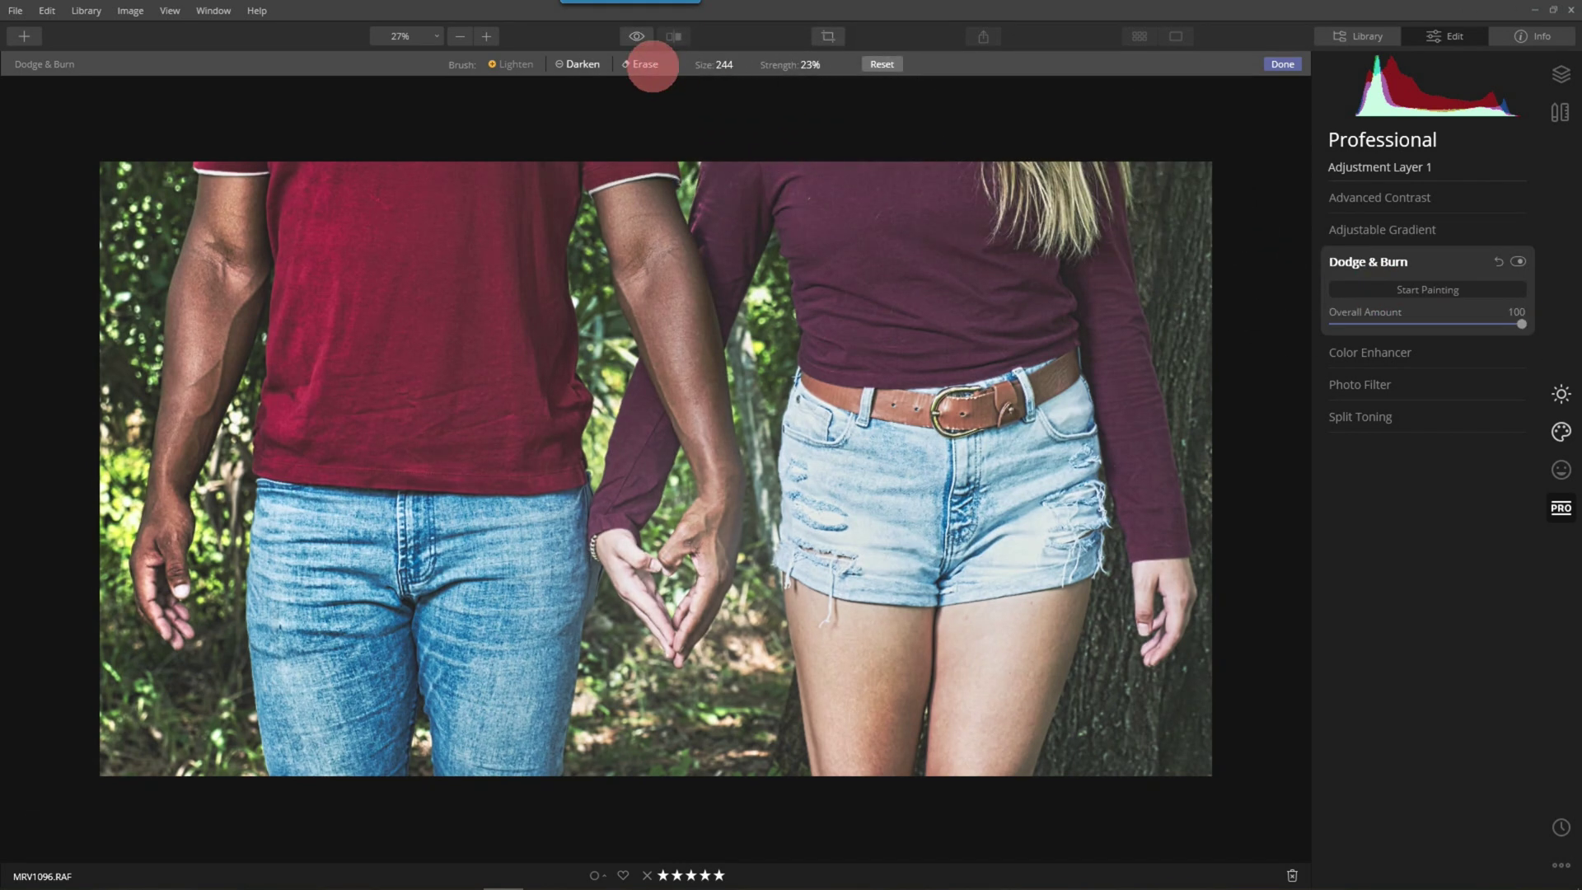
Set the Dodge & Burn Erase brush to 11% Strength and reduce its size to 172.
left_click(811, 64)
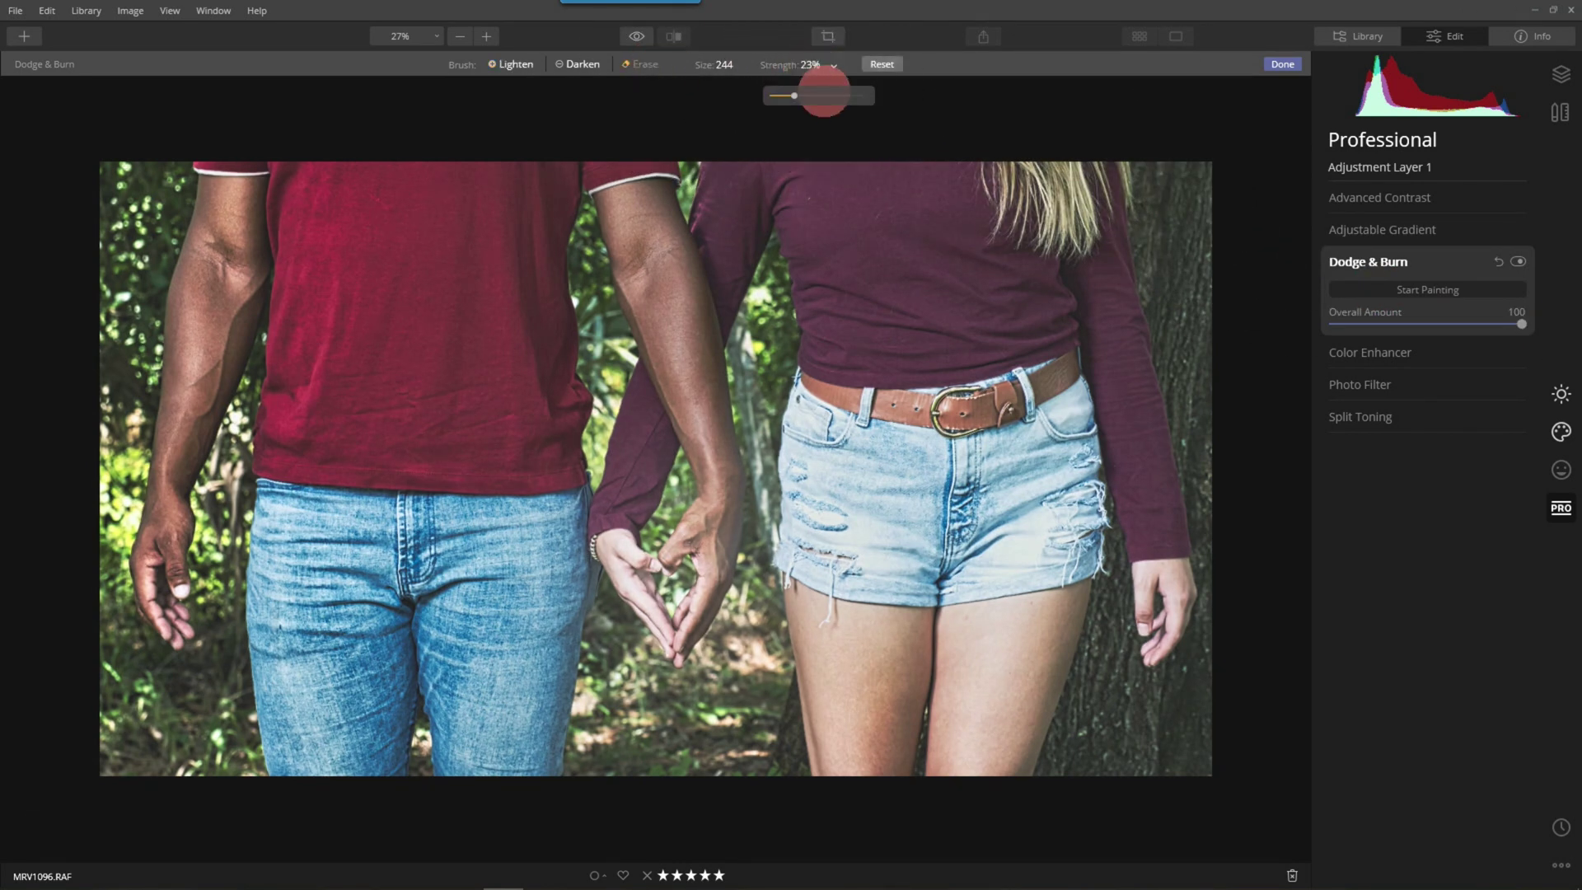
left_click_drag(794, 96, 783, 96)
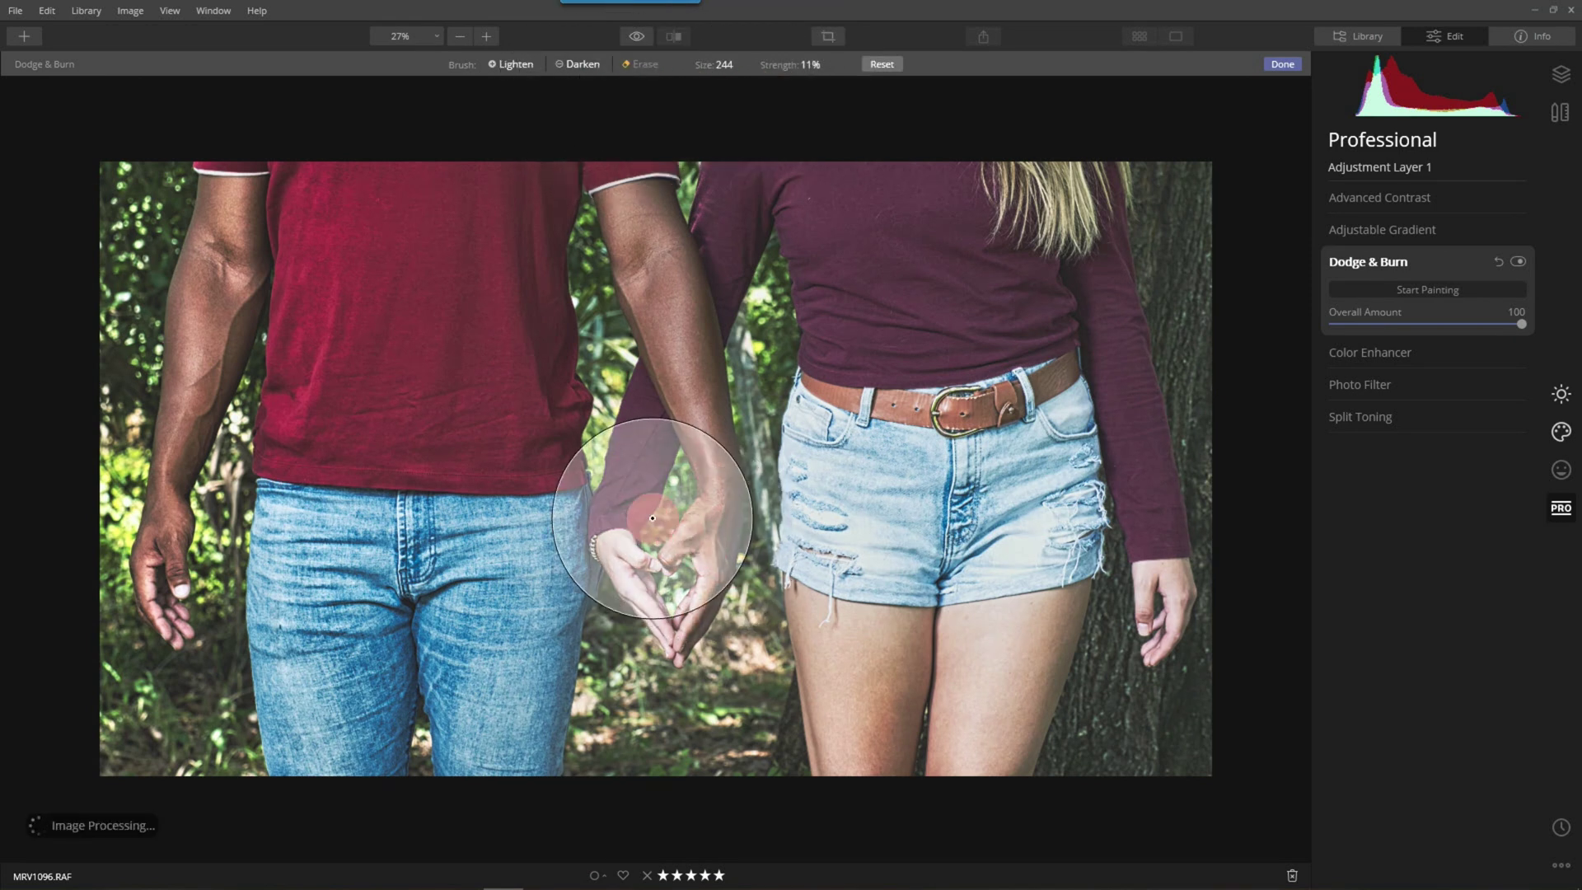
key("bracketleft")
key("bracketleft")
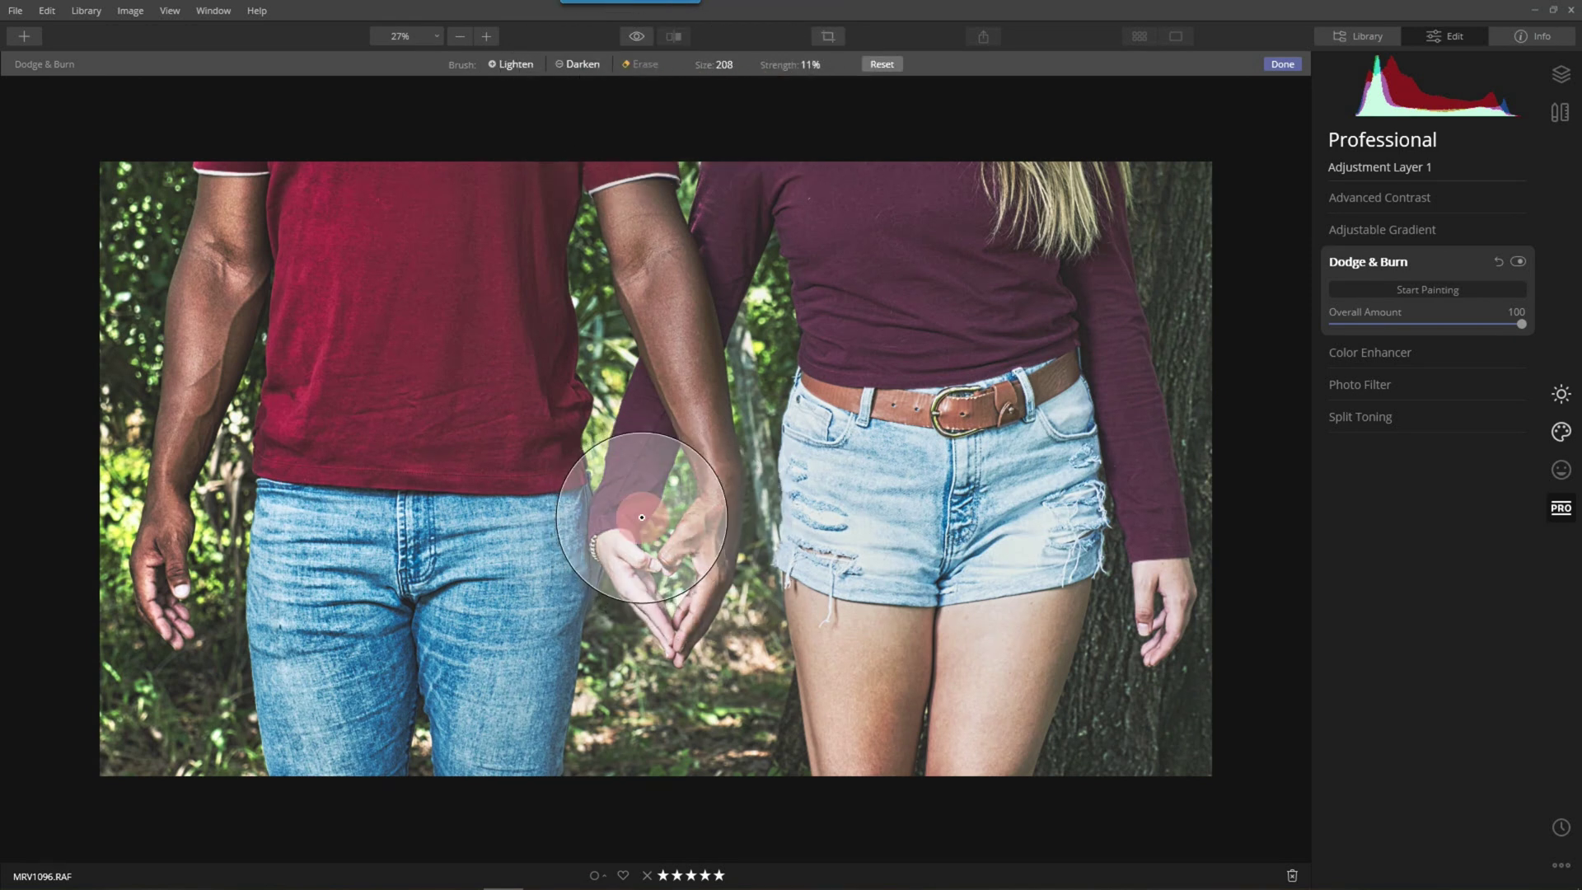
key("bracketleft")
key("bracketleft")
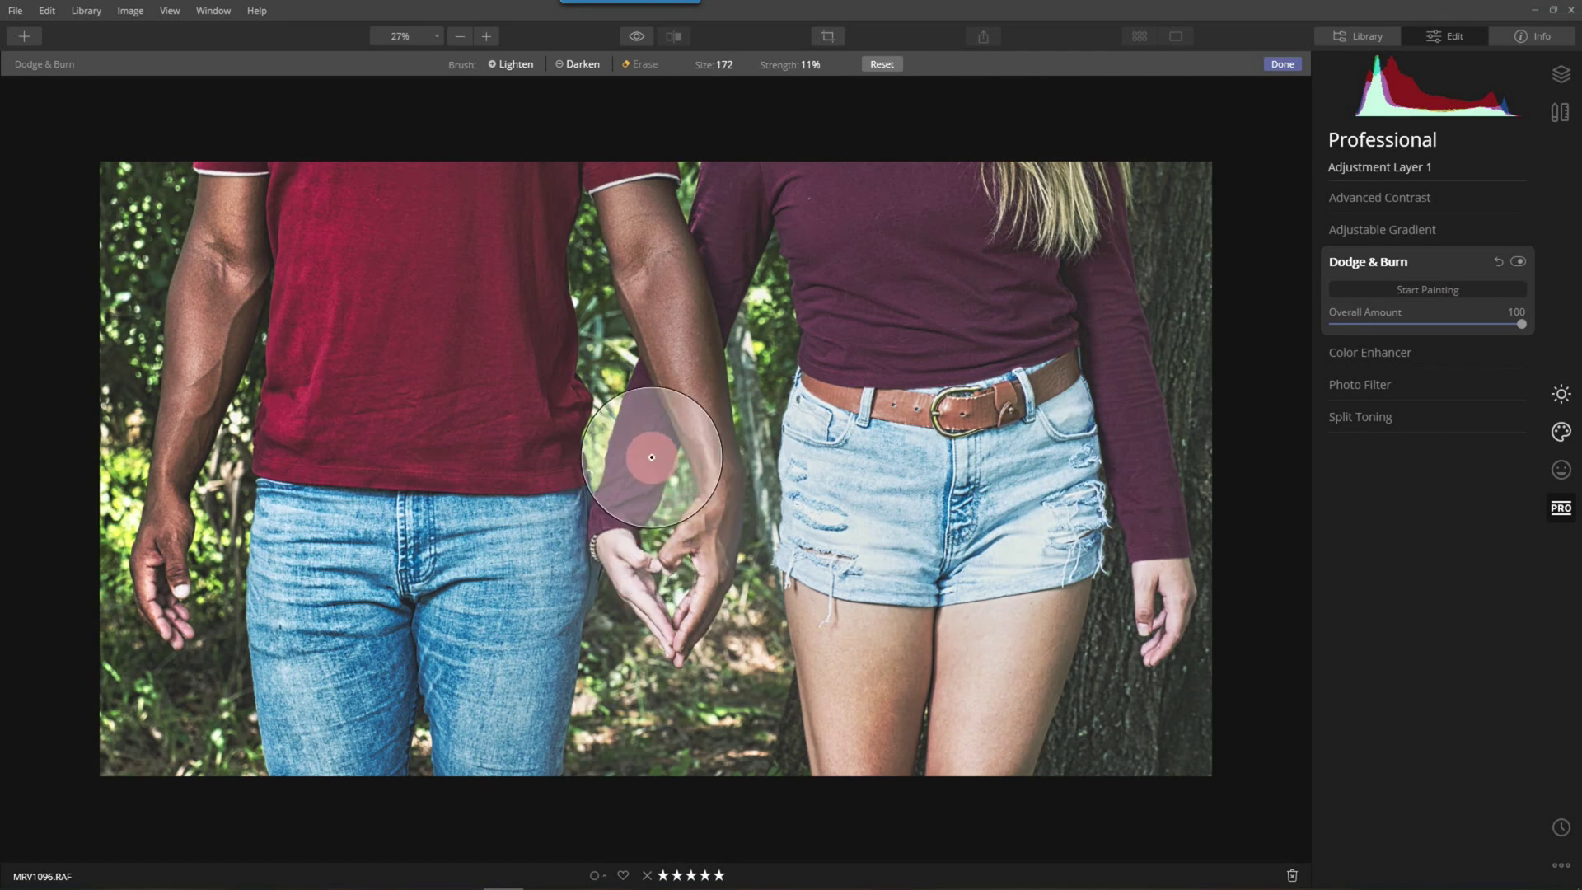
Erase excess Dodge & Burn lightening from the background around the joined hands and from the front of the denim shorts.
left_click_drag(654, 447, 717, 459)
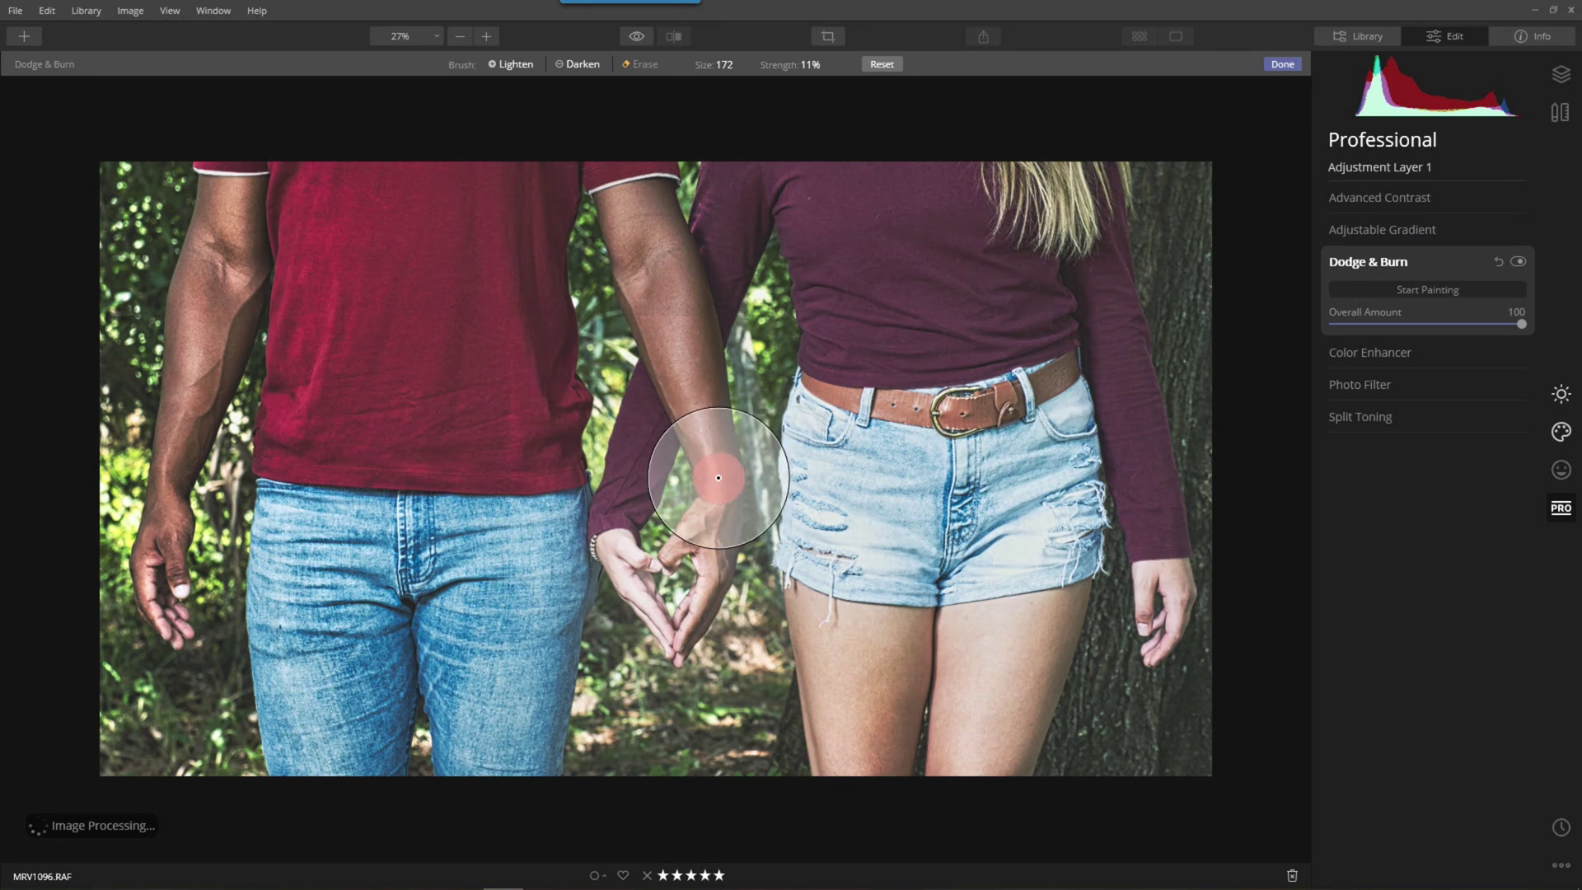
mouse_move(744, 582)
left_mouse_down()
mouse_move(744, 628)
mouse_move(655, 663)
mouse_move(644, 575)
mouse_move(743, 559)
mouse_move(672, 530)
mouse_move(684, 583)
left_mouse_up()
left_click(956, 564)
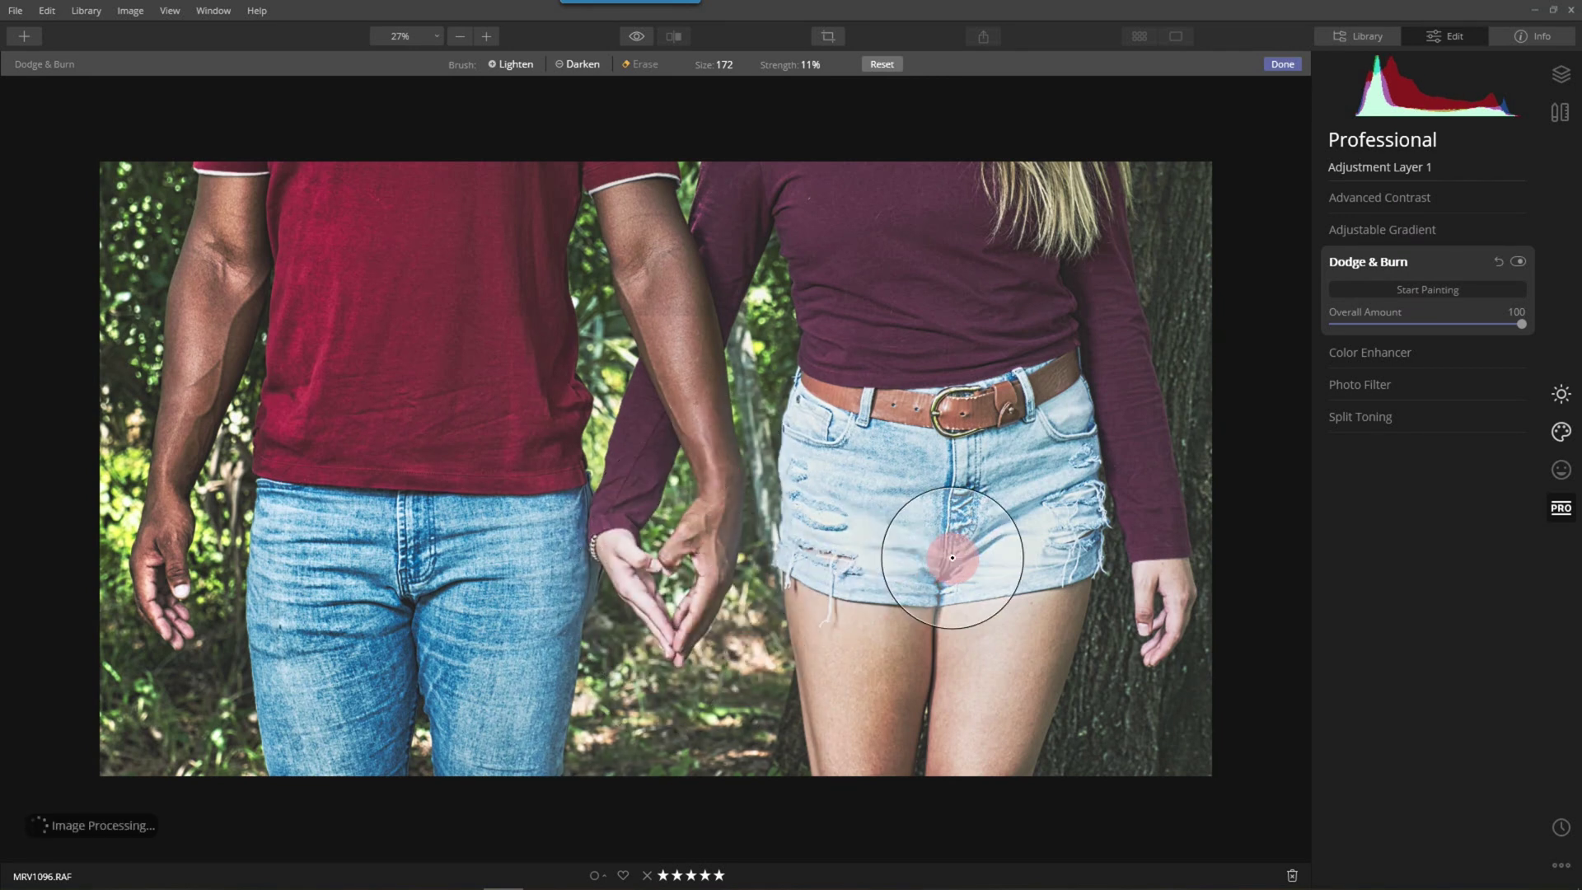
left_click(623, 615)
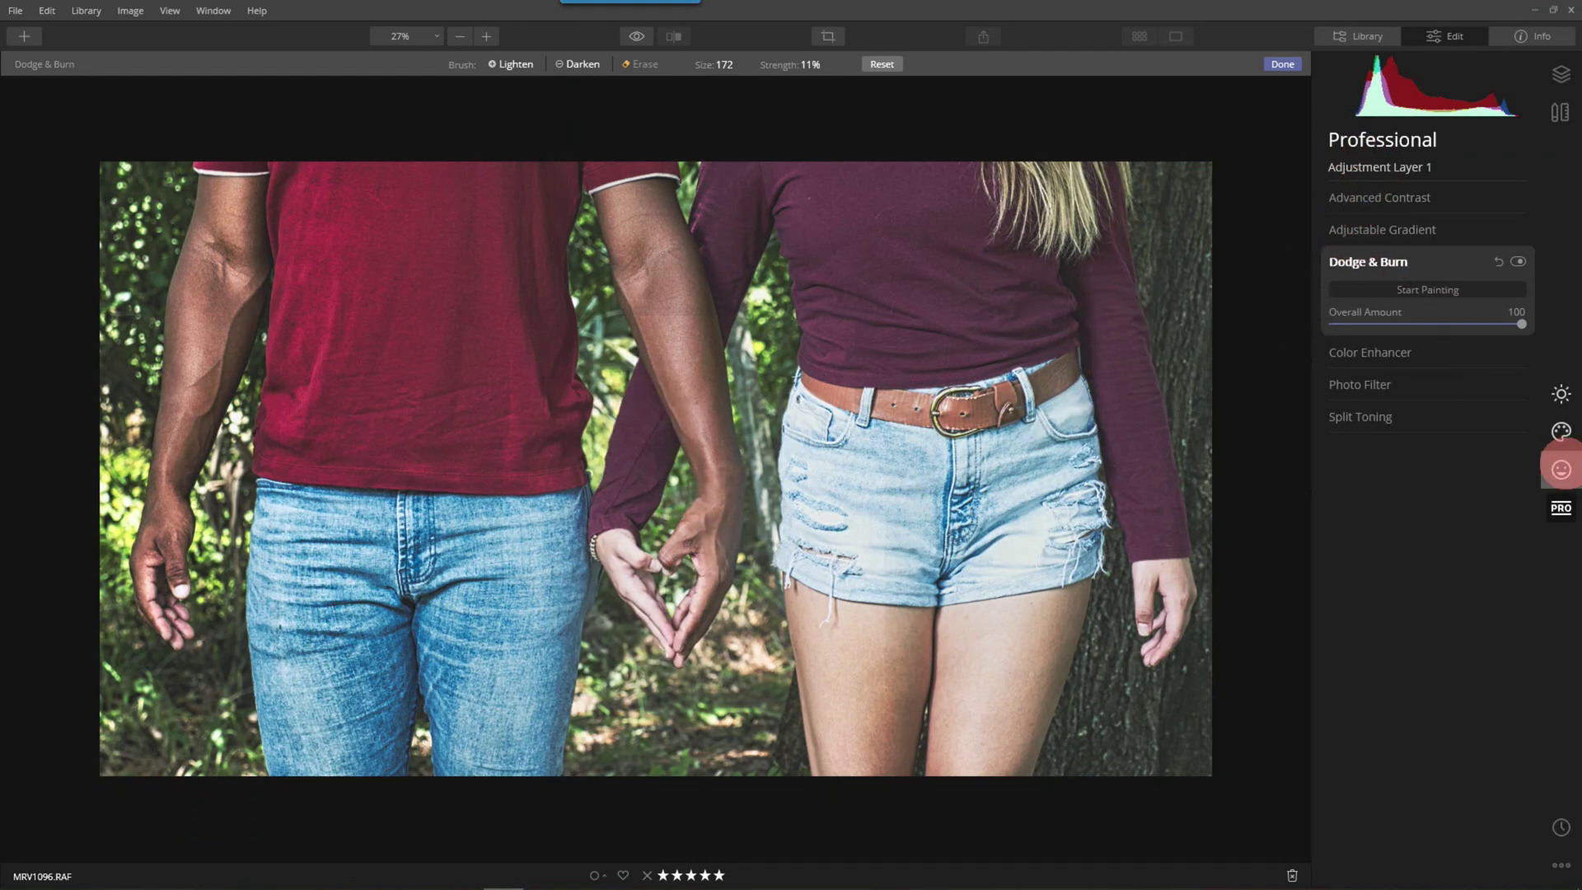
Compare the hands with Dodge & Burn disabled and enabled, leave it enabled and finish painting.
left_click(1519, 261)
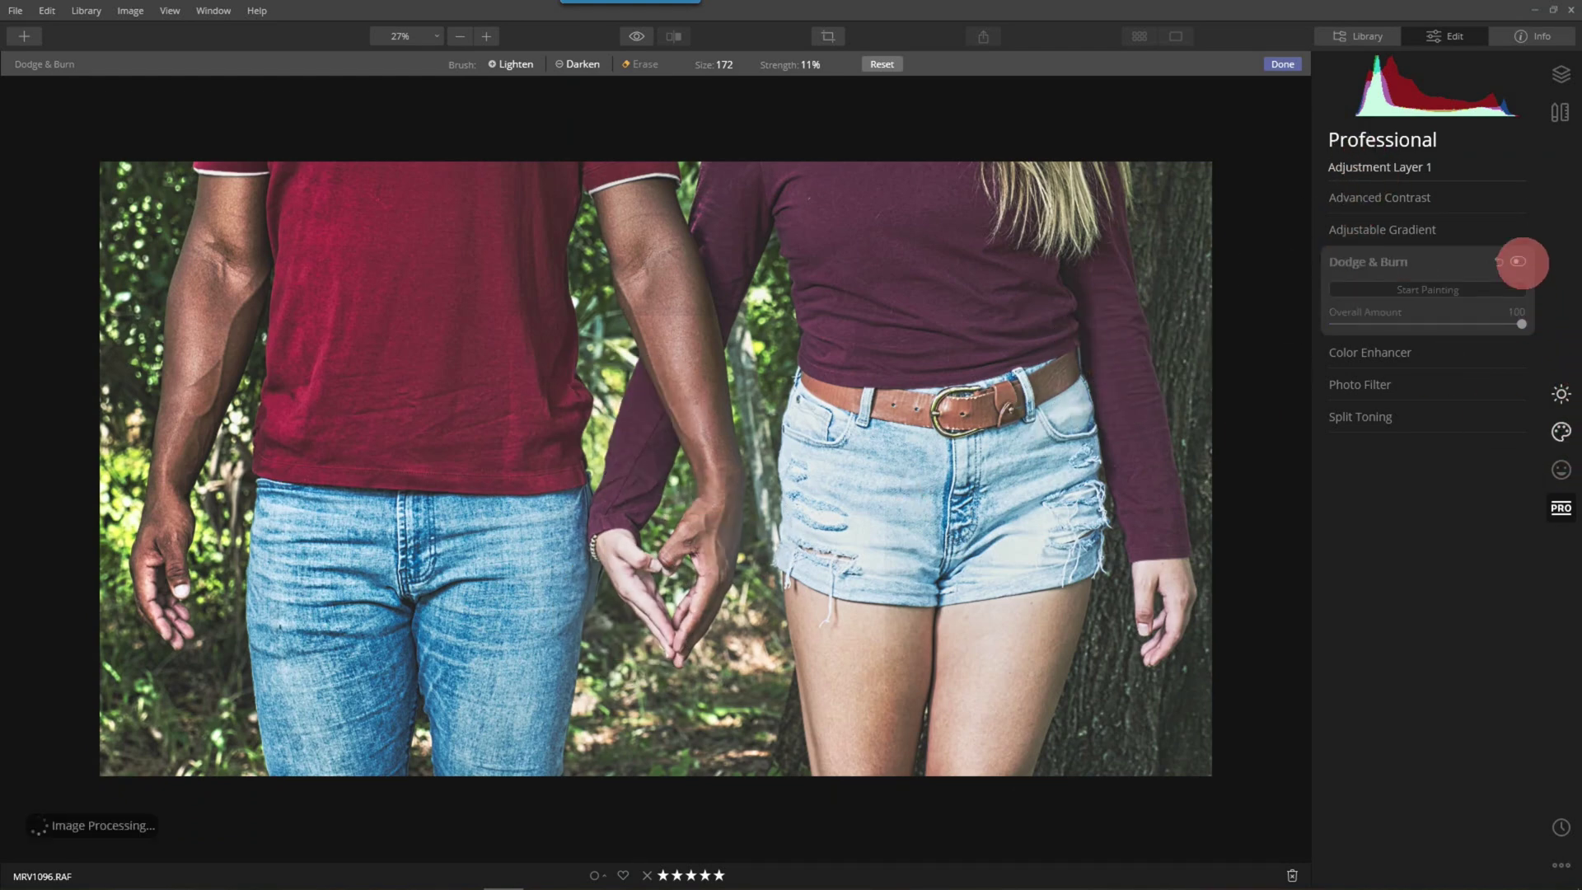
left_click(1519, 262)
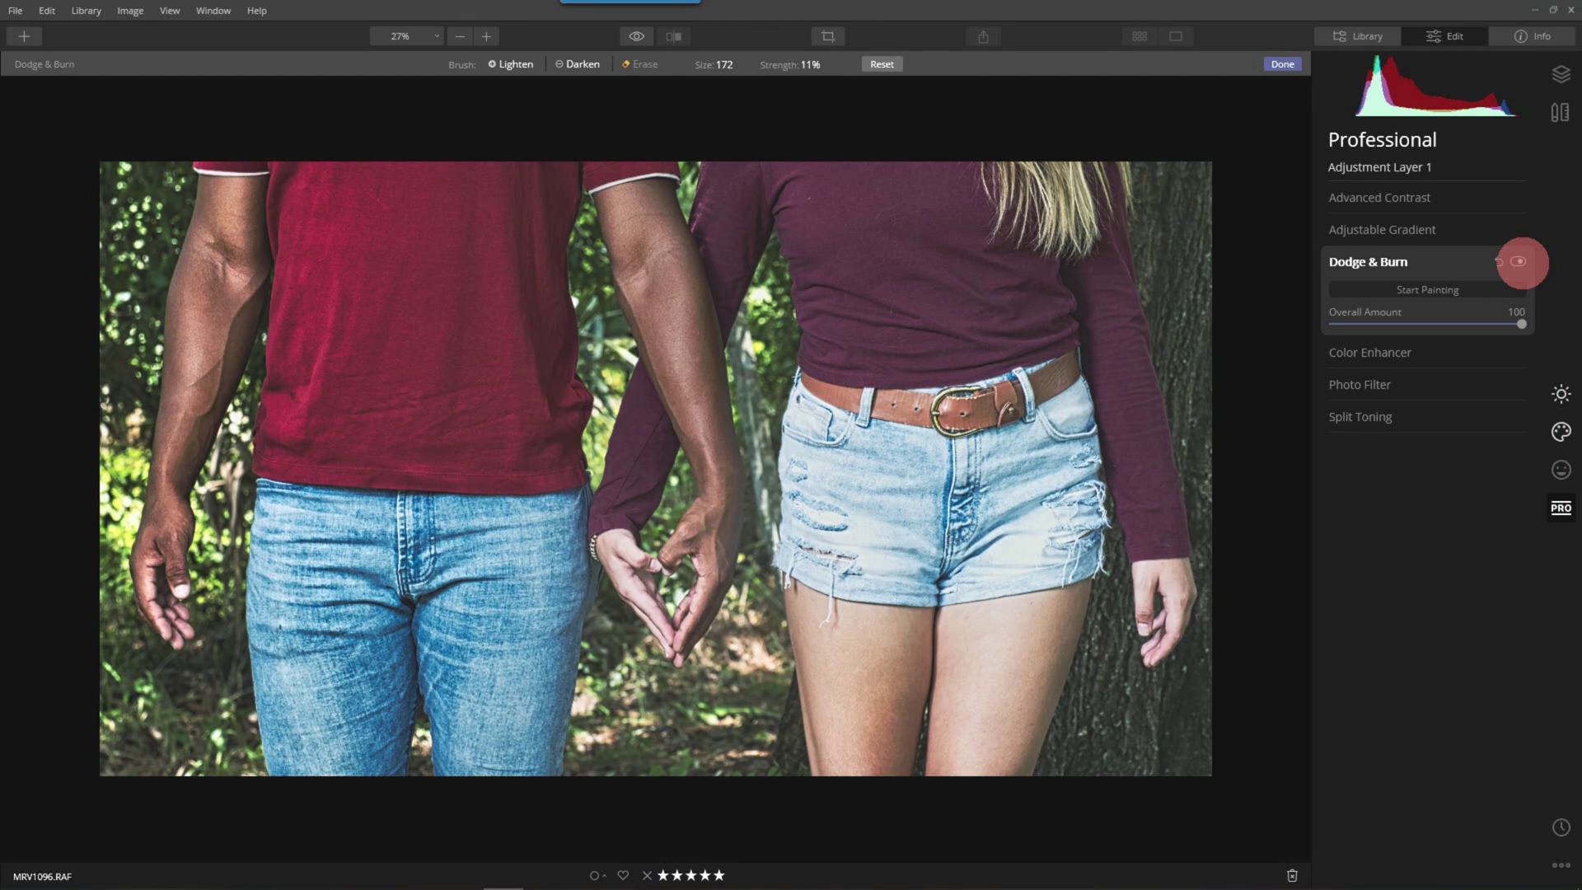
left_click(1519, 261)
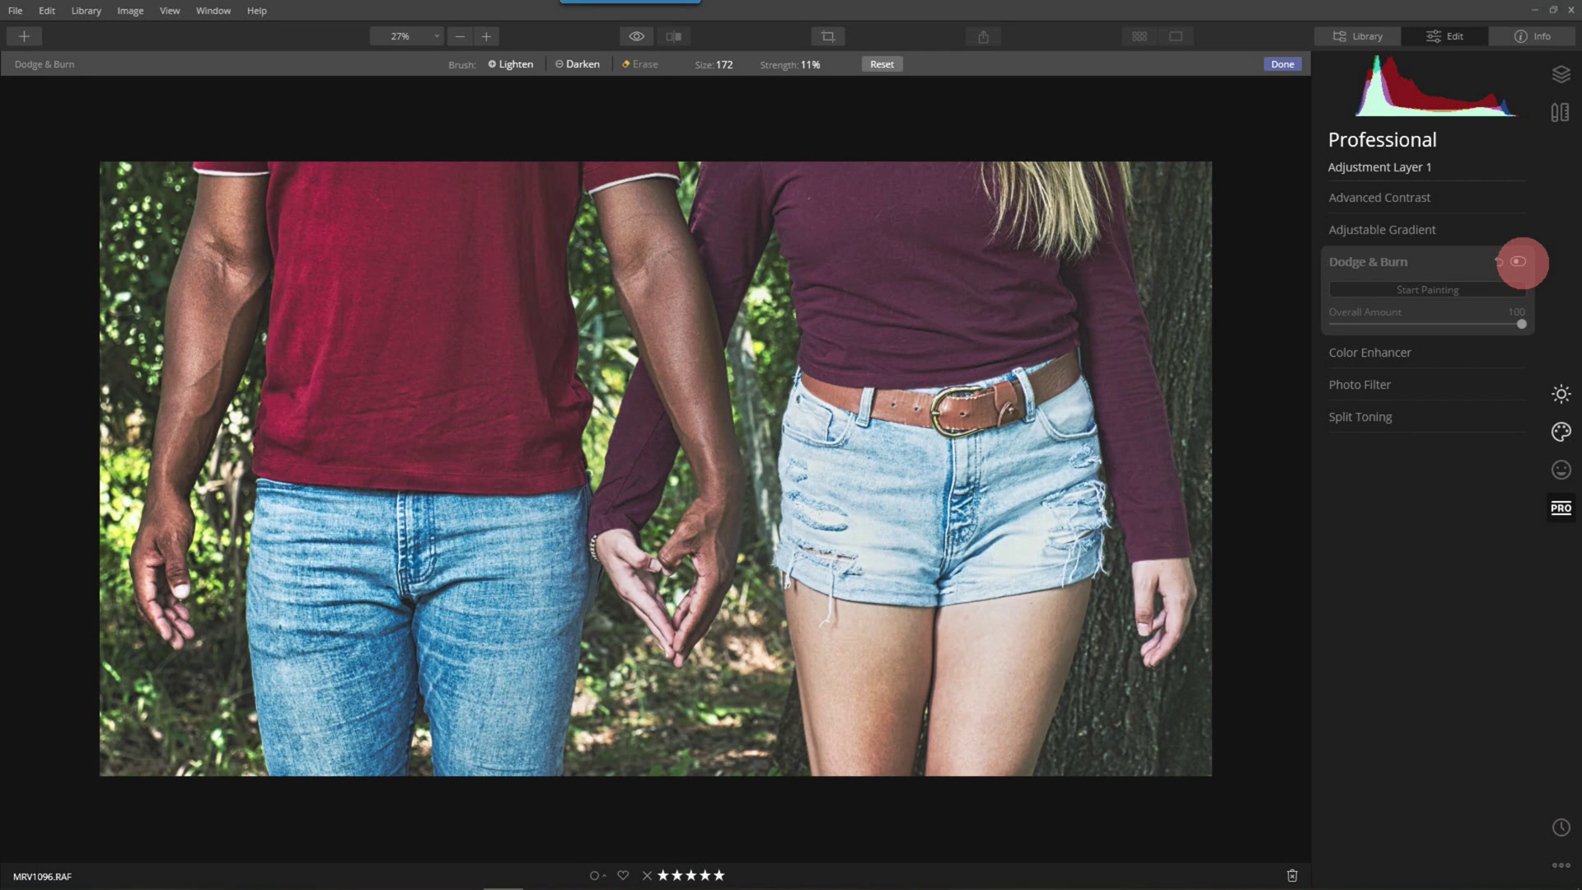
left_click(1519, 262)
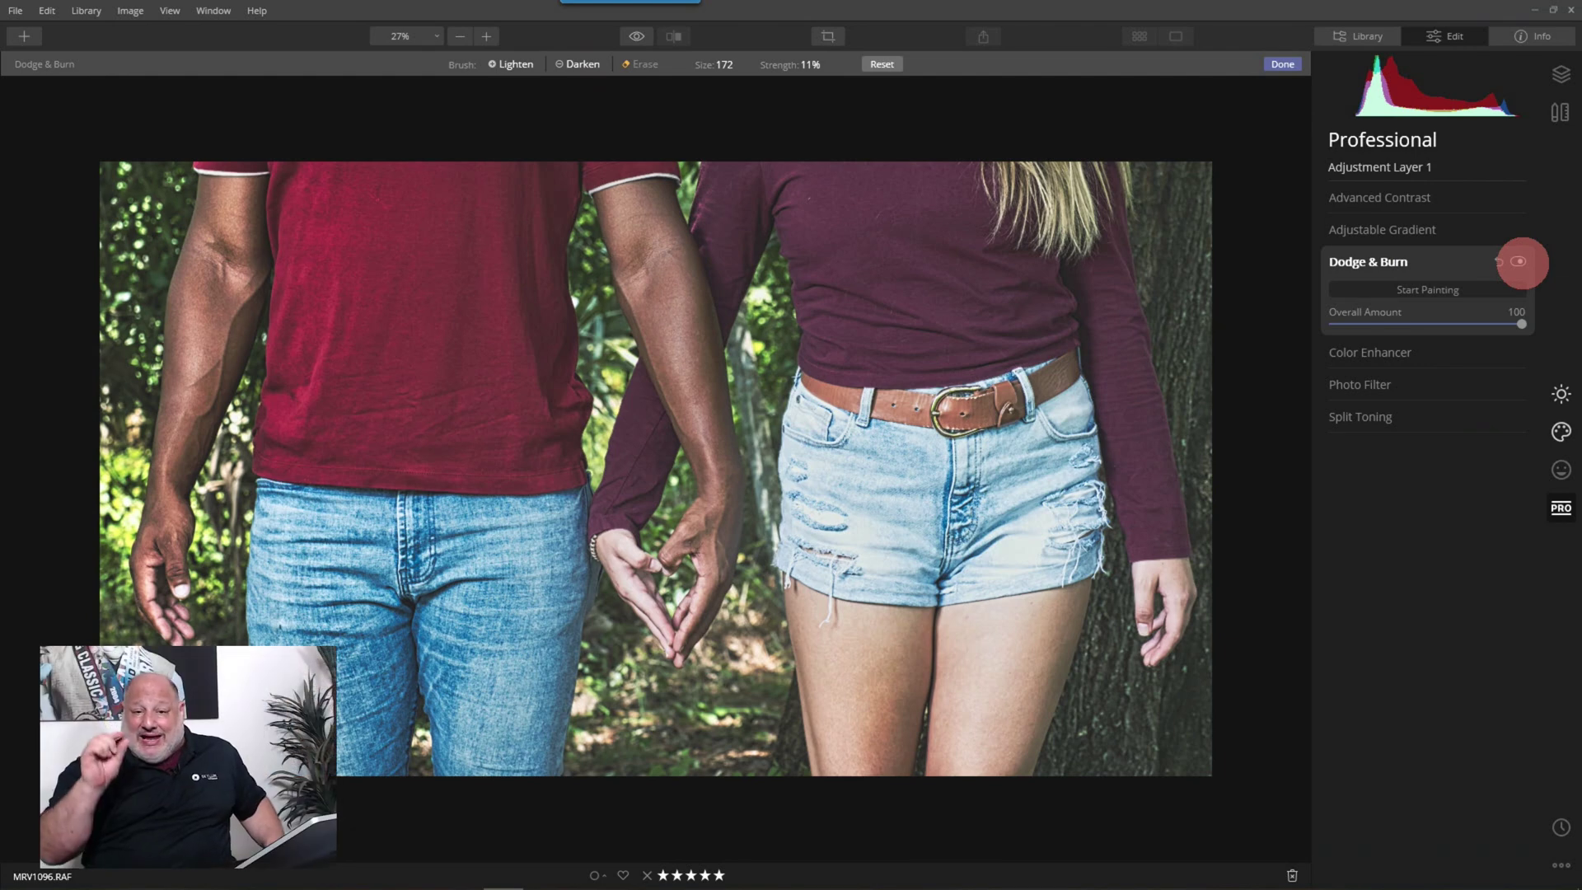
left_click(1282, 64)
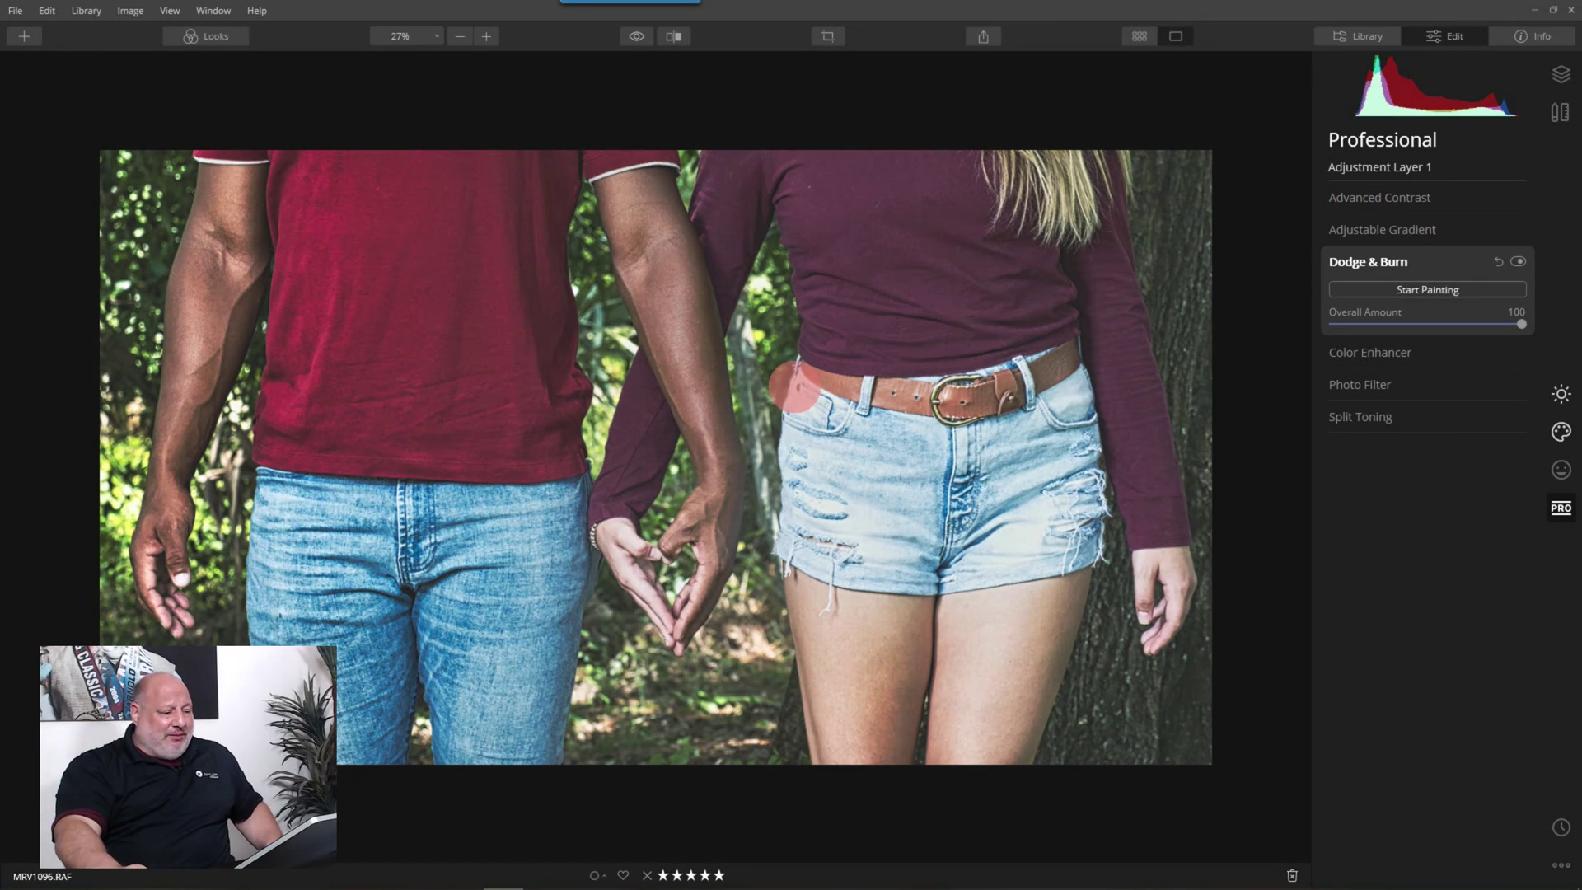
Compare the finished edit with the original photo.
scroll(803, 391, "up", 1)
left_click(635, 36)
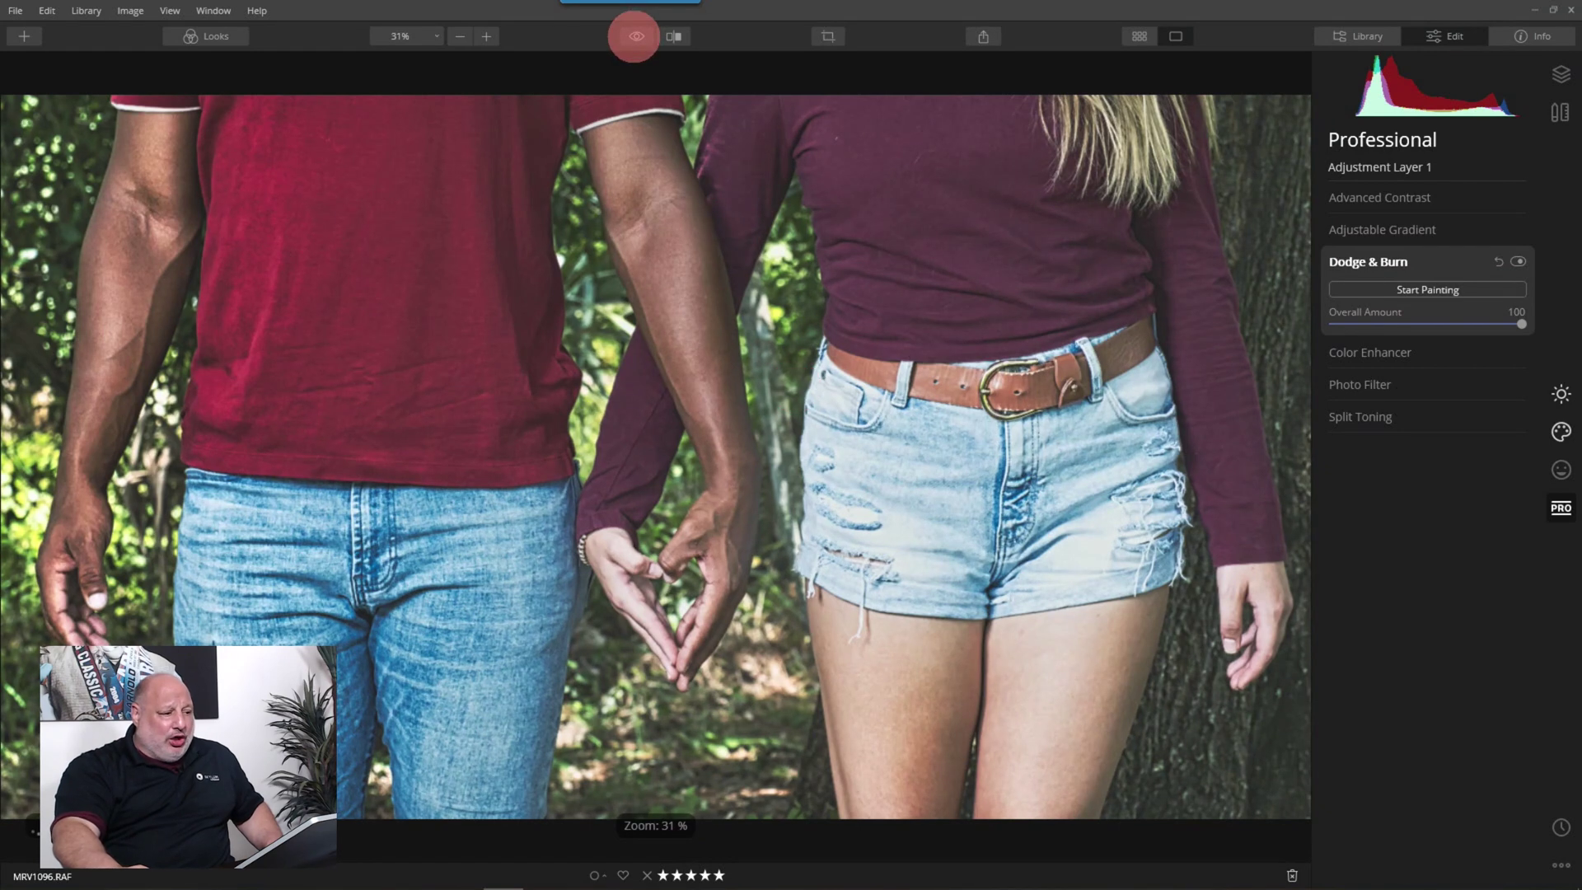
left_click(635, 36)
left_click(635, 36)
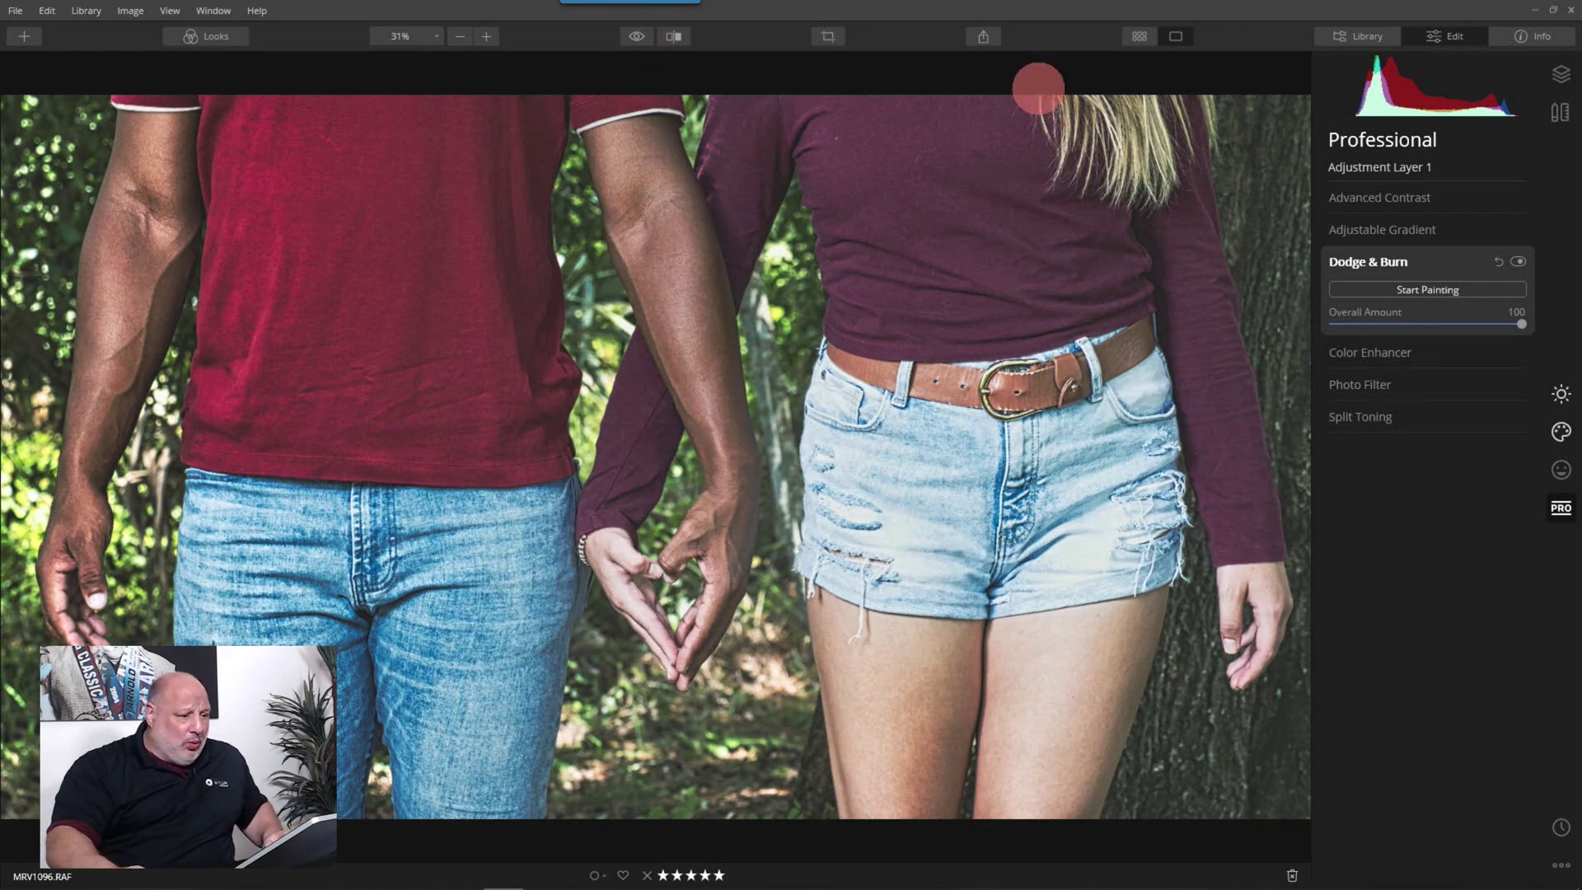
Export the photo as JPEG _MRV1096-Complete at actual size, Adobe RGB, 240 pixel/inch and quality 75, replacing the existing file.
left_click(989, 46)
left_click(1025, 60)
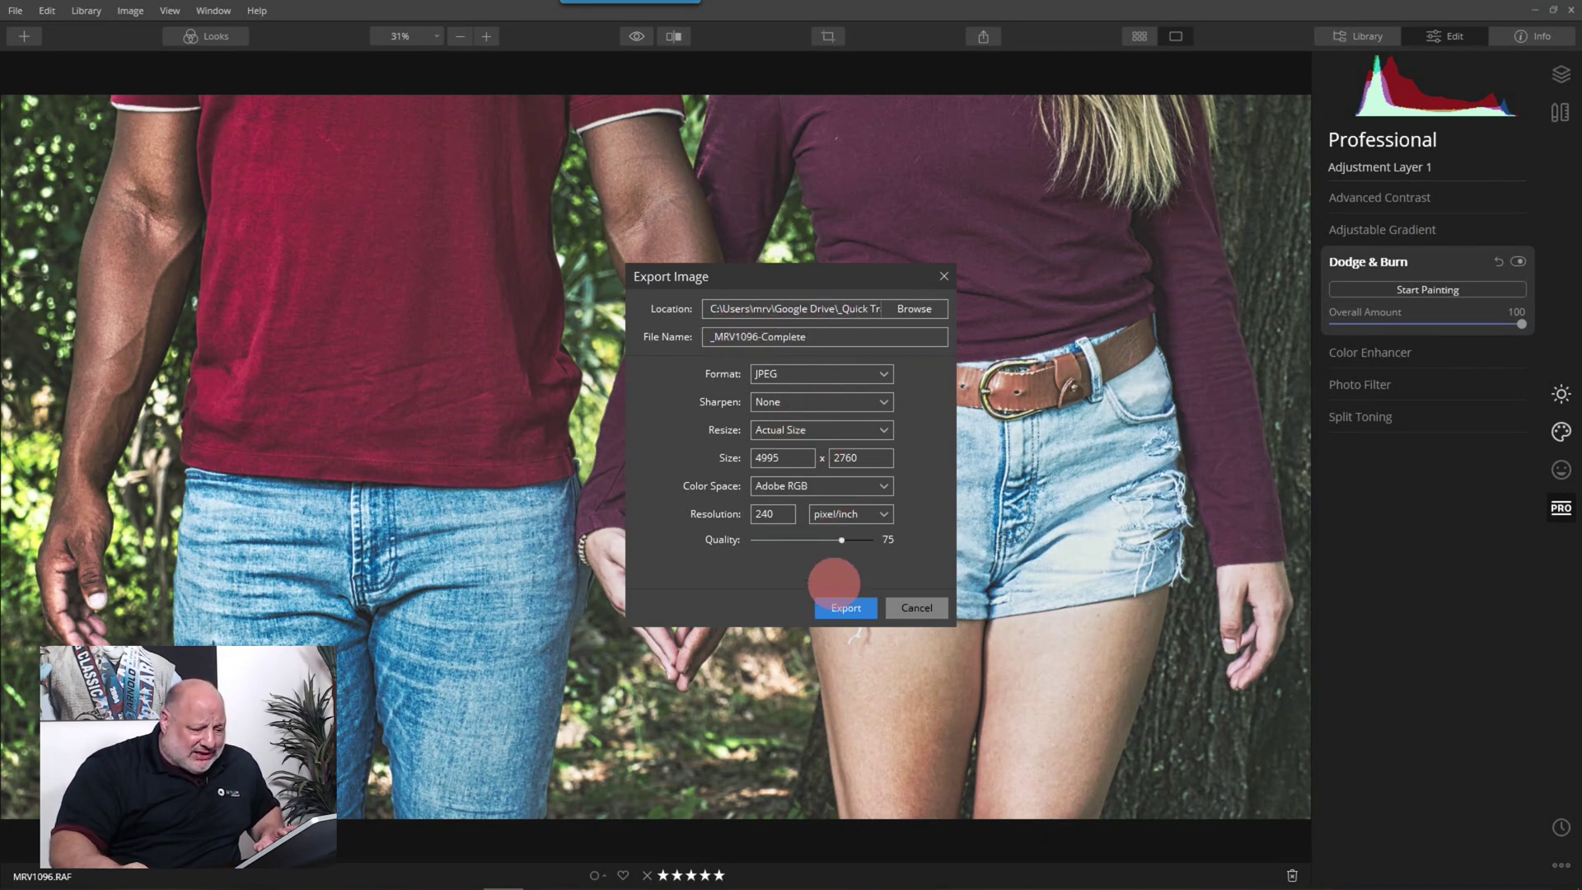
left_click(837, 607)
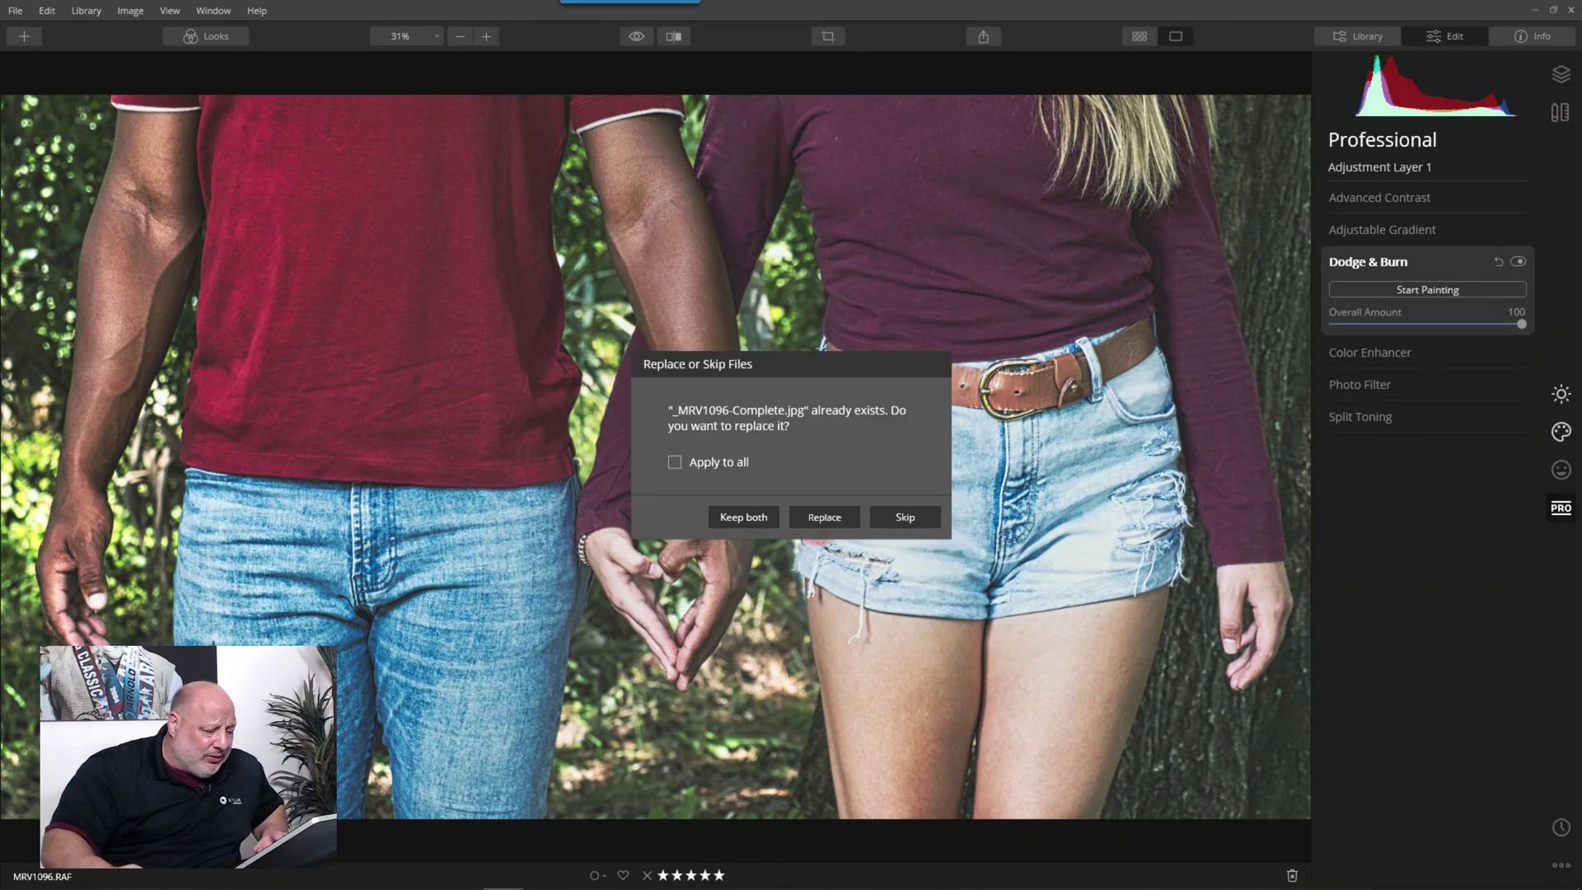
left_click(834, 512)
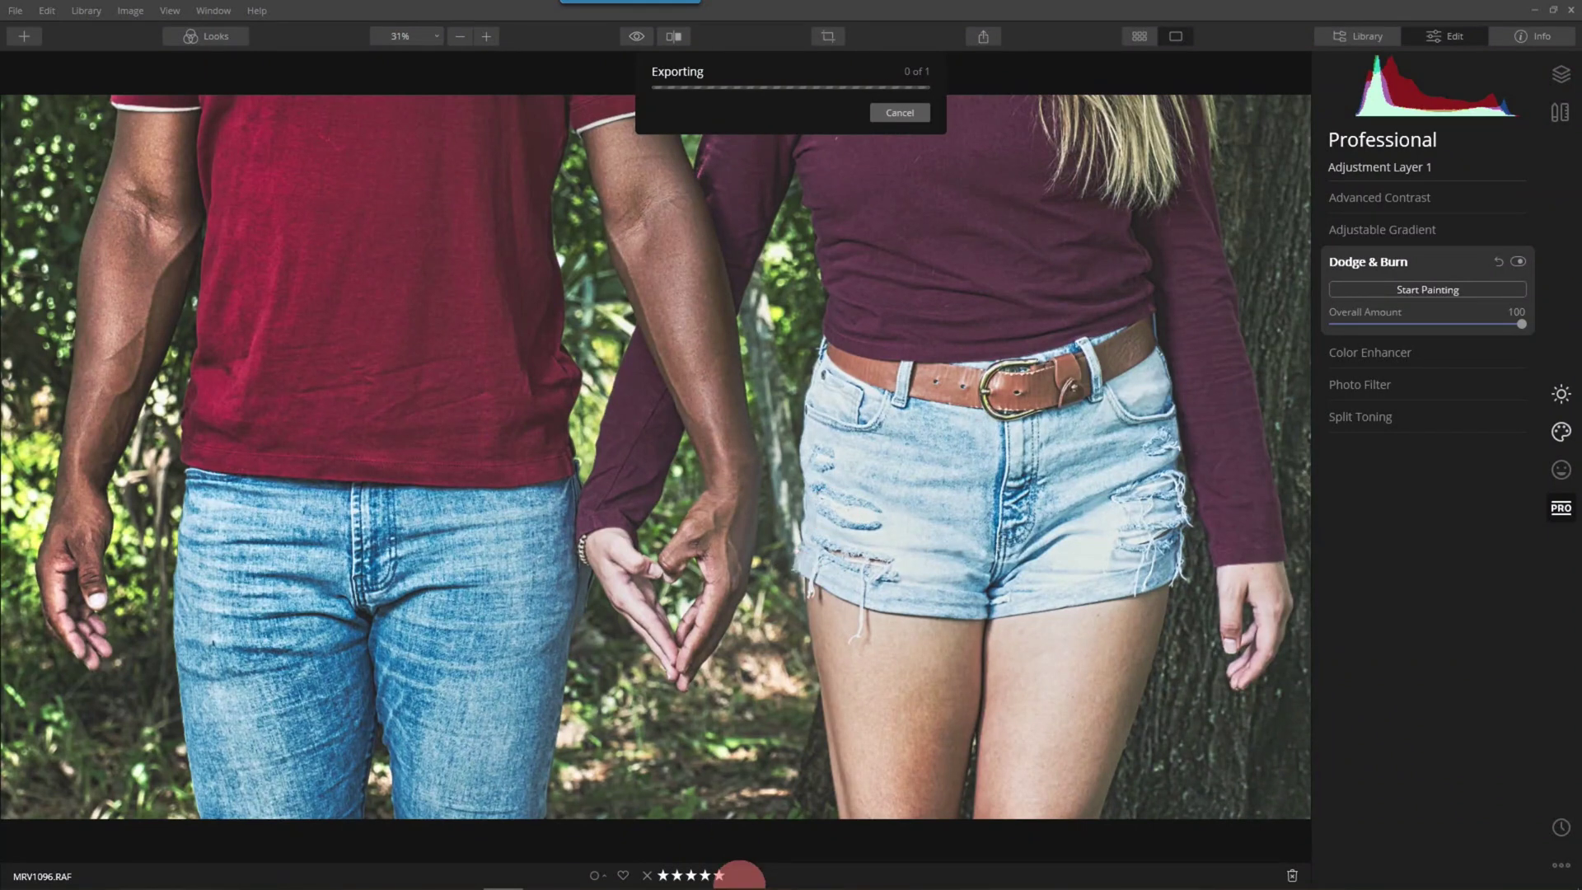
View Fill your heart.jpg from Single Image Edits at full size and dismiss the Google Drive notification.
key("g")
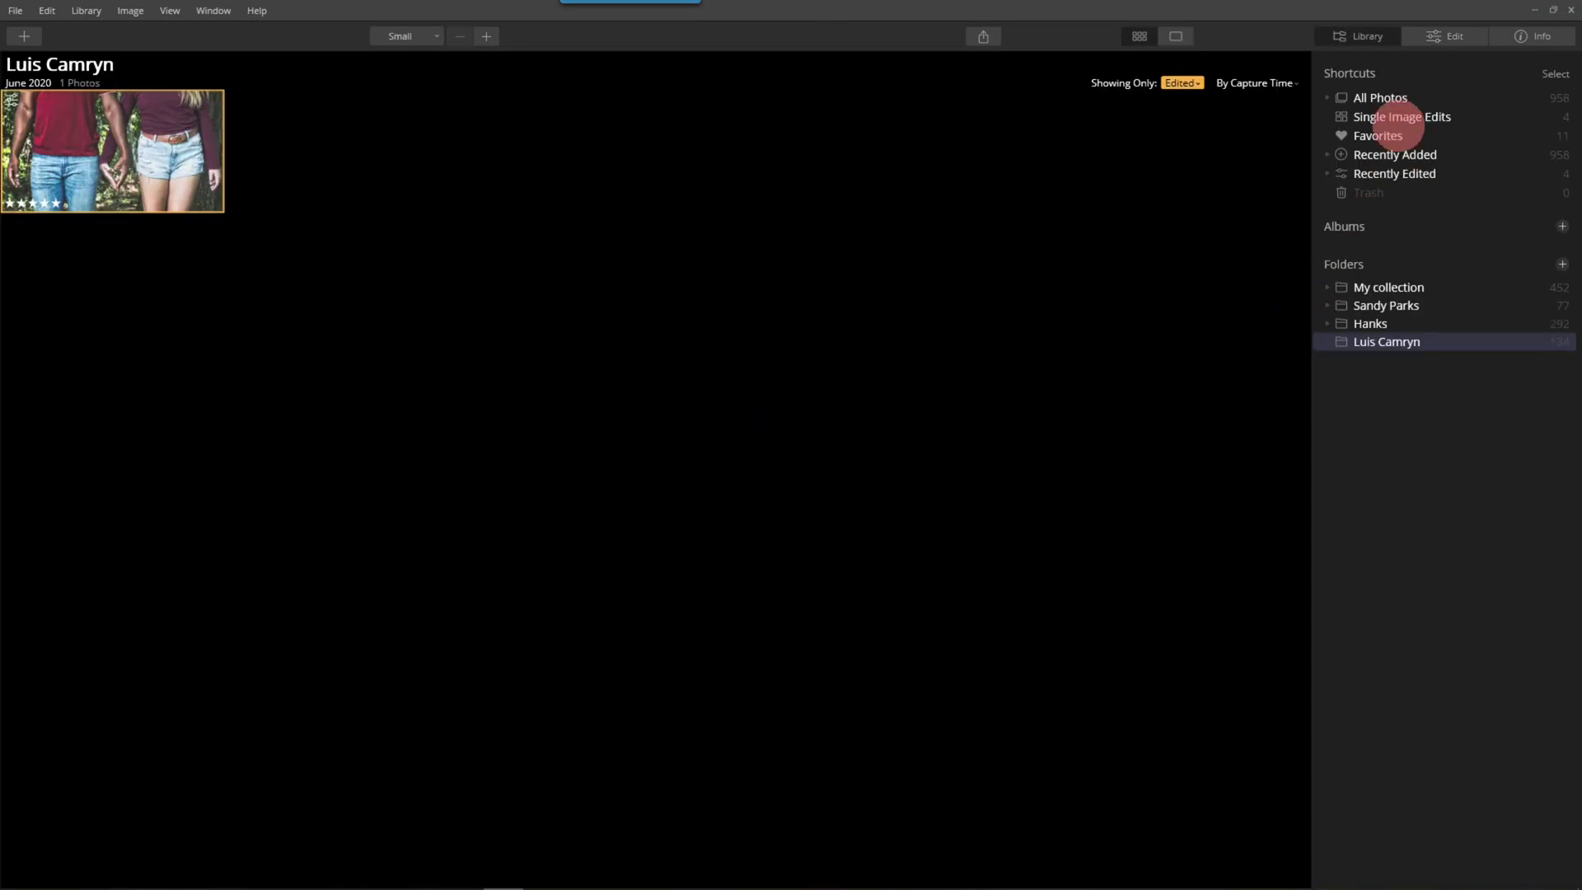
left_click(1396, 117)
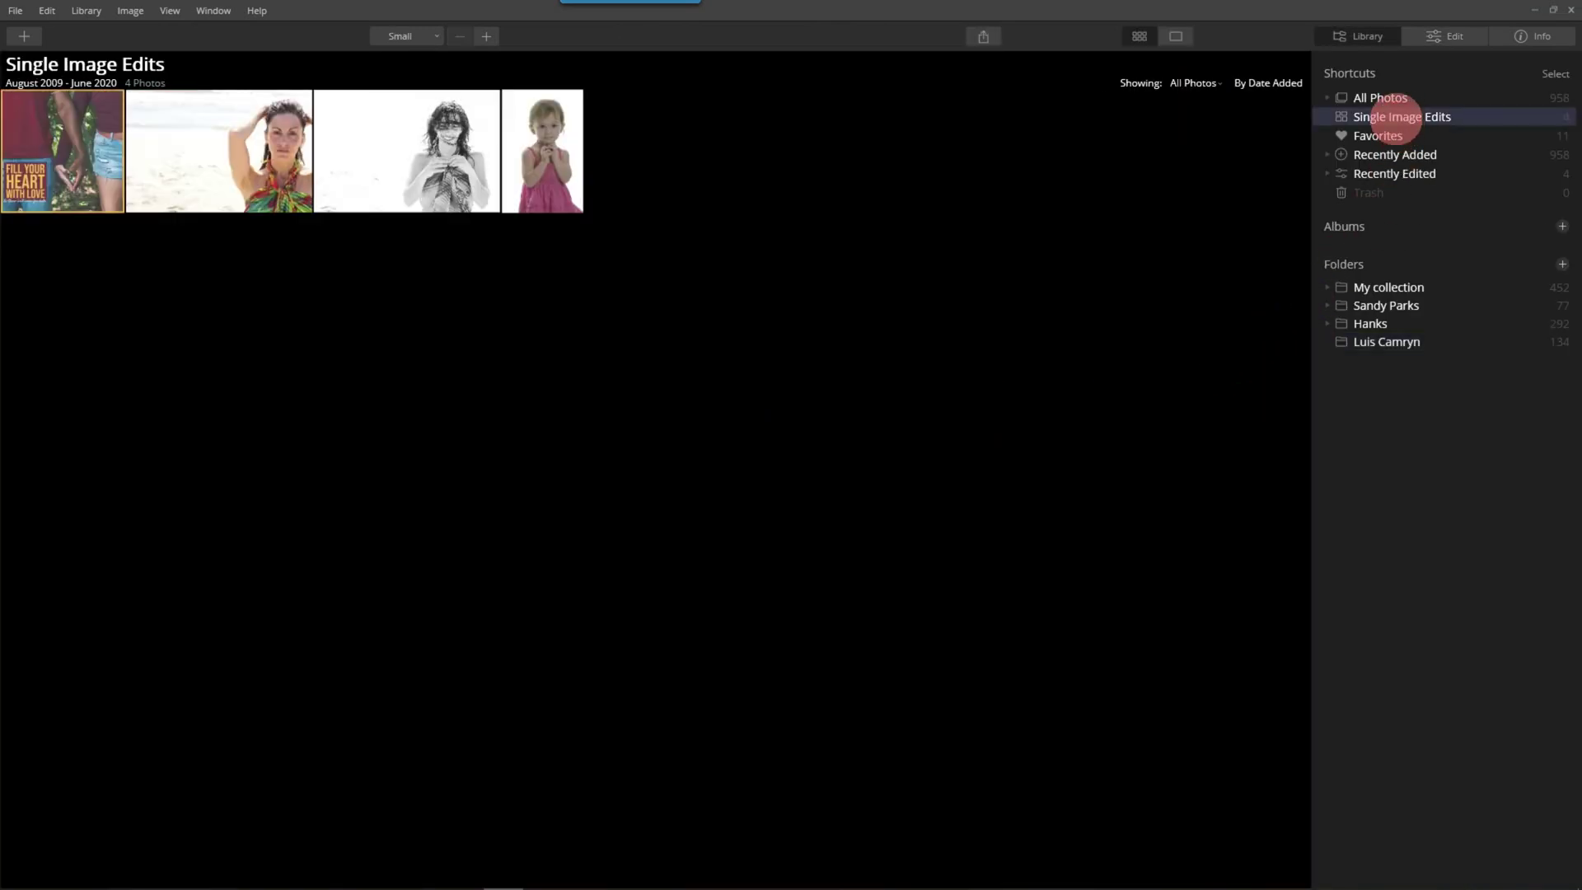
double_click(89, 154)
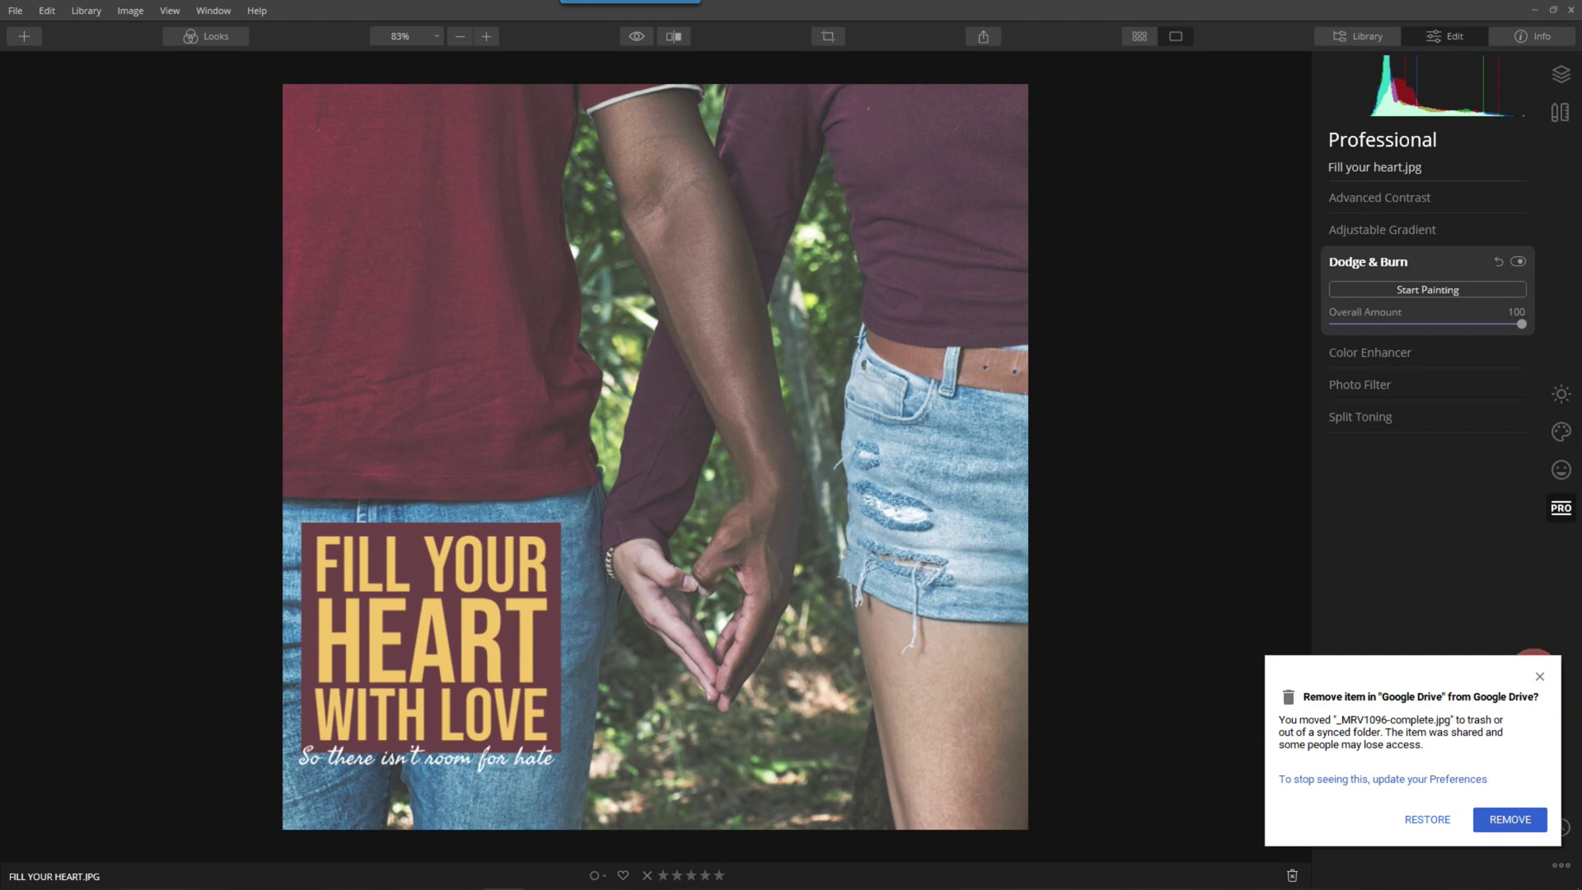
left_click(1537, 677)
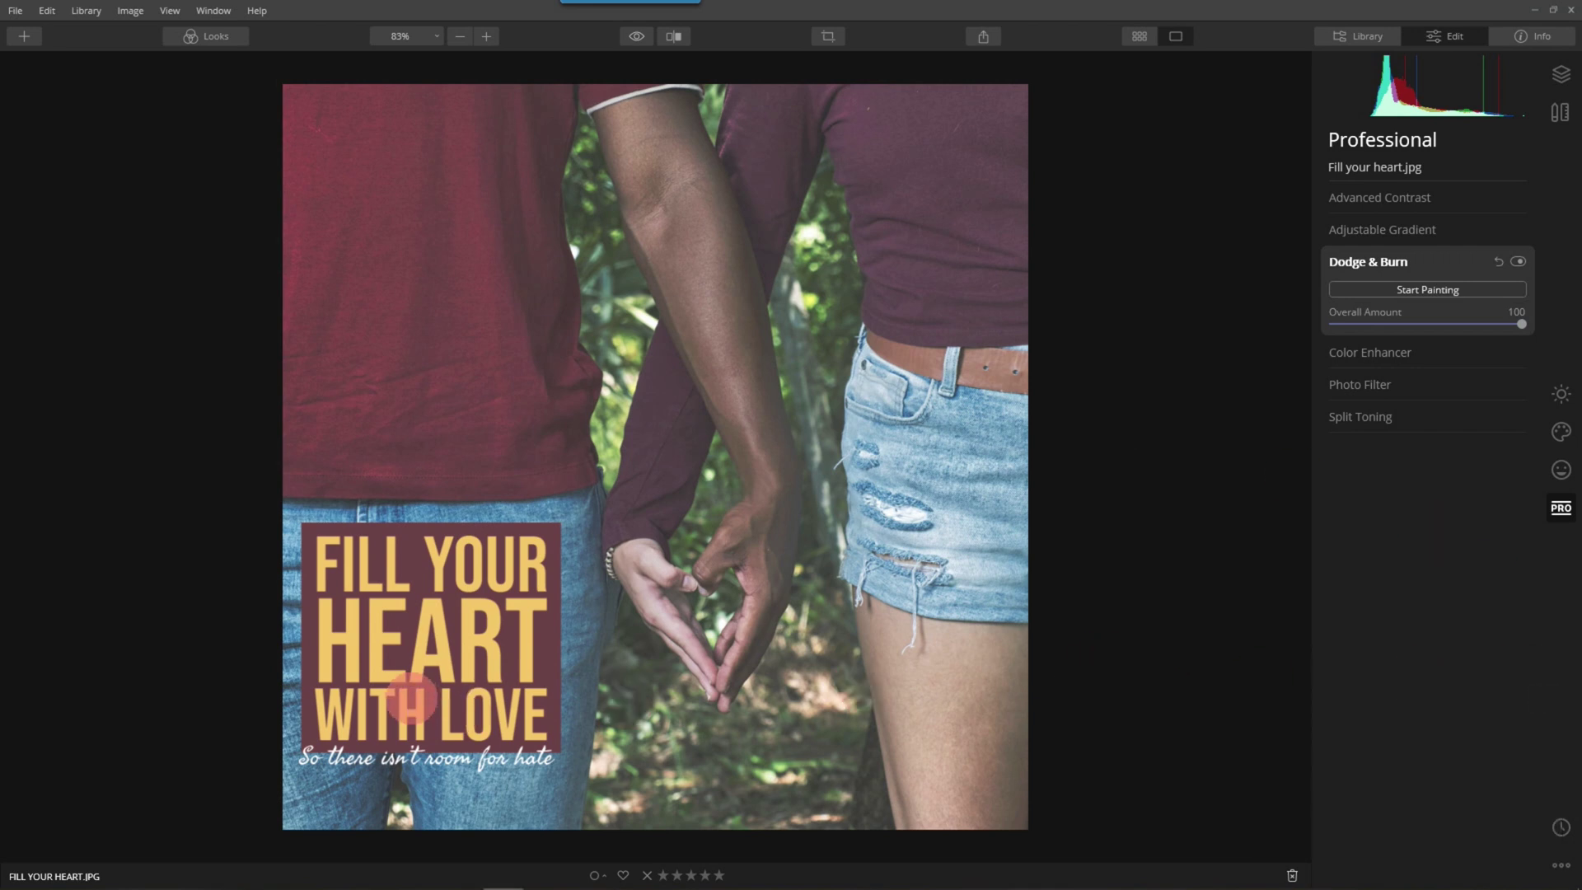
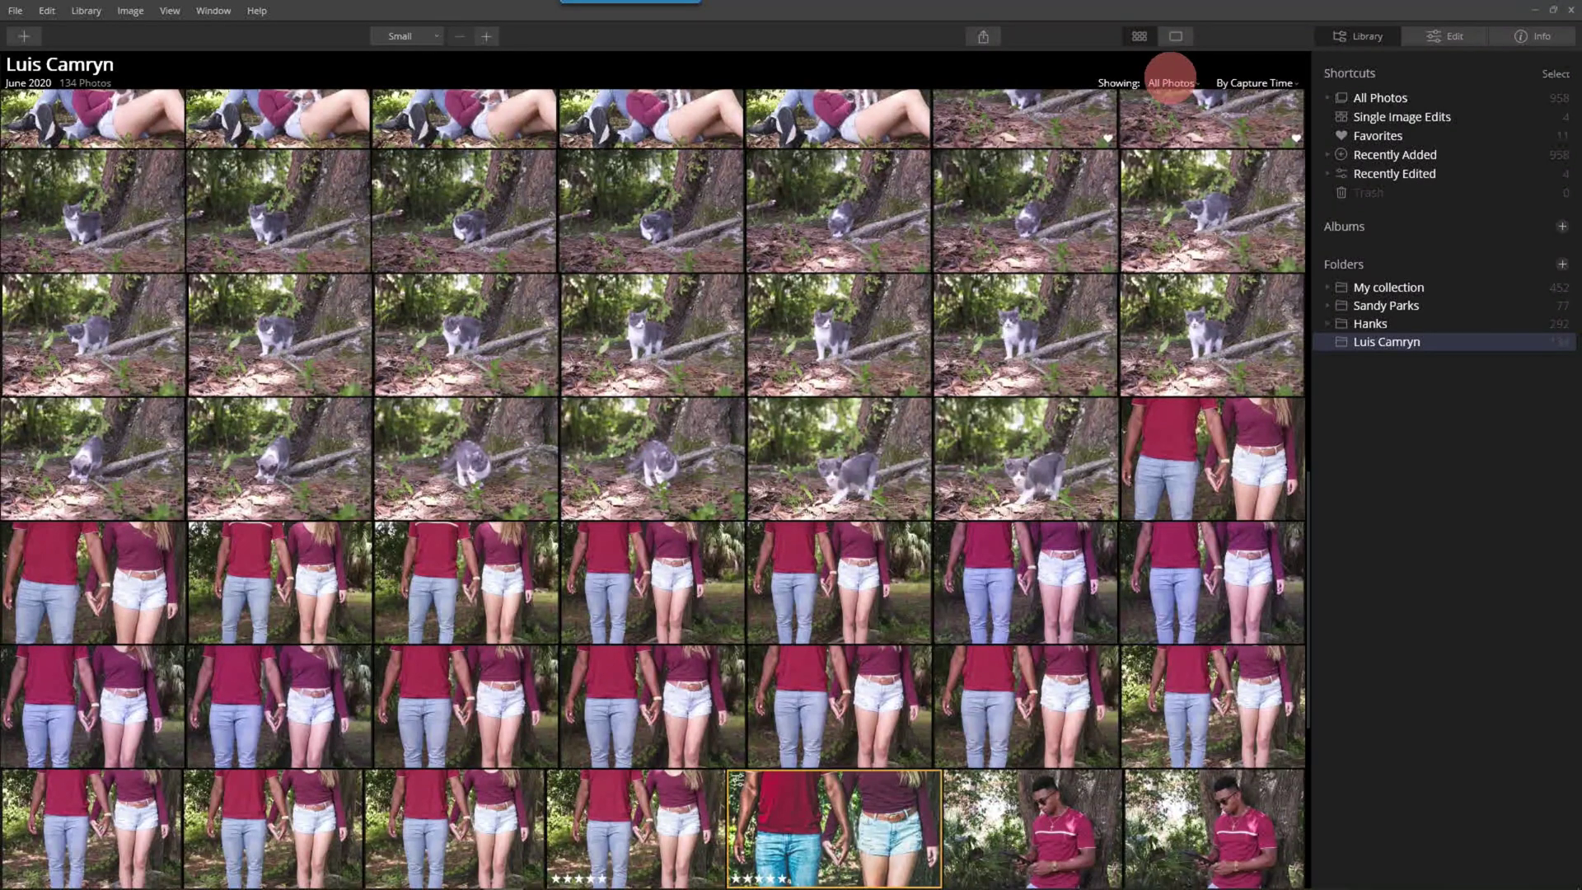
Filter the couple's photo folder to Edited images and open MRV1096.RAF for editing.
left_click(1171, 82)
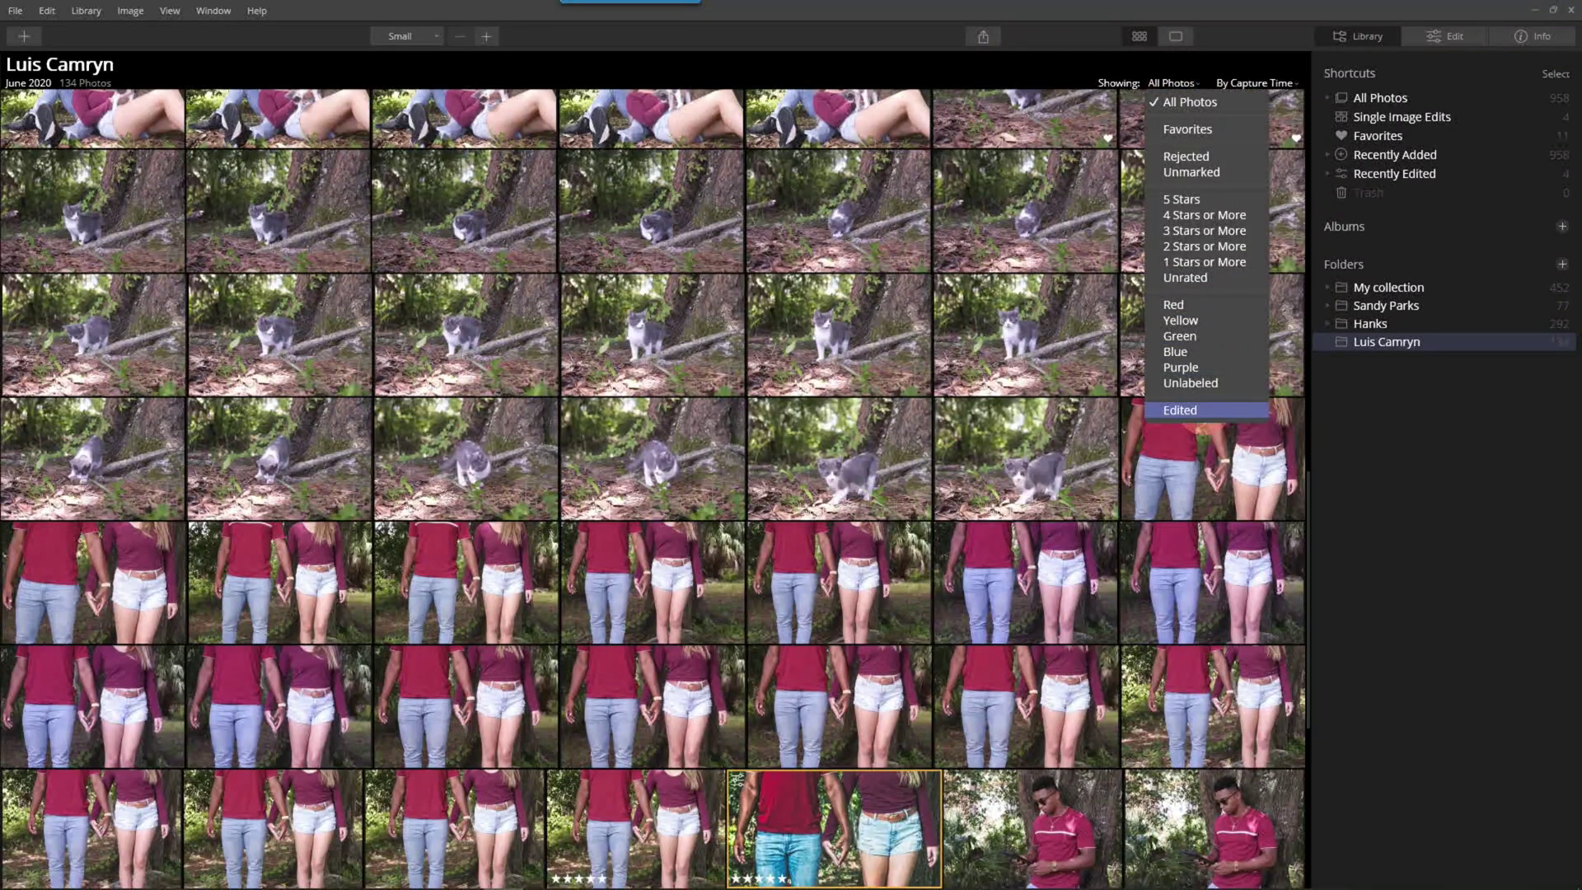
left_click(1204, 410)
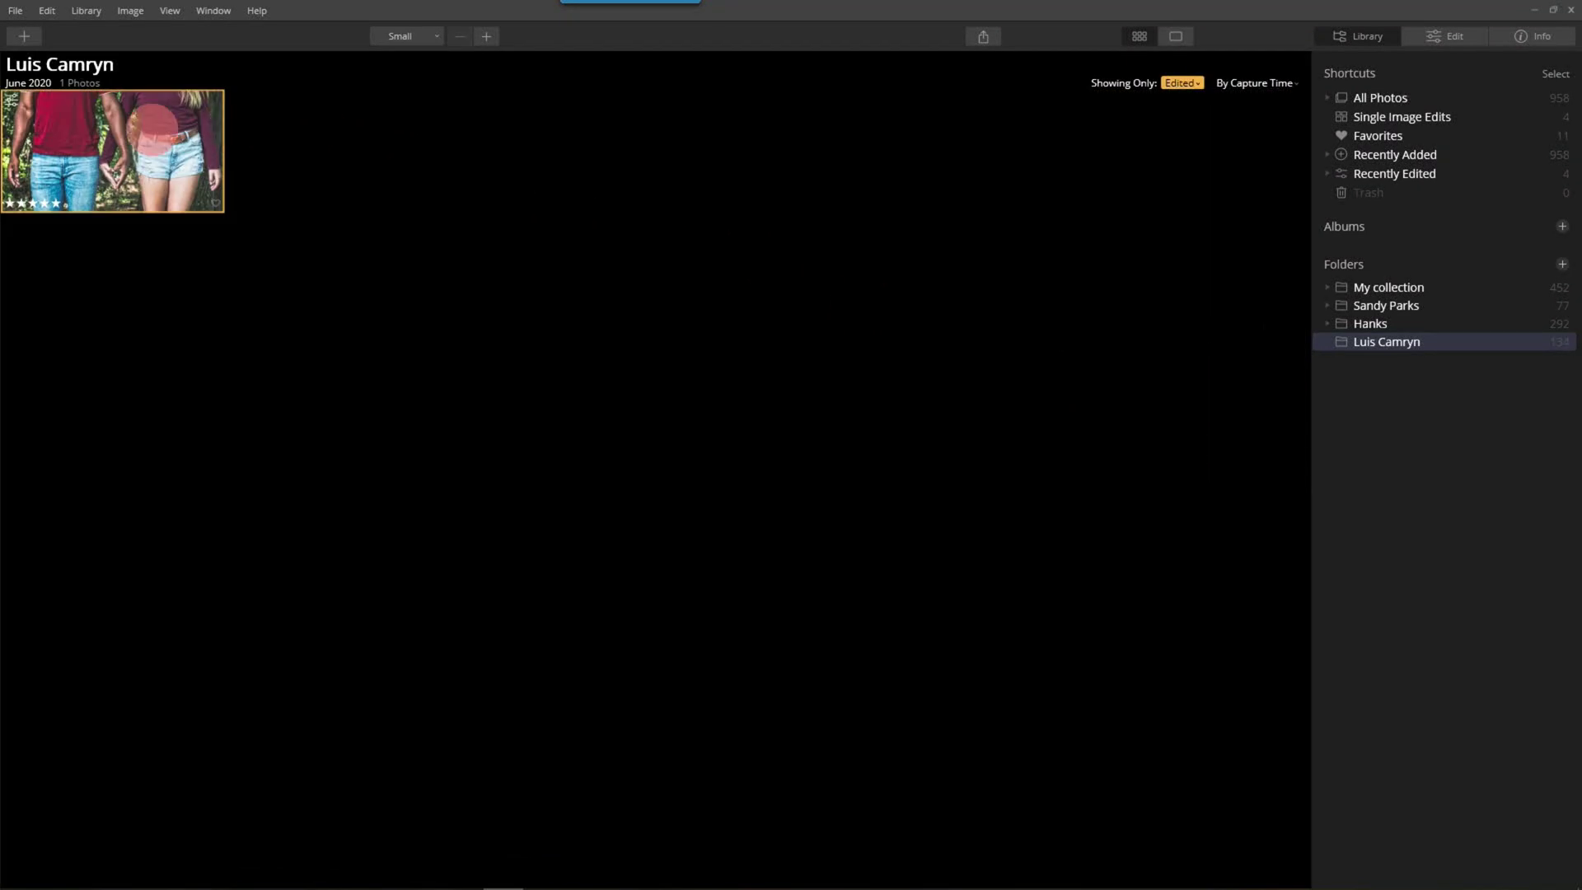
double_click(153, 131)
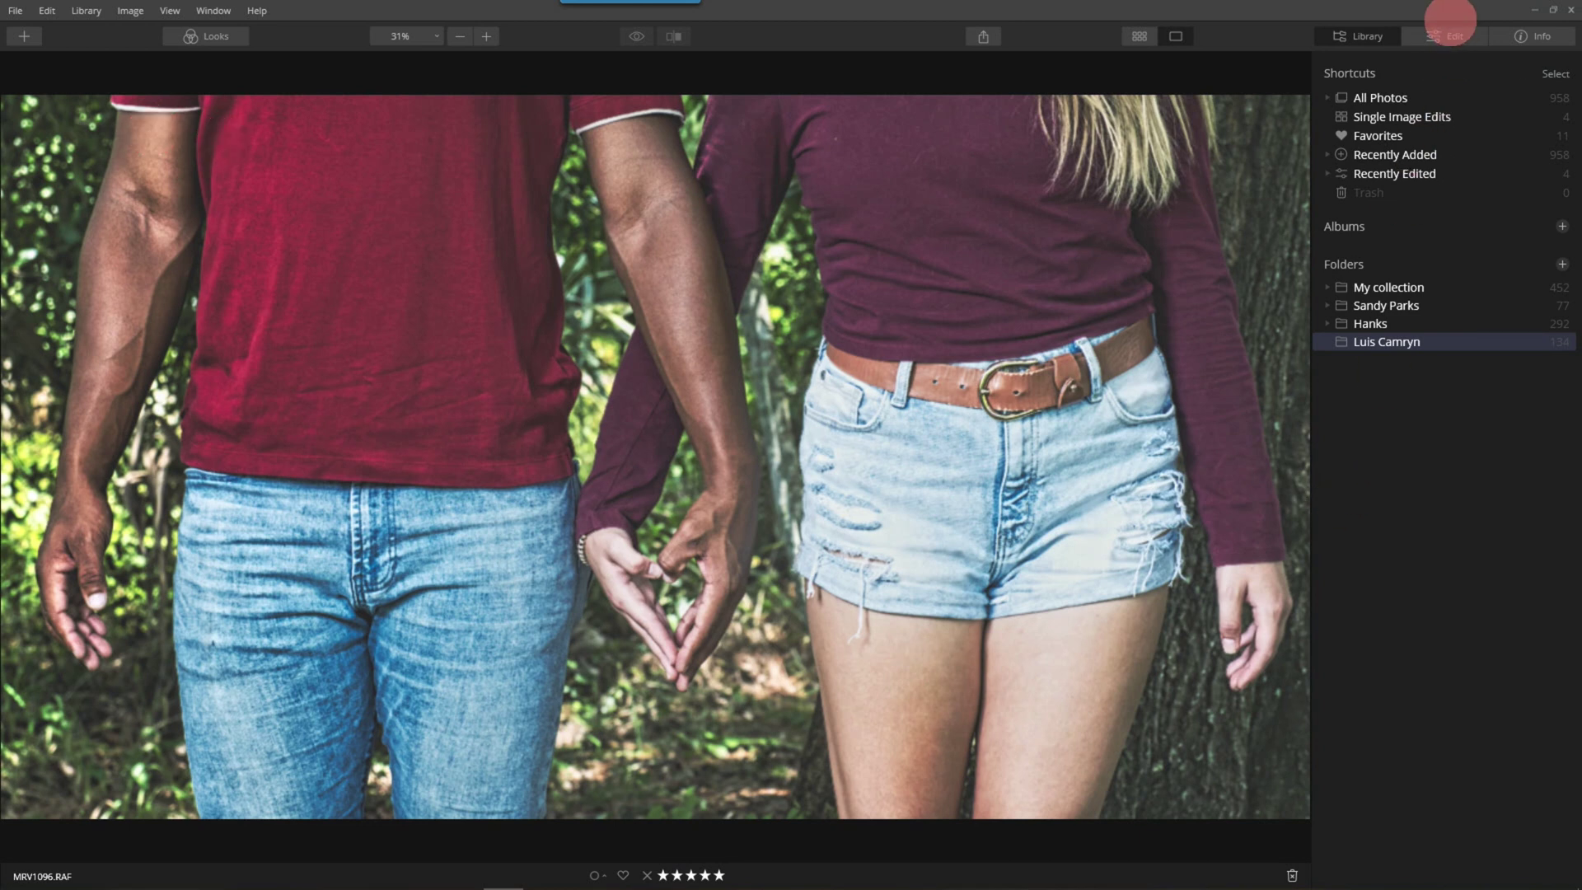
left_click(1450, 29)
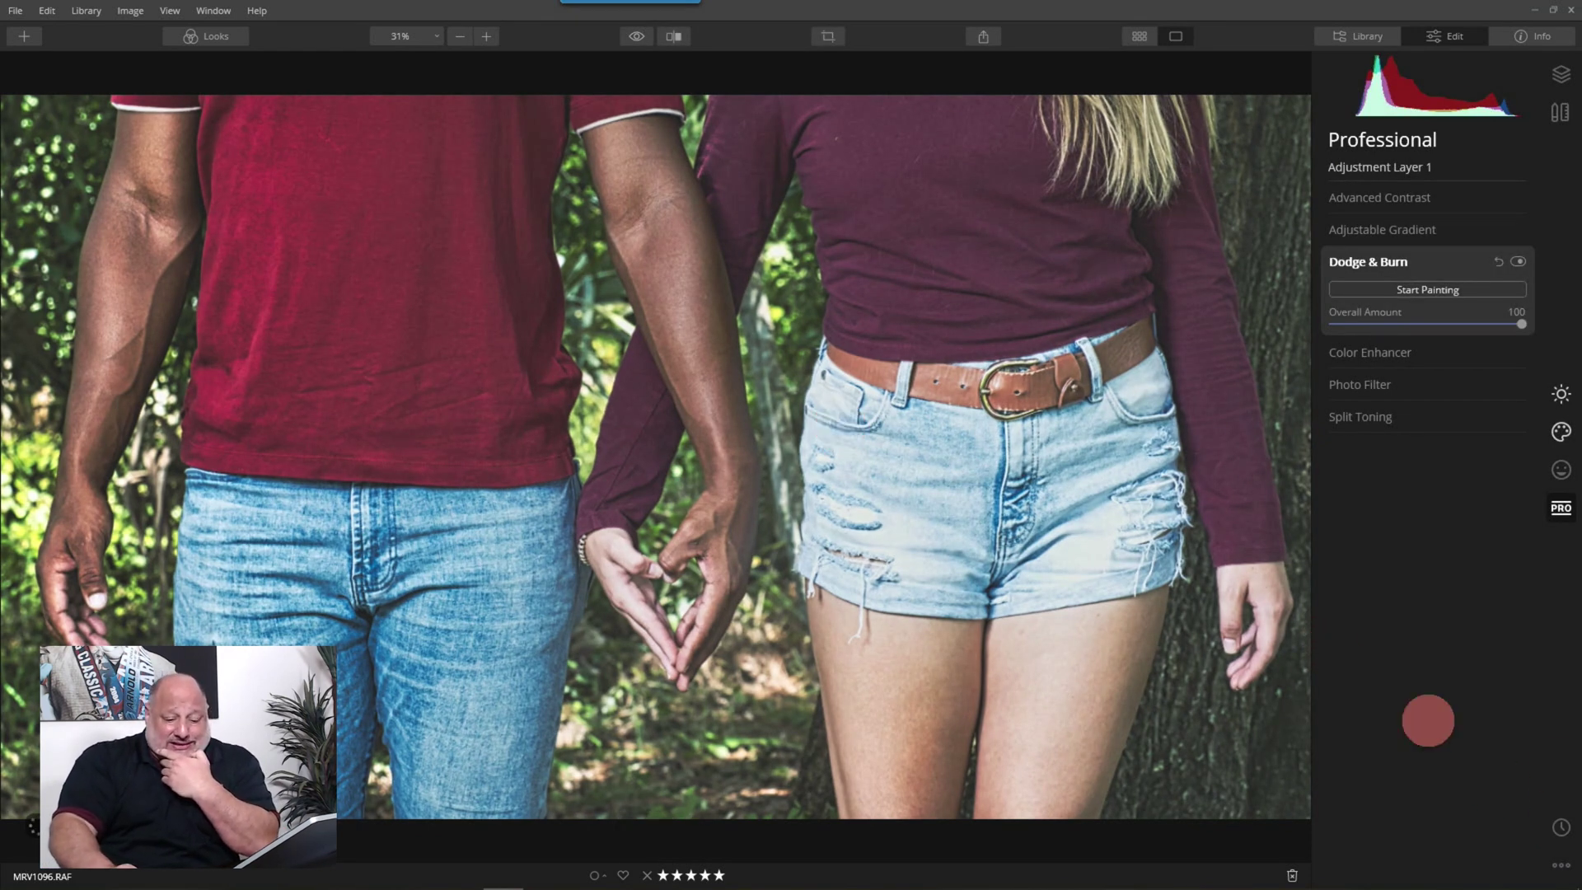
Revert MRV1096.RAF to the Original Image state in its edit history.
left_click(1562, 828)
scroll(1438, 770, "down", 8)
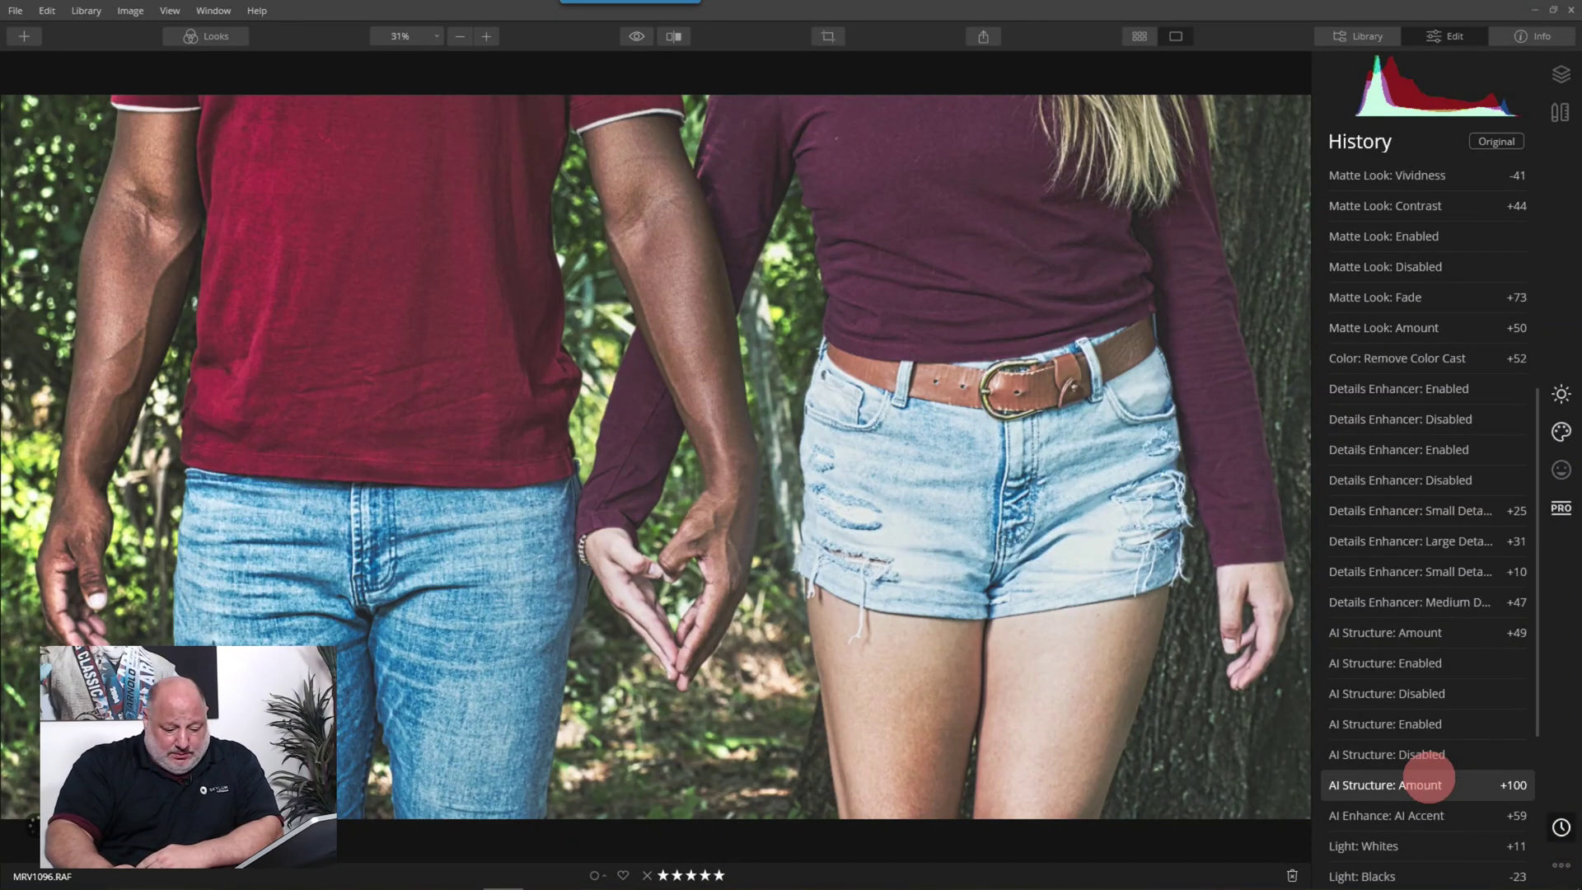
left_click(1401, 849)
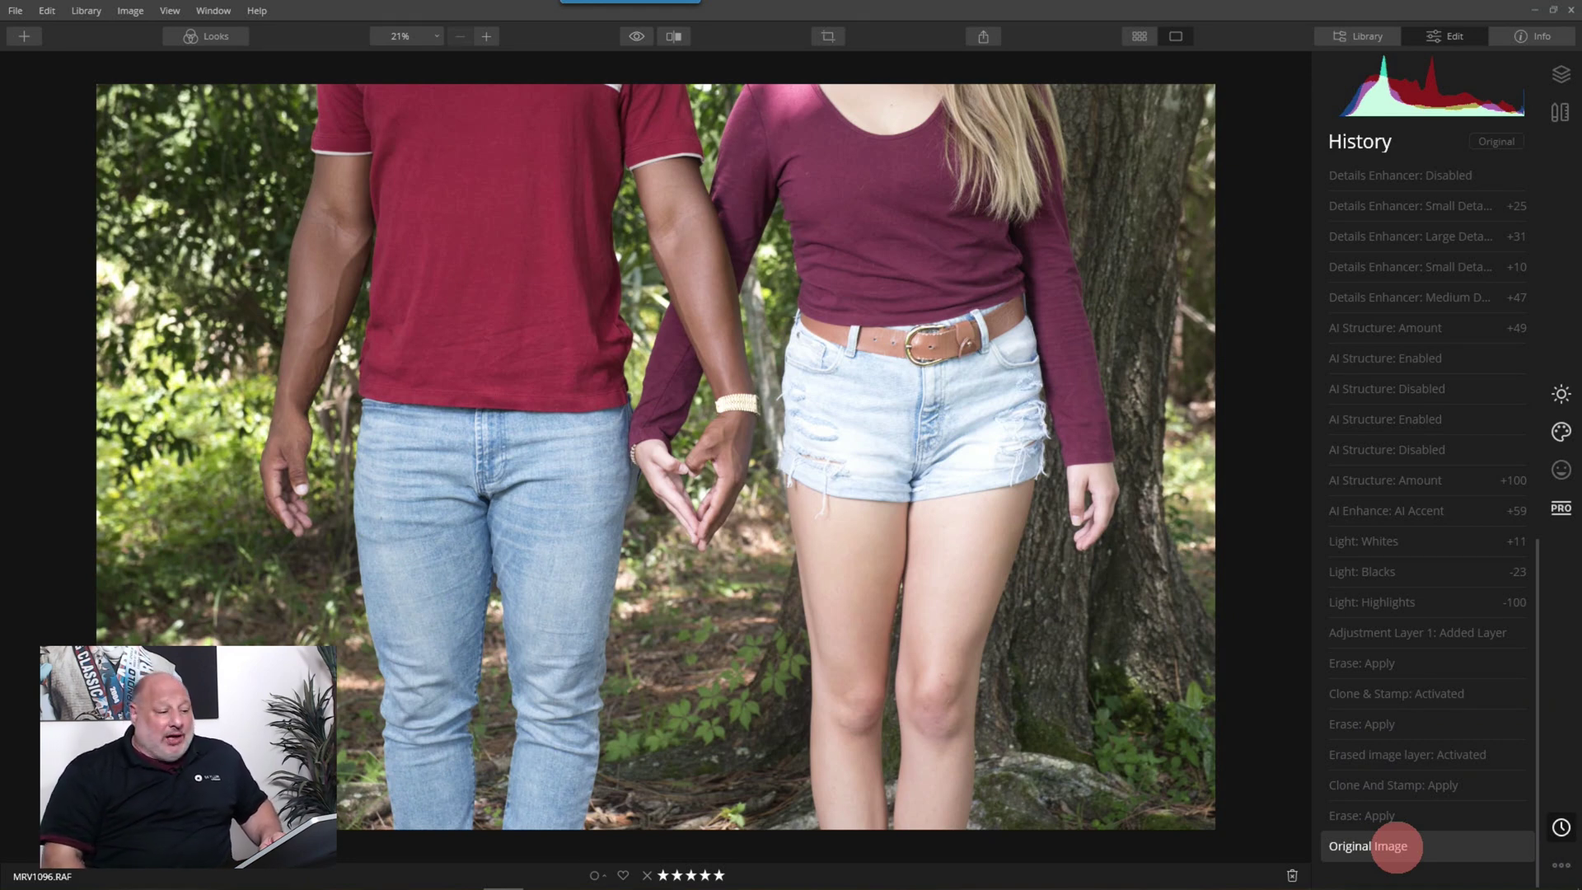
Activate the Erase tool for the man's gold watch and set the brush size to 44.
scroll(651, 338, "up", 5)
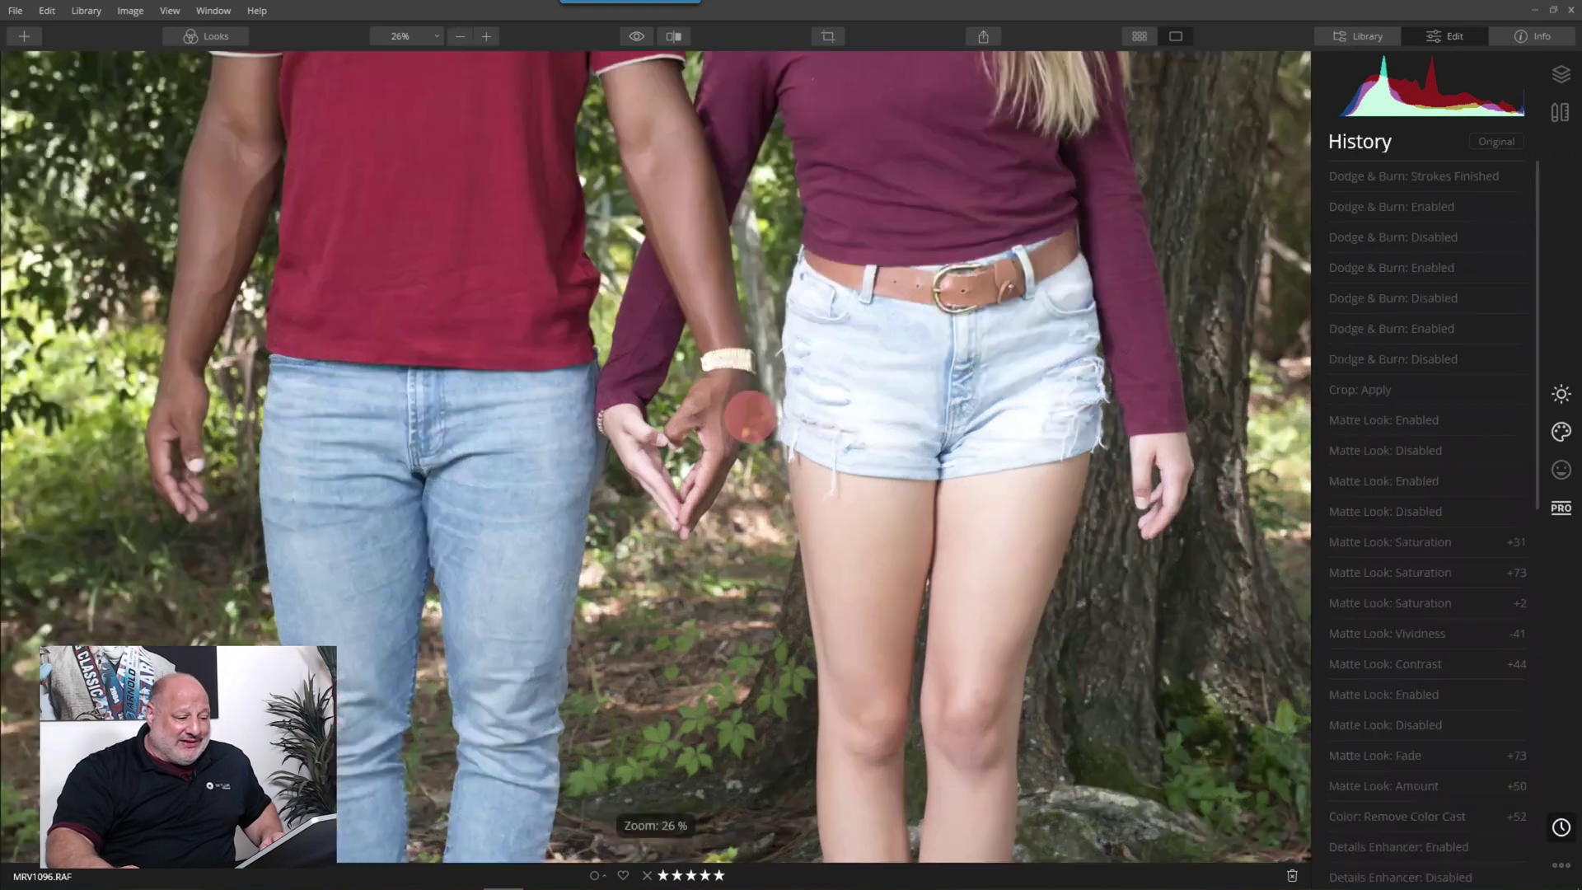
scroll(585, 334, "up", 3)
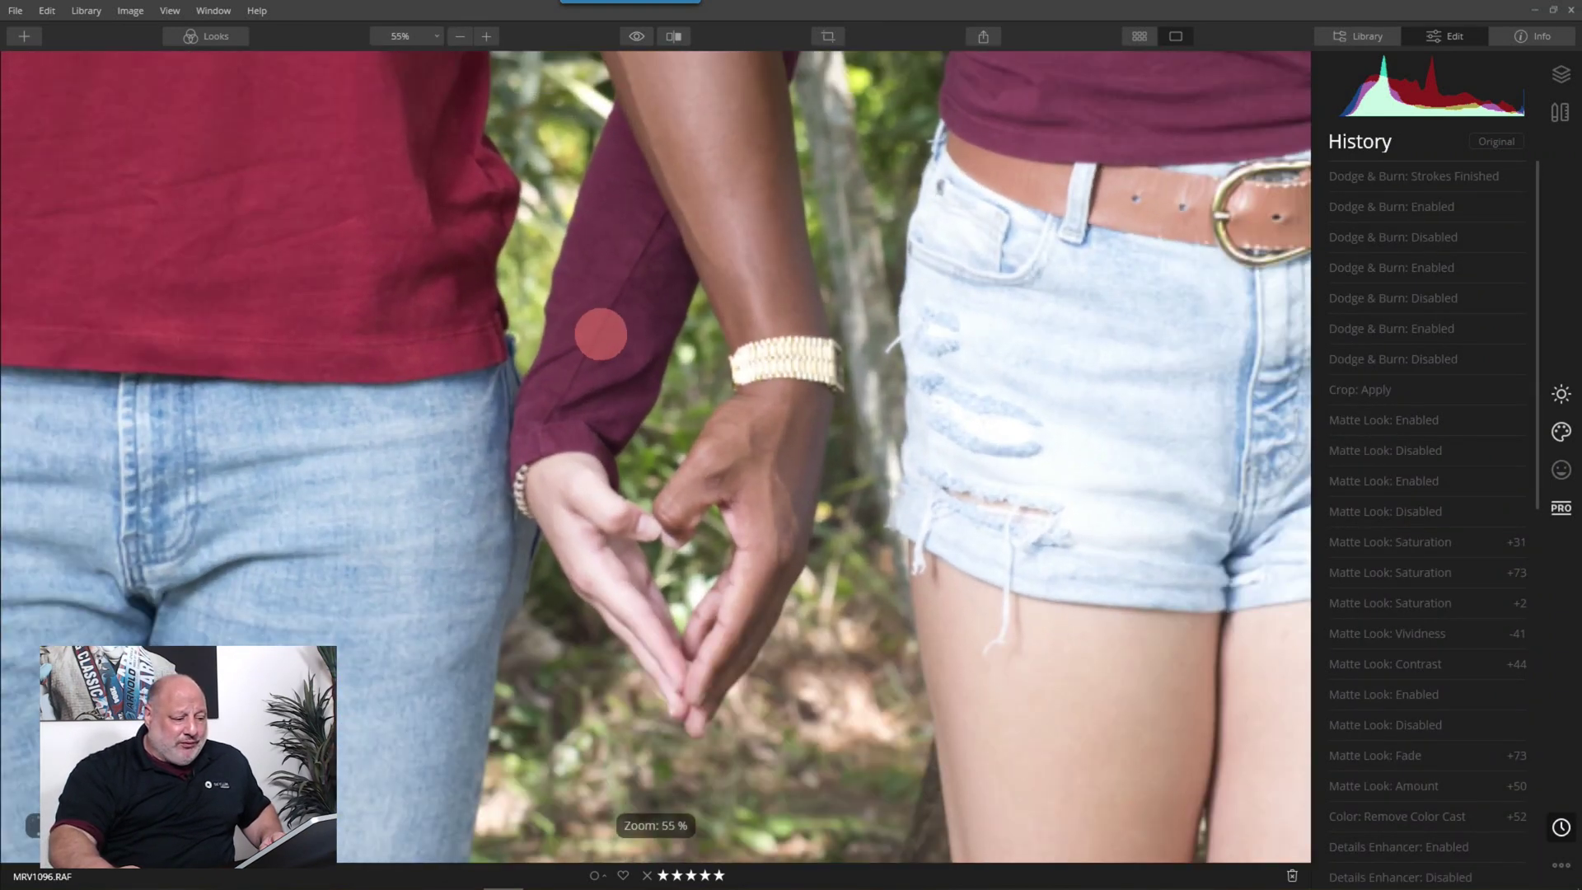
scroll(767, 368, "up", 4)
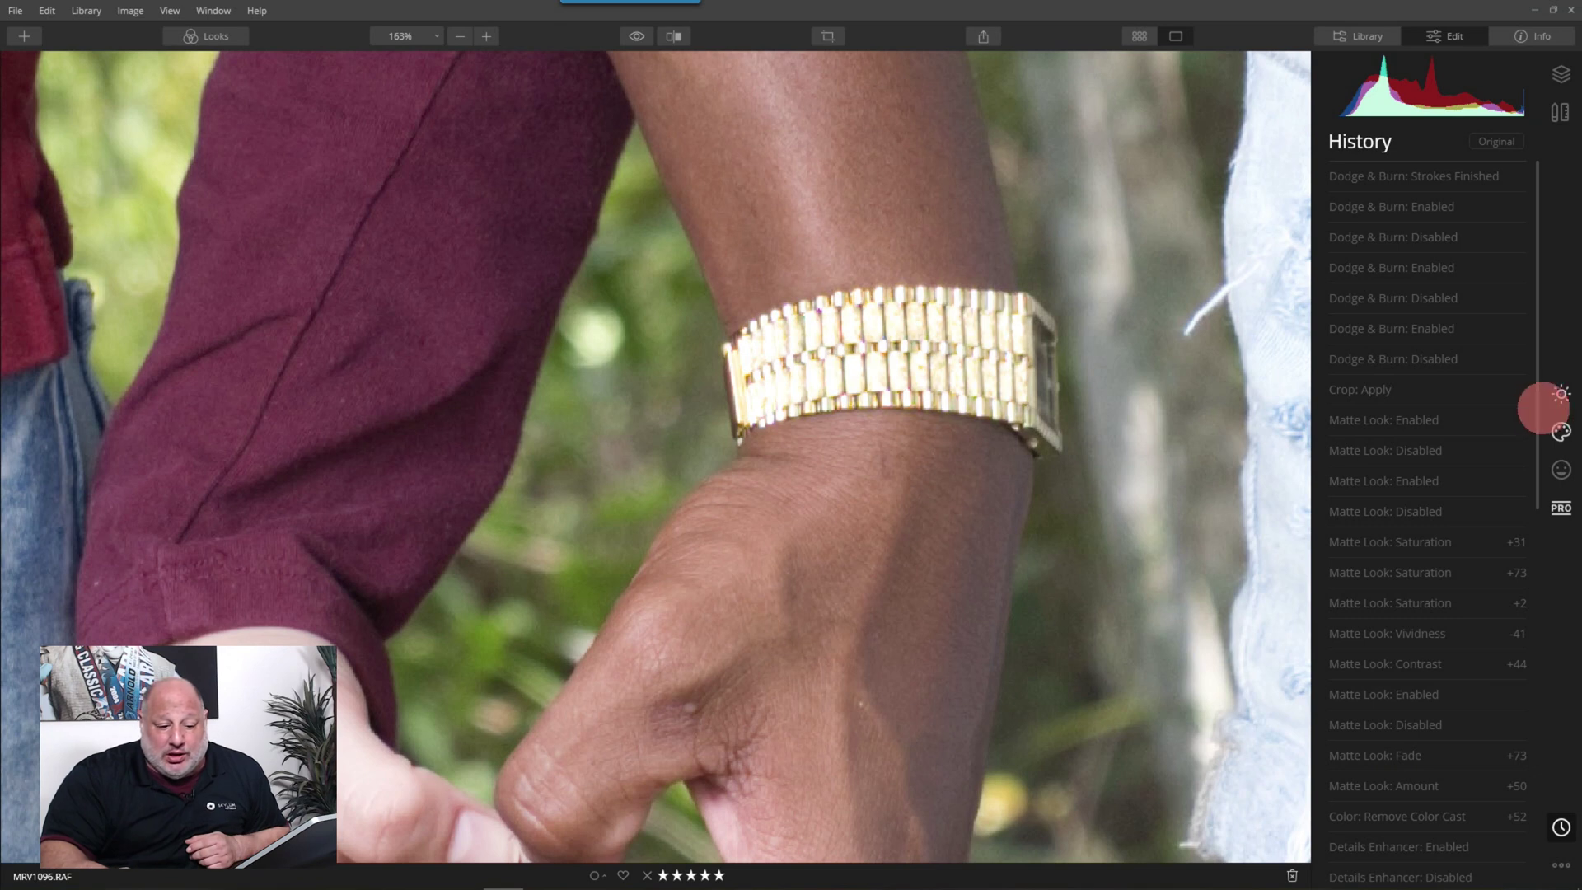
left_click(1560, 394)
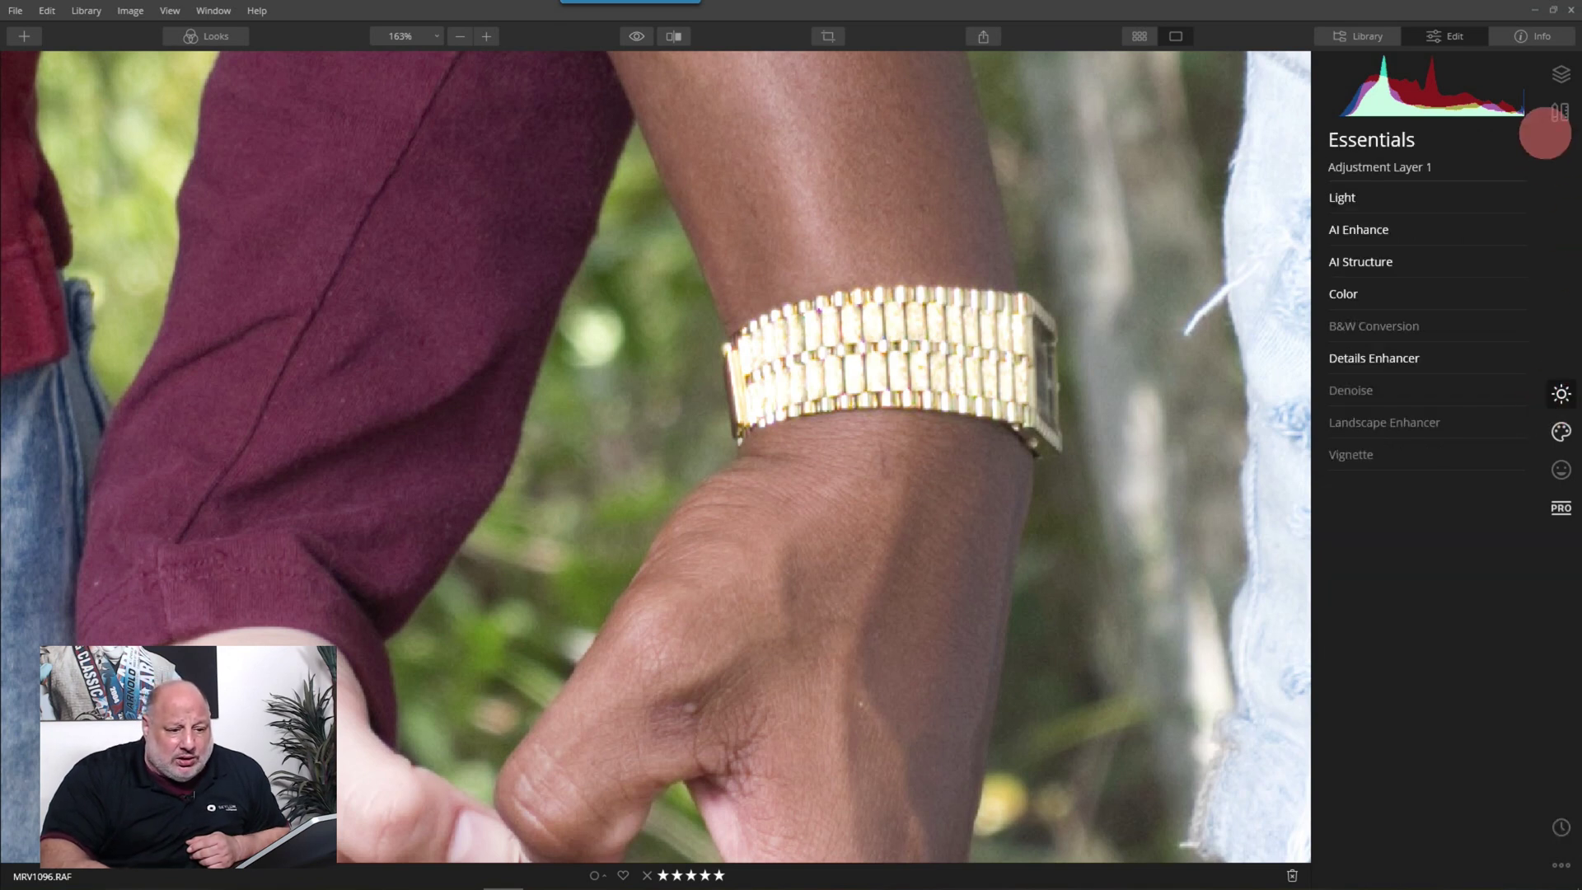
left_click(1560, 111)
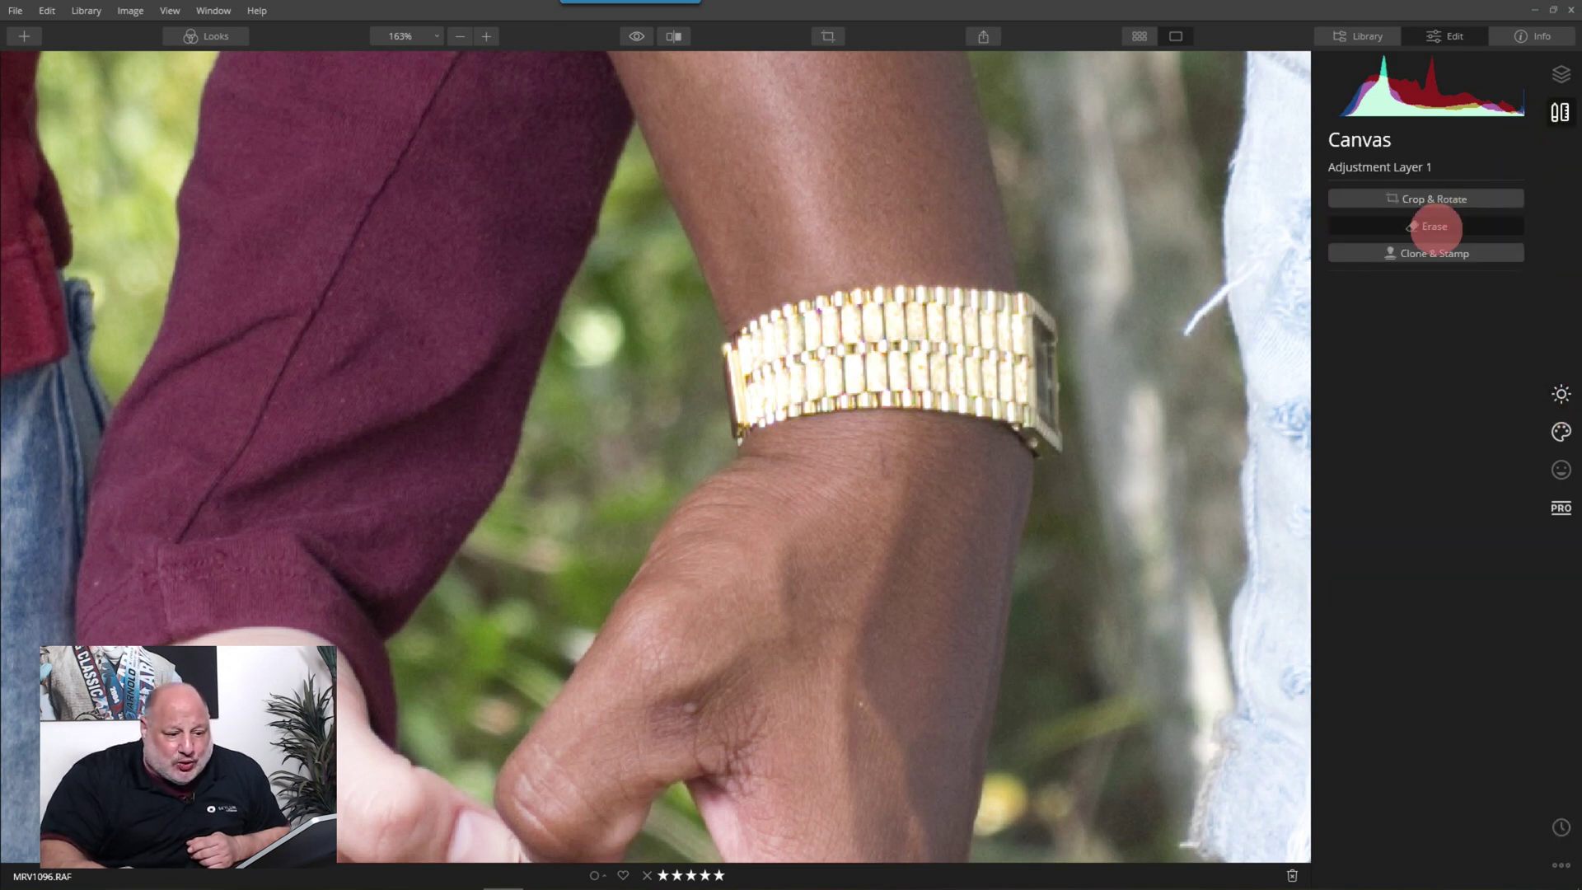
left_click(1436, 226)
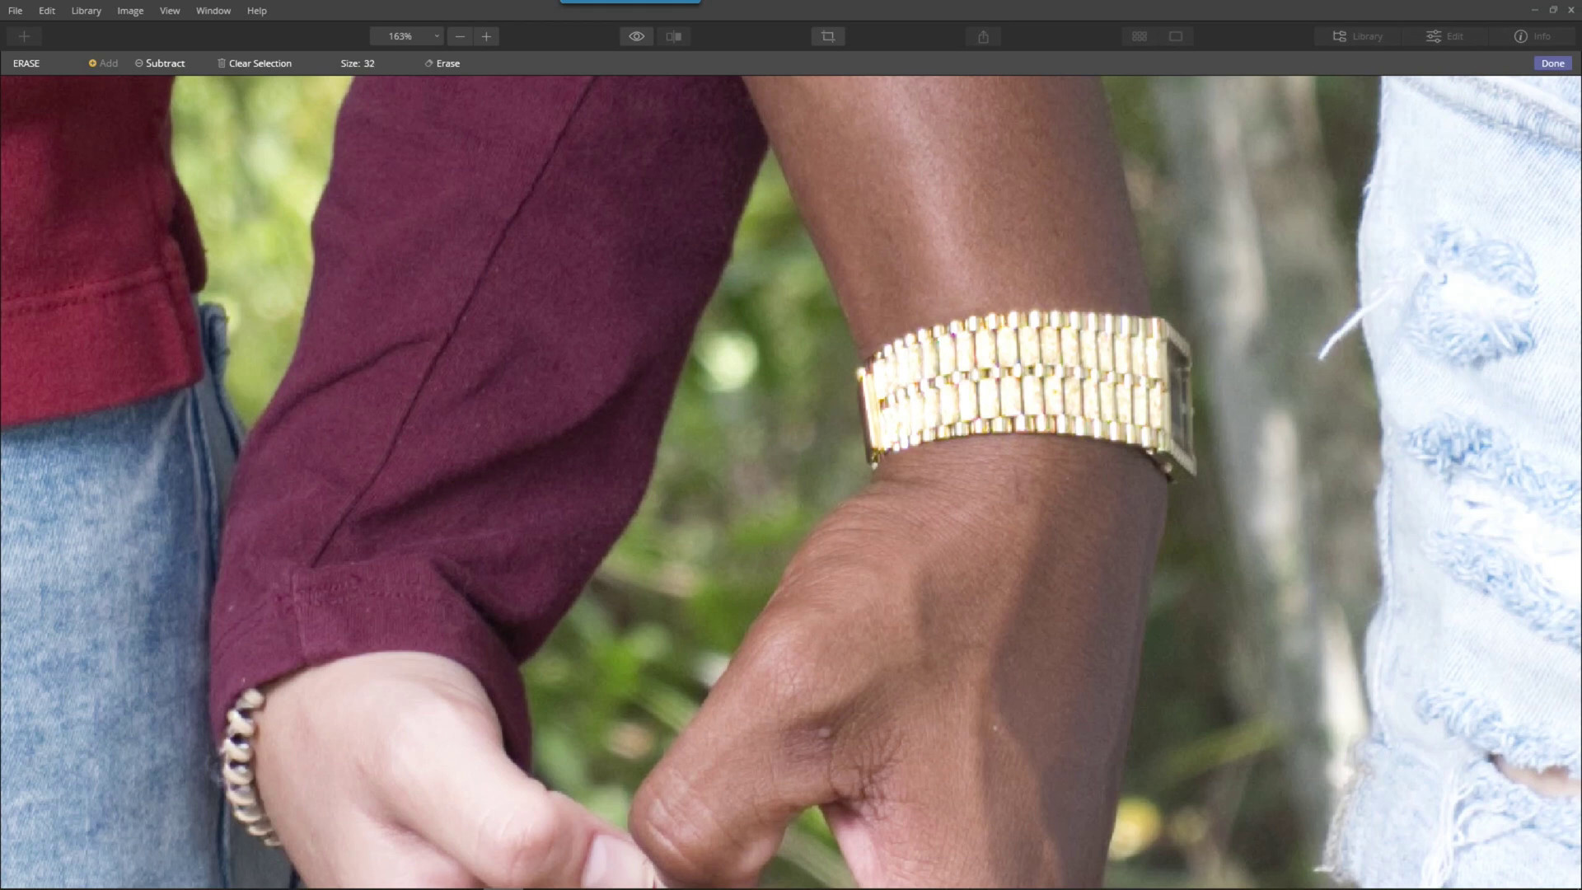
key("bracketright")
key("bracketright")
key("bracketright")
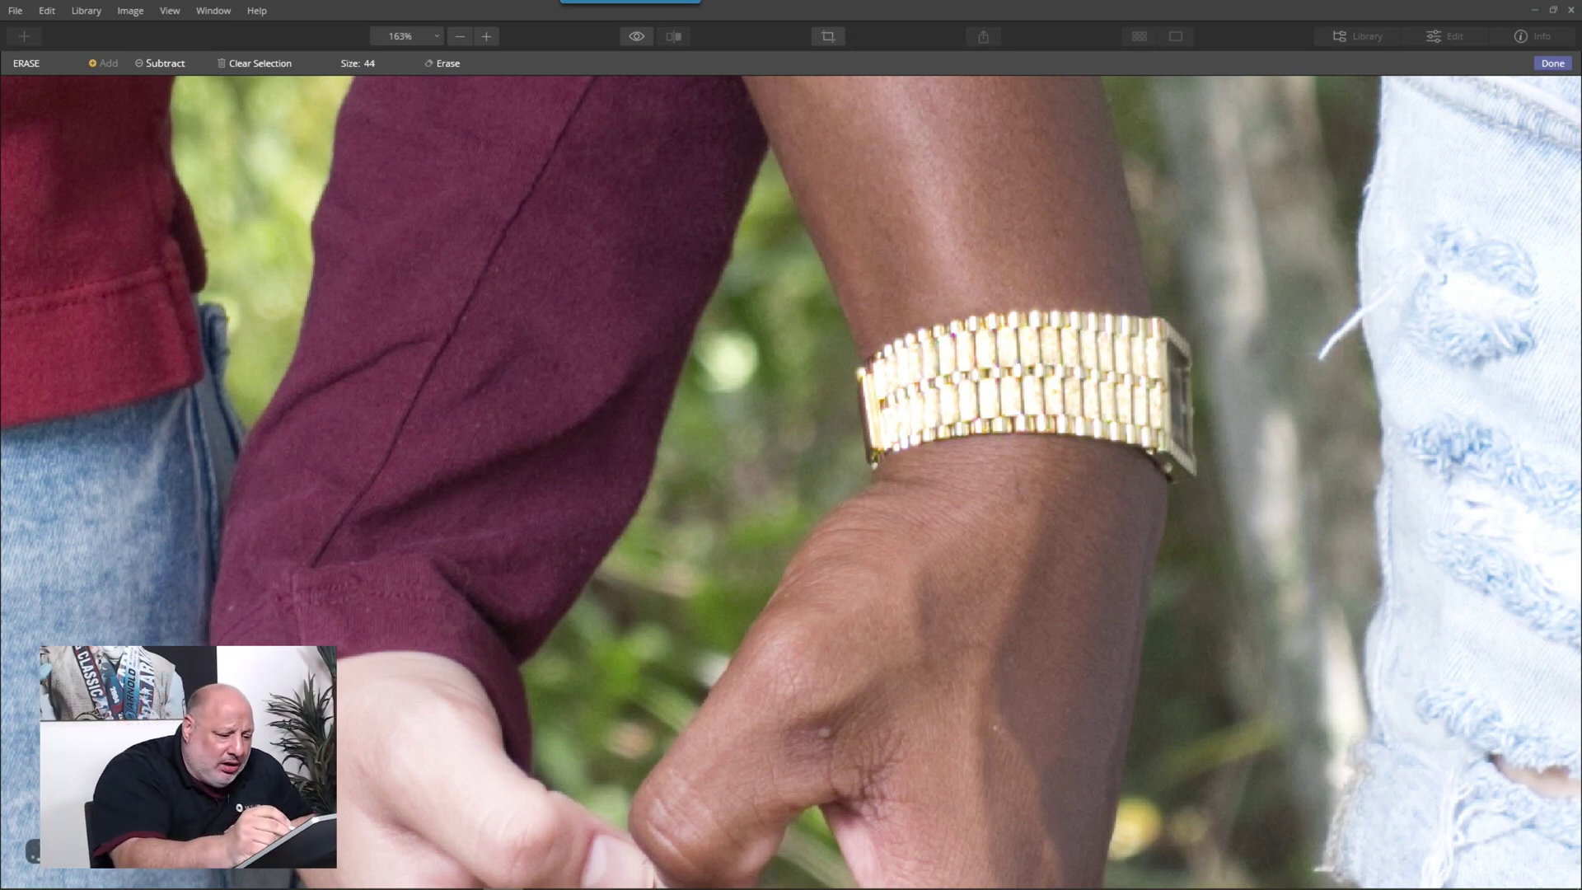
Mask the entire gold watch using brush sizes 44 and 32, erase it from the wrist, and finish the Erase session.
mouse_move(876, 381)
left_mouse_down()
mouse_move(936, 346)
mouse_move(1022, 332)
mouse_move(1141, 334)
mouse_move(1175, 354)
mouse_move(1150, 318)
mouse_move(888, 345)
mouse_move(859, 375)
left_mouse_up()
left_click_drag(1147, 334, 1016, 334)
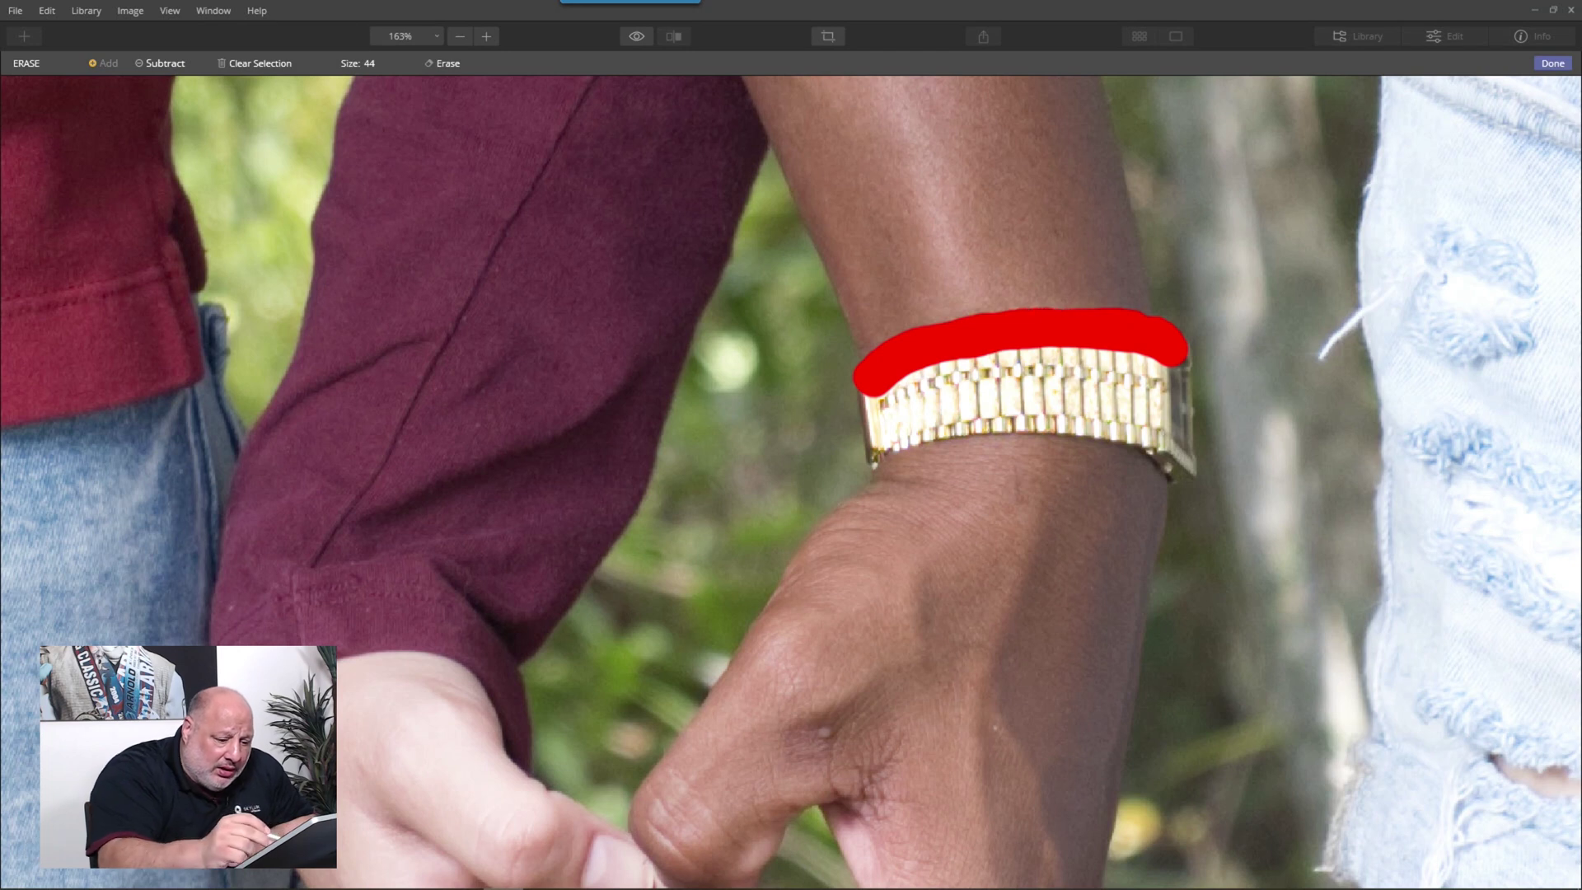
mouse_move(1170, 352)
left_mouse_down()
mouse_move(1184, 472)
mouse_move(1113, 425)
mouse_move(989, 423)
mouse_move(874, 453)
mouse_move(878, 397)
mouse_move(865, 433)
mouse_move(859, 394)
mouse_move(860, 452)
mouse_move(881, 471)
left_mouse_up()
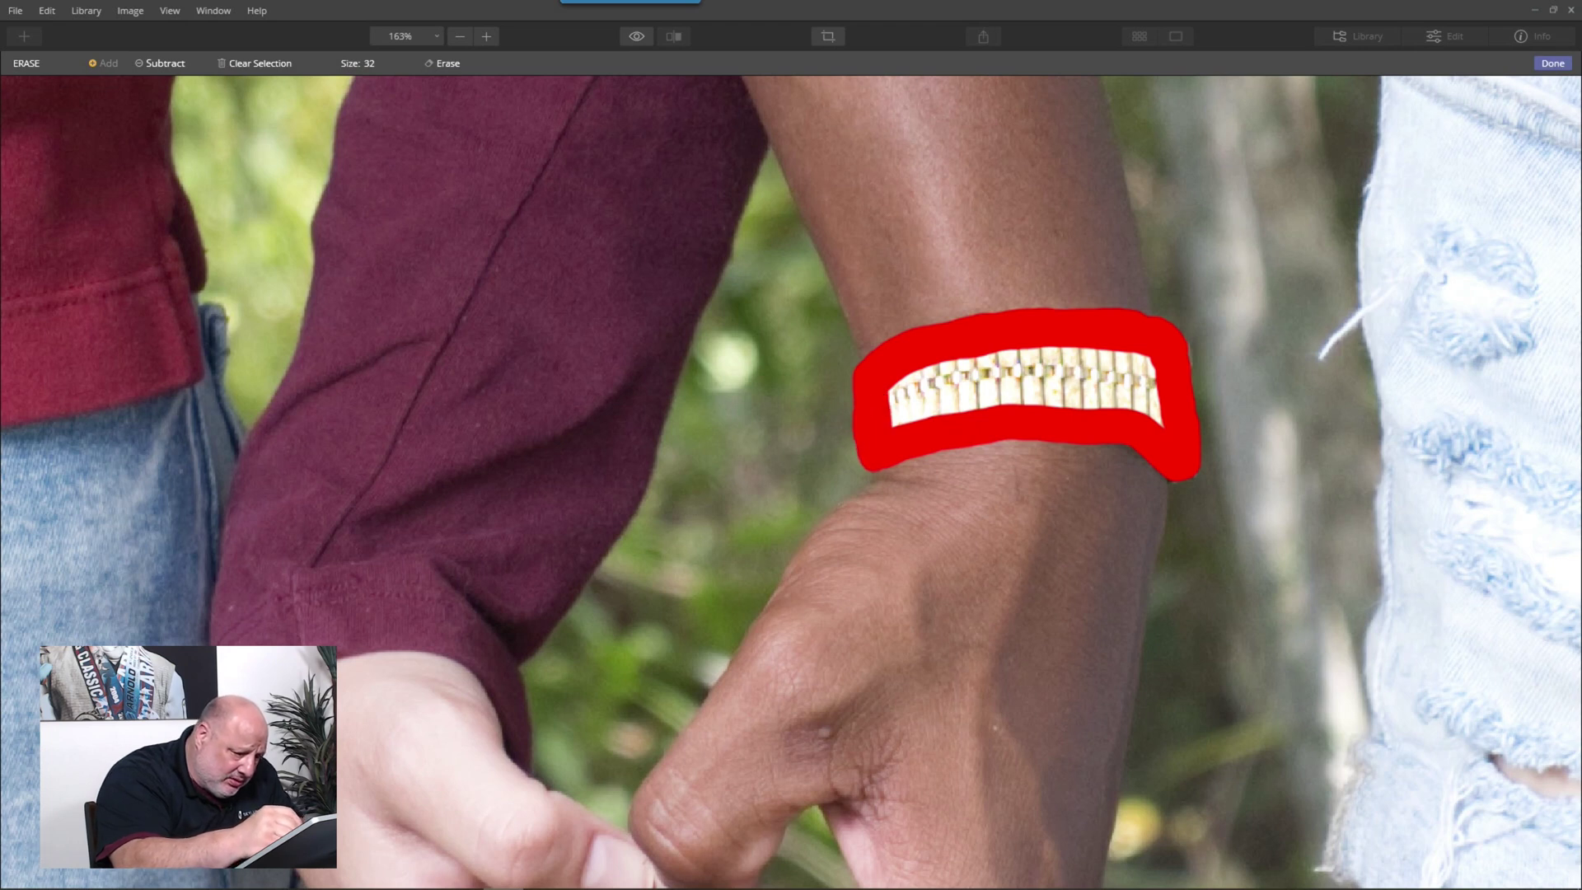
mouse_move(894, 406)
left_mouse_down()
mouse_move(937, 367)
mouse_move(1105, 359)
mouse_move(1150, 380)
mouse_move(894, 417)
mouse_move(1158, 417)
left_mouse_up()
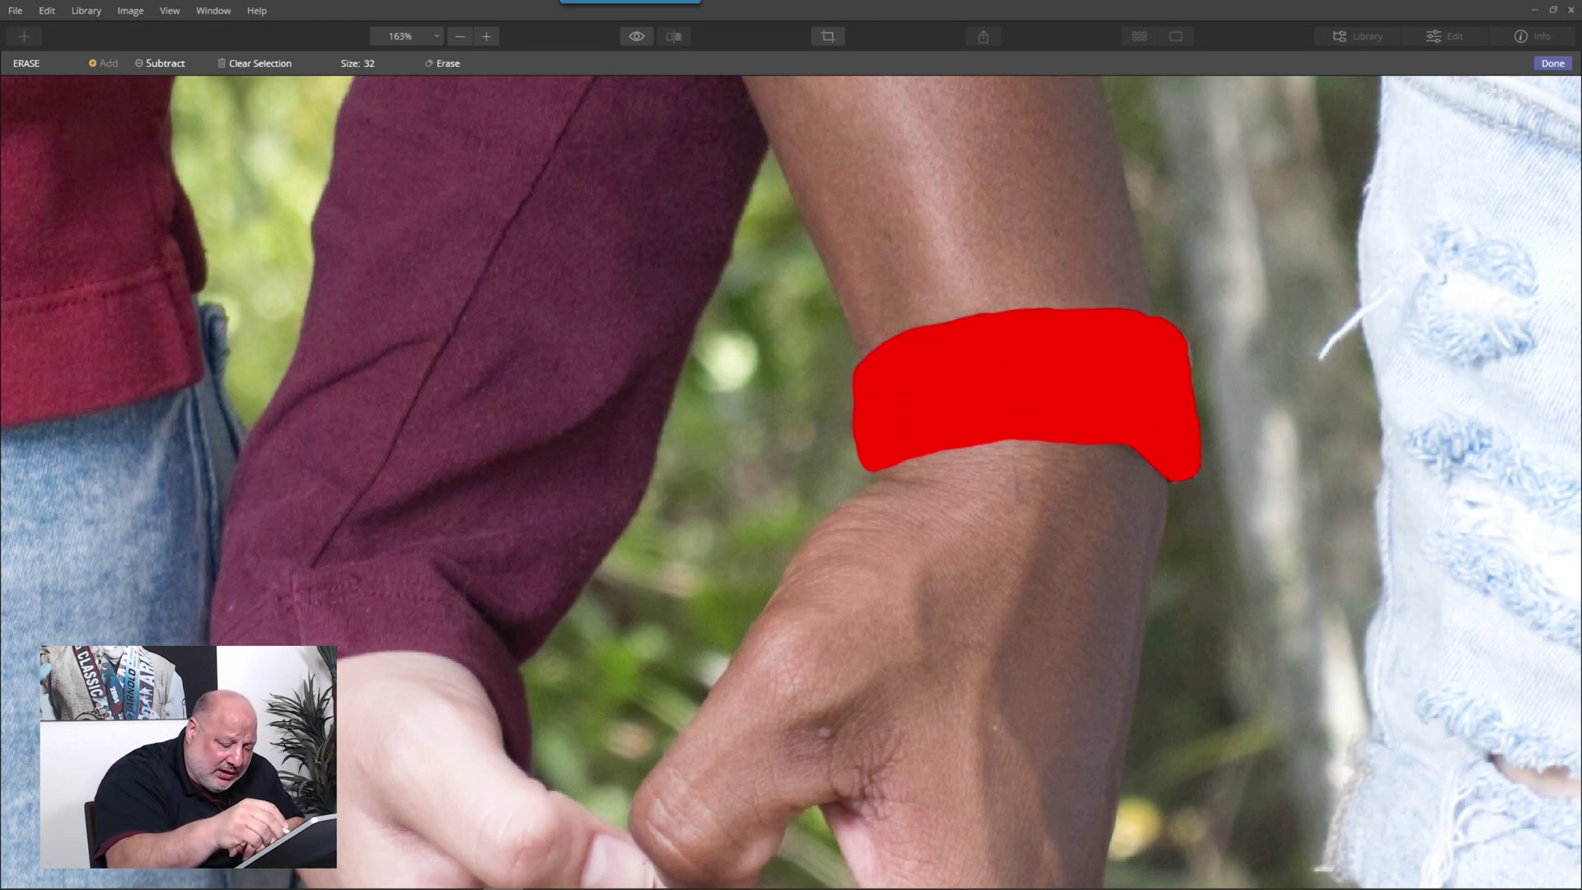
scroll(1078, 378, "up", 3)
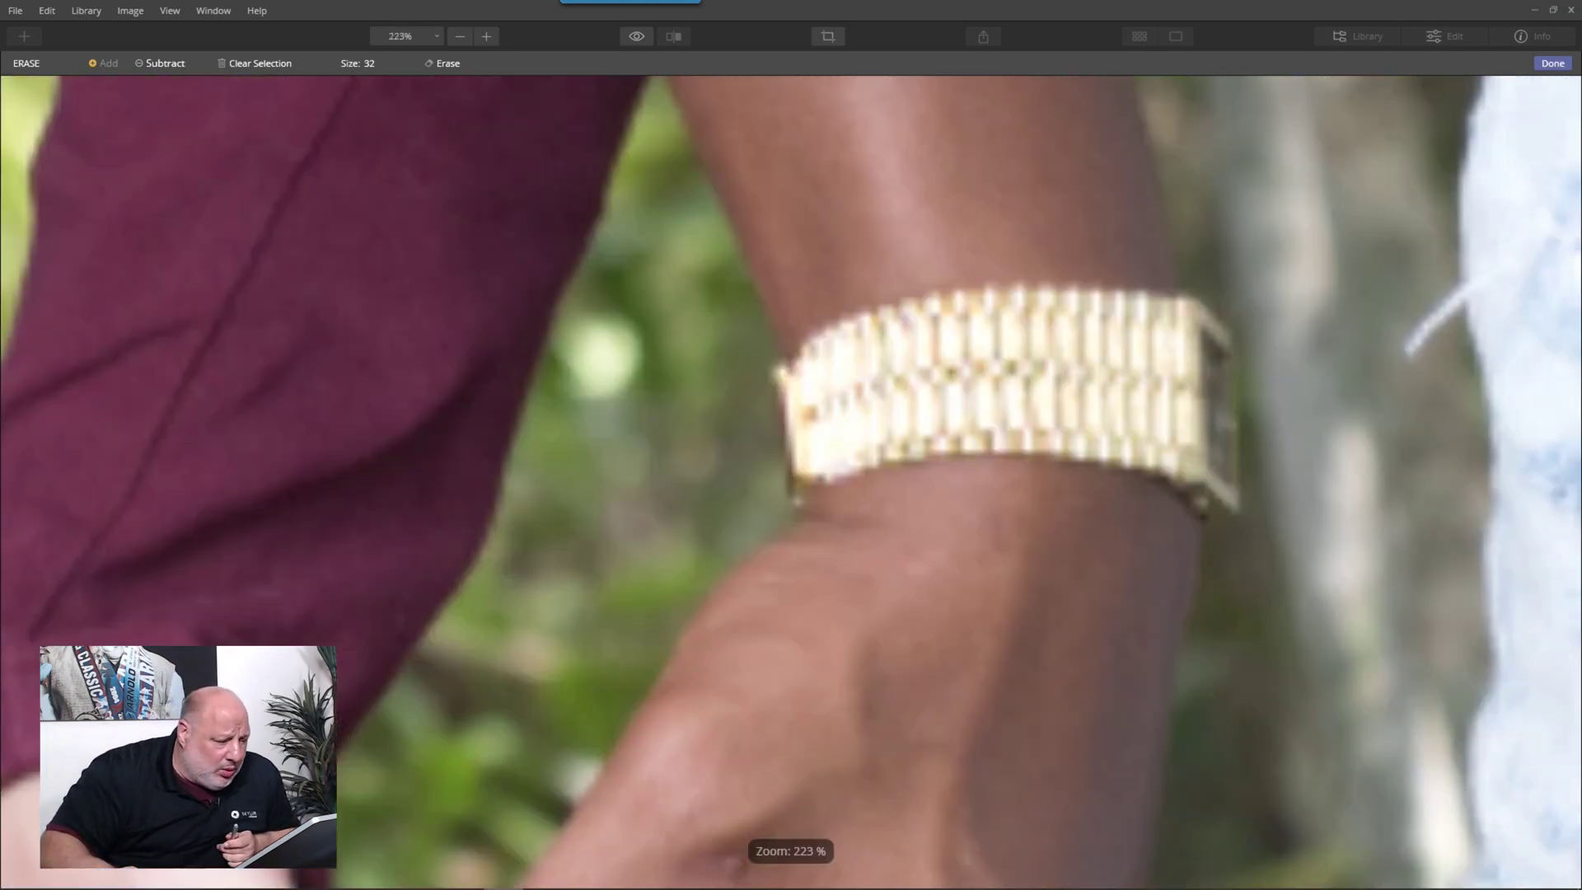
key("Return")
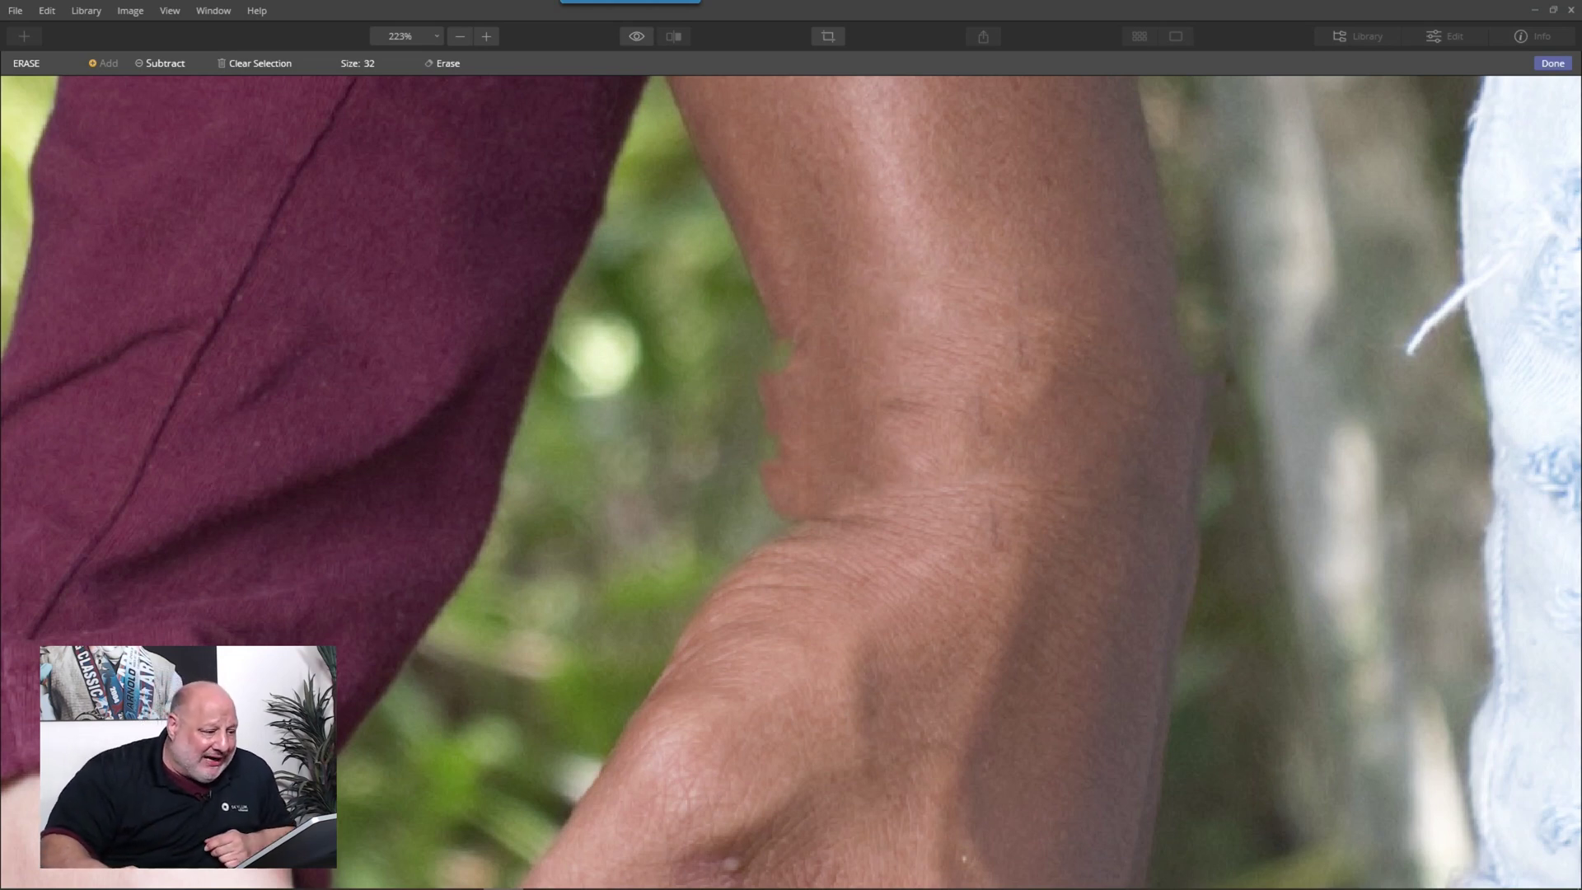
scroll(792, 482, "down", 3)
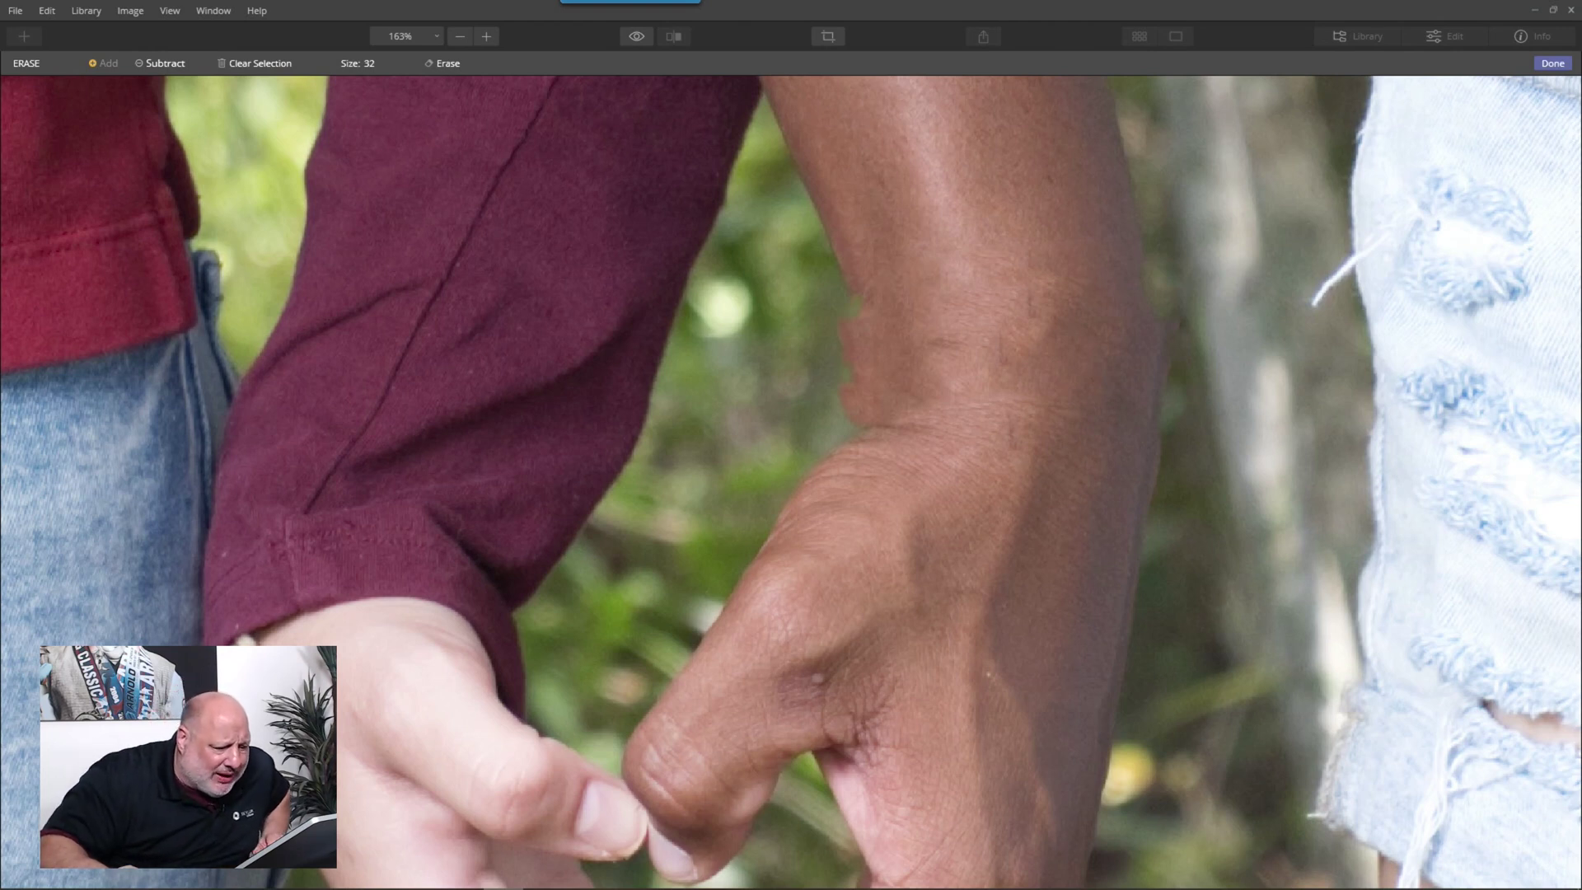
left_click_drag(1086, 407, 1022, 398)
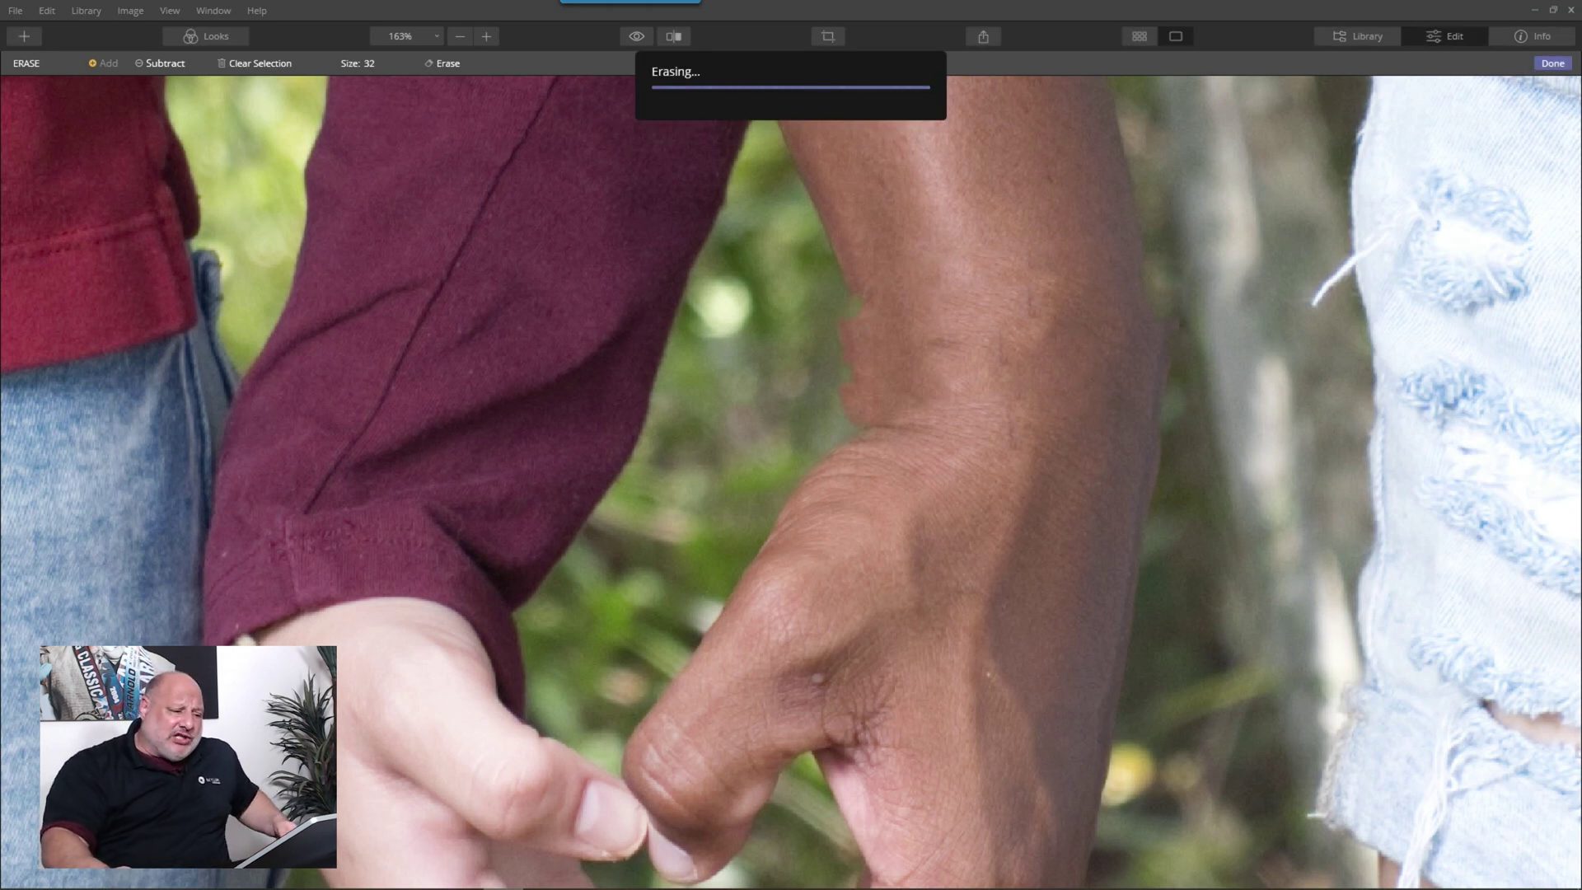
key("Return")
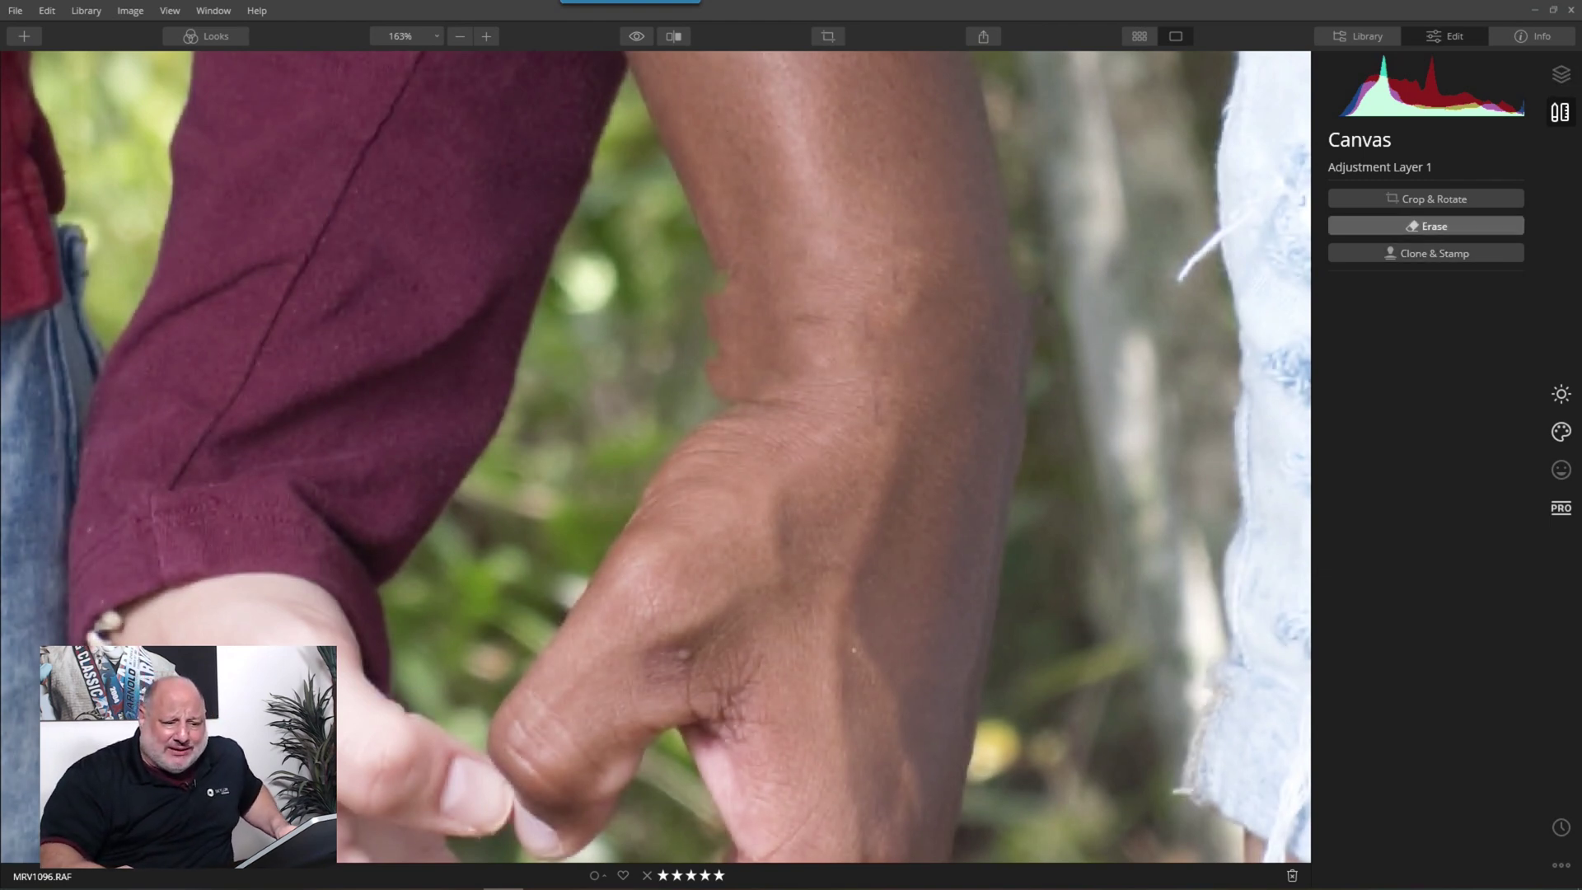
Erase the loose white thread sticking out from the edge of the denim shorts with a size 20 brush.
left_click(1430, 225)
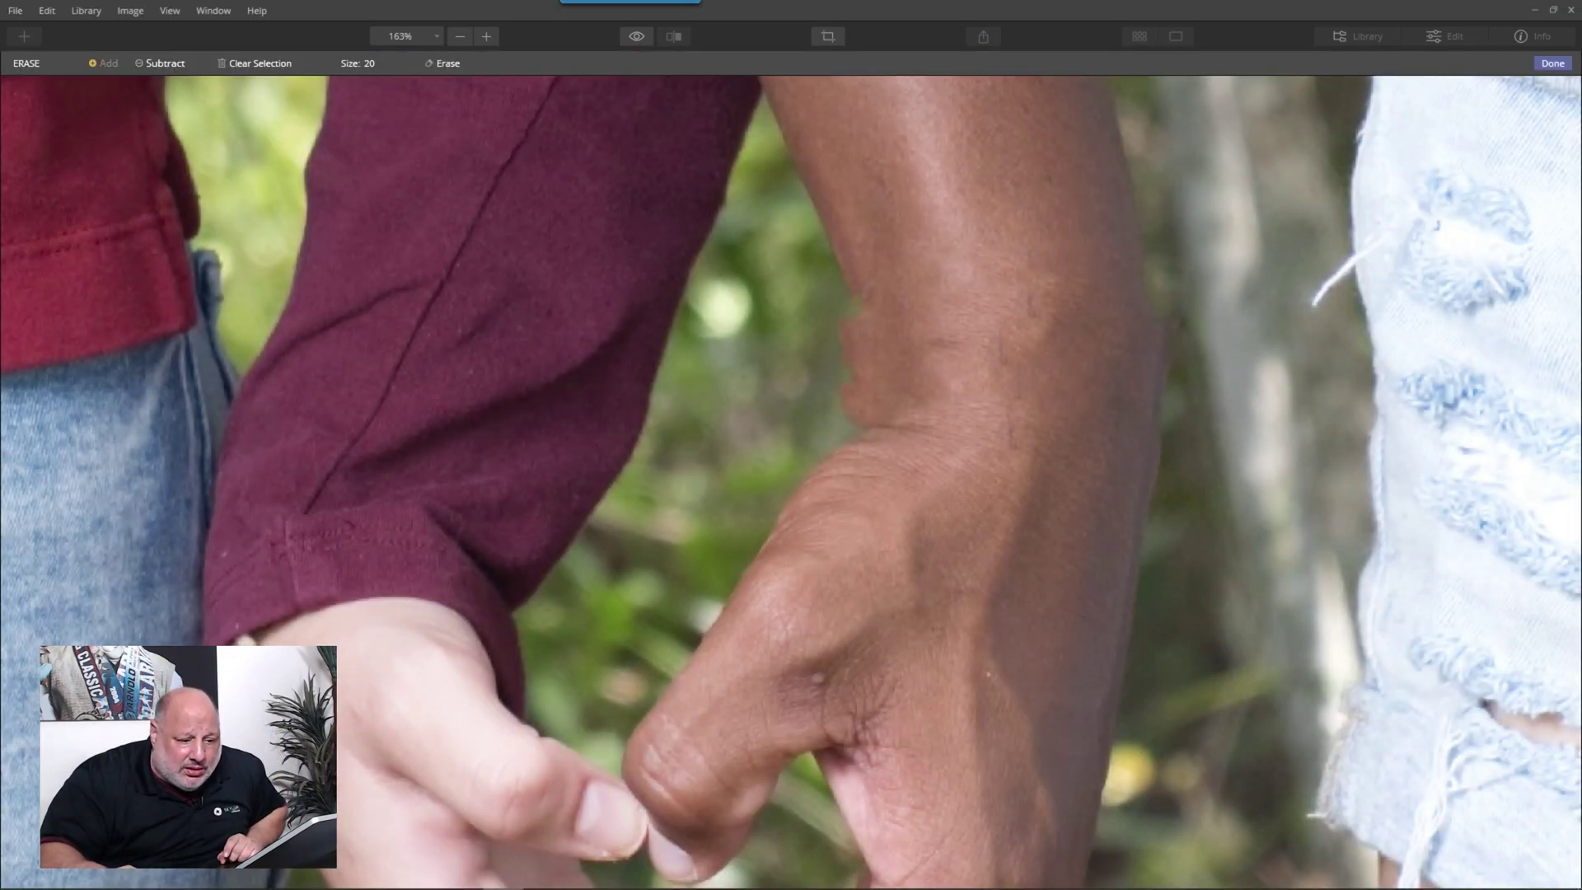
left_click_drag(1352, 255, 1307, 302)
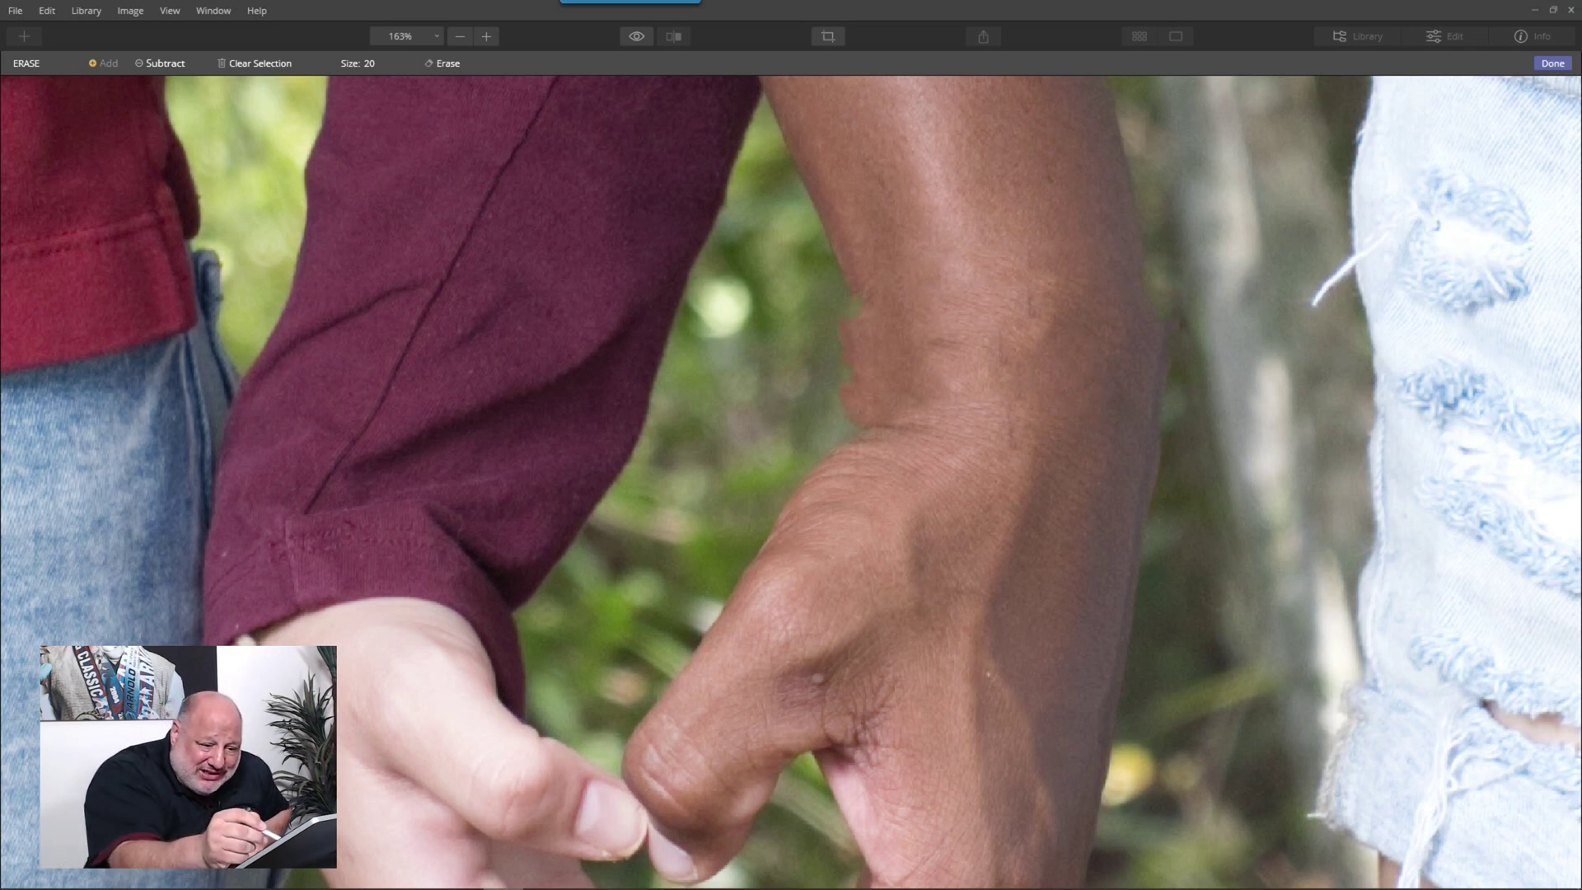
left_click_drag(1353, 260, 1315, 302)
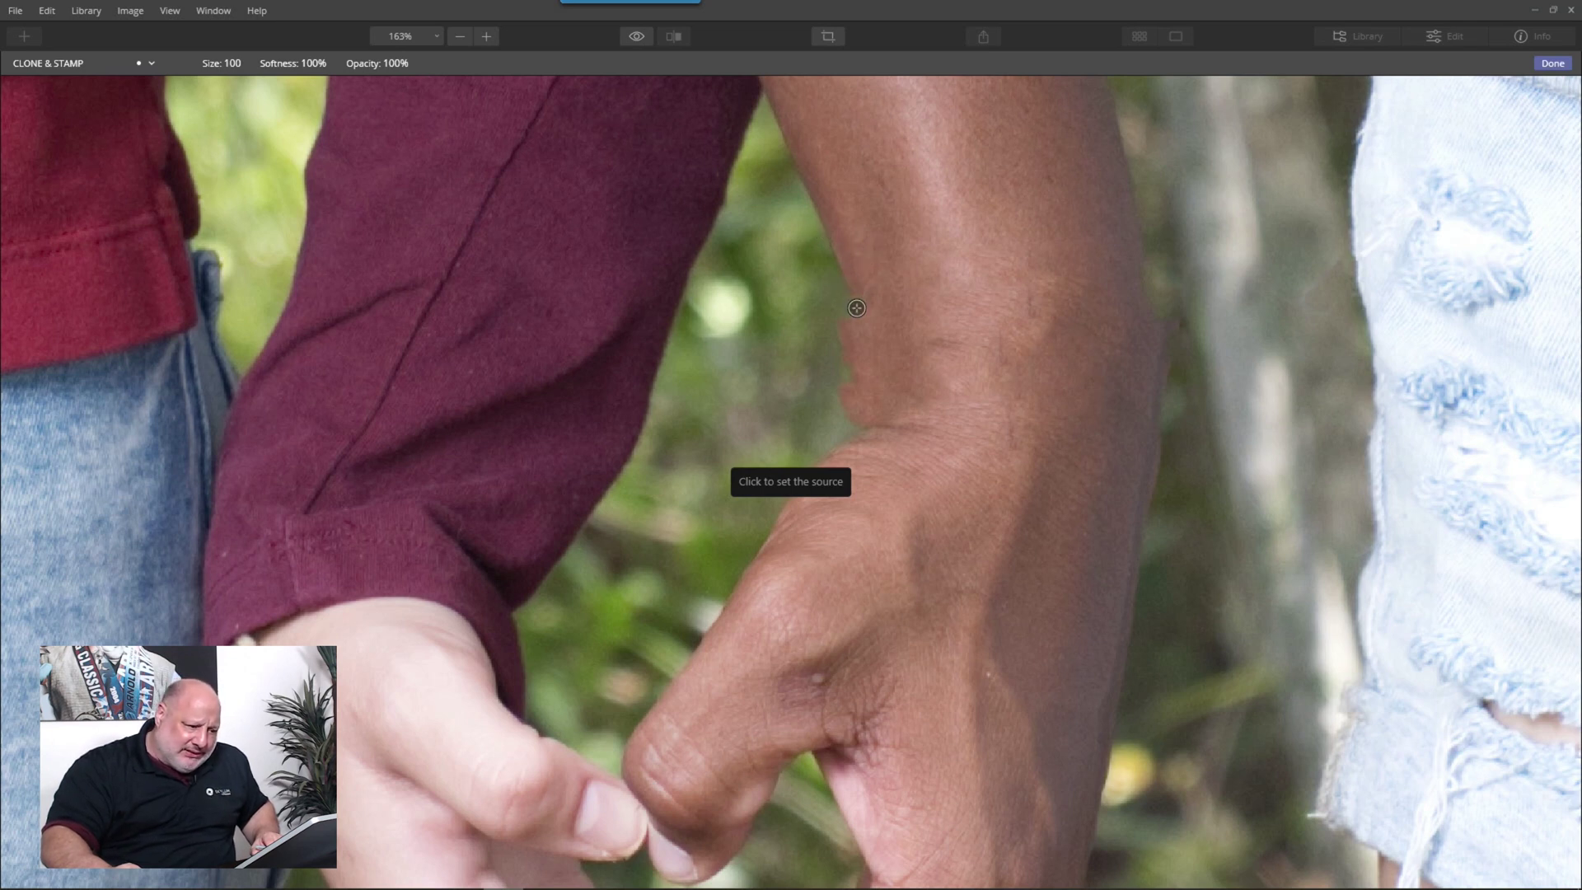
Rebuild both edges of the man's wrist with Clone & Stamp, using a size 40 brush and sources along the arm and background.
left_click(847, 247)
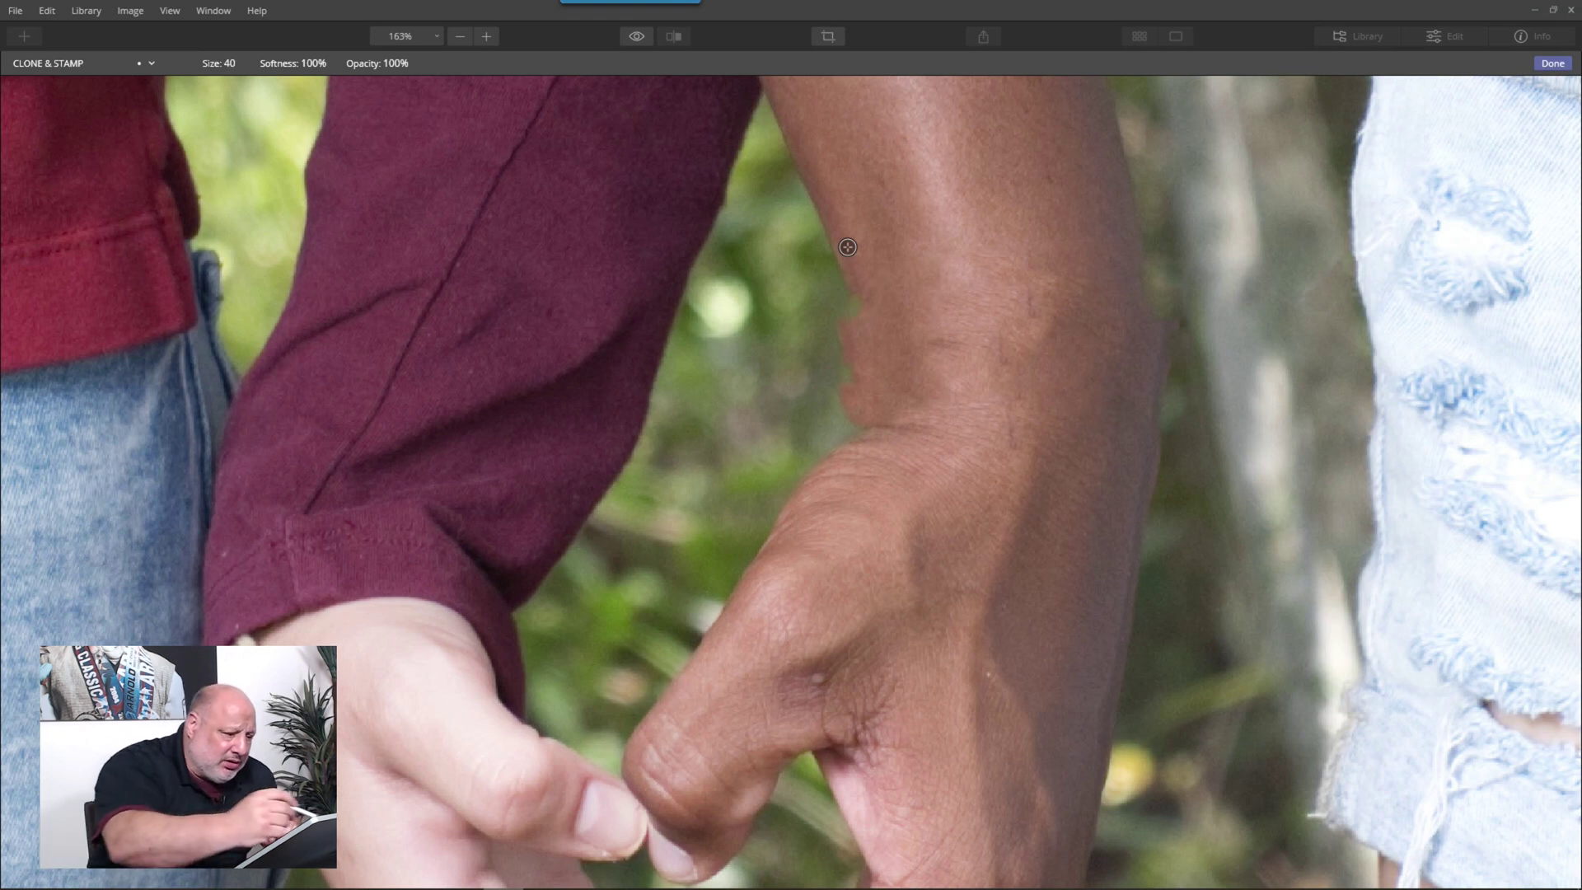
mouse_move(847, 247)
left_mouse_down()
mouse_move(853, 317)
mouse_move(843, 247)
mouse_move(857, 272)
mouse_move(858, 235)
mouse_move(868, 375)
mouse_move(867, 346)
left_mouse_up()
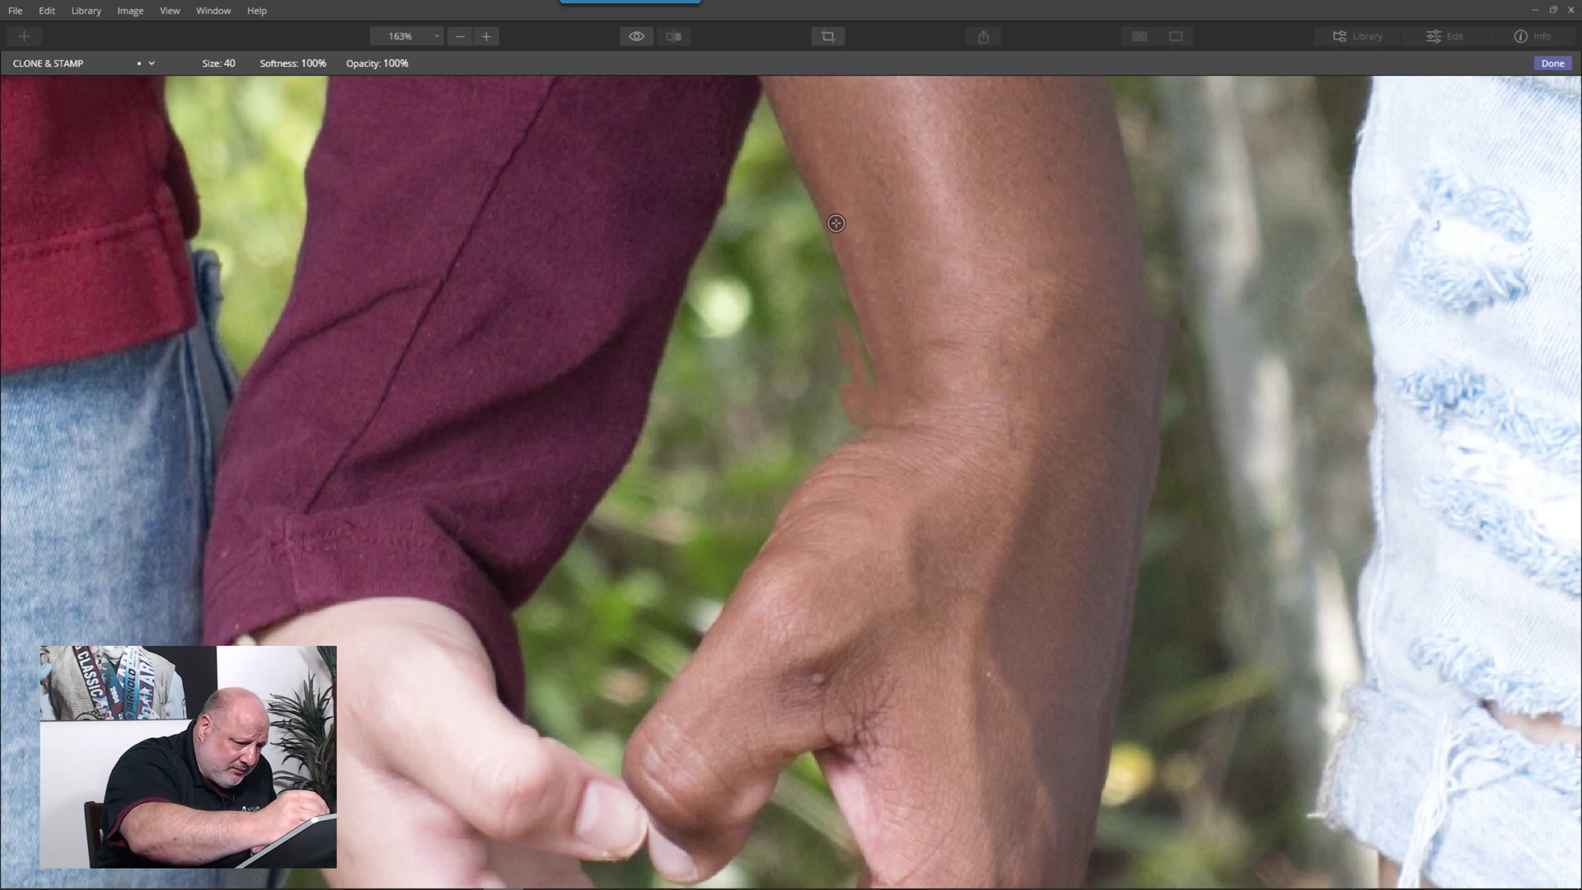
key("alt")
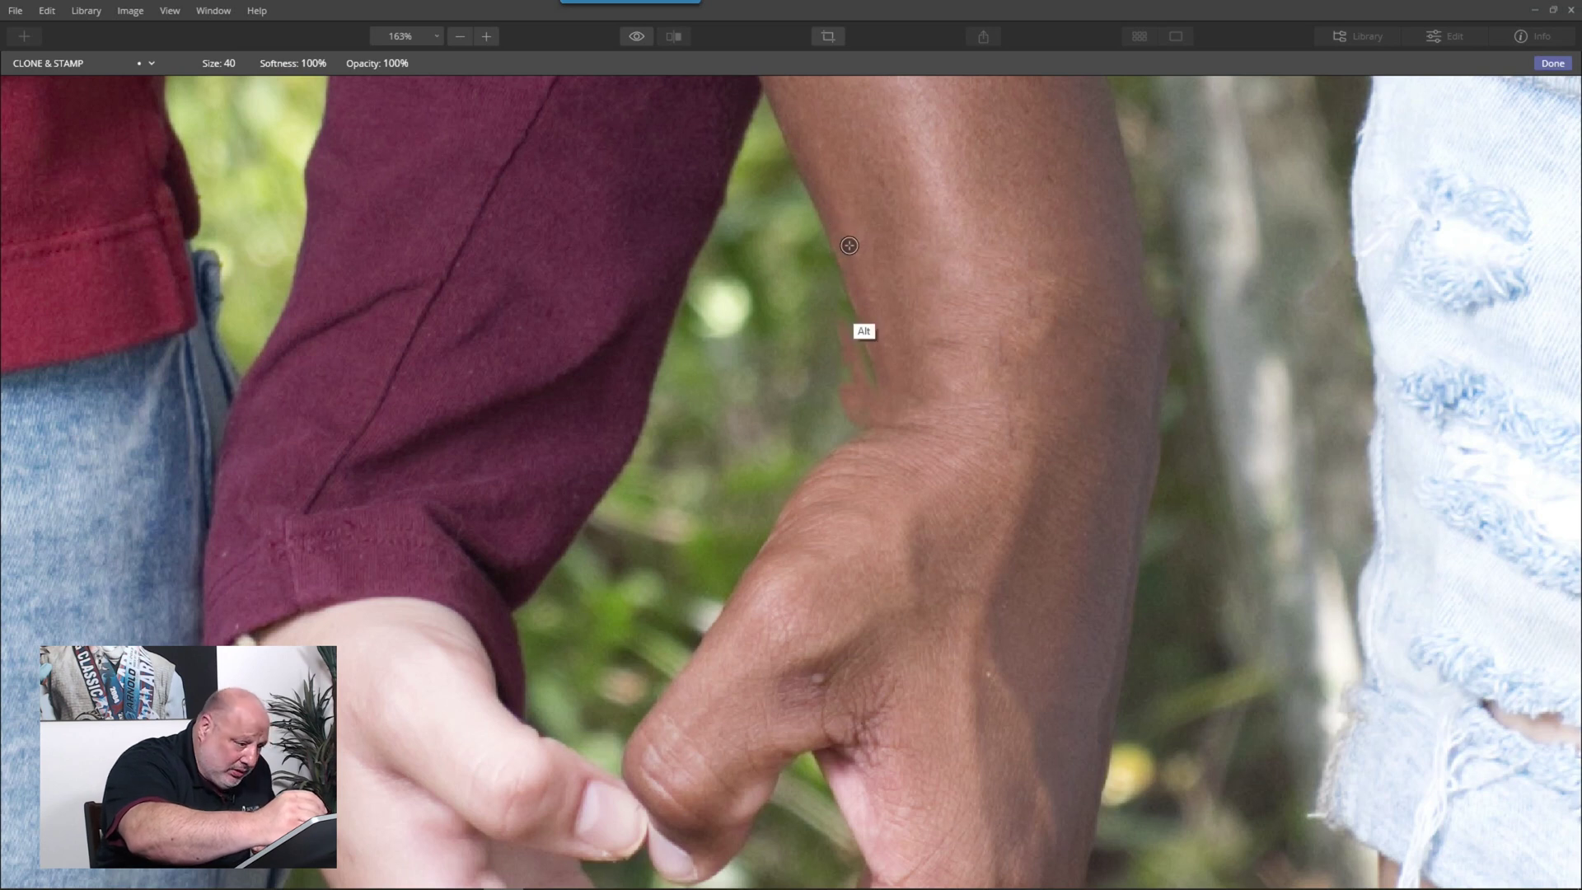
left_click(857, 294, "alt")
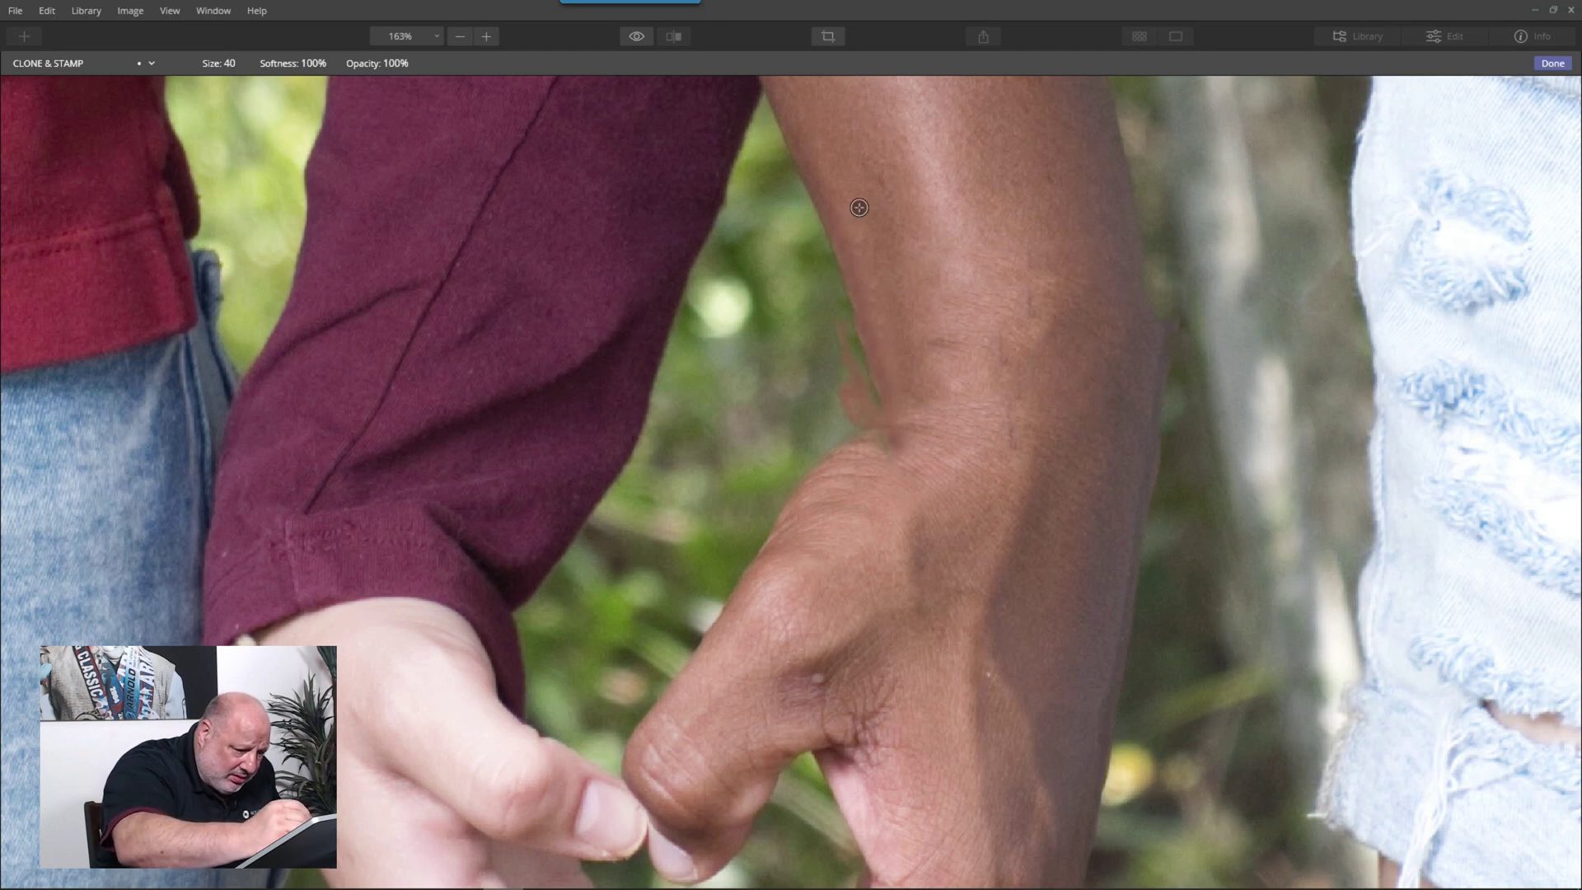
key("alt")
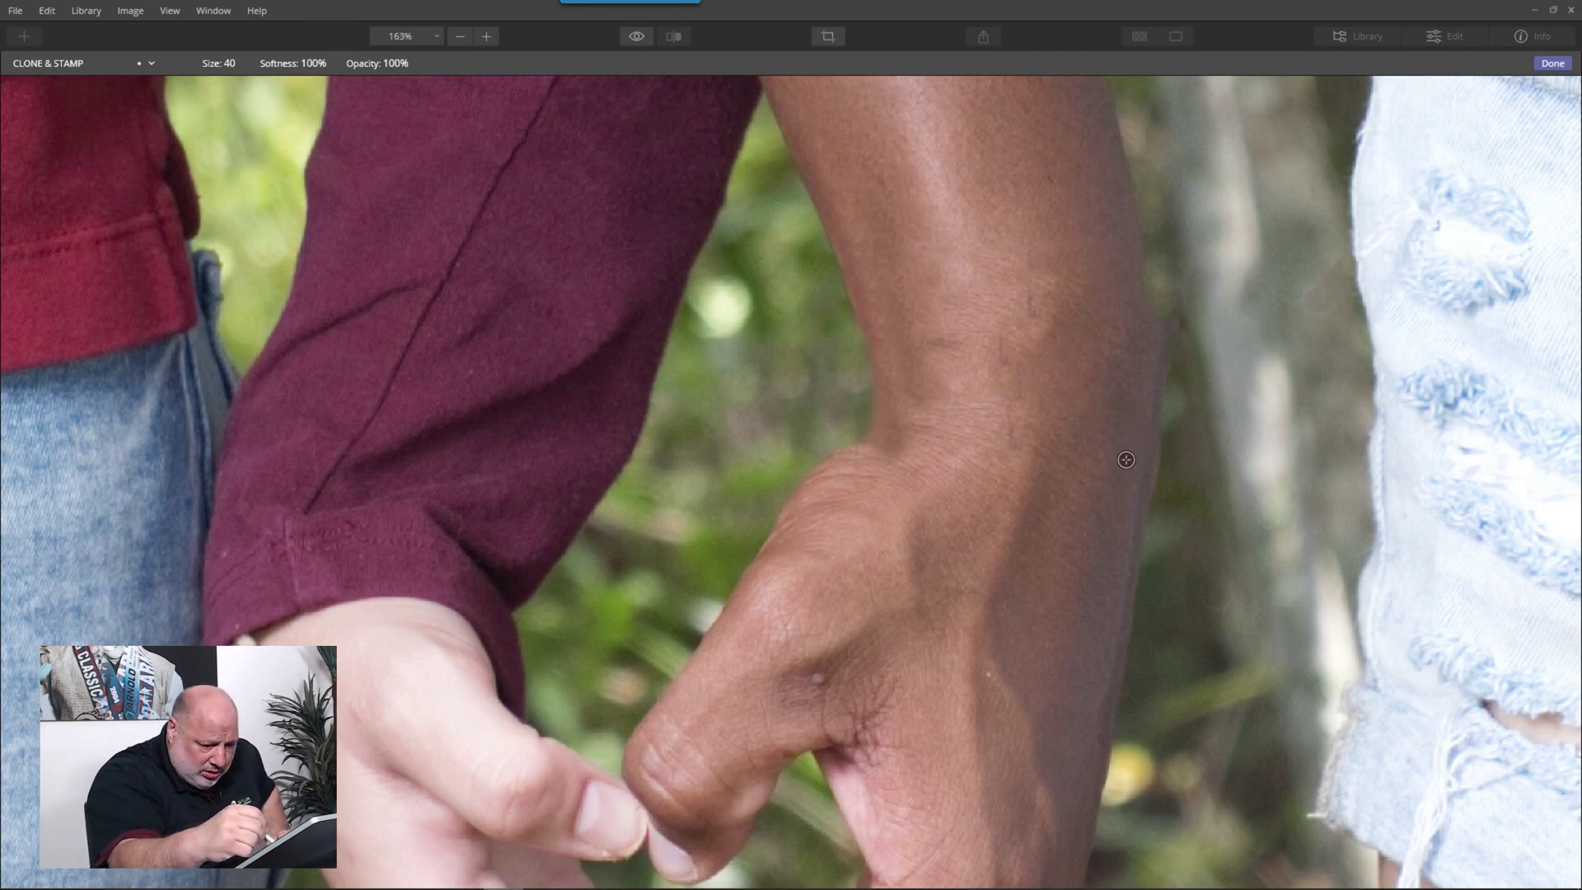
key("alt")
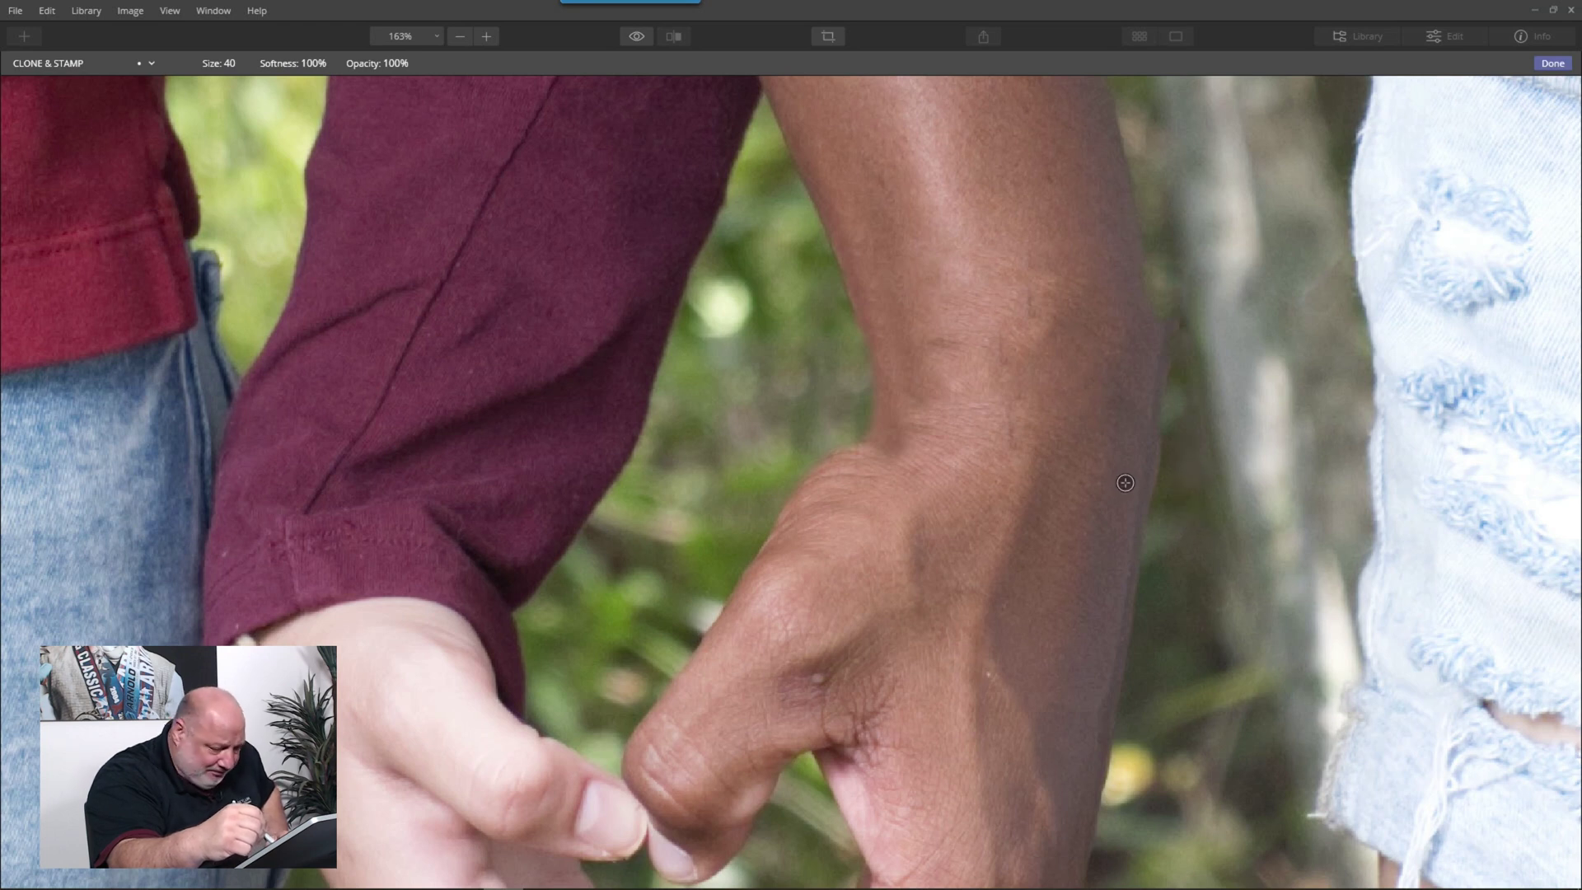
left_click(1210, 483, "alt")
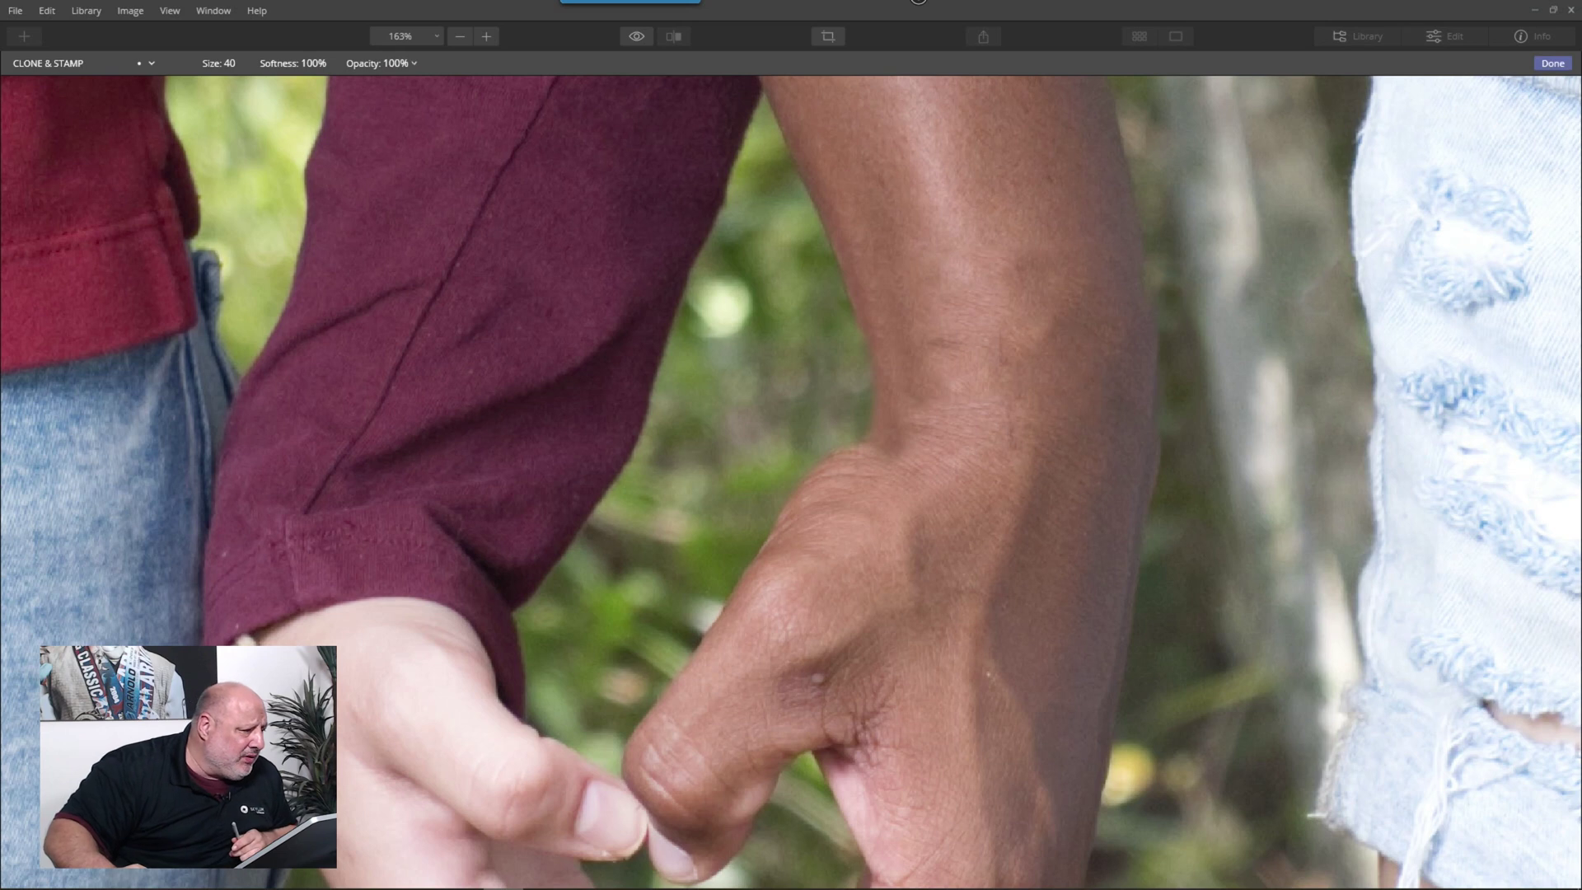
Set the Clone & Stamp opacity to 39% and size to 64, blend the skin across the wrist, and finish the cloning.
left_click(381, 63)
left_click_drag(469, 106, 392, 106)
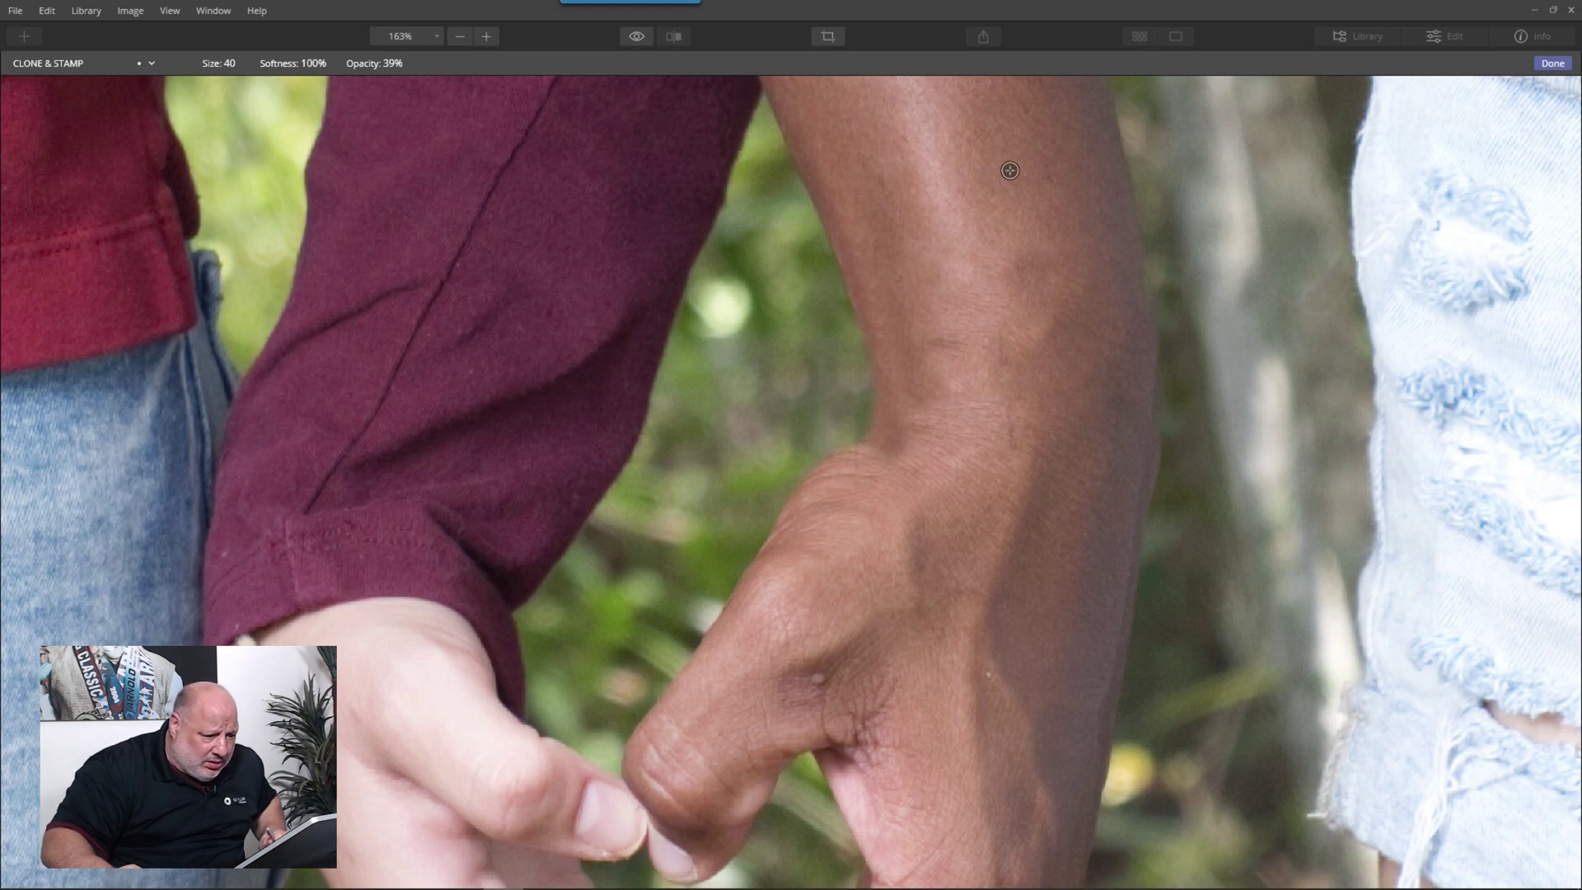
key("bracketright")
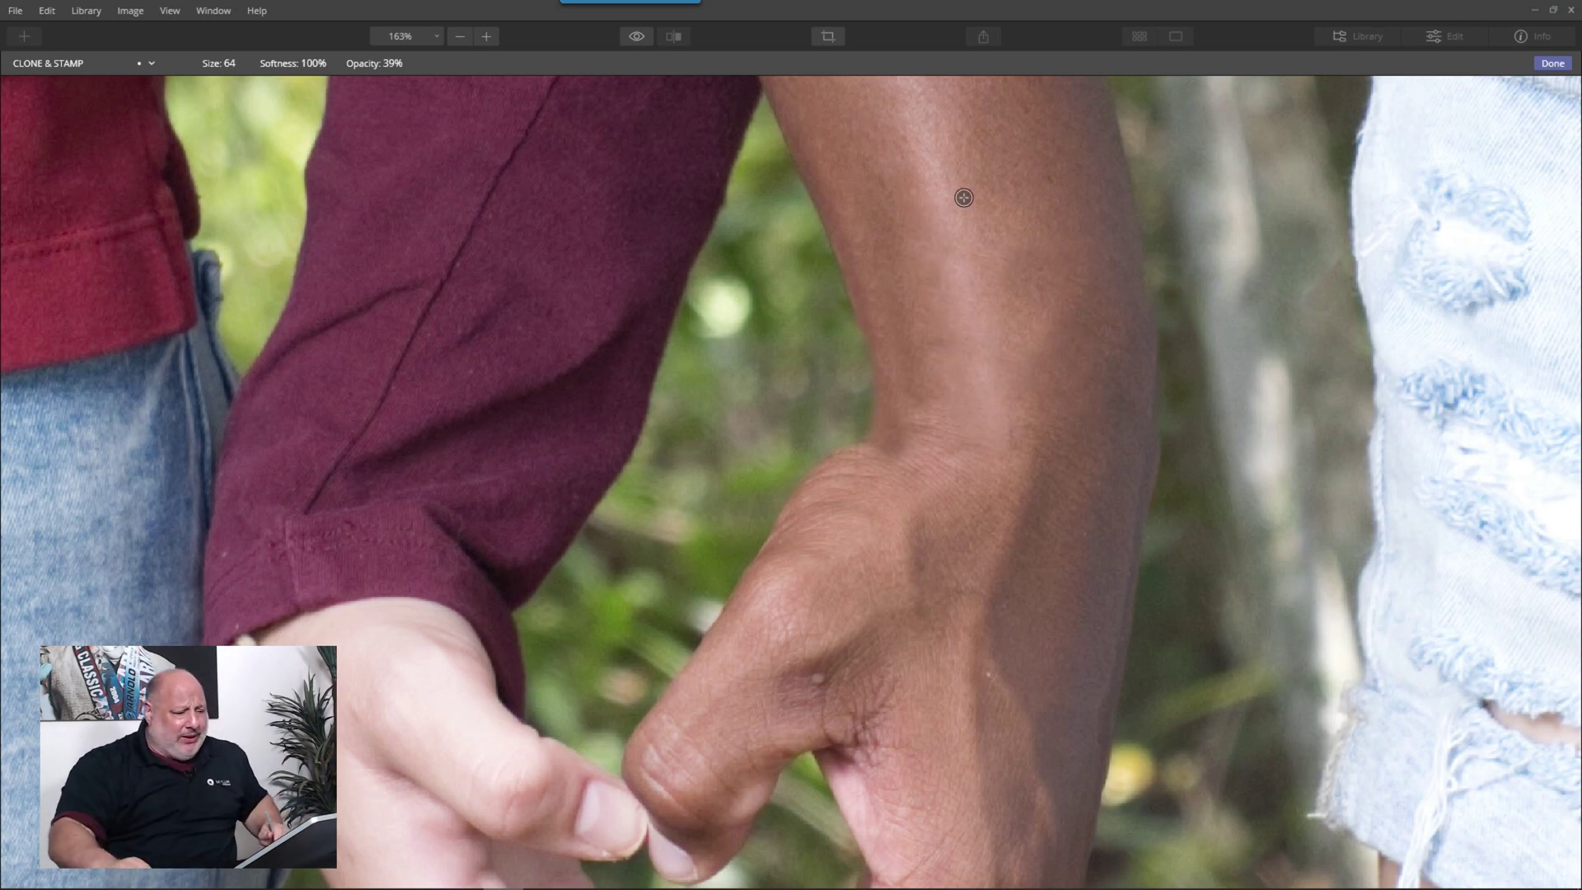
key("ctrl+0")
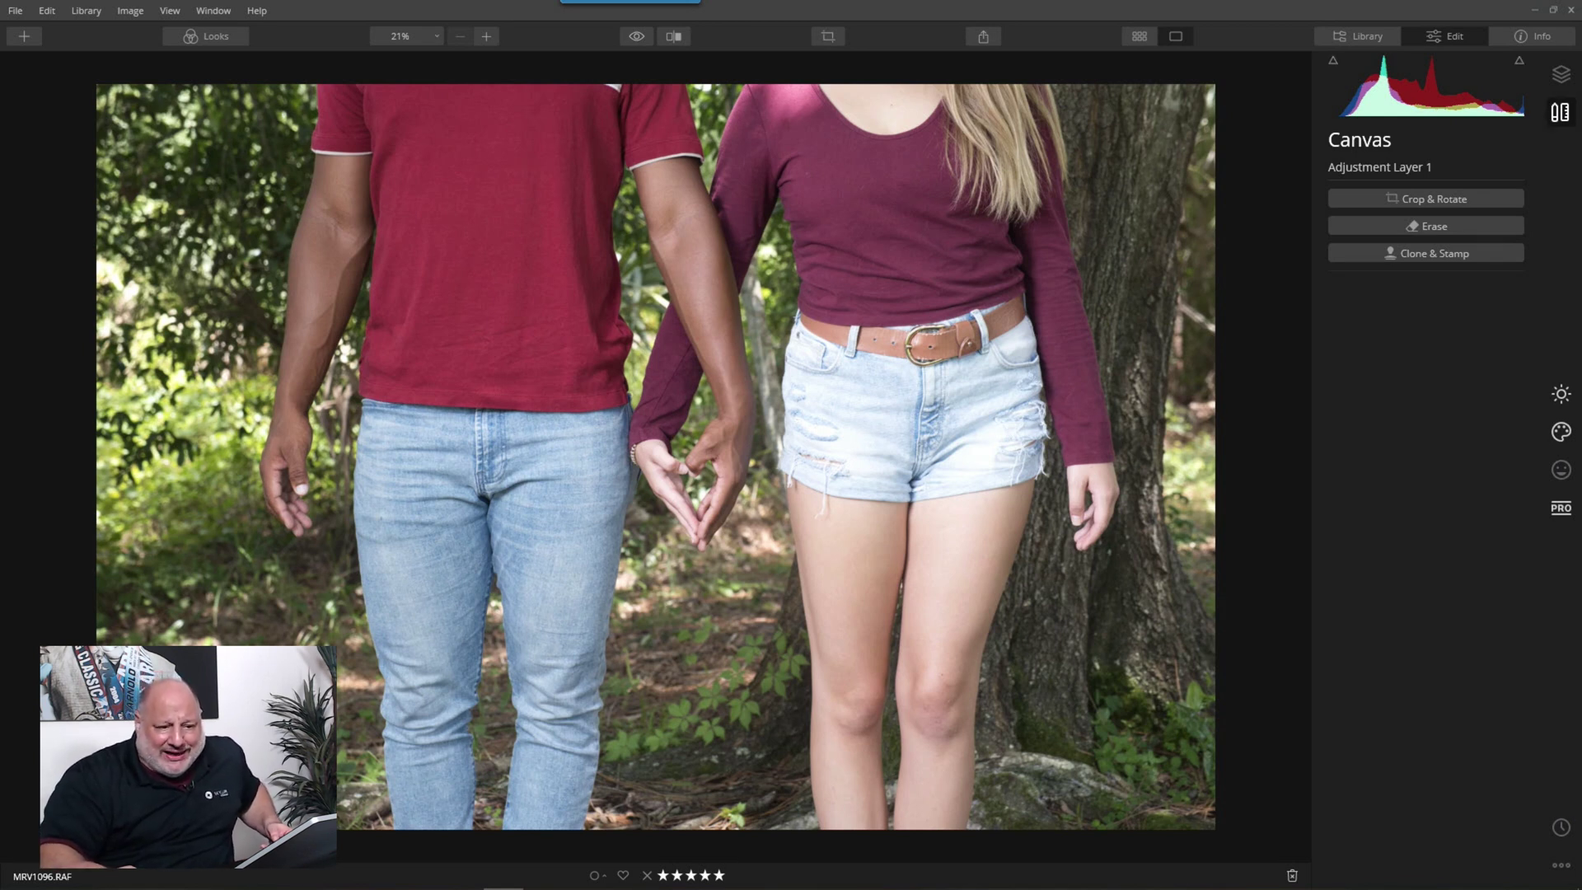
Show the photo's layer stack and apply the Faded Love look to Adjustment Layer 1.
left_click(1562, 74)
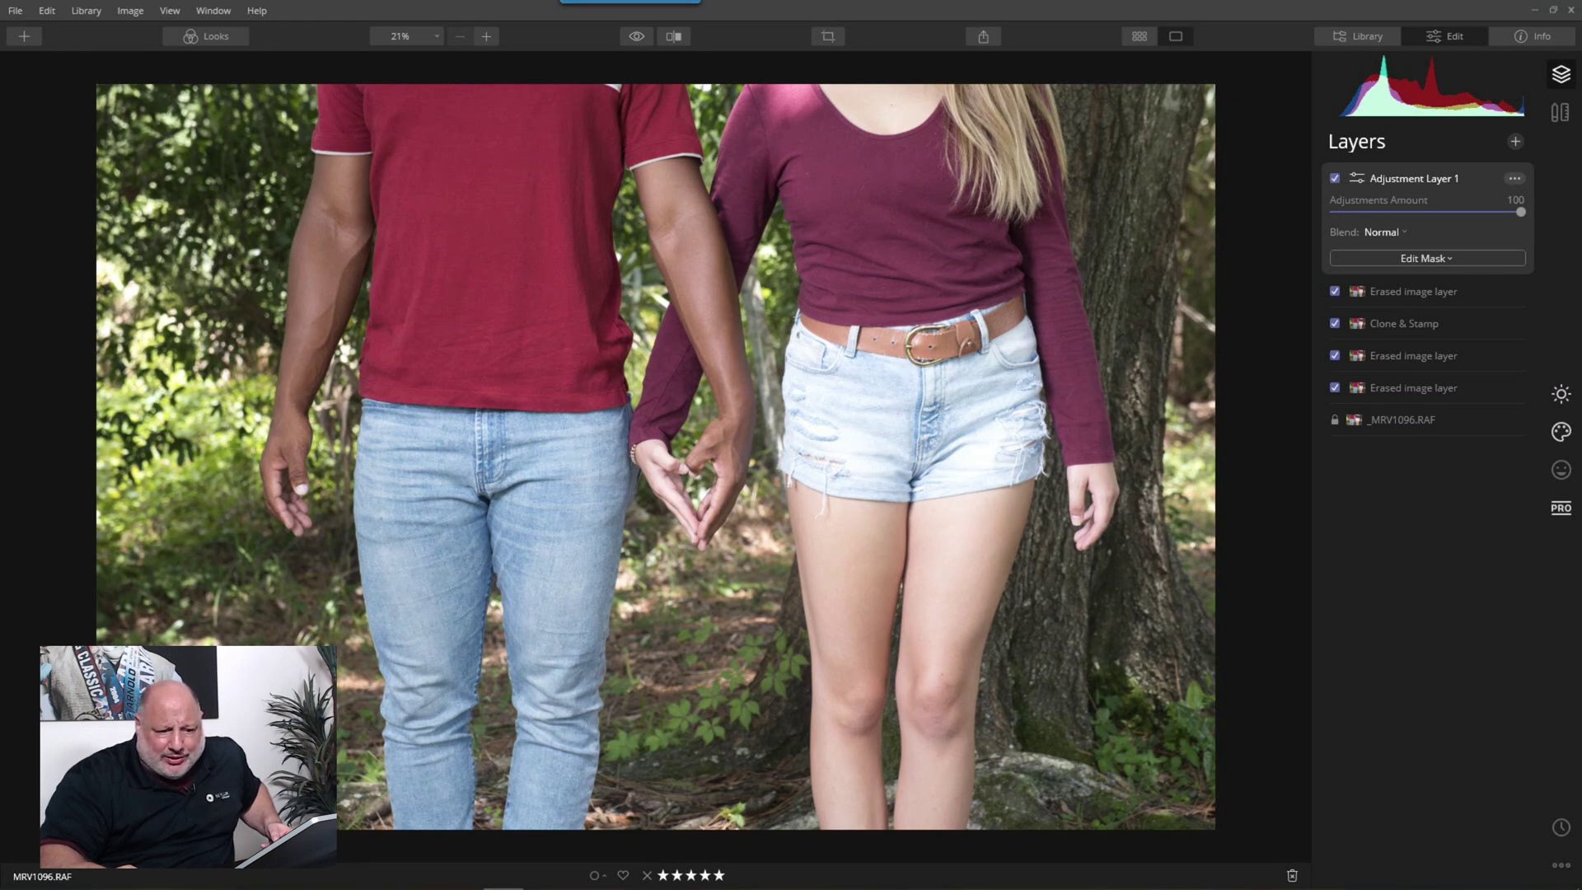
left_click(1516, 141)
left_click(1451, 159)
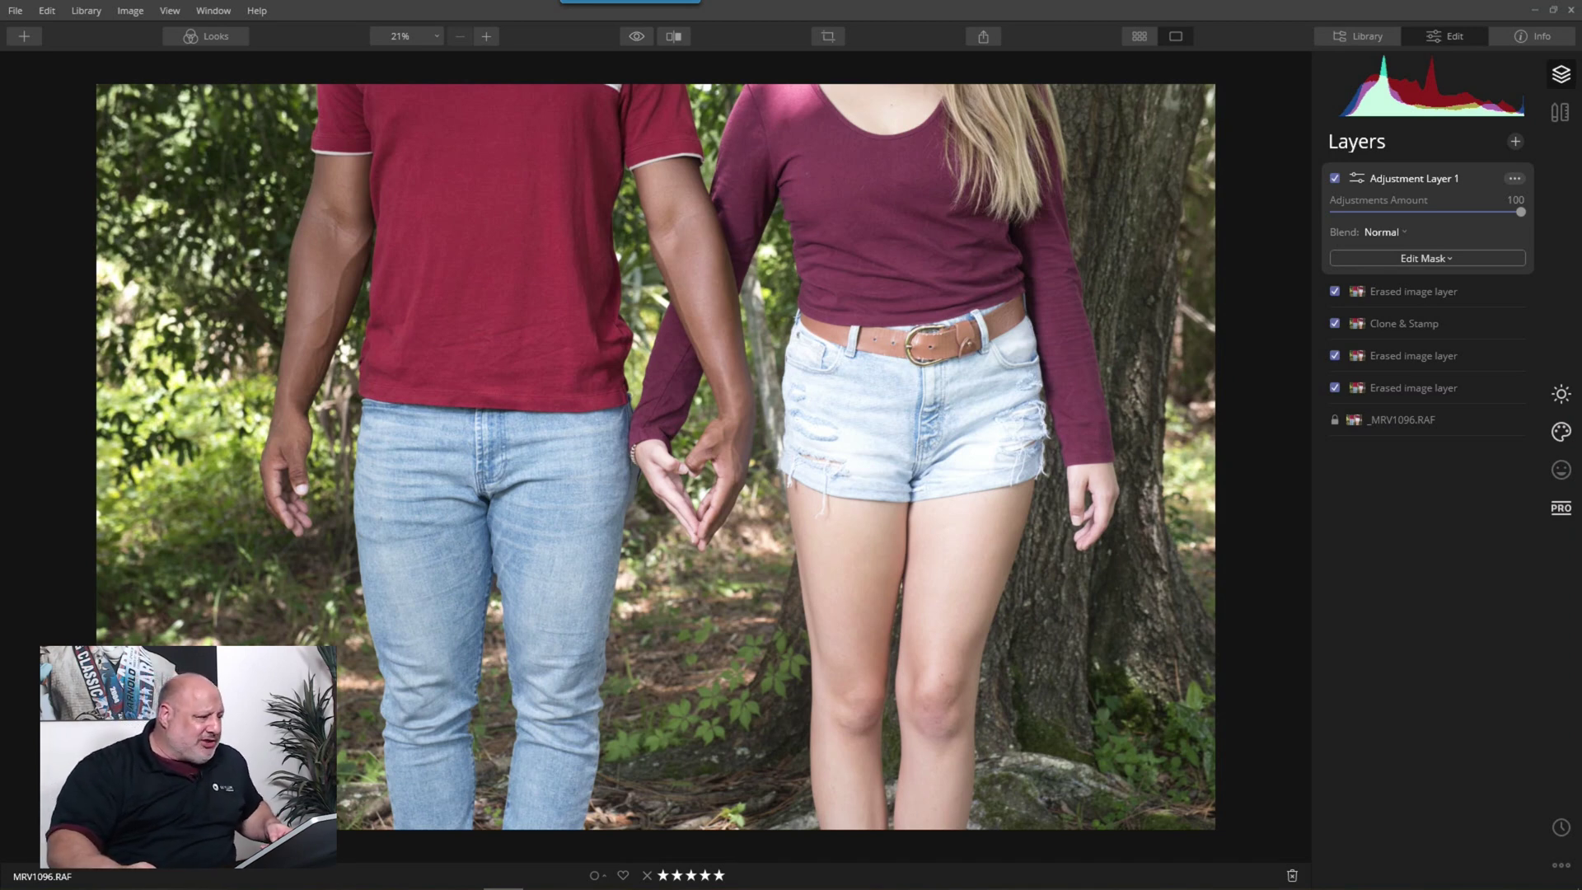
left_click(206, 36)
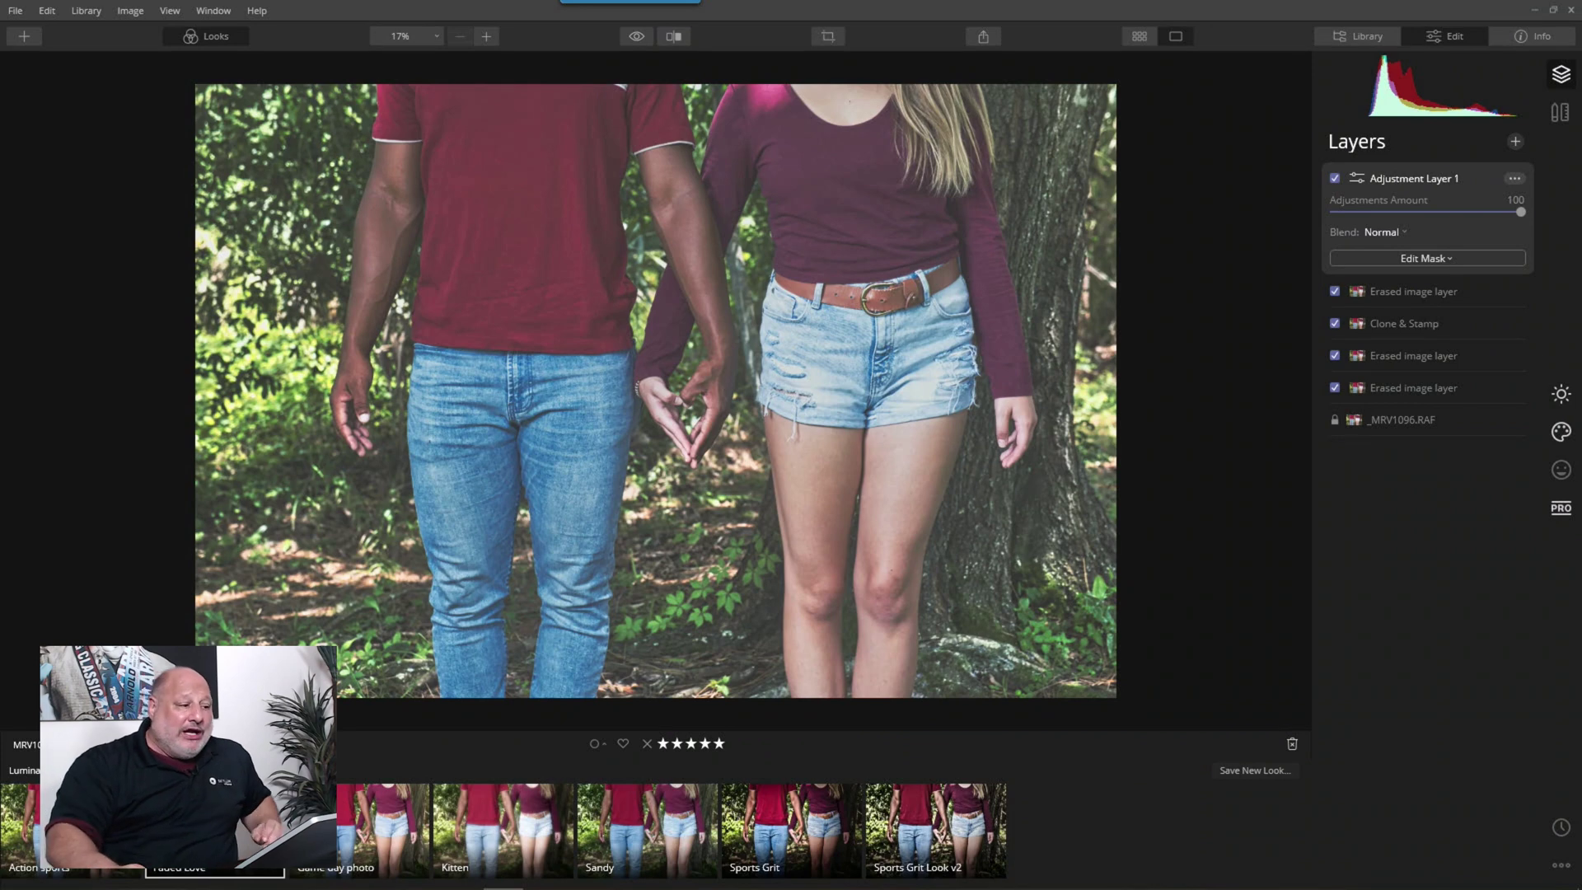
Compare the photo before and after editing around the joined hands, and hide the Looks collection.
key("ctrl+equal")
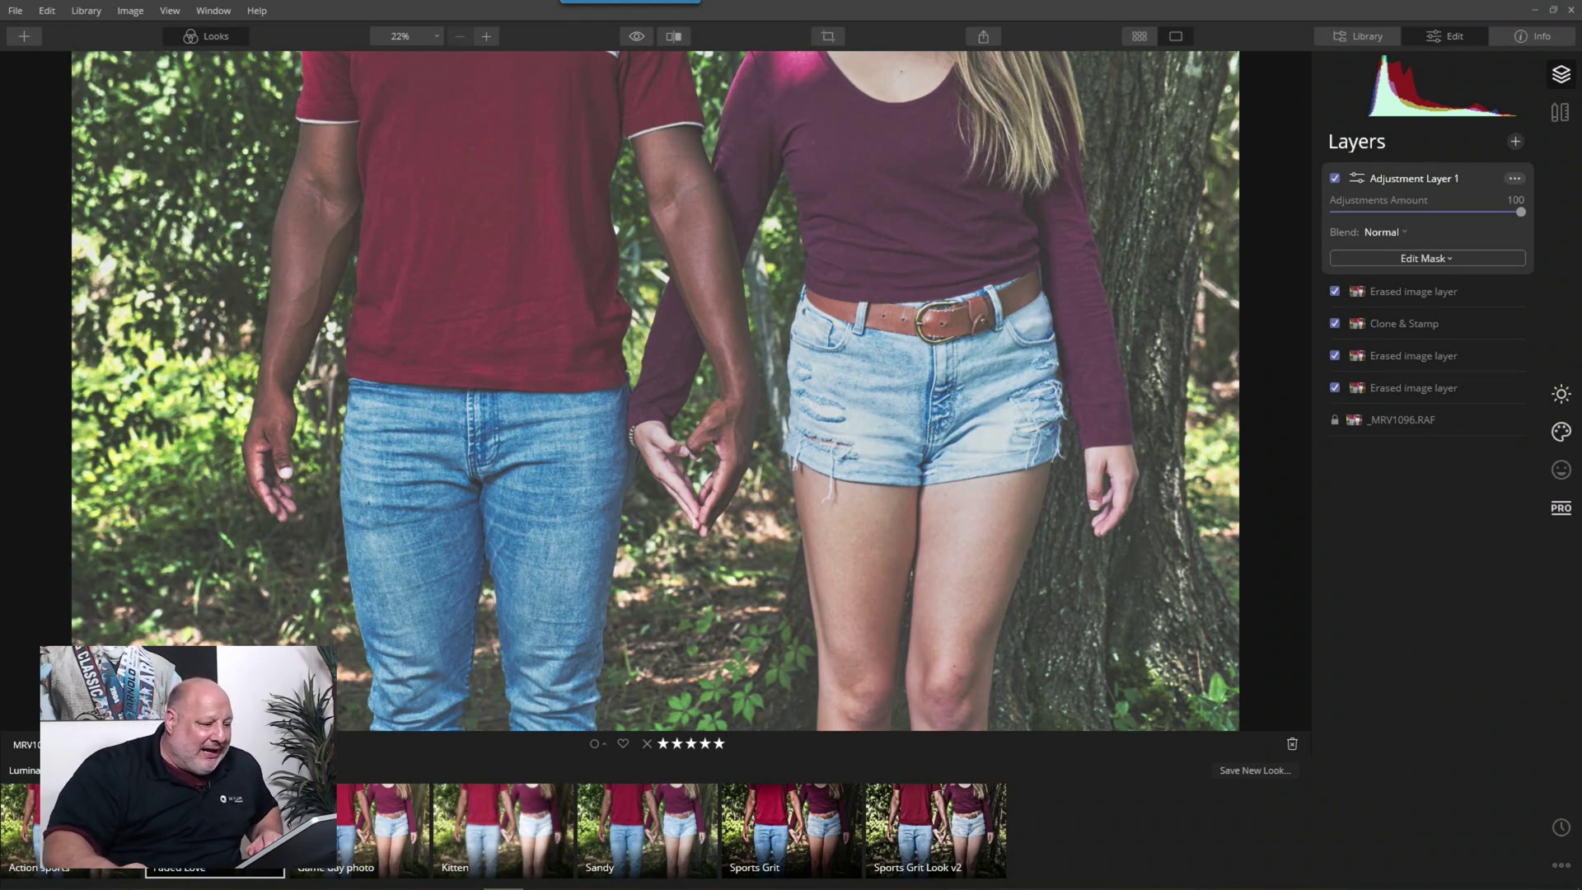
scroll(841, 354, "up", 3)
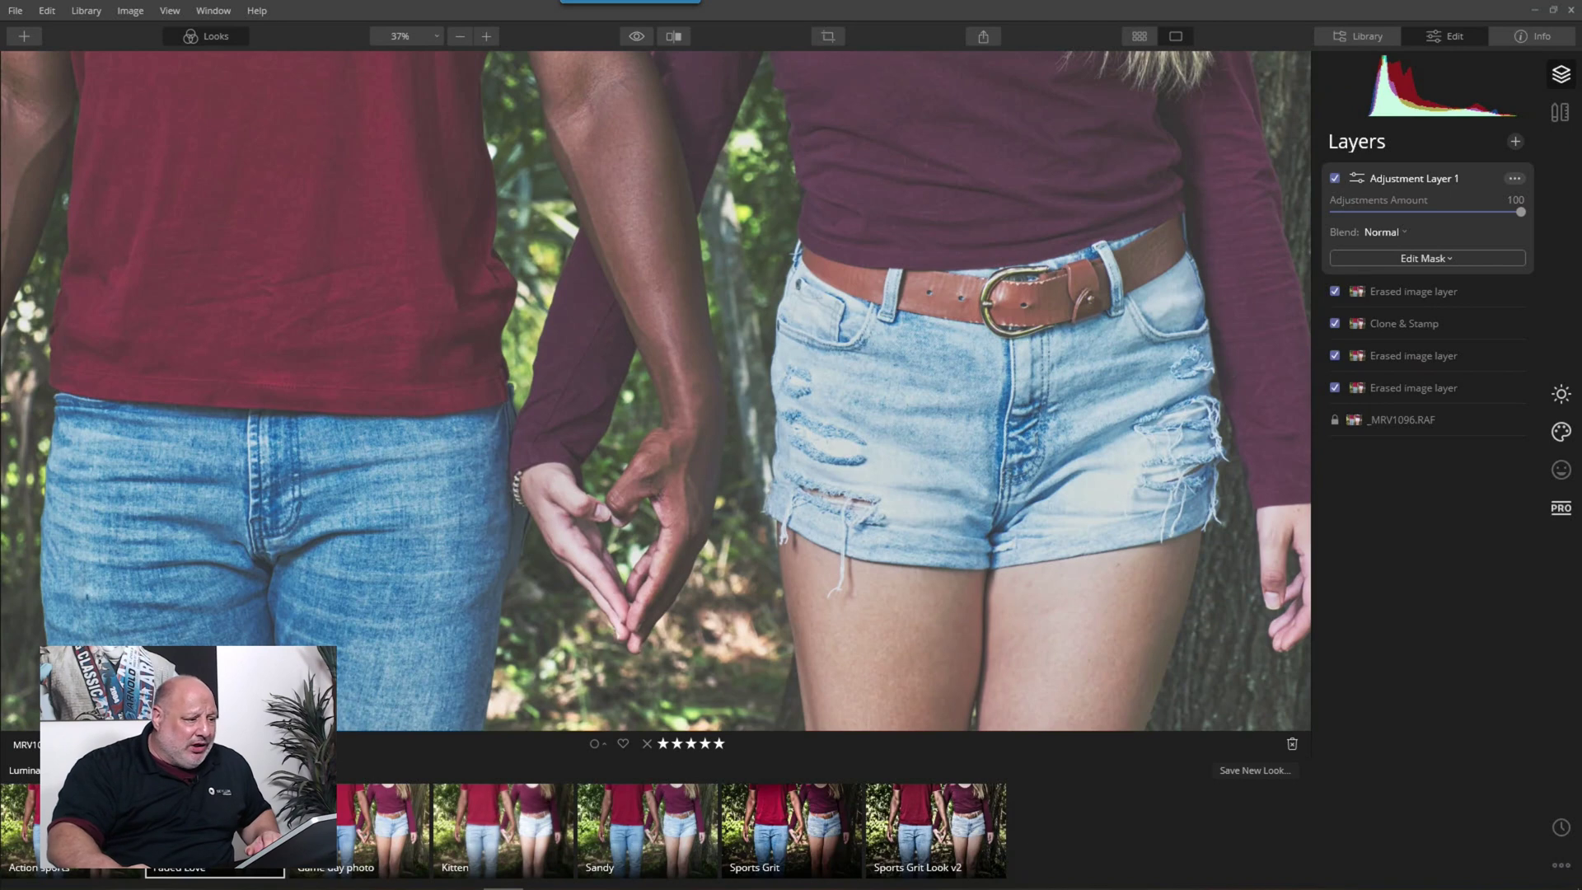
key("backslash")
key("backslash")
scroll(656, 391, "down", 4)
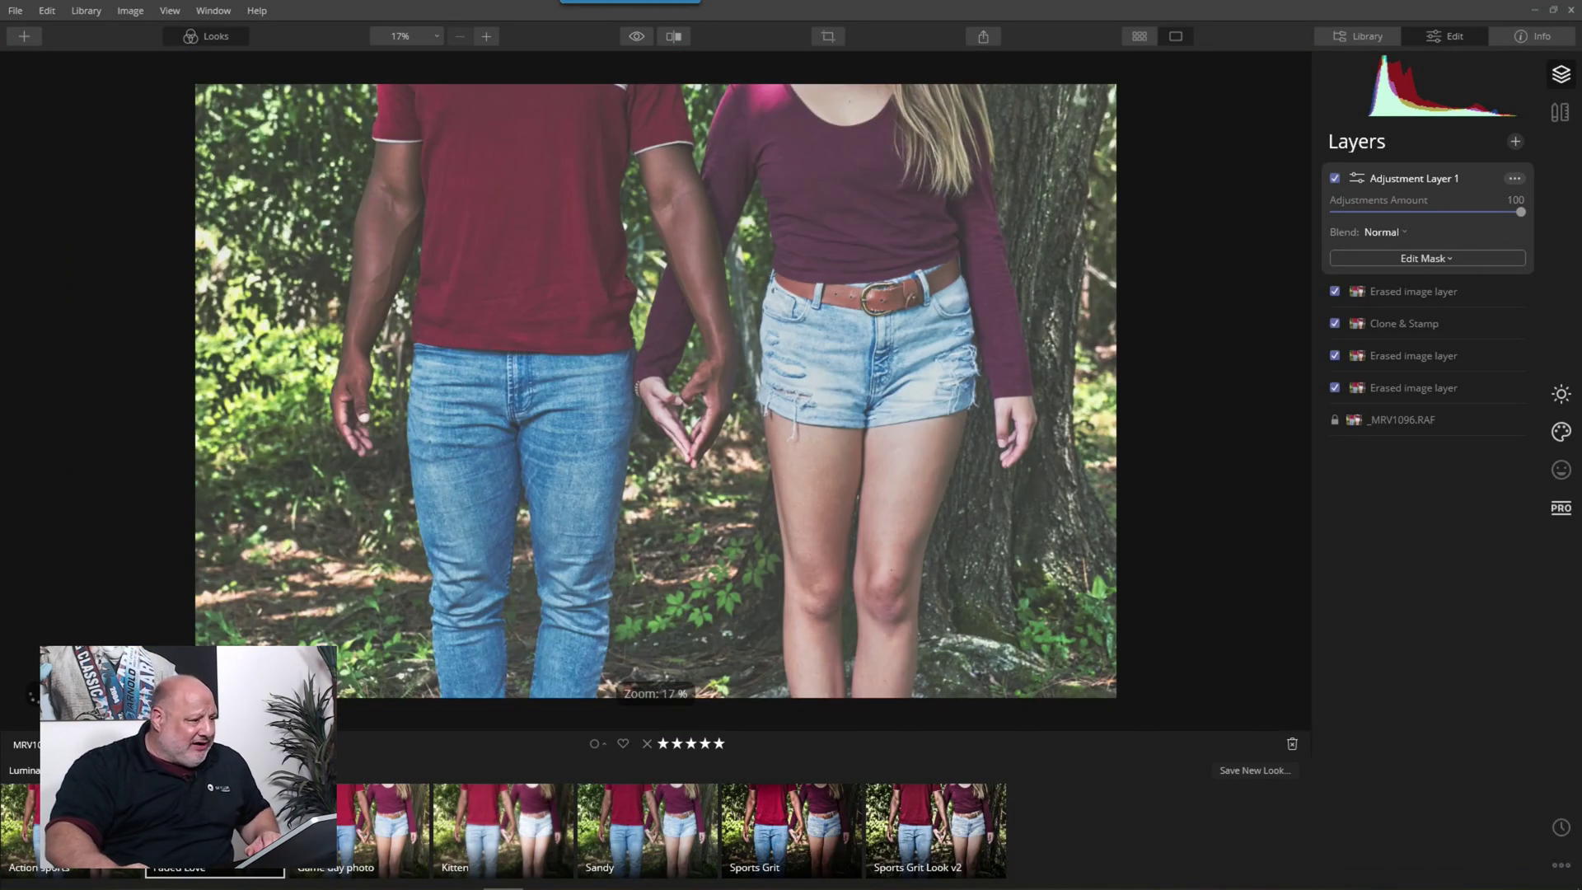
key("l")
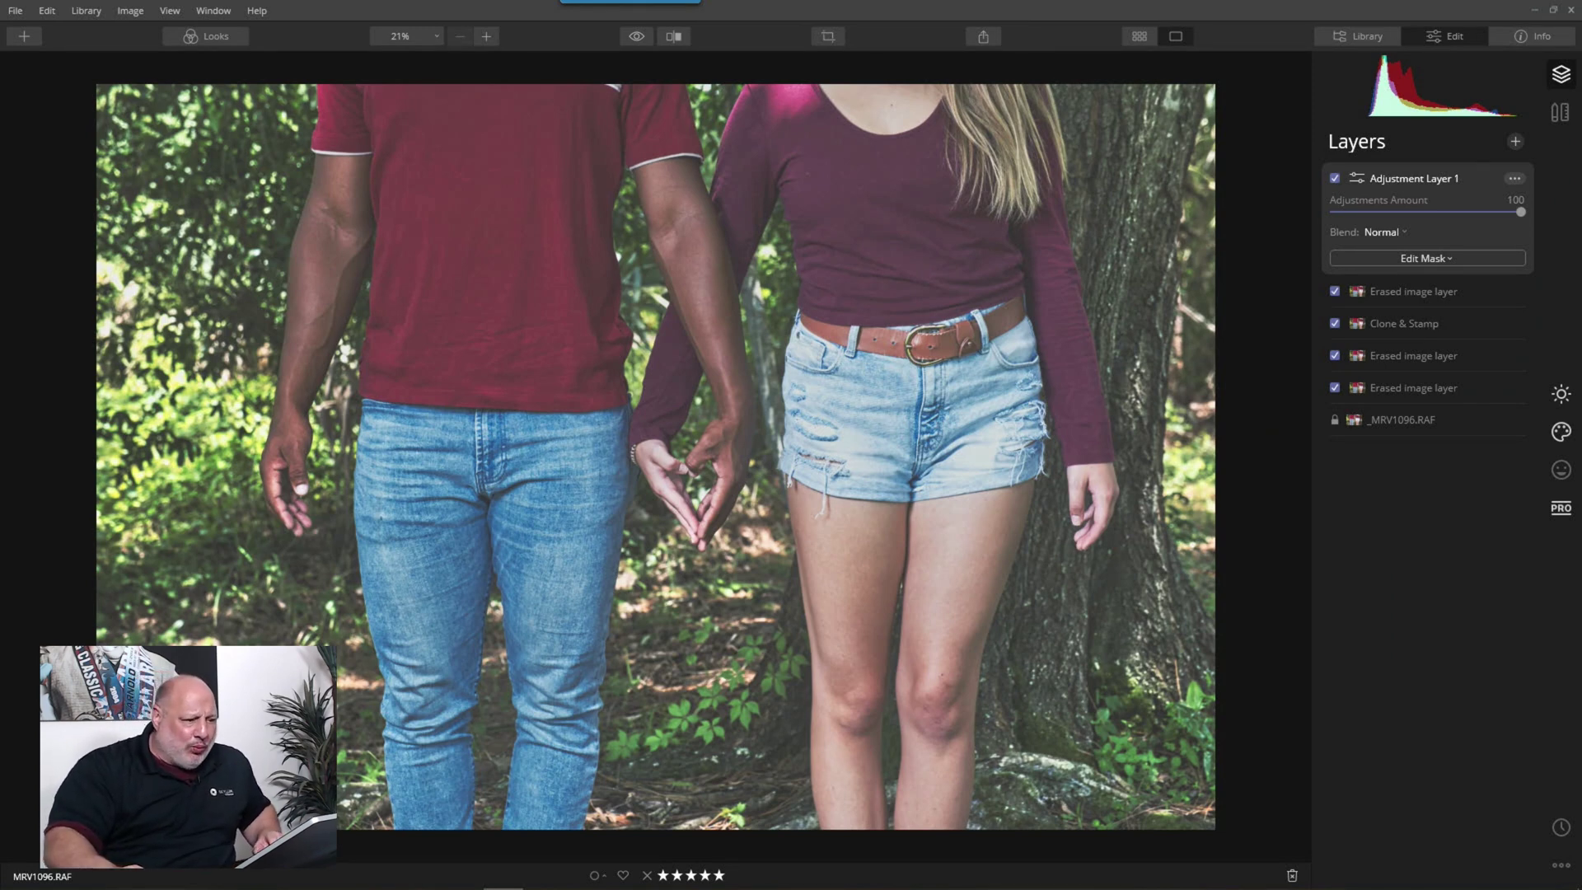
Start cropping the photo, undo the trial crop at original proportions, and set the aspect ratio to 16:9.
key("c")
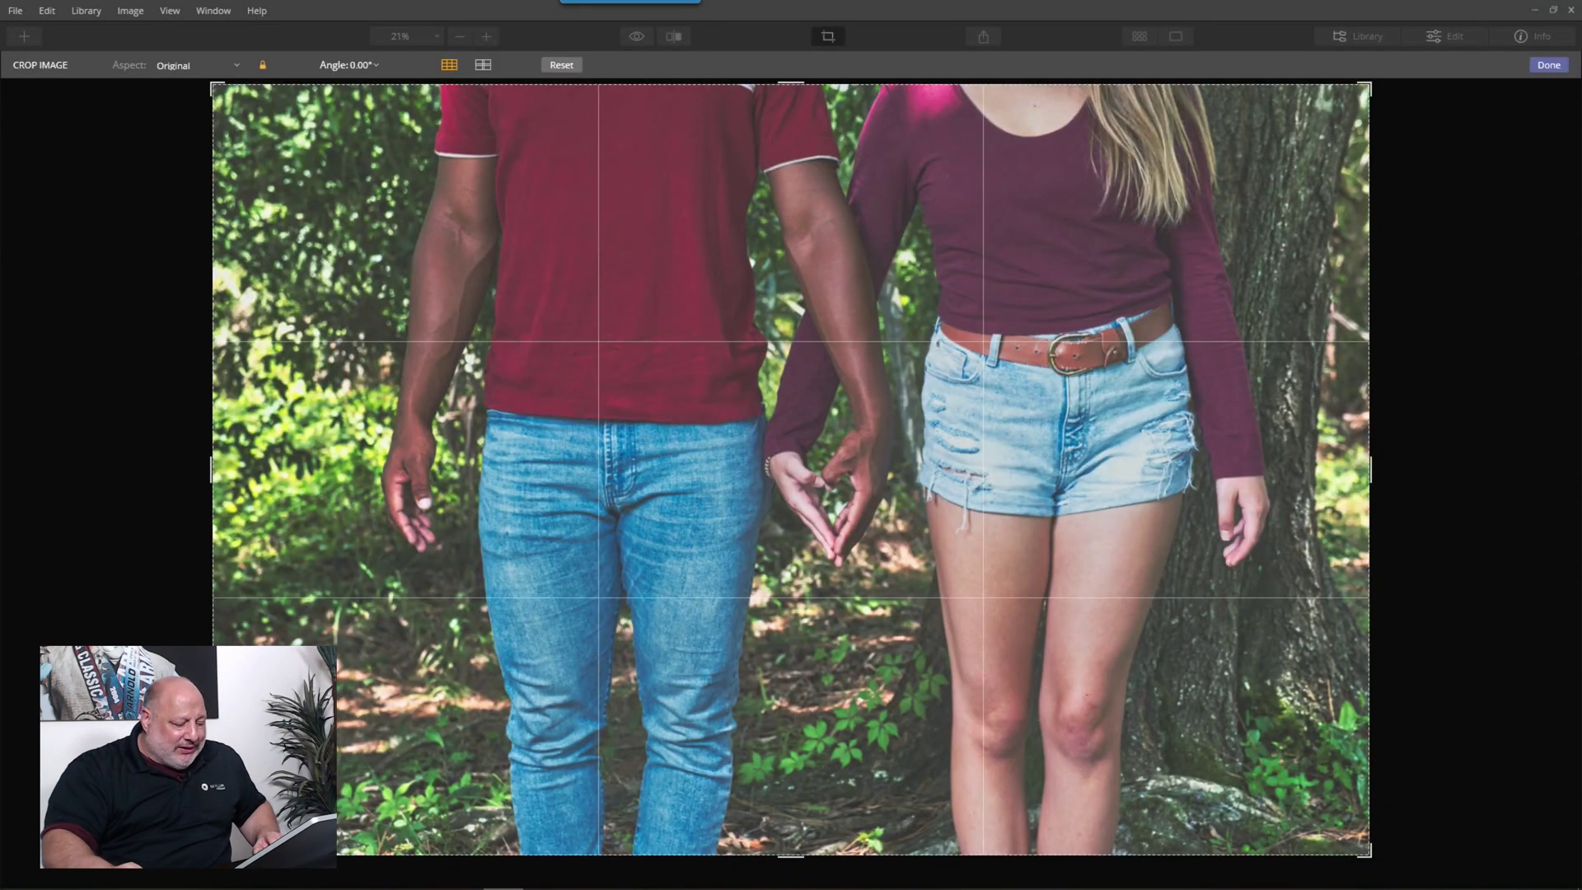
left_click_drag(791, 855, 791, 779)
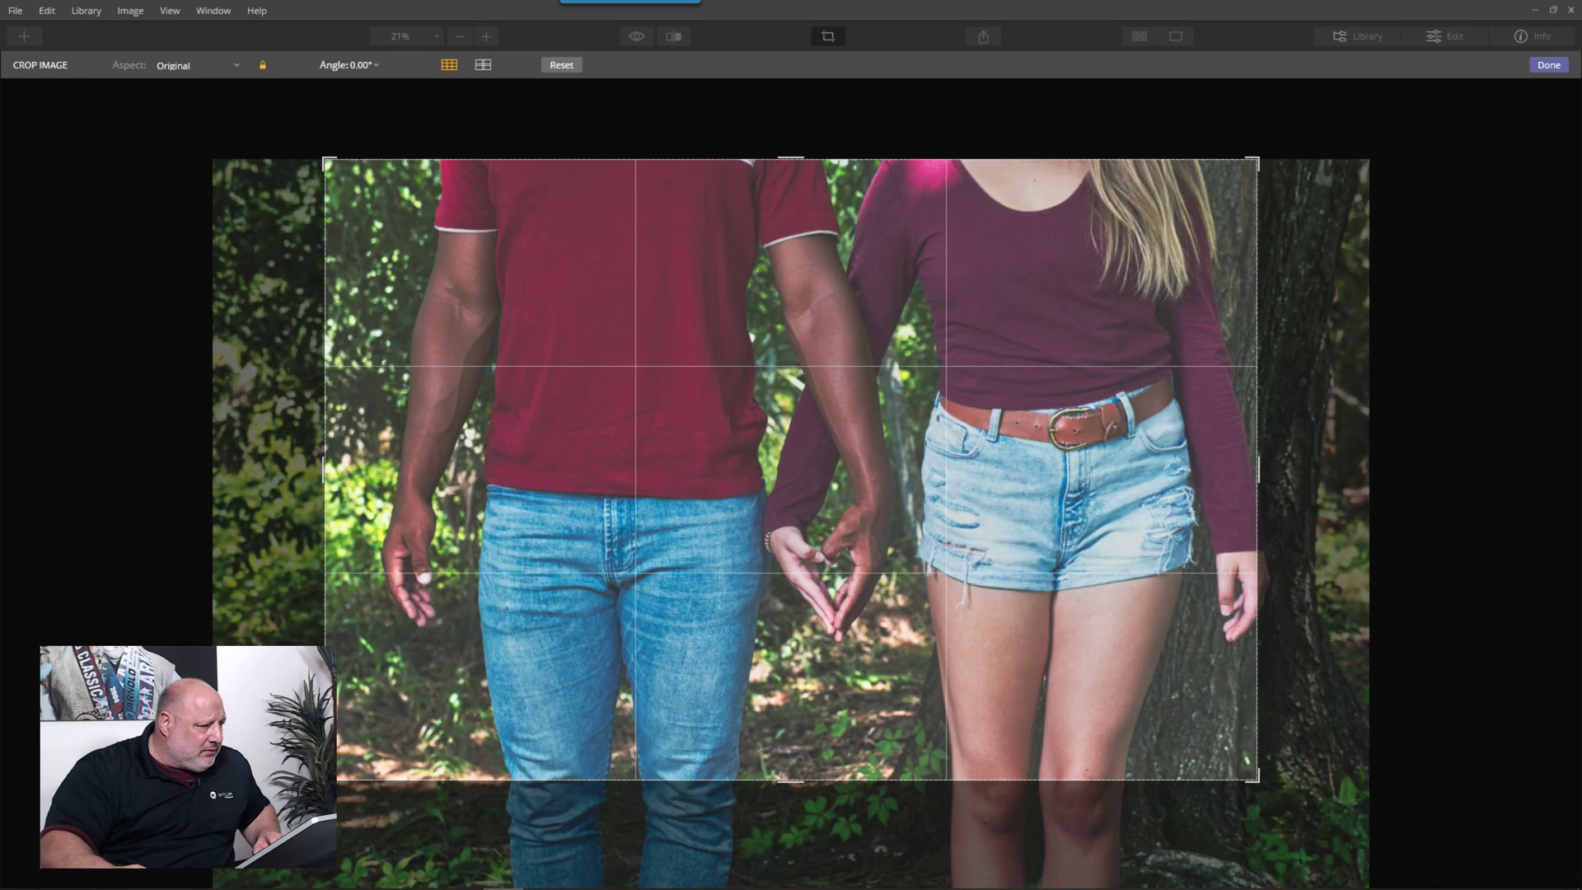
key("ctrl+z")
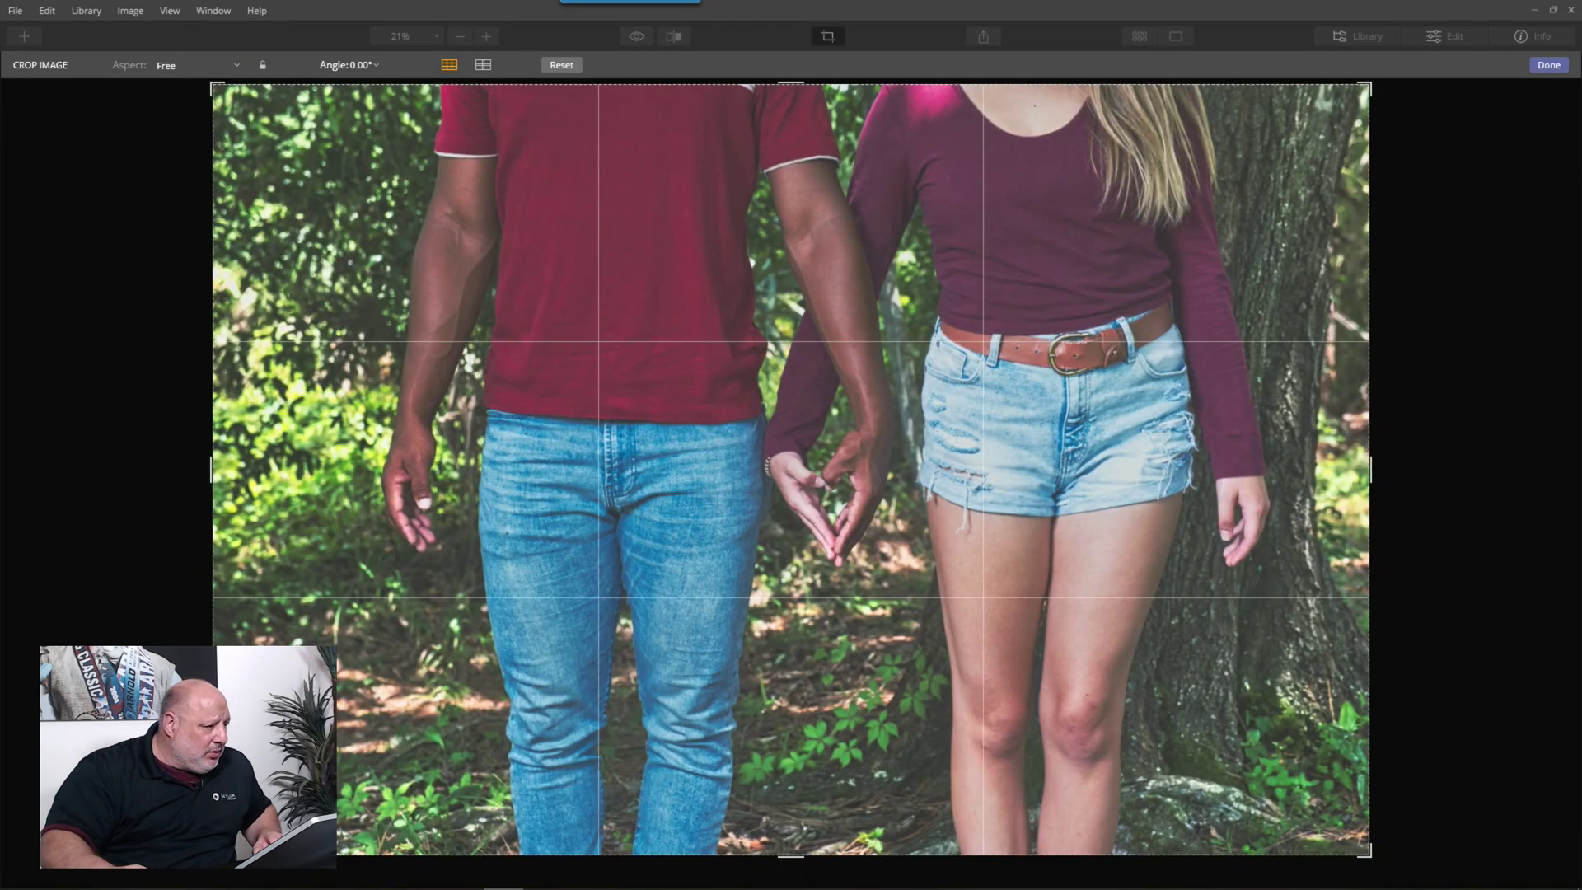
left_click(198, 65)
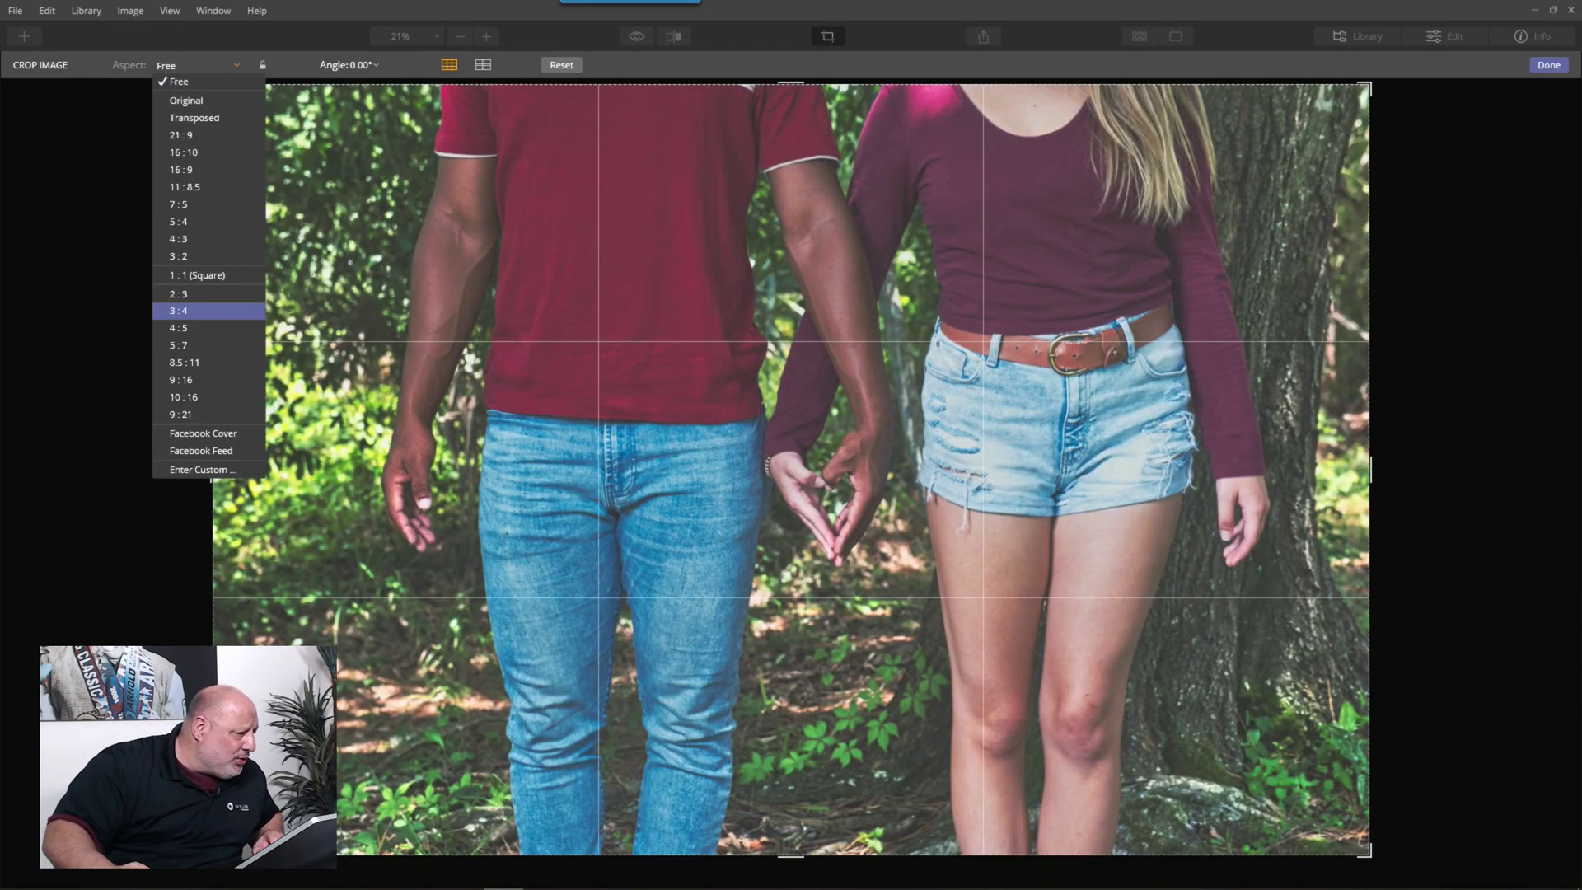
left_click(181, 169)
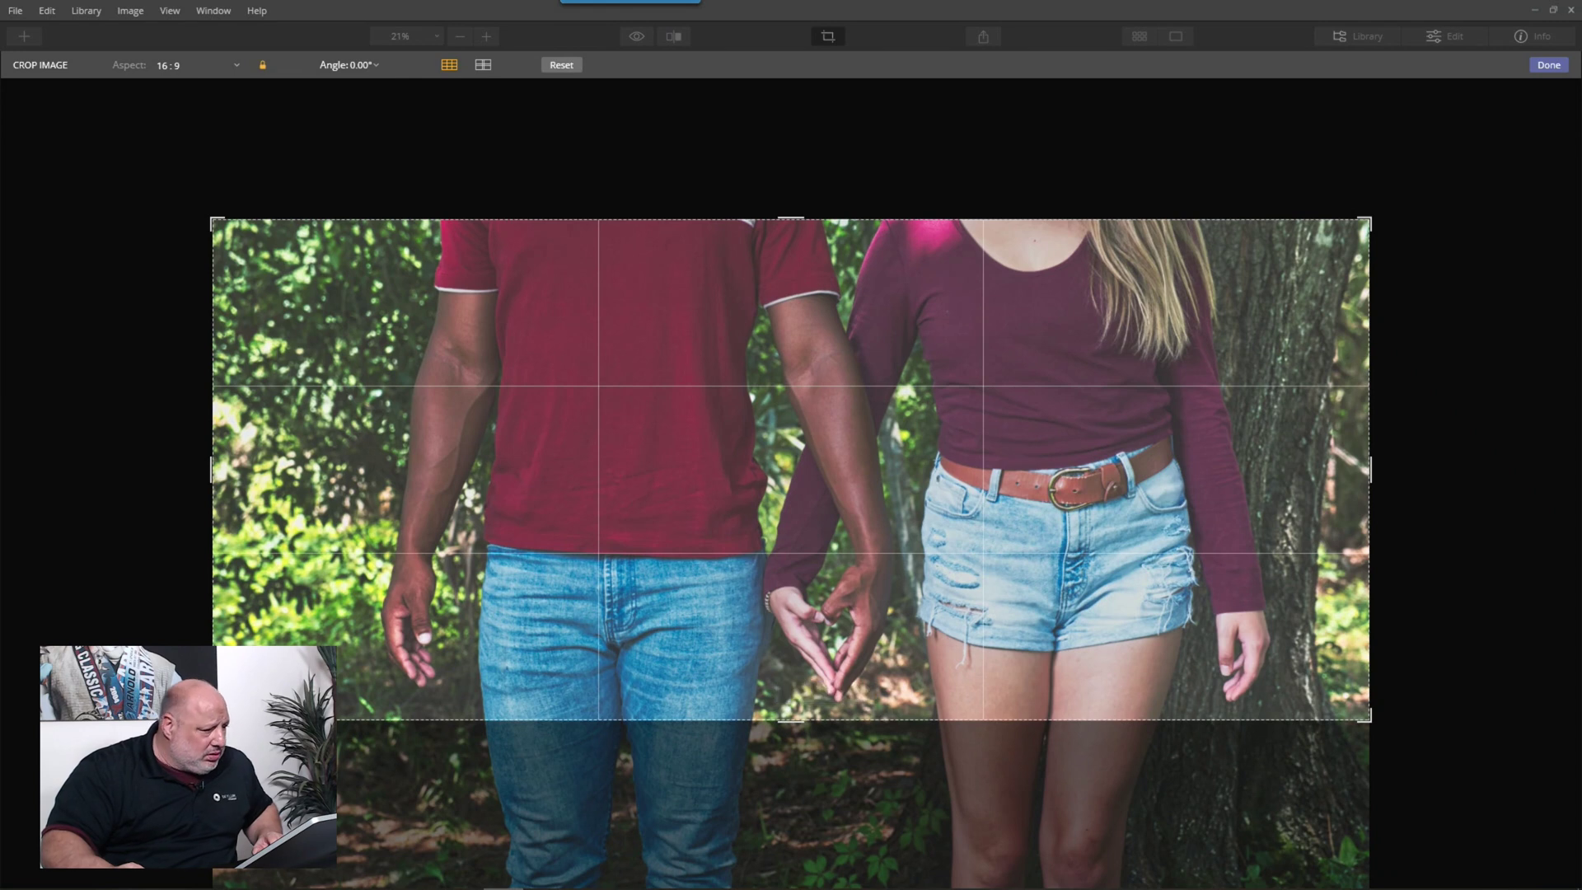
Unlock the crop proportions and tighten the frame around the couple, trimming its upper and lower edges and both sides.
left_click(198, 65)
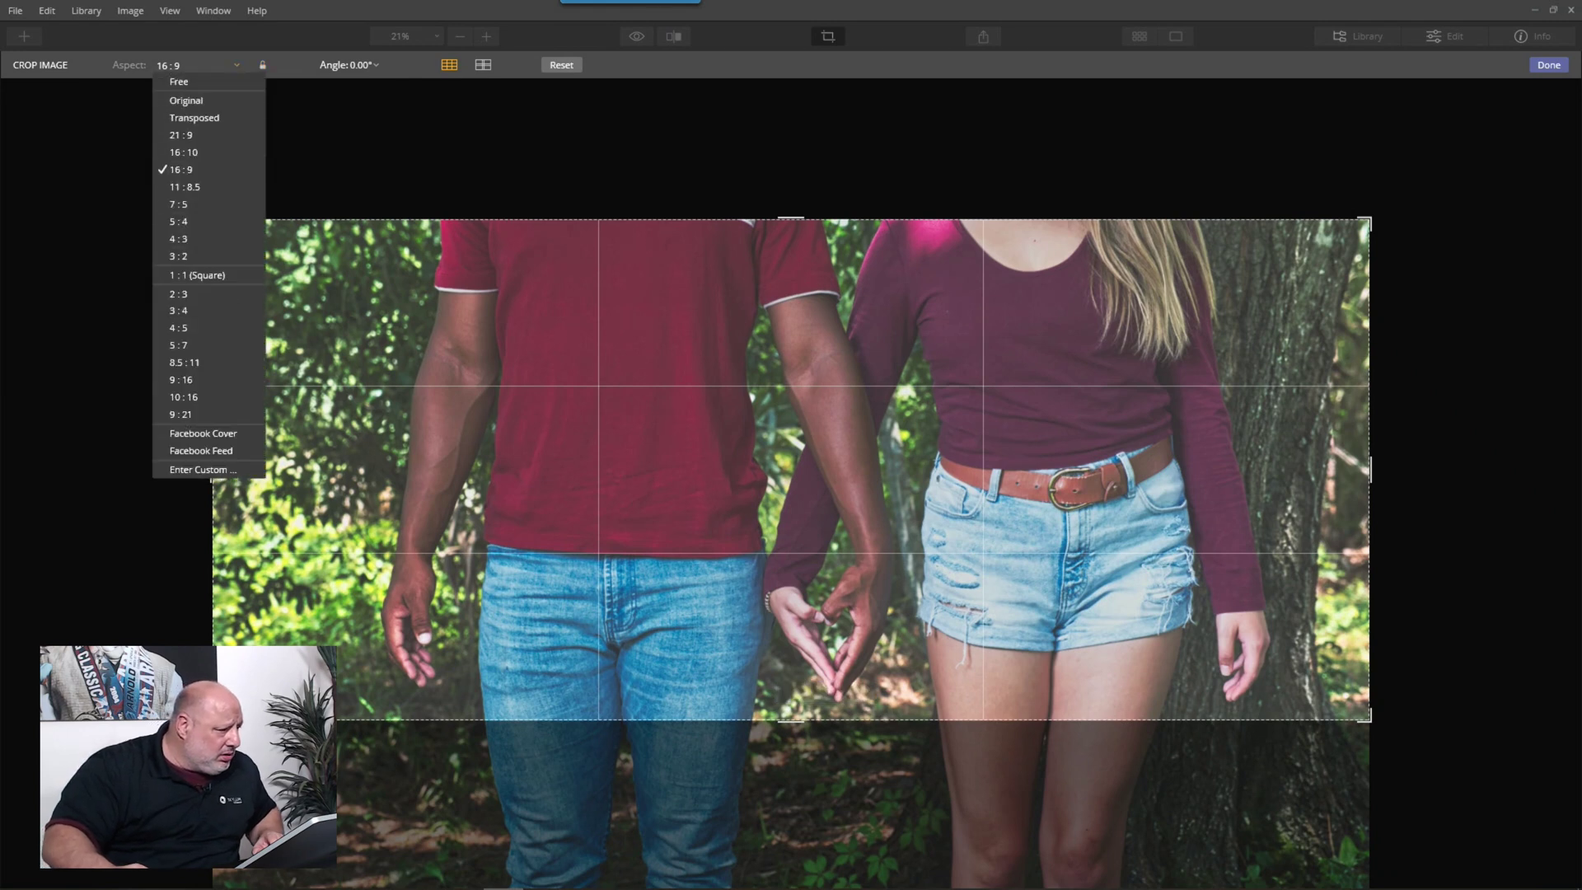
left_click(181, 169)
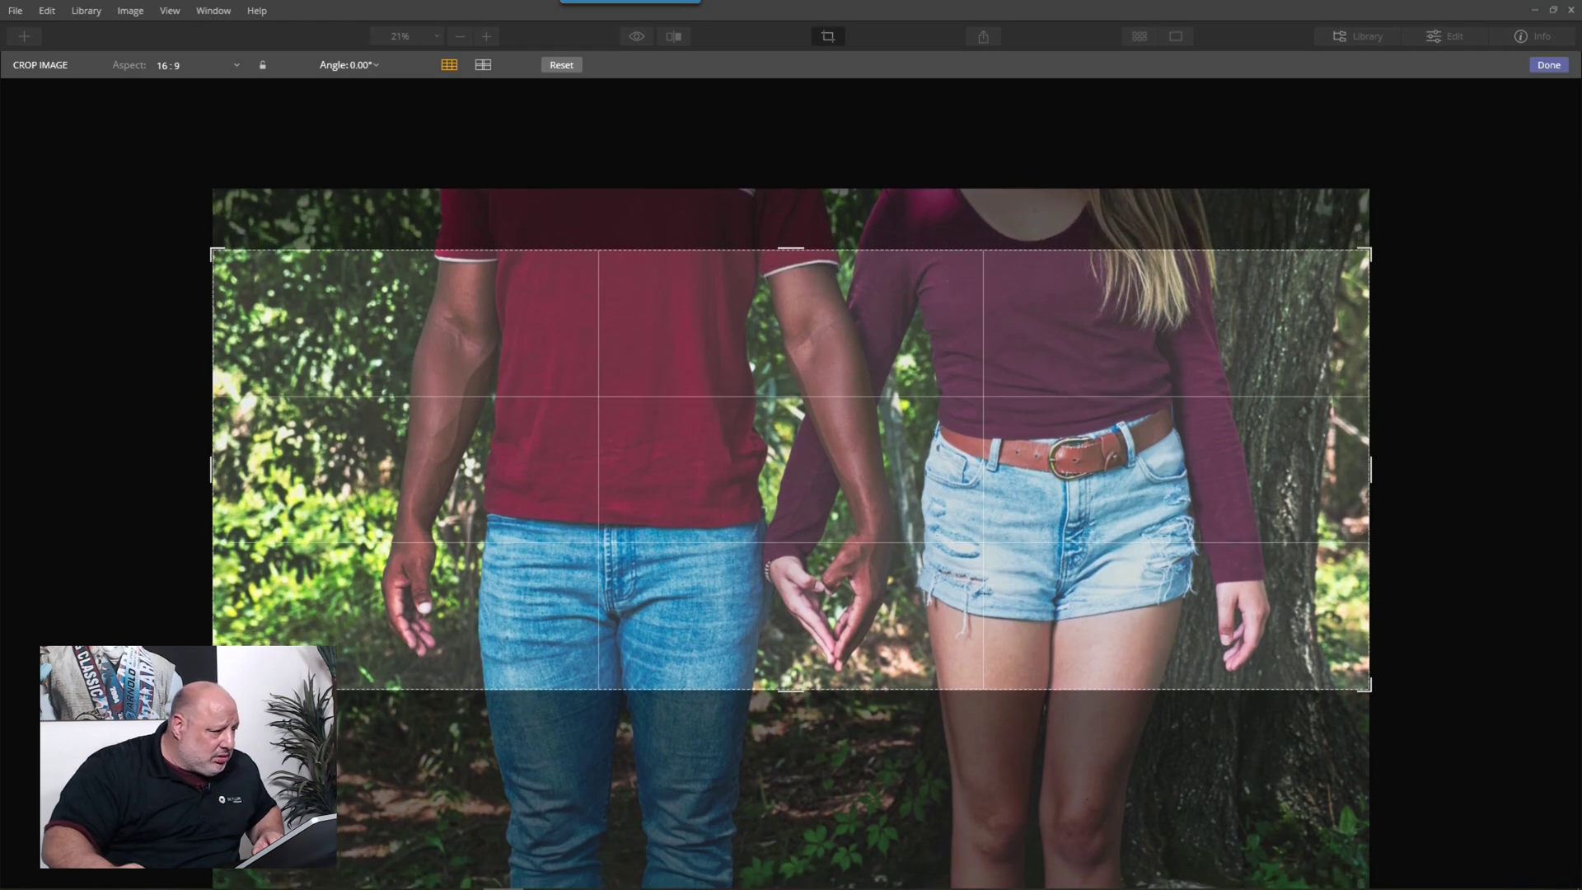
left_click_drag(213, 469, 287, 472)
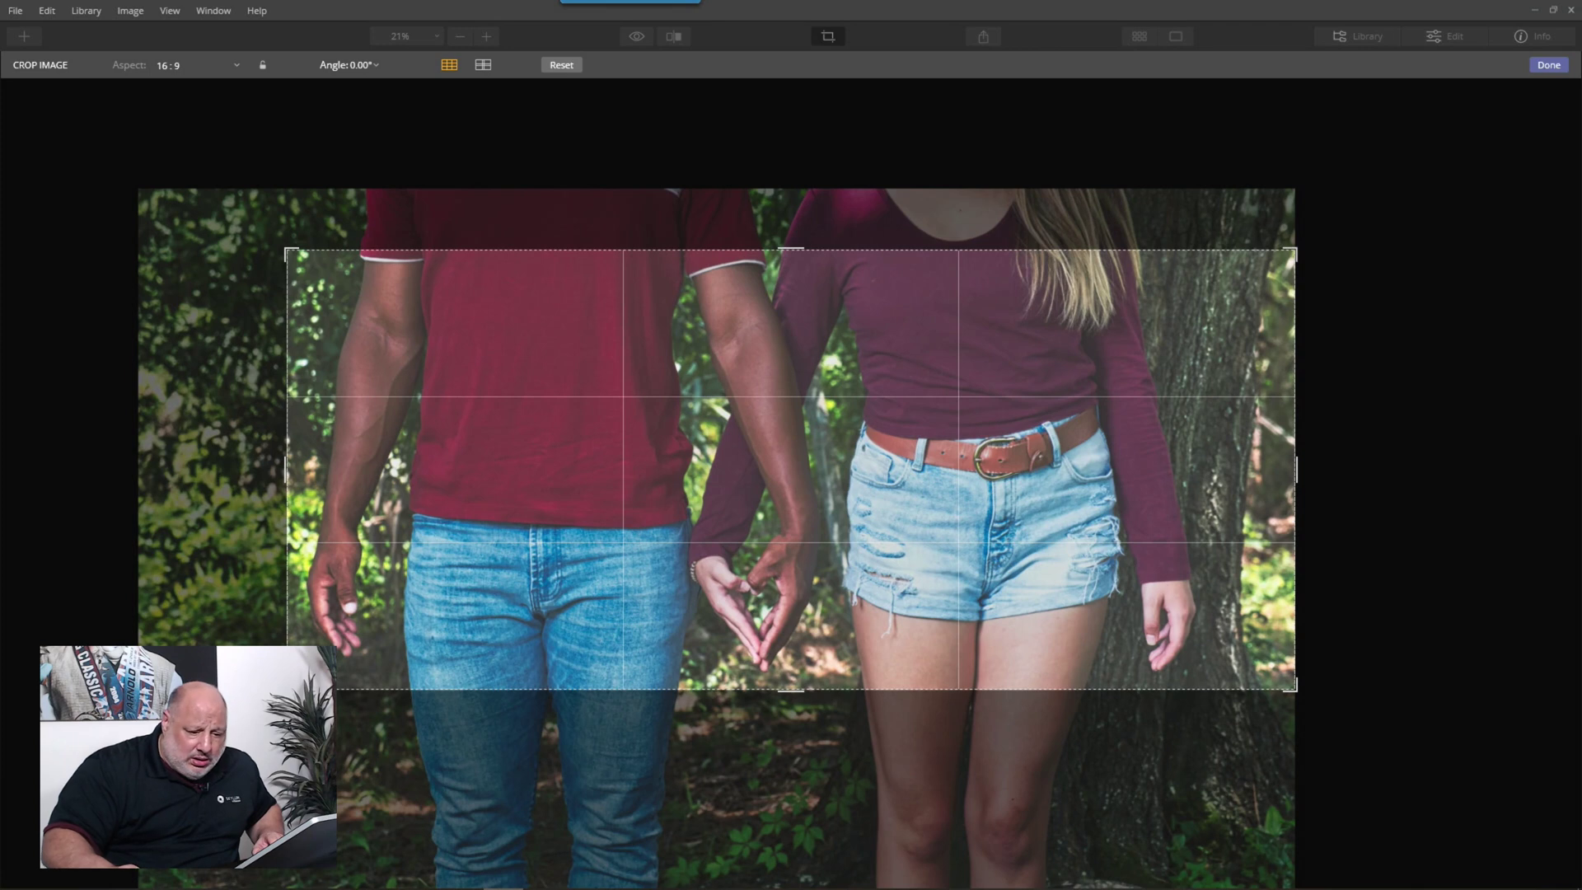
left_click_drag(1295, 470, 1257, 473)
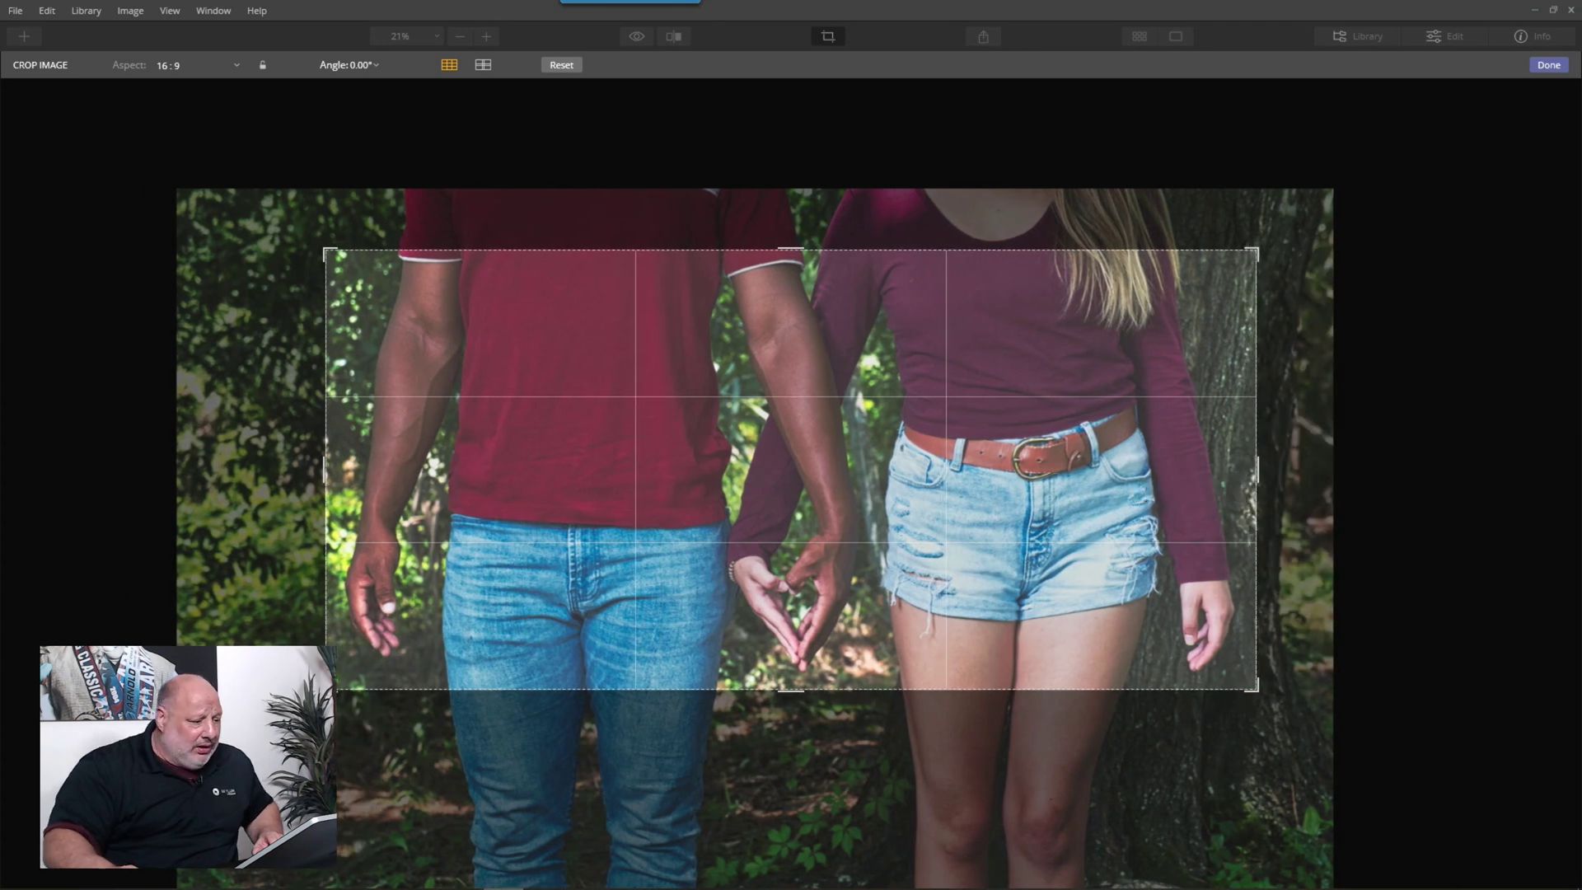
Lock the crop's aspect ratio at 16:9, extend its lower edge slightly, and apply the crop.
left_click(198, 64)
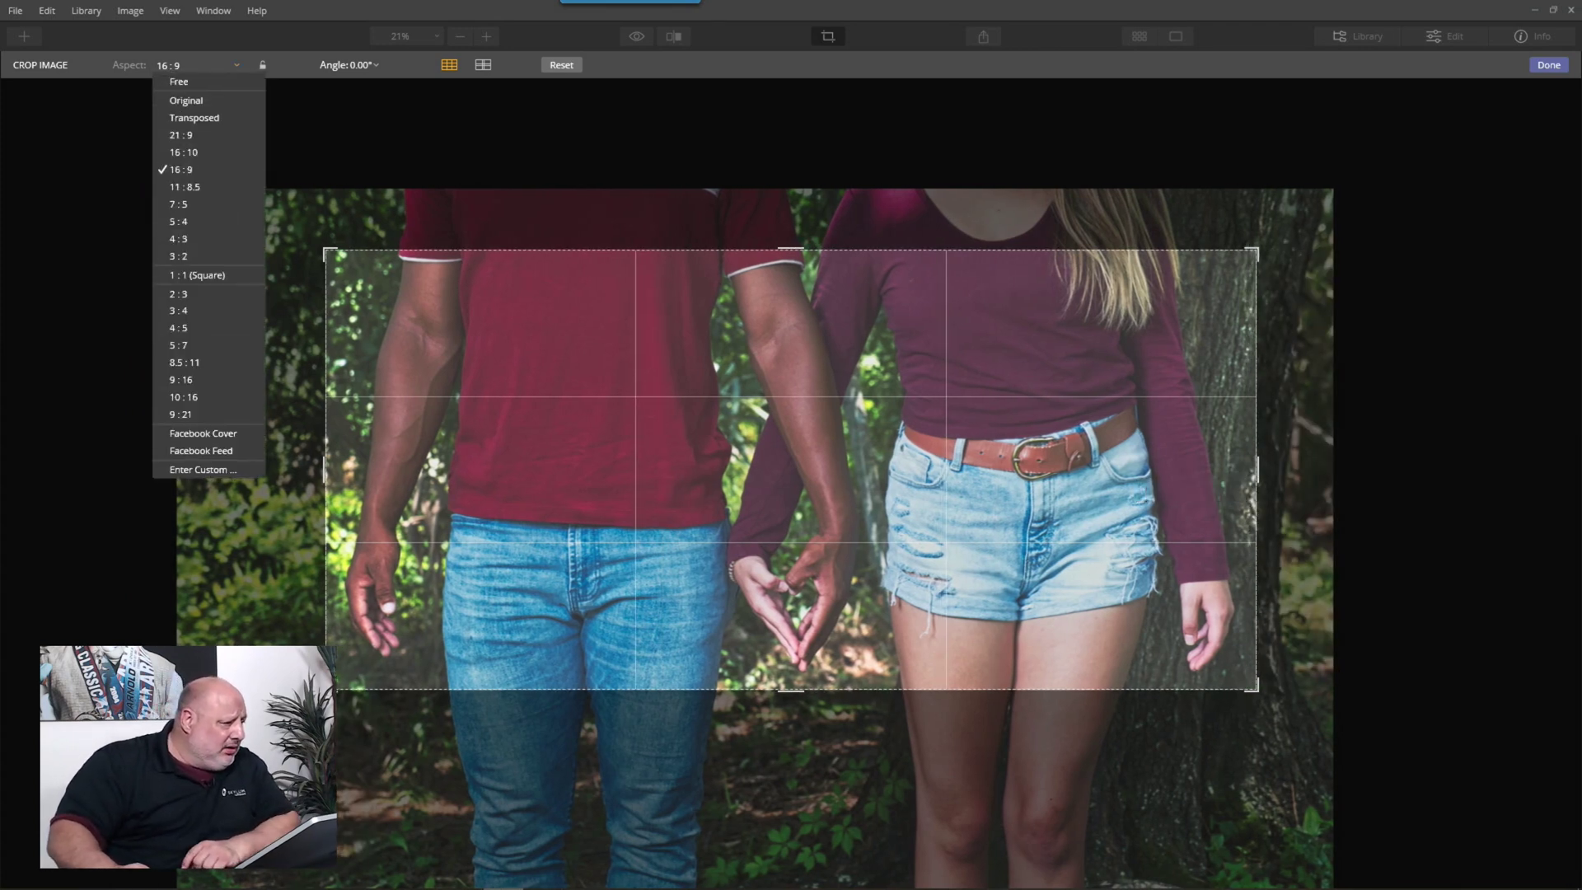
left_click(177, 169)
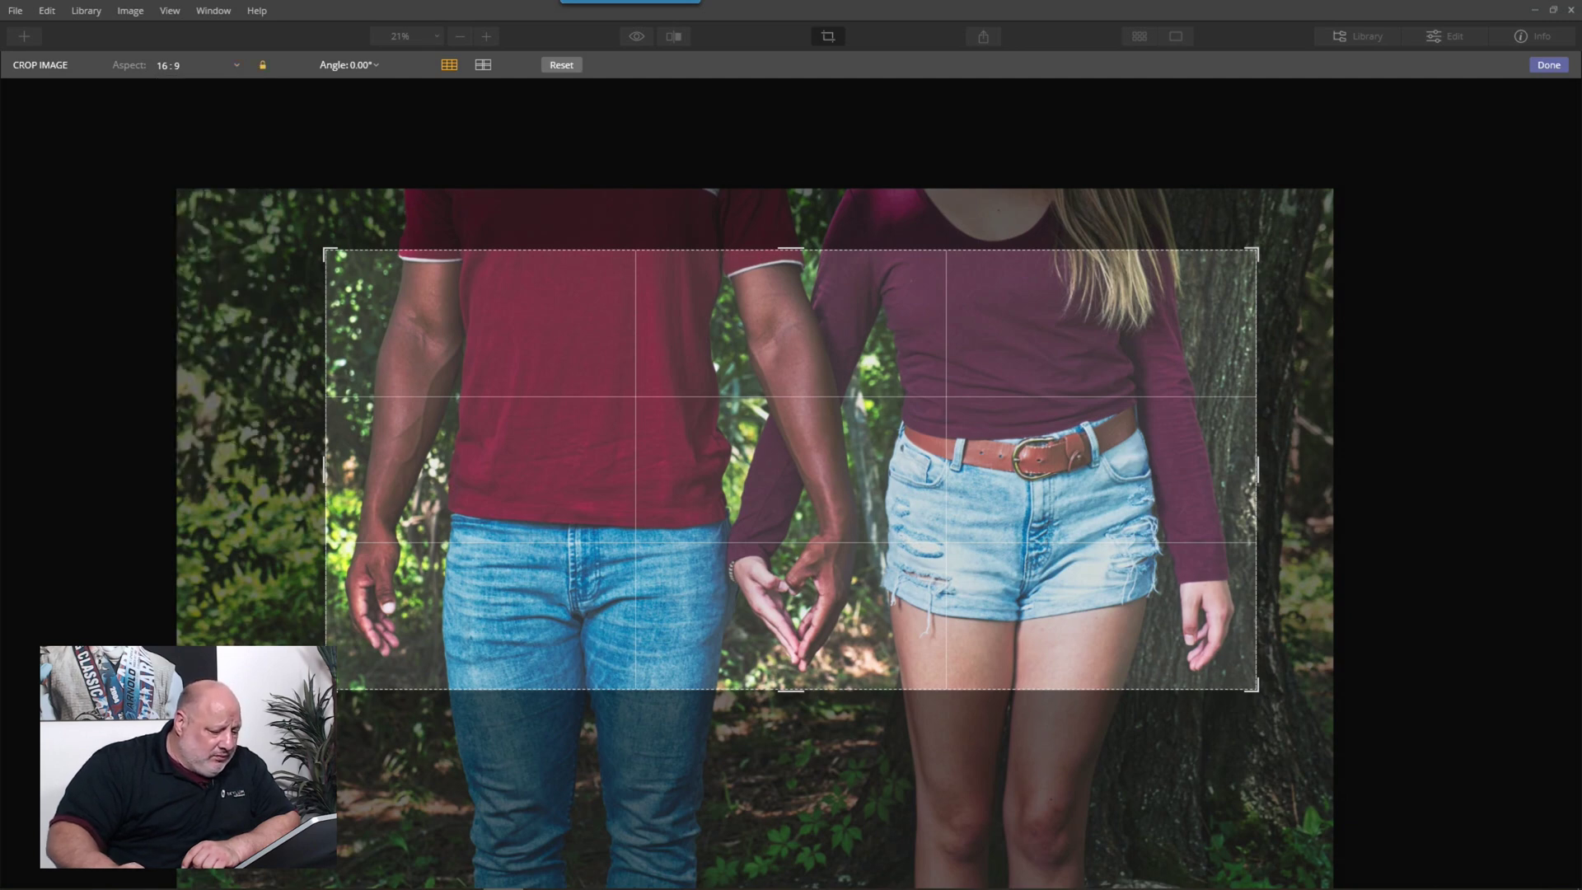
left_click_drag(791, 691, 790, 693)
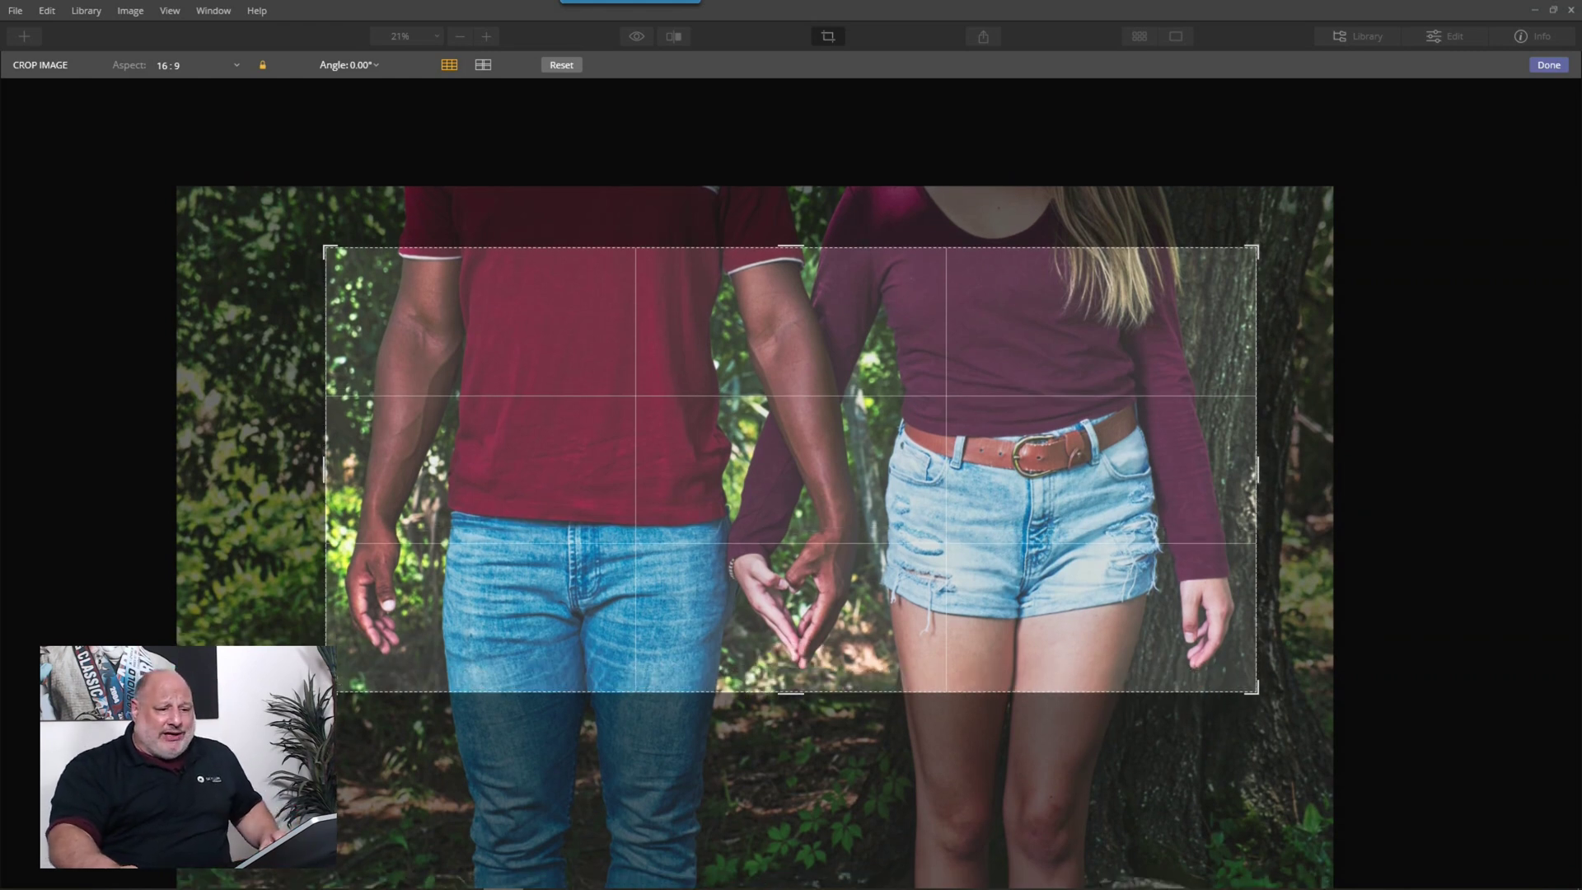
key("Return")
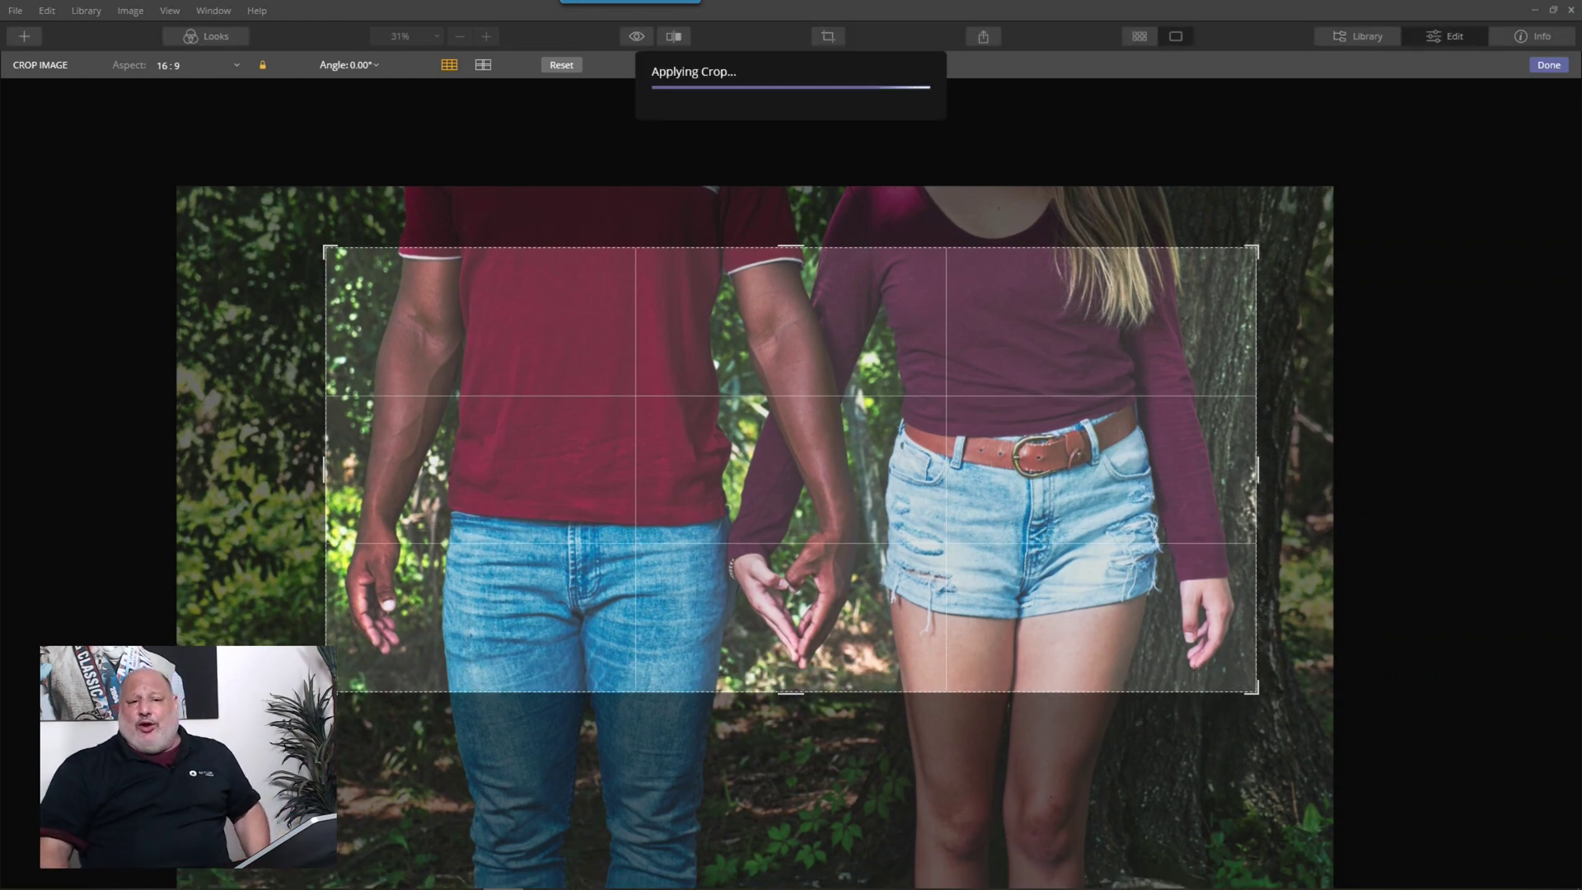